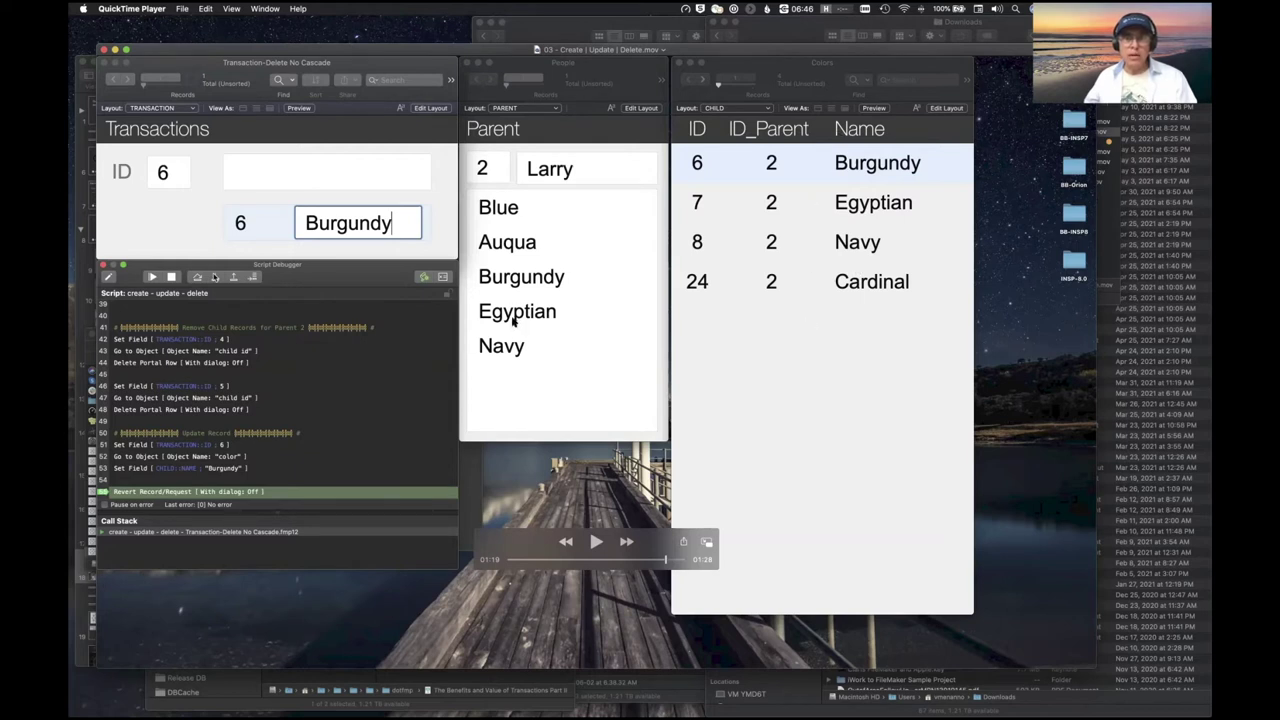
Play the 03 - Create | Update | Delete movie past the Revert Record step, pause it at 01:21 and close it
{"action": "key", "text": "space"}
{"action": "key", "text": "space"}
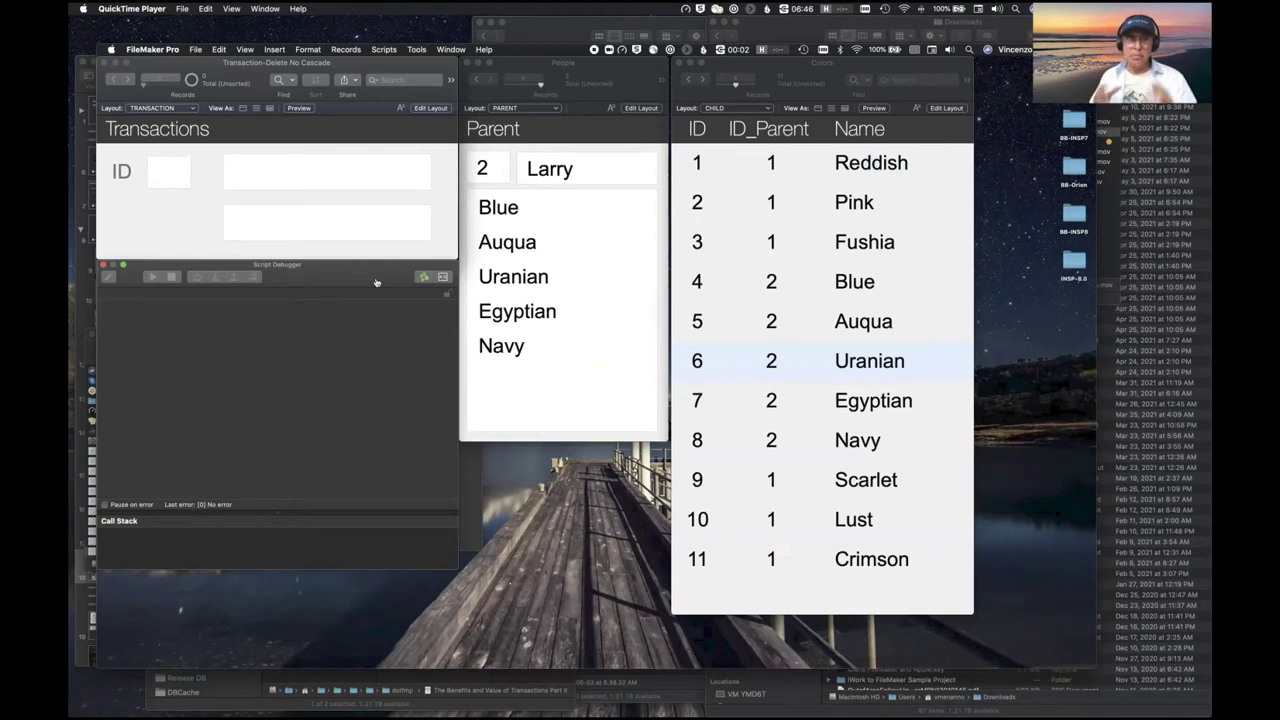
{"action": "mouse_move", "coordinate": [566, 323]}
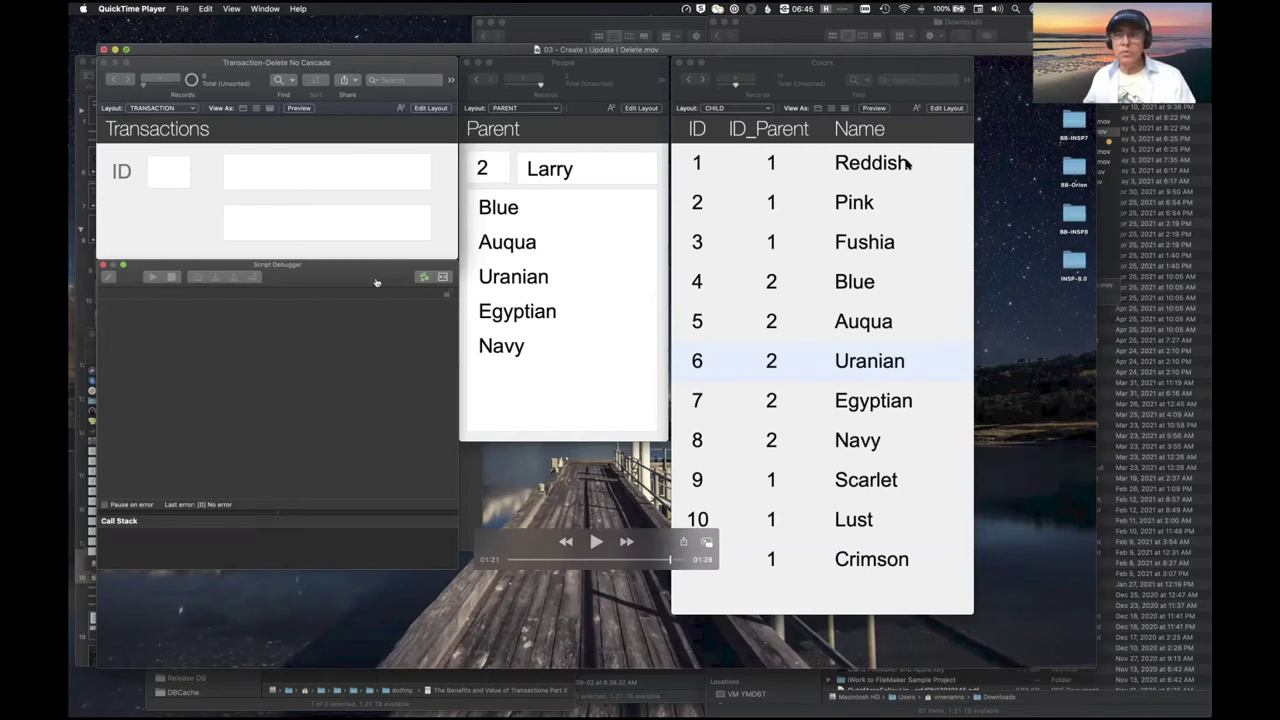
{"action": "left_click", "coordinate": [103, 48]}
Open and play "04 - Using Release Debug Part 1.mov", skip ahead to 00:57 to view the rest, and close it
{"action": "double_click", "coordinate": [1060, 141]}
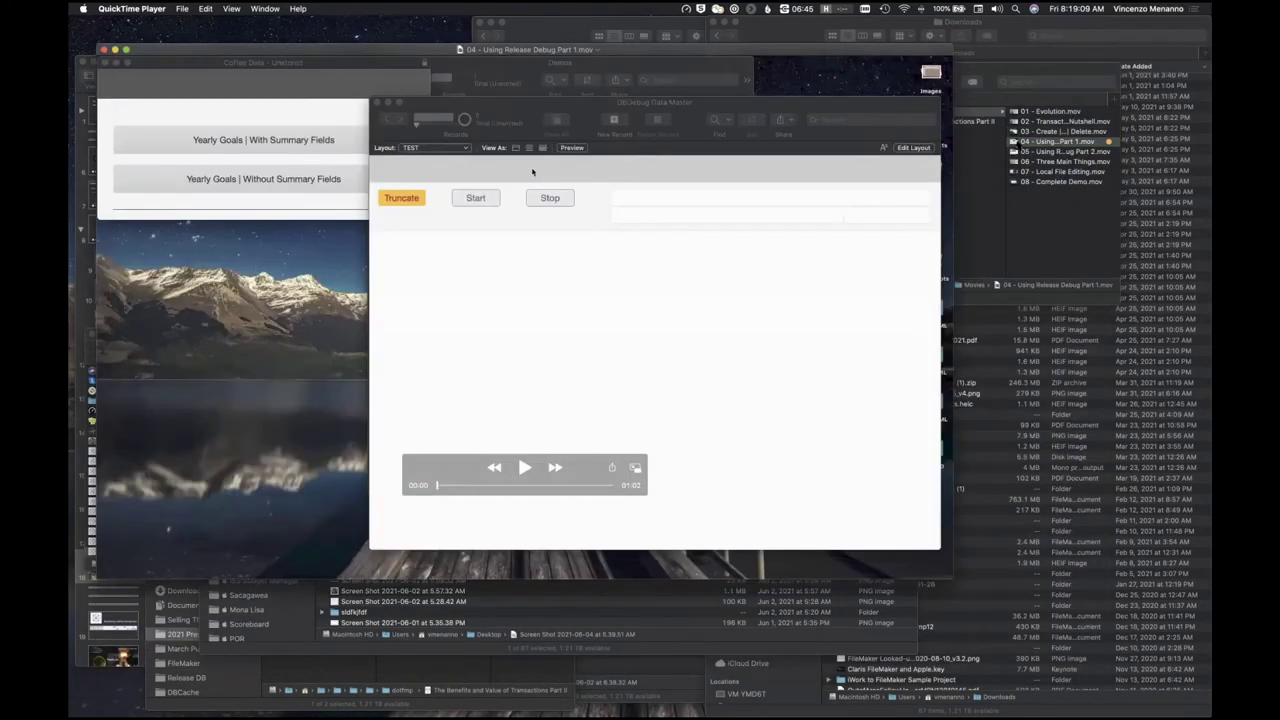
{"action": "left_click", "coordinate": [524, 468]}
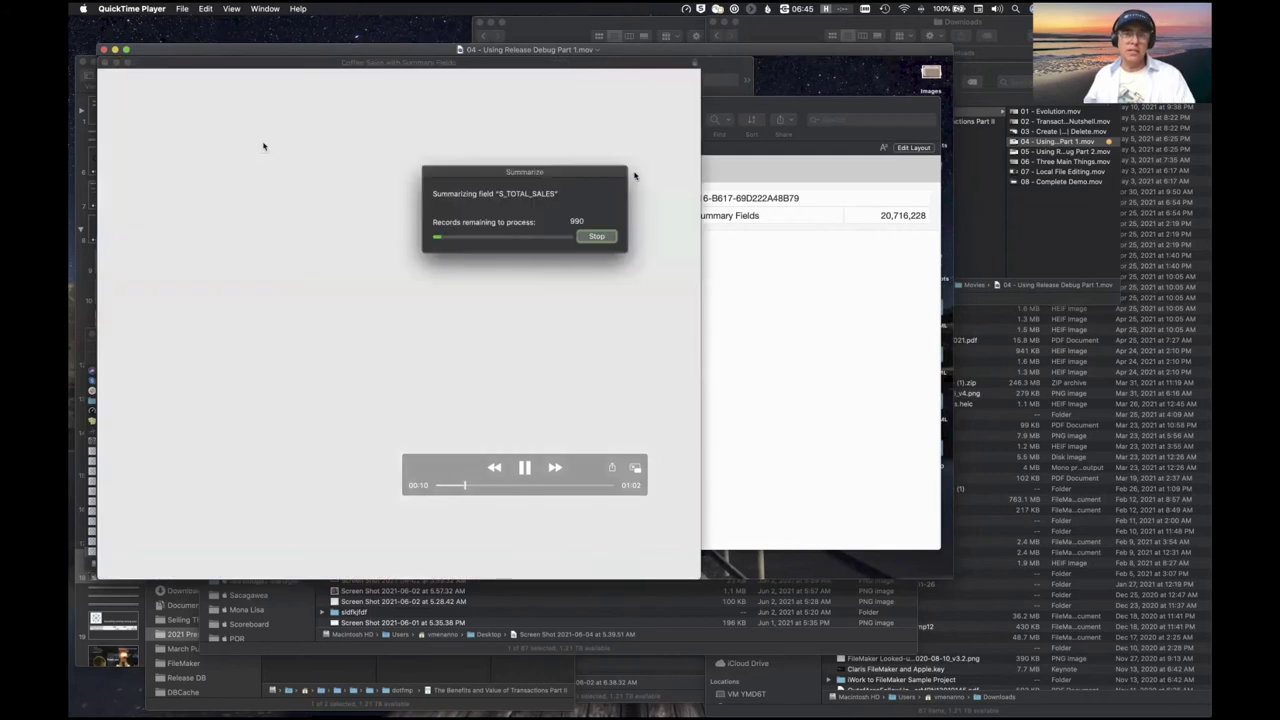
{"action": "left_click_drag", "start_coordinate": [472, 487], "coordinate": [598, 484]}
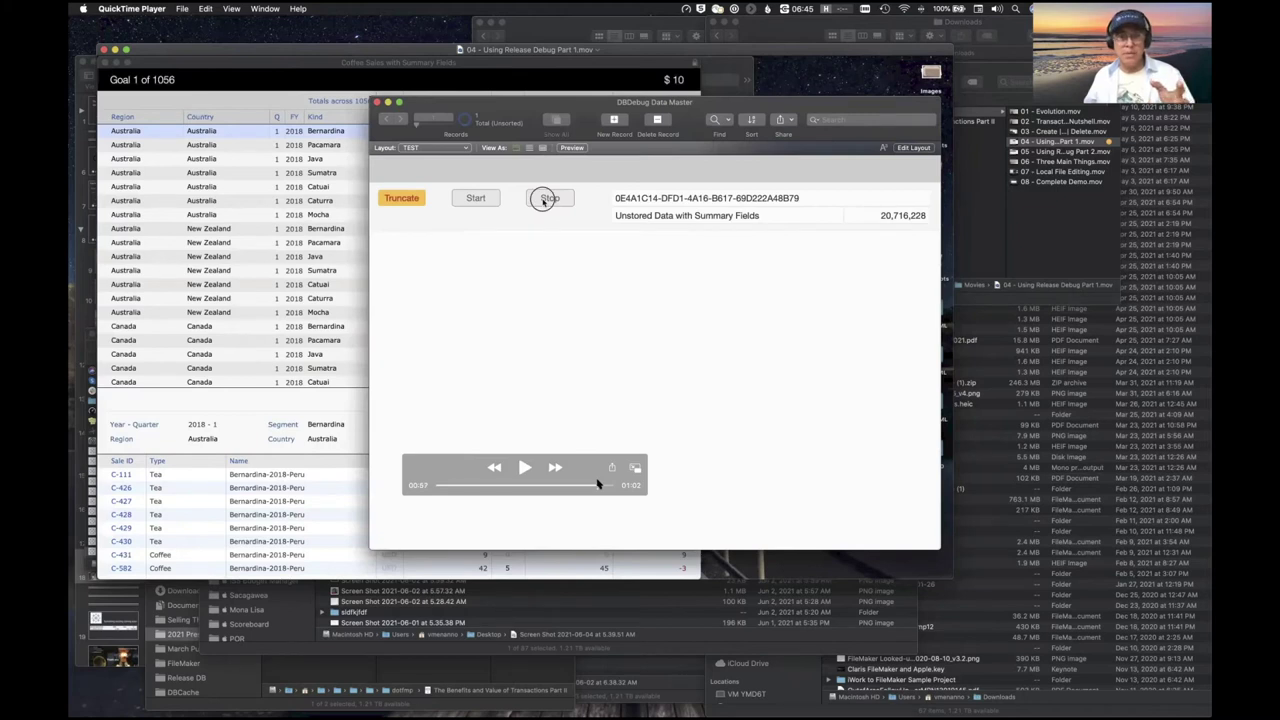
{"action": "key", "text": "space"}
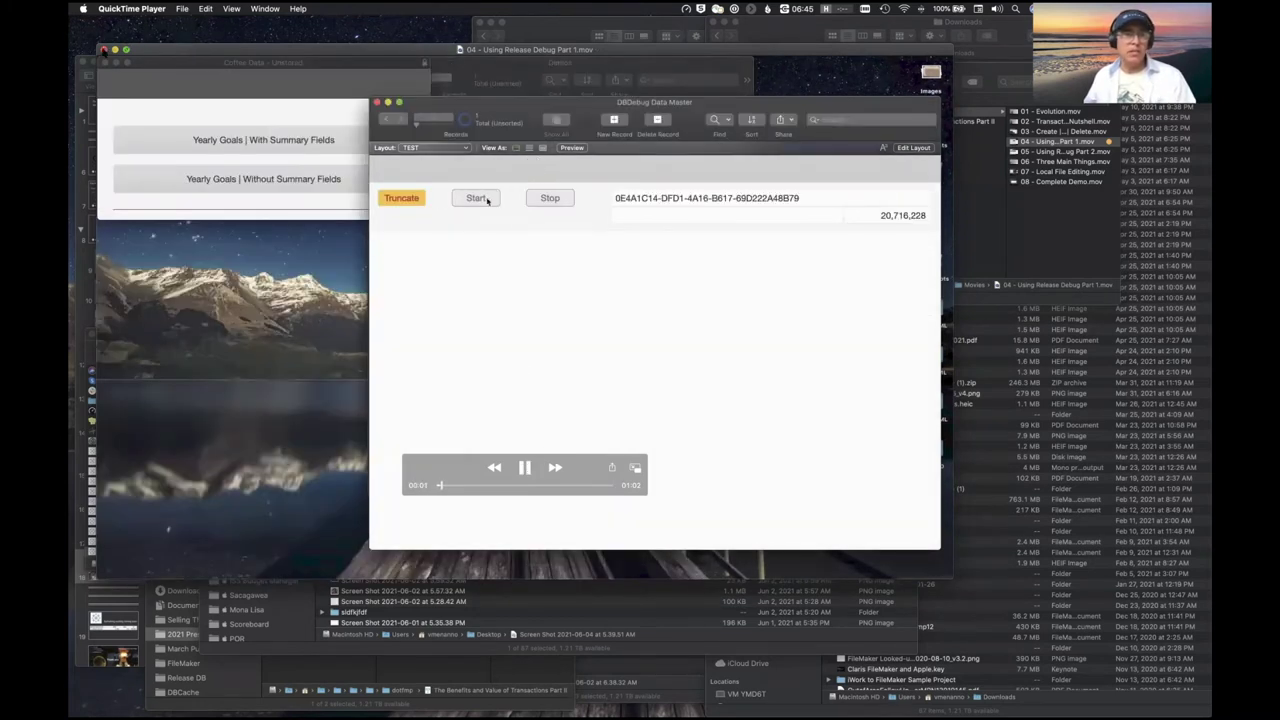
{"action": "key", "text": "super+w"}
Open "05 - Using Release Debug Part 2.mov" from the Movies folder and play it at double speed
{"action": "key", "text": "Down"}
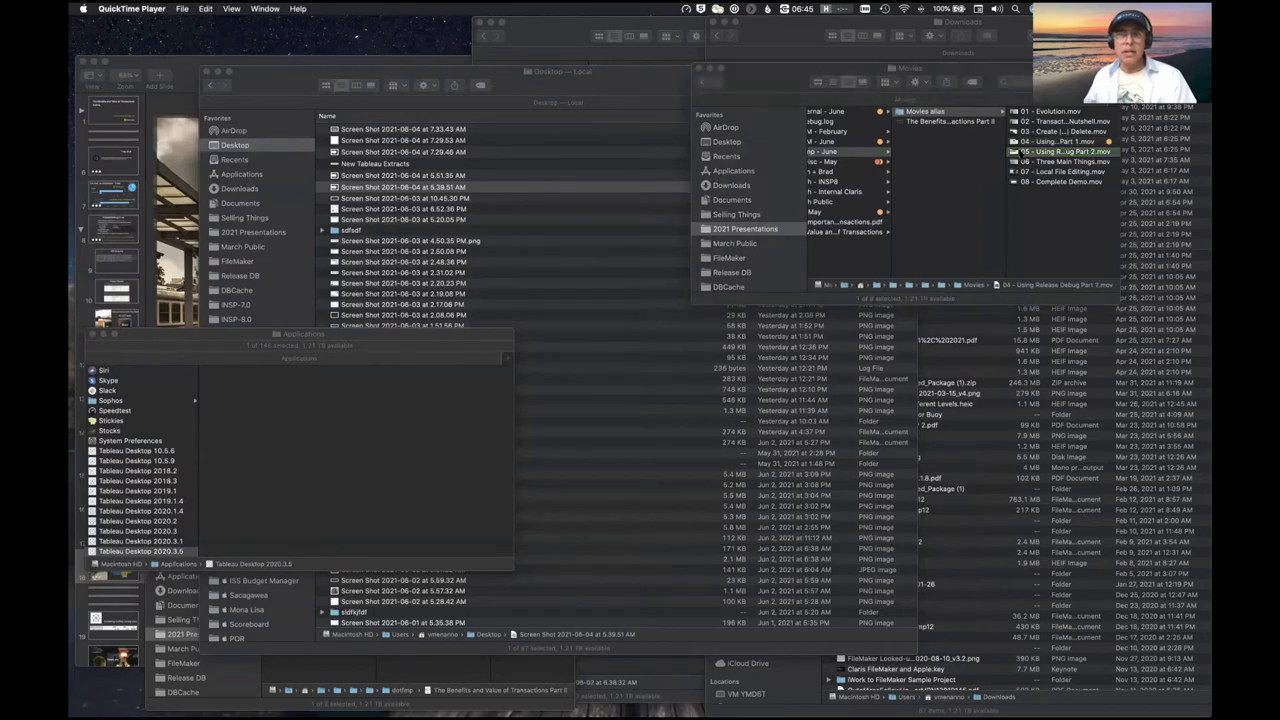
{"action": "key", "text": "super+o"}
{"action": "left_click", "coordinate": [521, 467]}
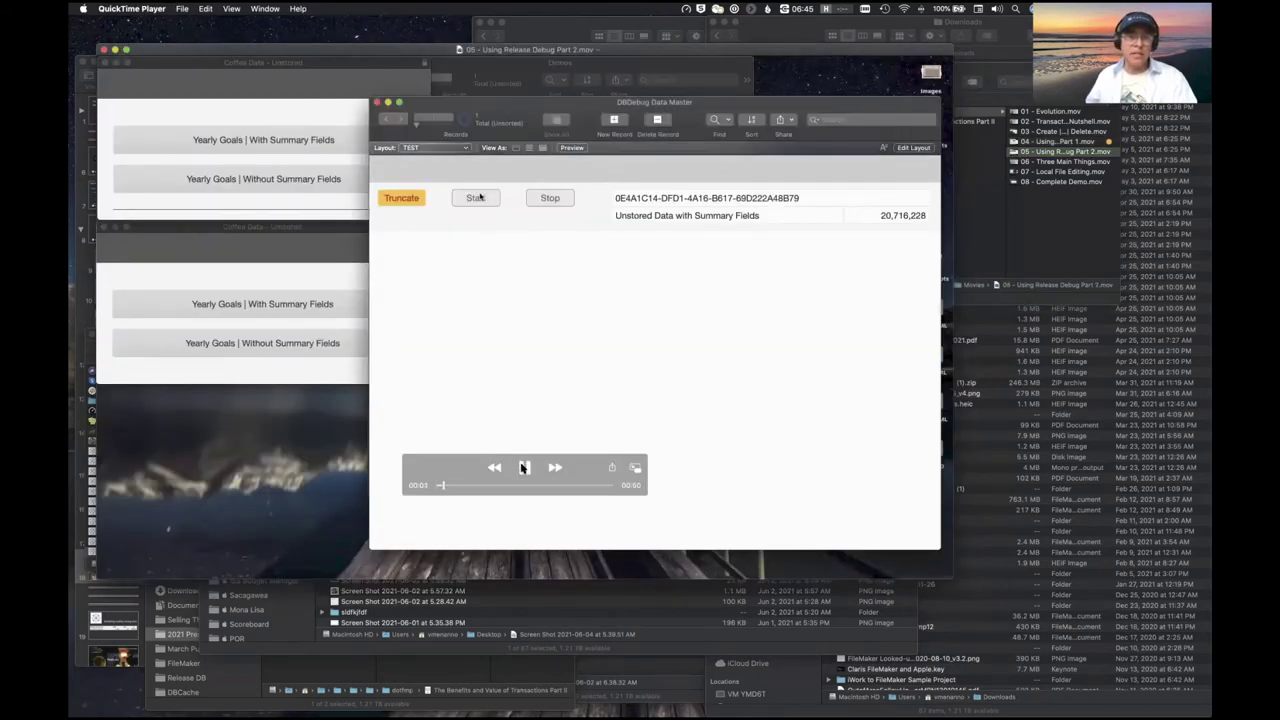
{"action": "left_click", "coordinate": [556, 469]}
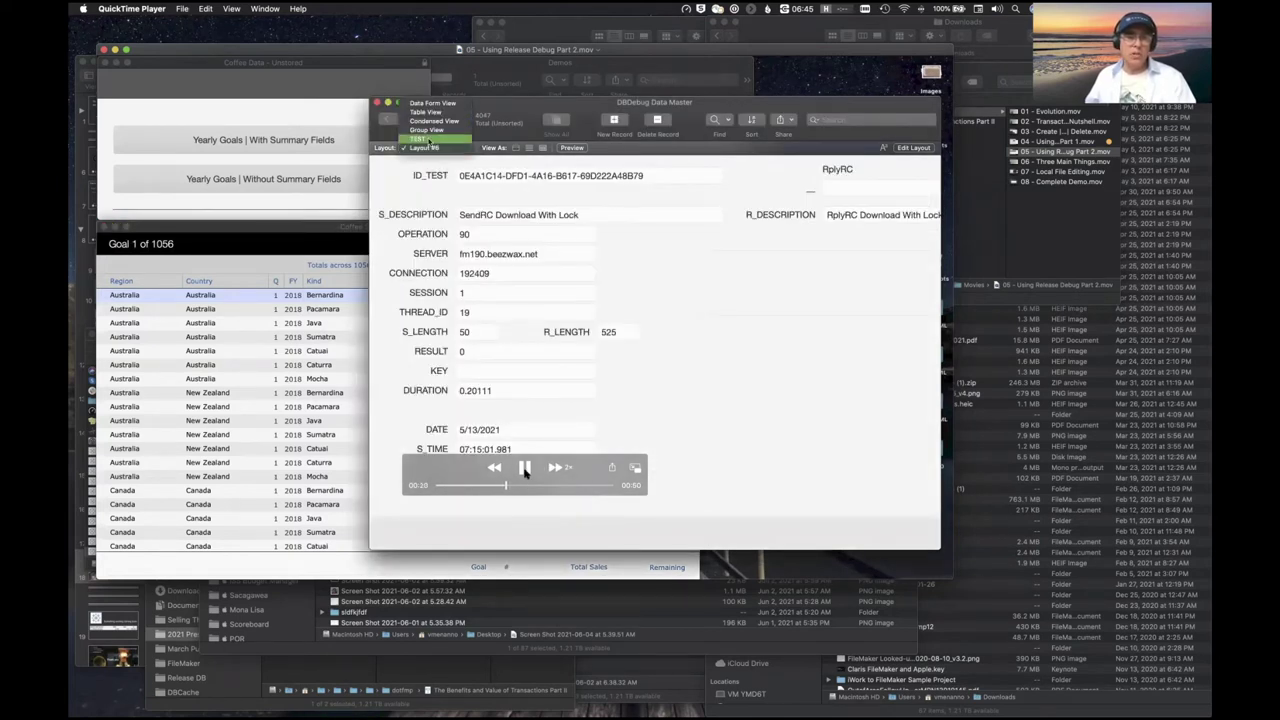
Skip ahead to the Group View comparison of stored and unstored data, pause at 00:44 and close the movie
{"action": "left_click", "coordinate": [577, 488]}
{"action": "left_click_drag", "start_coordinate": [577, 488], "coordinate": [584, 488]}
{"action": "left_click", "coordinate": [525, 468]}
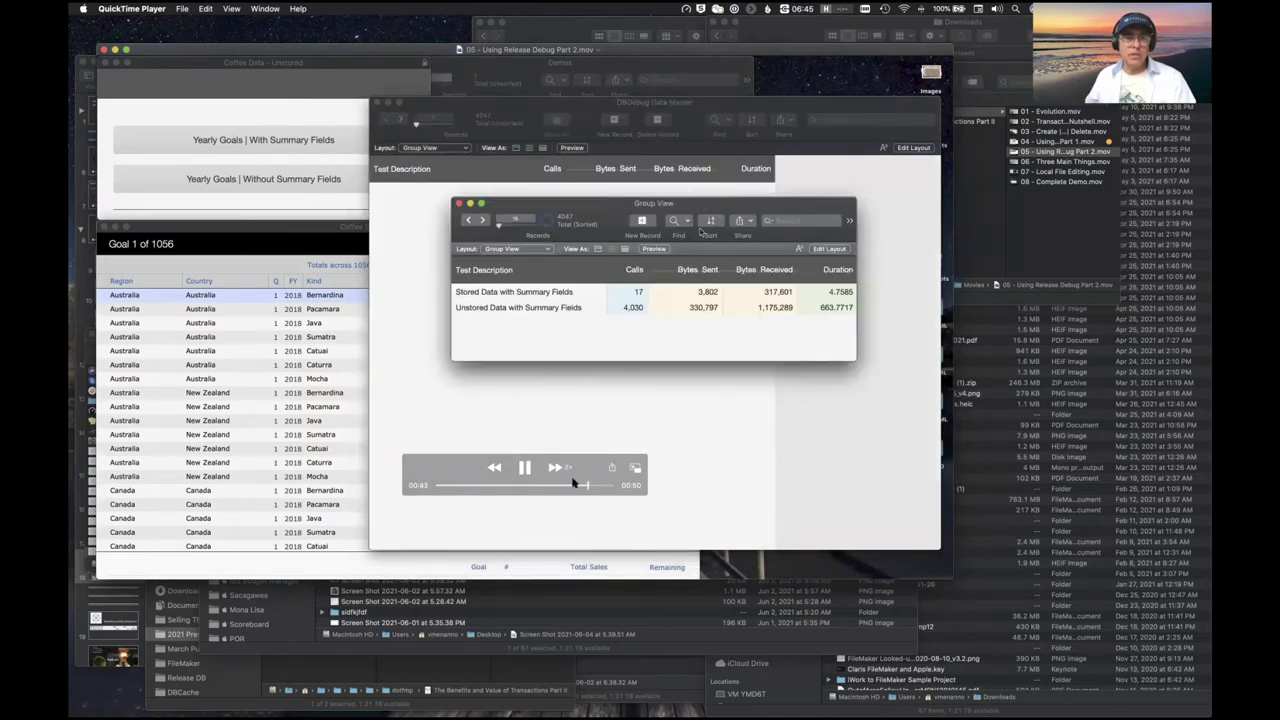
{"action": "left_click", "coordinate": [526, 469]}
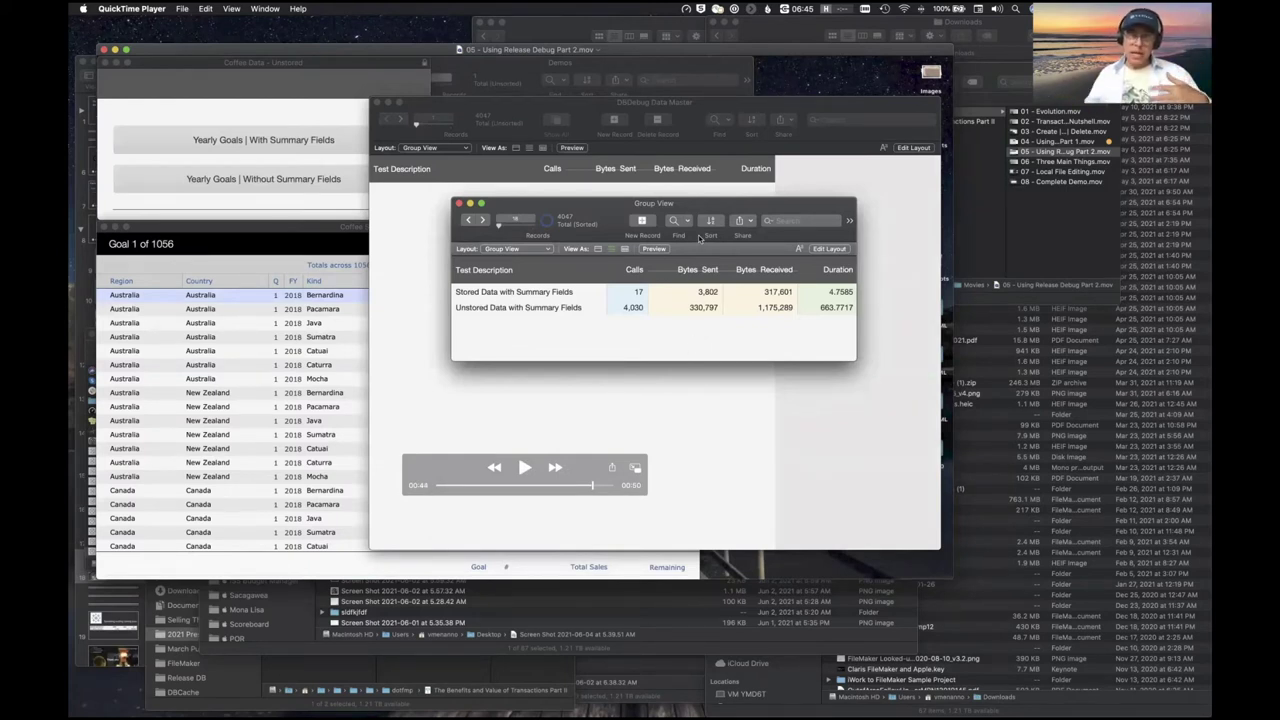
{"action": "key", "text": "space"}
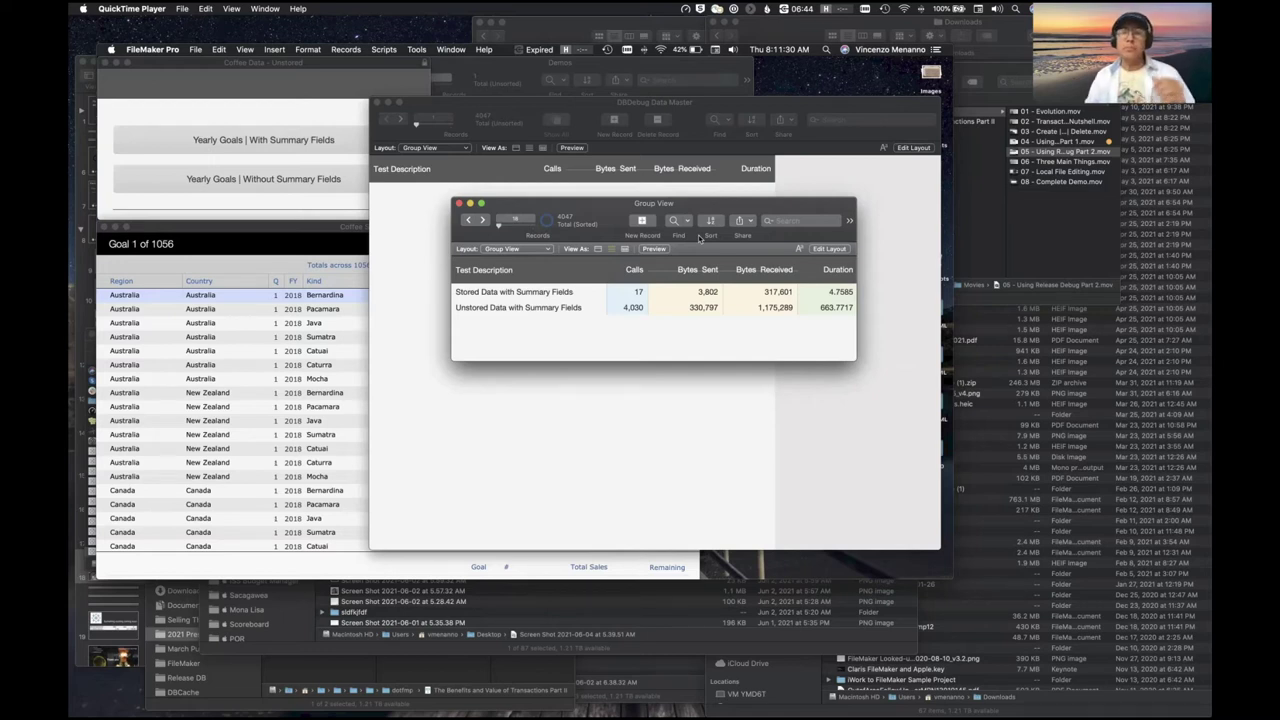
{"action": "mouse_move", "coordinate": [700, 355]}
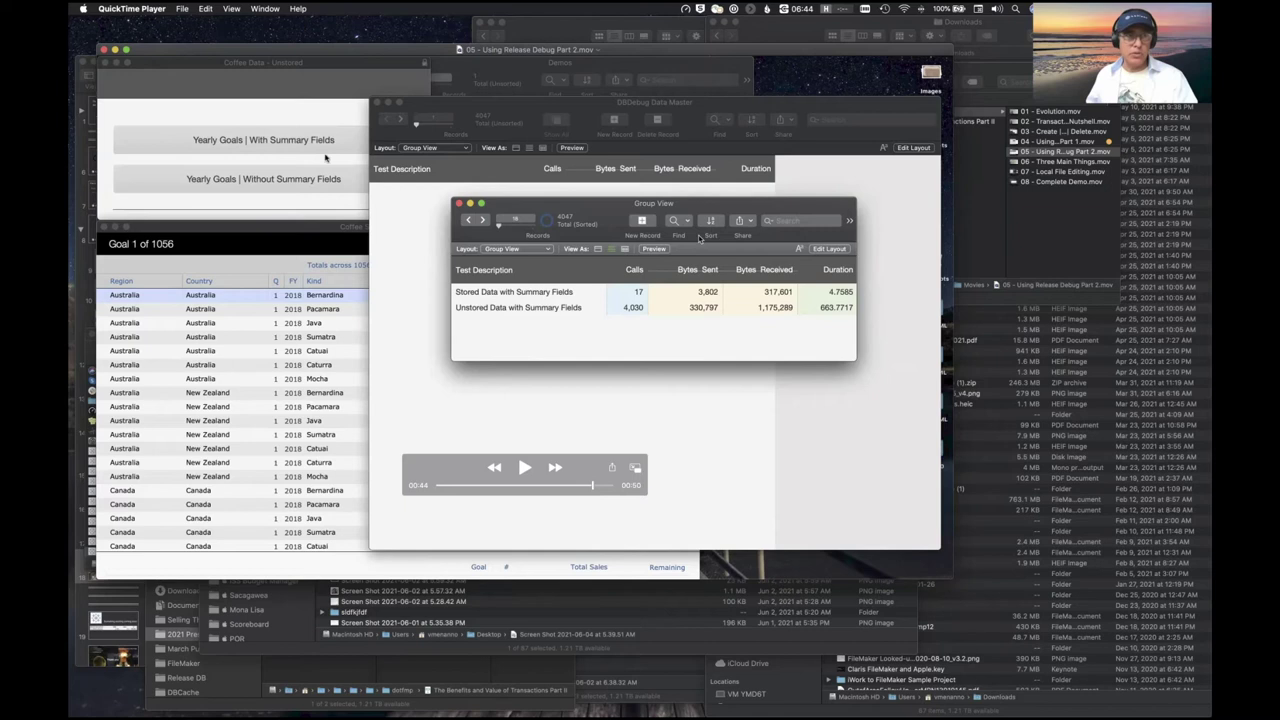
{"action": "left_click", "coordinate": [103, 49]}
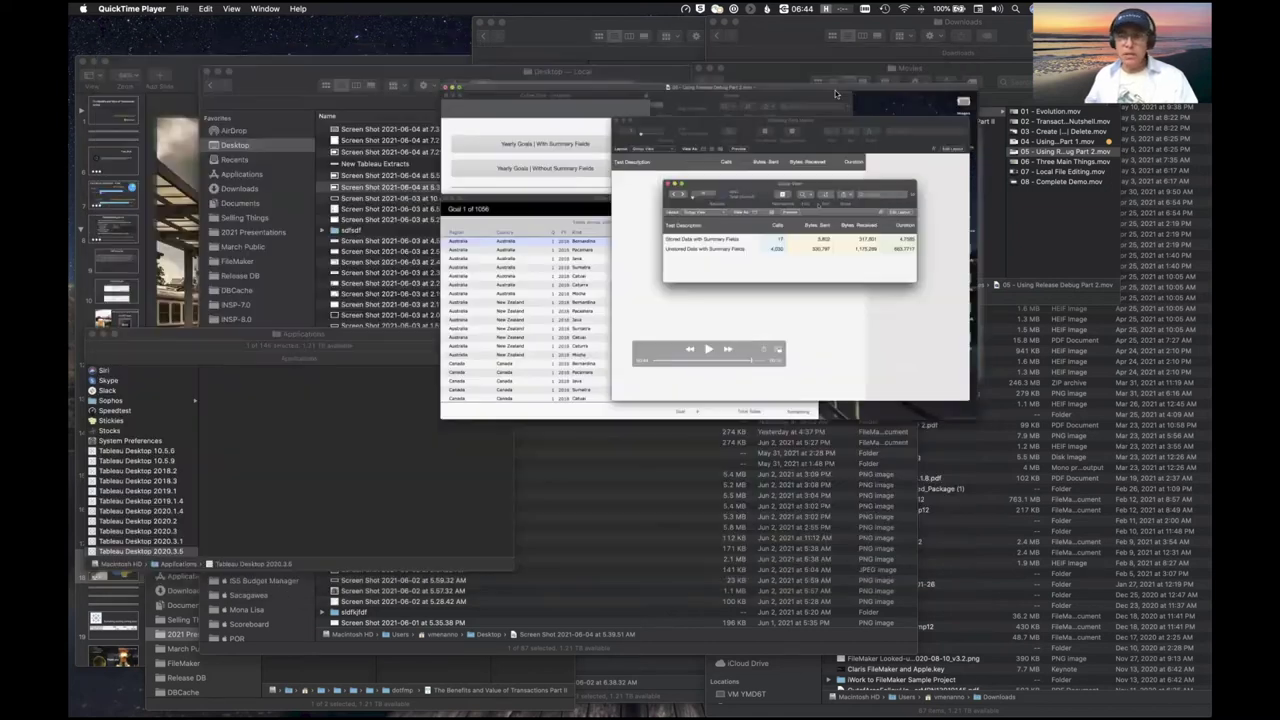
Open "06 - Three Main Things.mov", play the drawing of stored values, auditing and locks up to 00:23, and close it
{"action": "left_click", "coordinate": [1027, 162]}
{"action": "double_click", "coordinate": [1027, 162]}
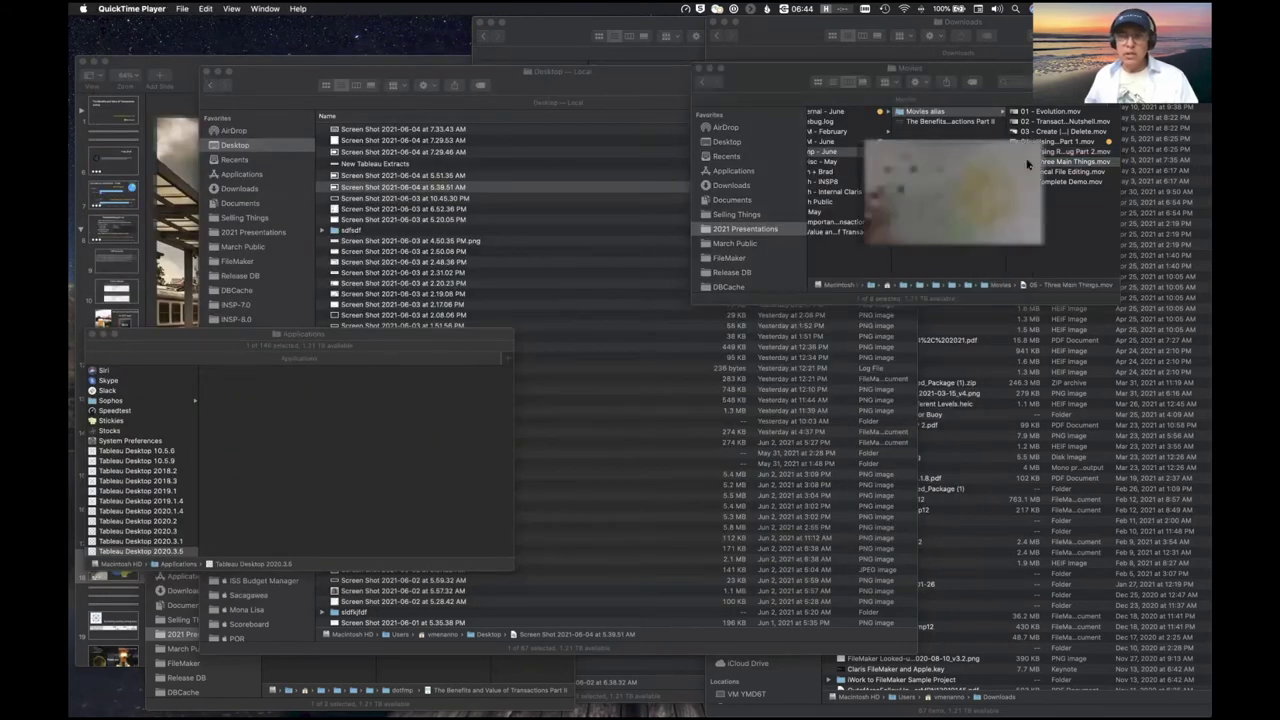
{"action": "left_click", "coordinate": [628, 523]}
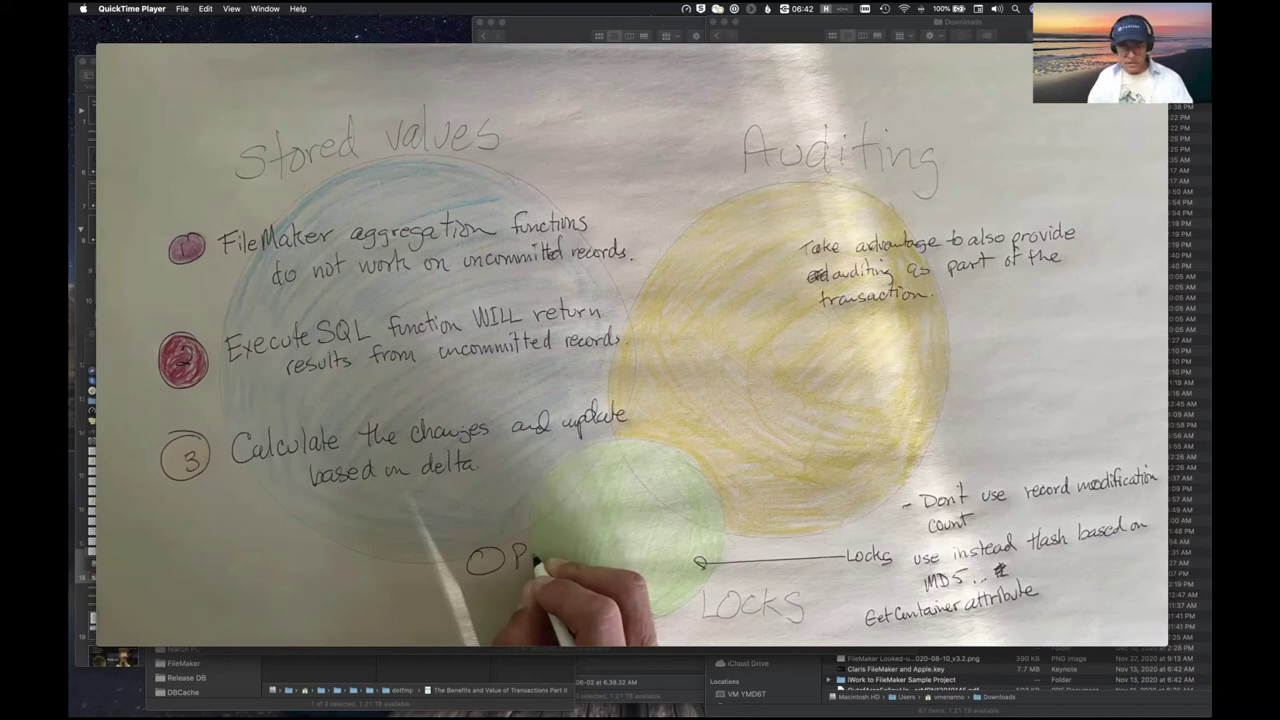
{"action": "mouse_move", "coordinate": [809, 365]}
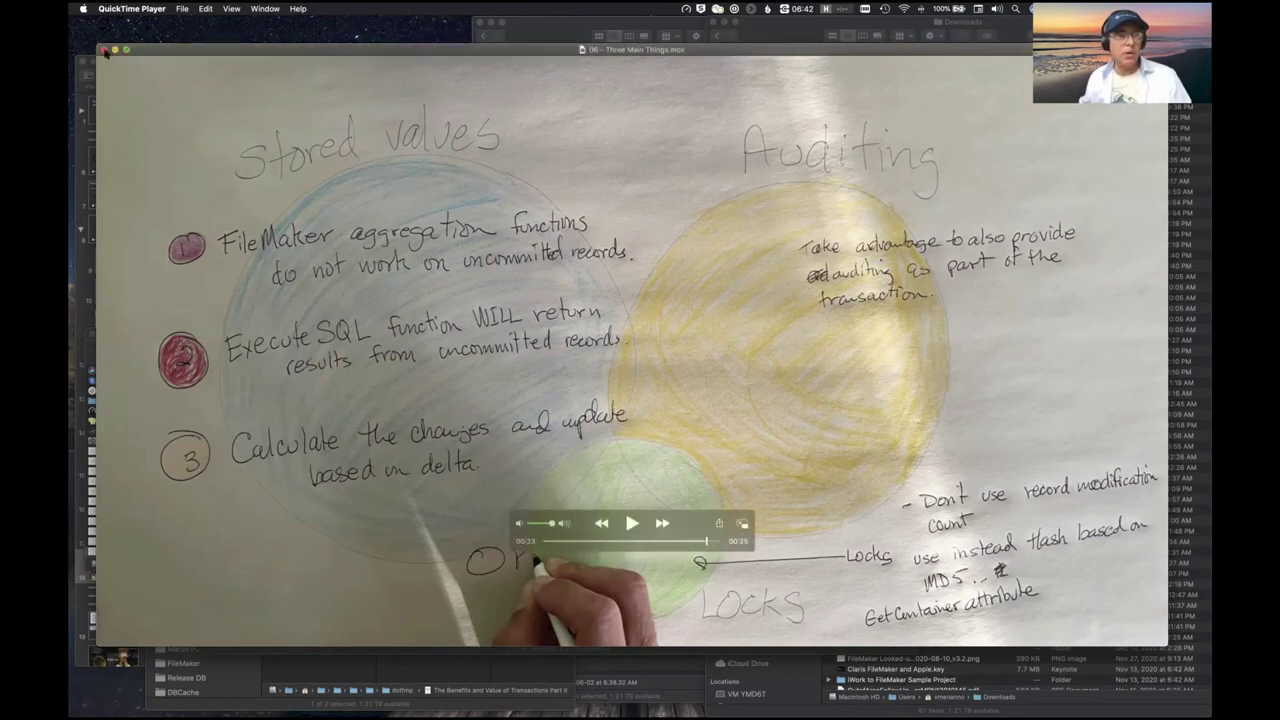
{"action": "key", "text": "cmd+w"}
Open "07 - Local File Editing.mov", play the Create Project part to about 00:41 and skip ahead toward its end
{"action": "key", "text": "Down"}
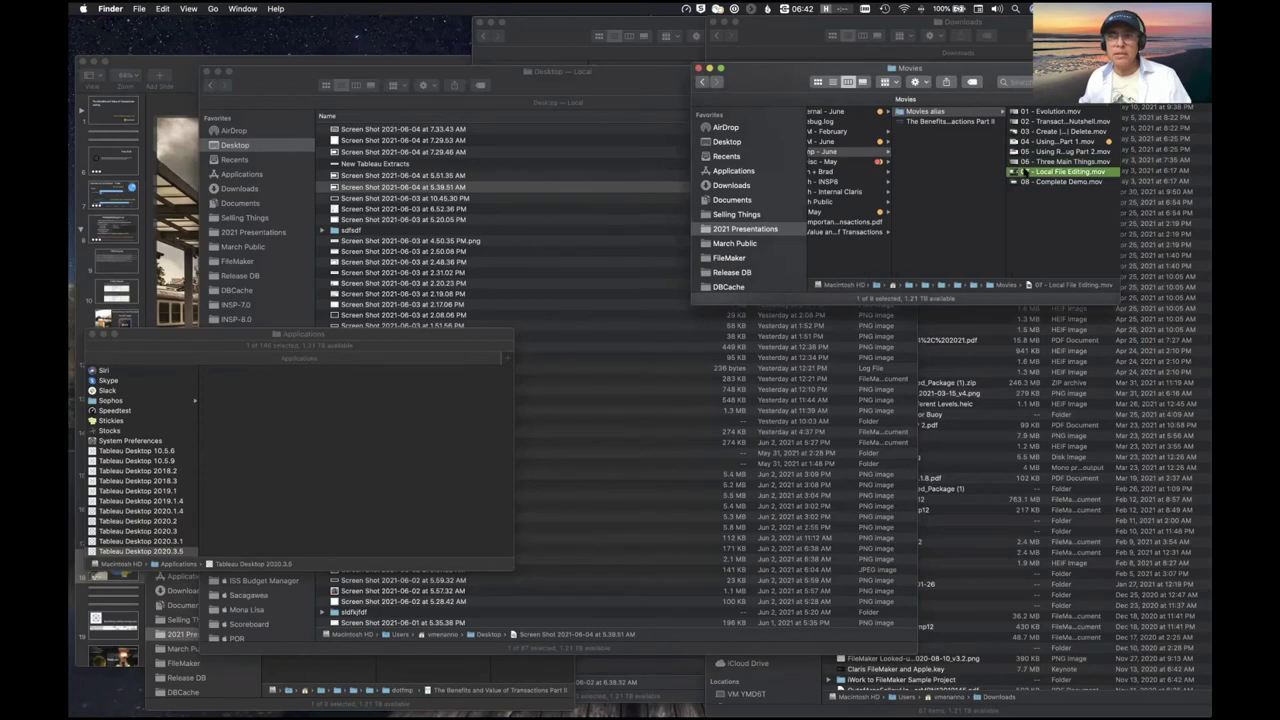
{"action": "key", "text": "cmd+o"}
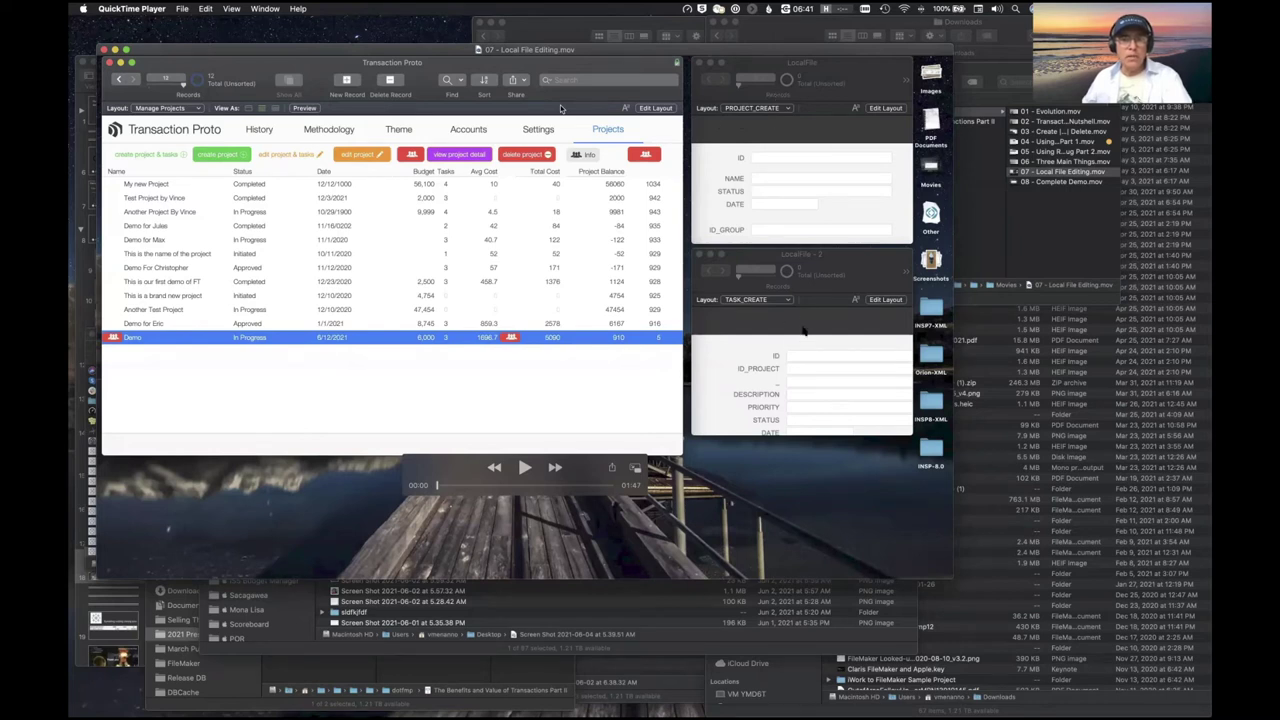
{"action": "left_click", "coordinate": [523, 467]}
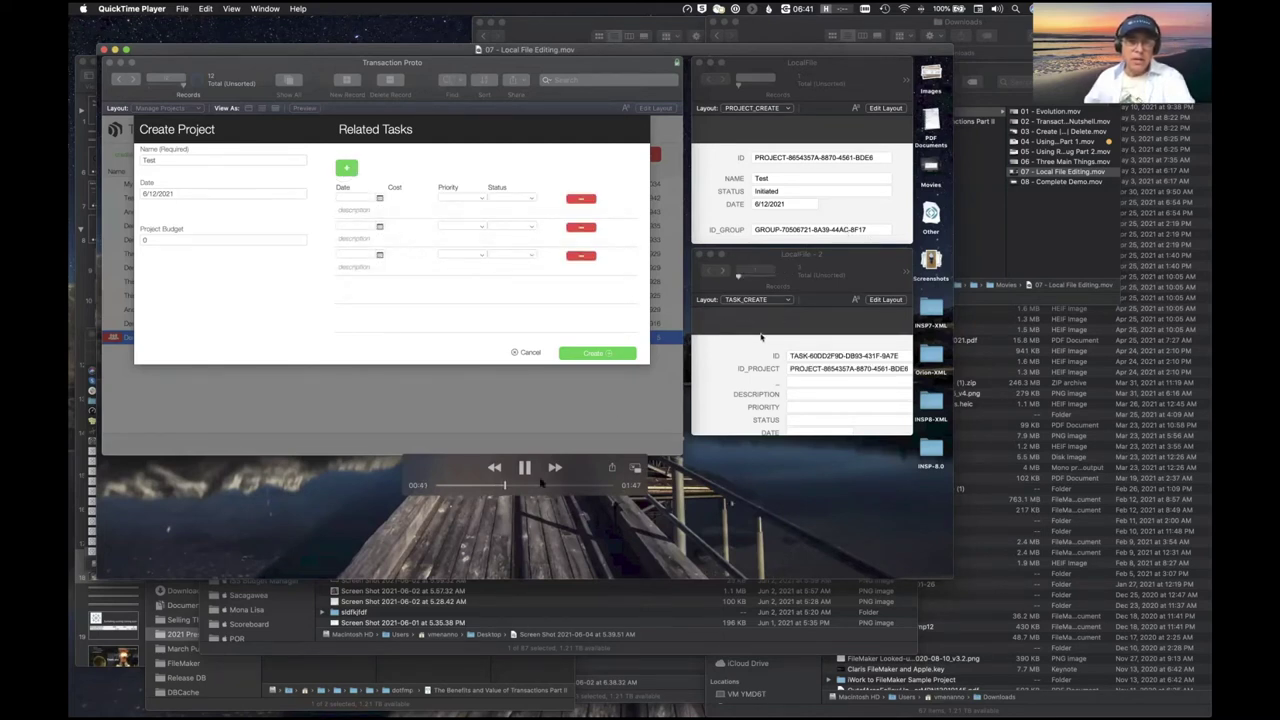
{"action": "left_click", "coordinate": [549, 485]}
{"action": "left_click_drag", "start_coordinate": [549, 487], "coordinate": [589, 489]}
{"action": "key", "text": "space"}
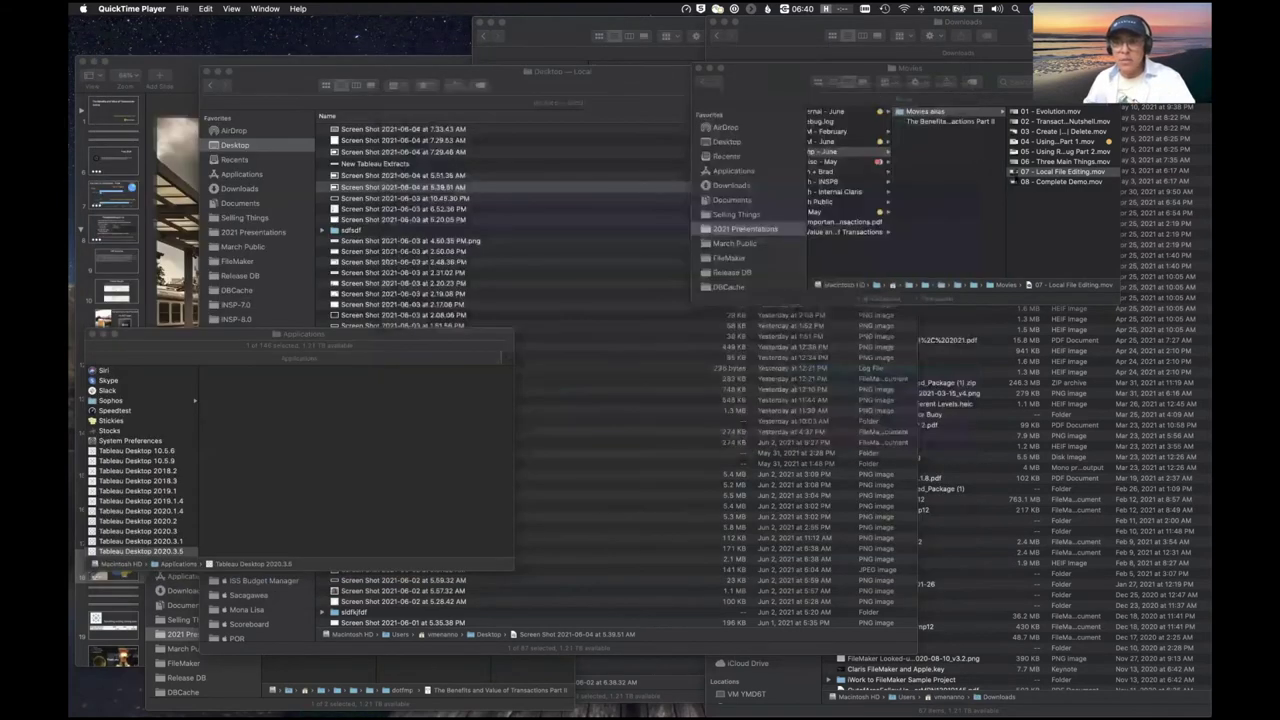
Open "08 - Complete Demo.mov", play the start of the project creation and skip ahead to the finished Demo project at 00:48
{"action": "double_click", "coordinate": [1020, 183]}
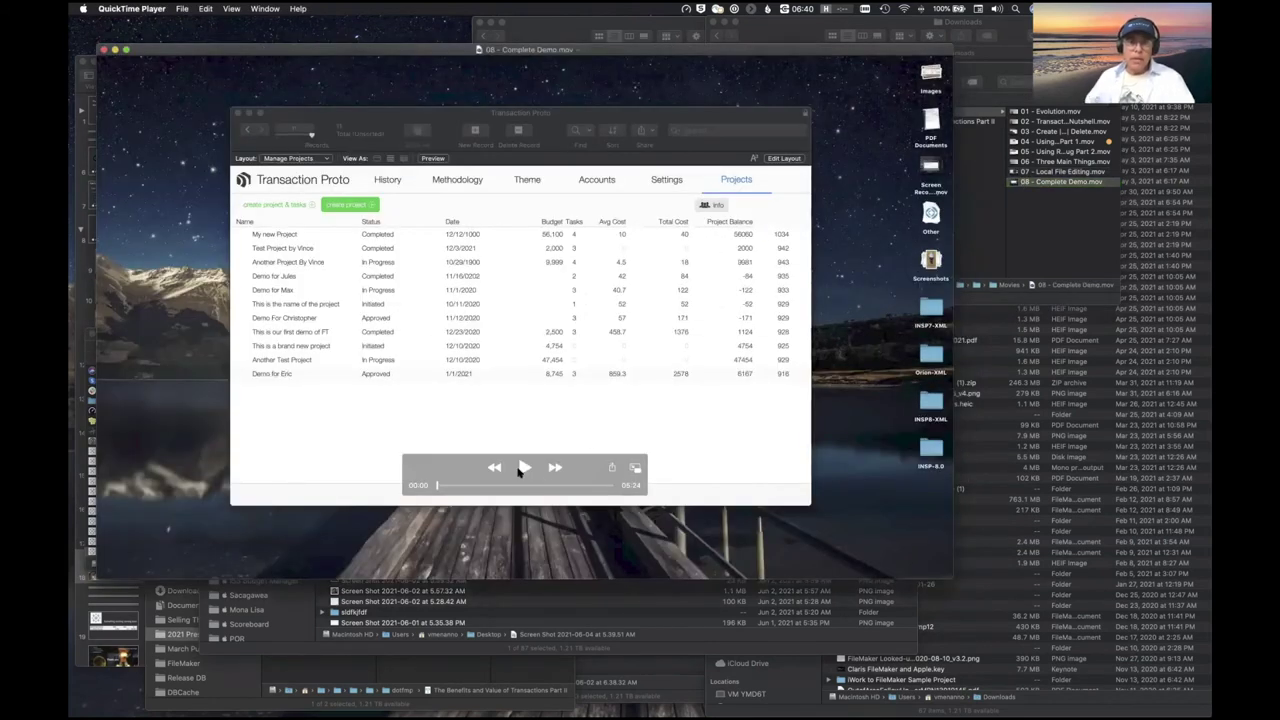
{"action": "left_click", "coordinate": [521, 469]}
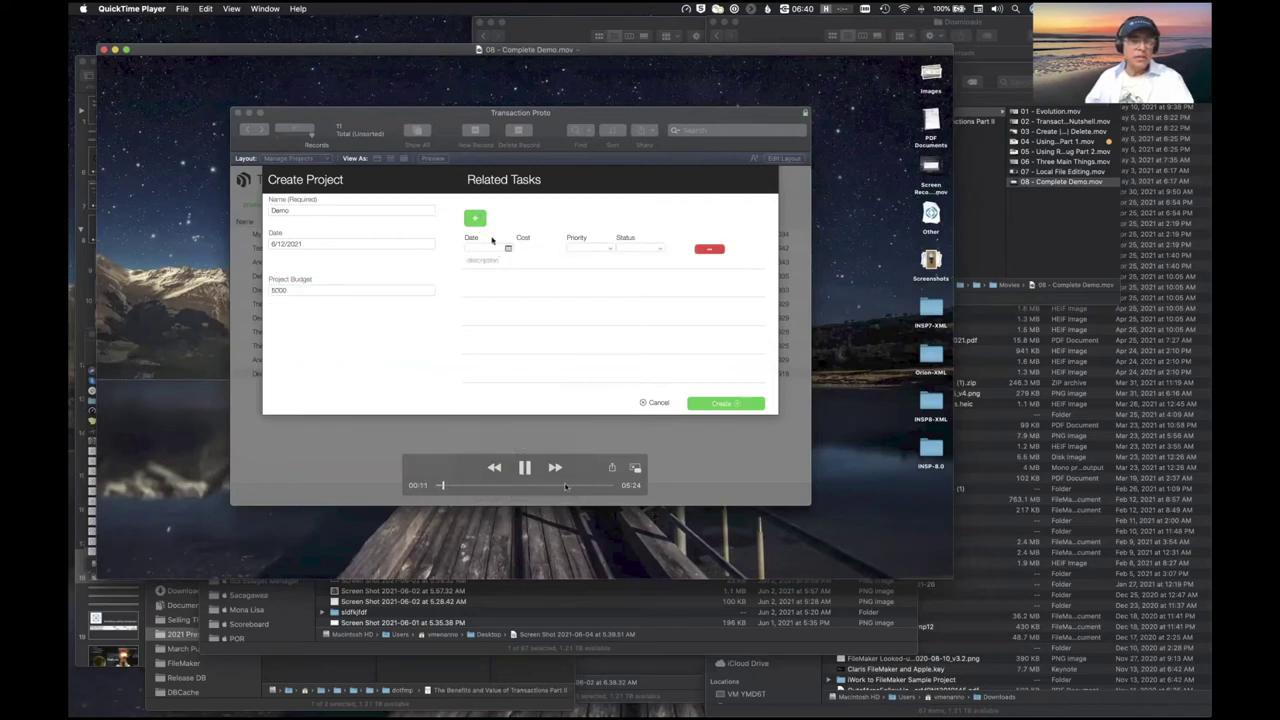
{"action": "key", "text": "space"}
{"action": "left_click_drag", "start_coordinate": [443, 487], "coordinate": [462, 488]}
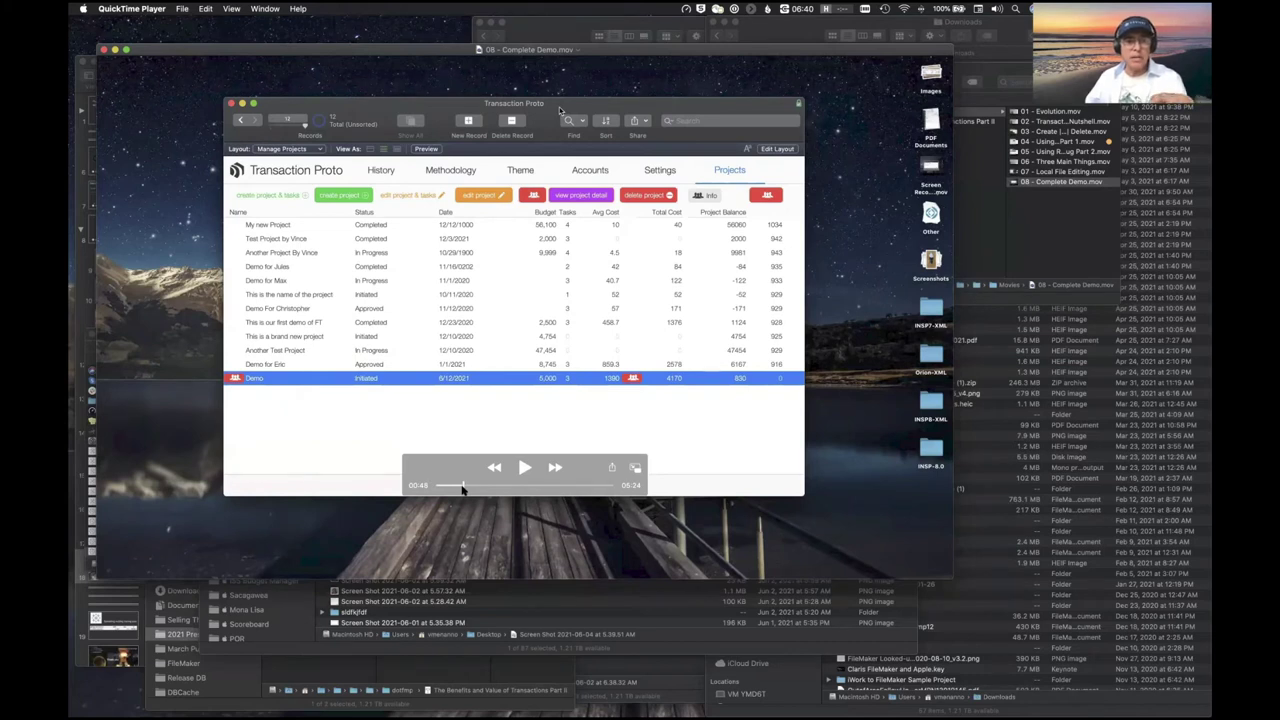
Skip to the Transaction Details of the project creation at 01:23, play briefly and pause at 01:25
{"action": "left_click_drag", "start_coordinate": [463, 489], "coordinate": [482, 487]}
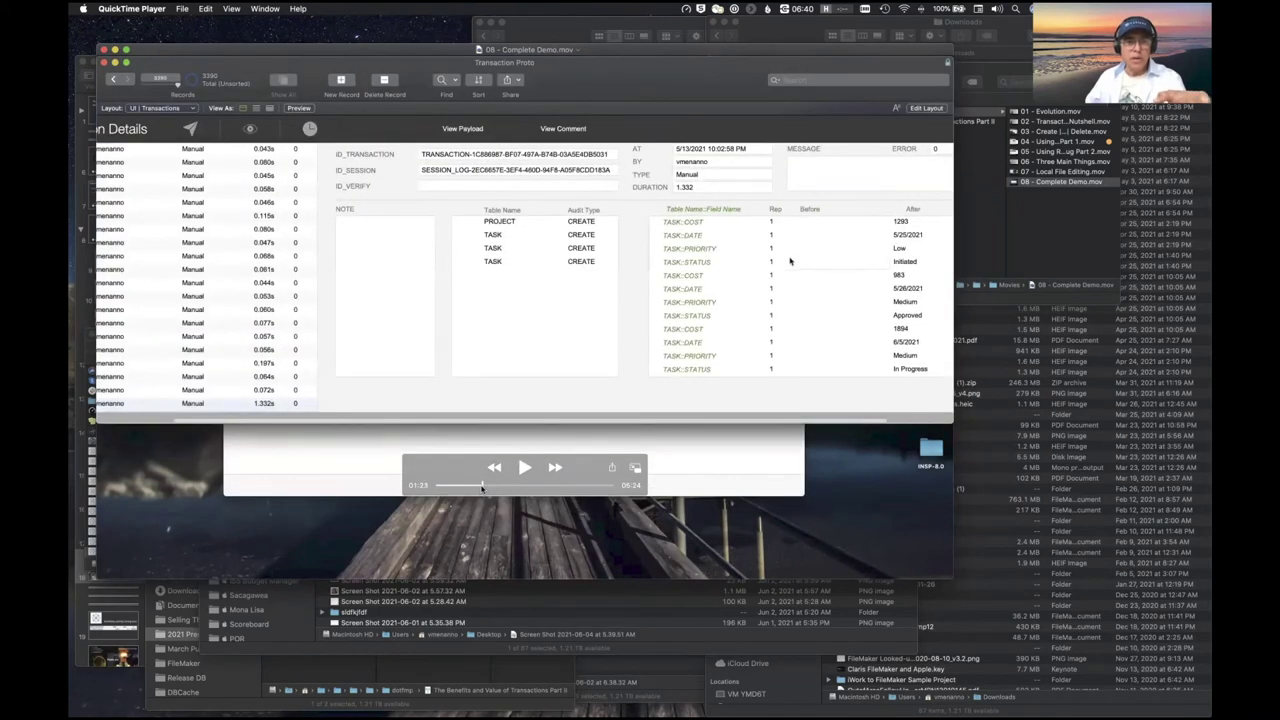
{"action": "left_click", "coordinate": [524, 468]}
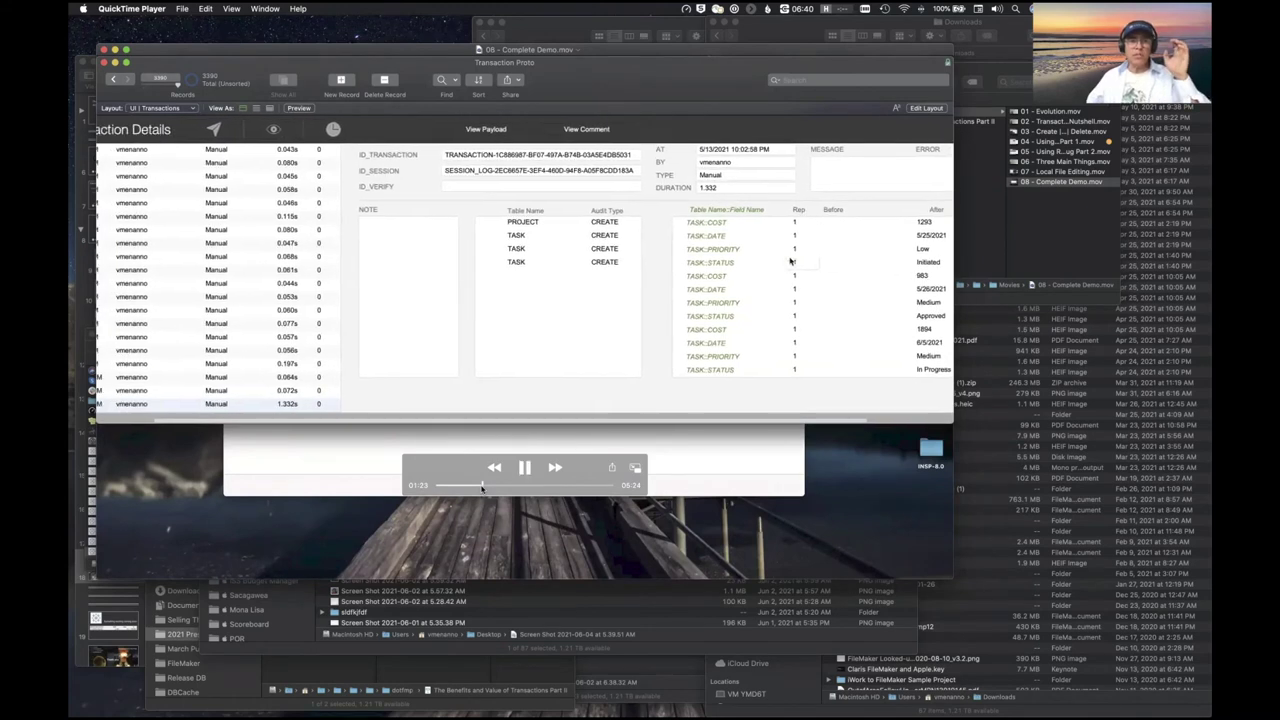
{"action": "left_click", "coordinate": [527, 469]}
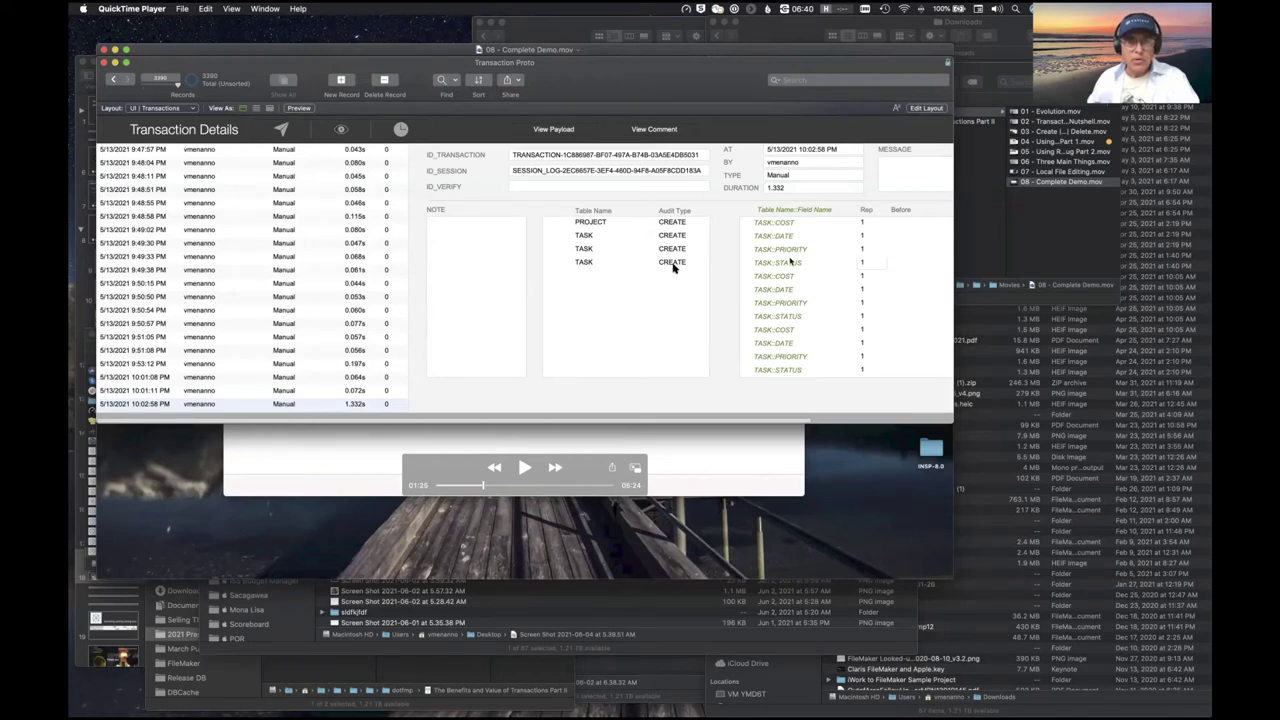
Advance the movie through the editing of the Demo project's tasks to the before and after audit values at 01:58
{"action": "left_click_drag", "start_coordinate": [483, 485], "coordinate": [487, 487]}
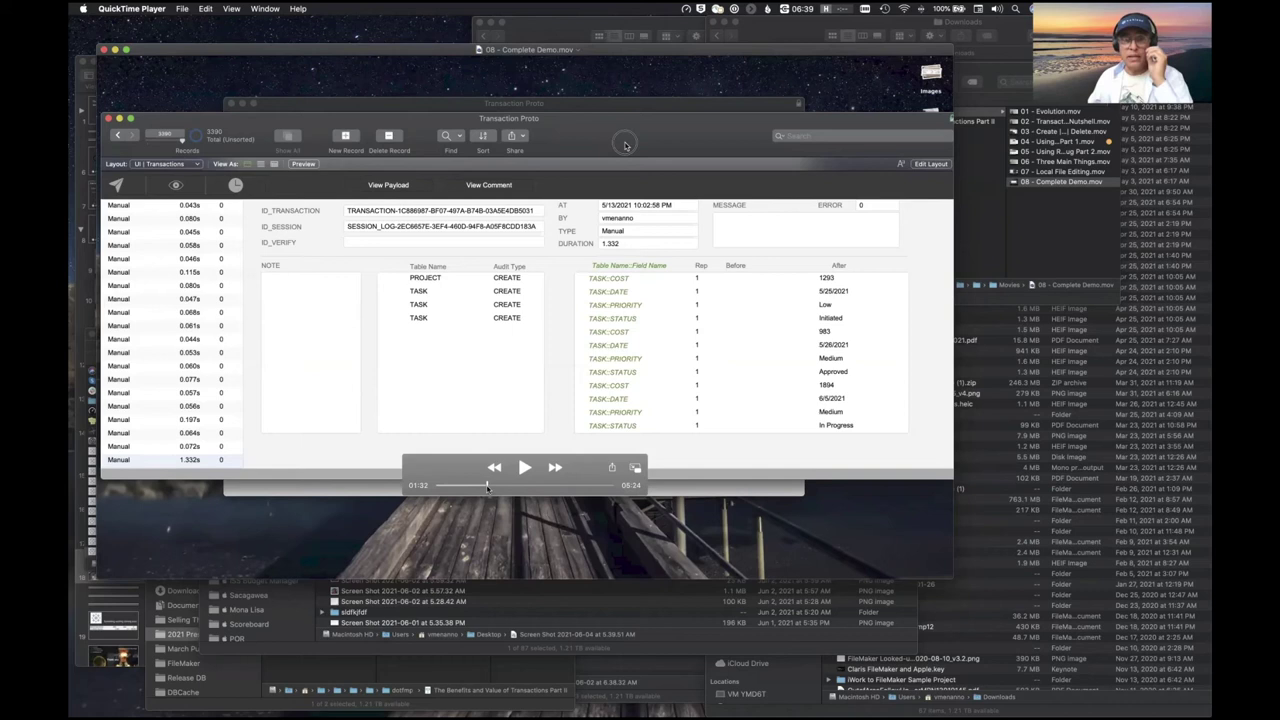
{"action": "left_click_drag", "start_coordinate": [487, 487], "coordinate": [489, 488]}
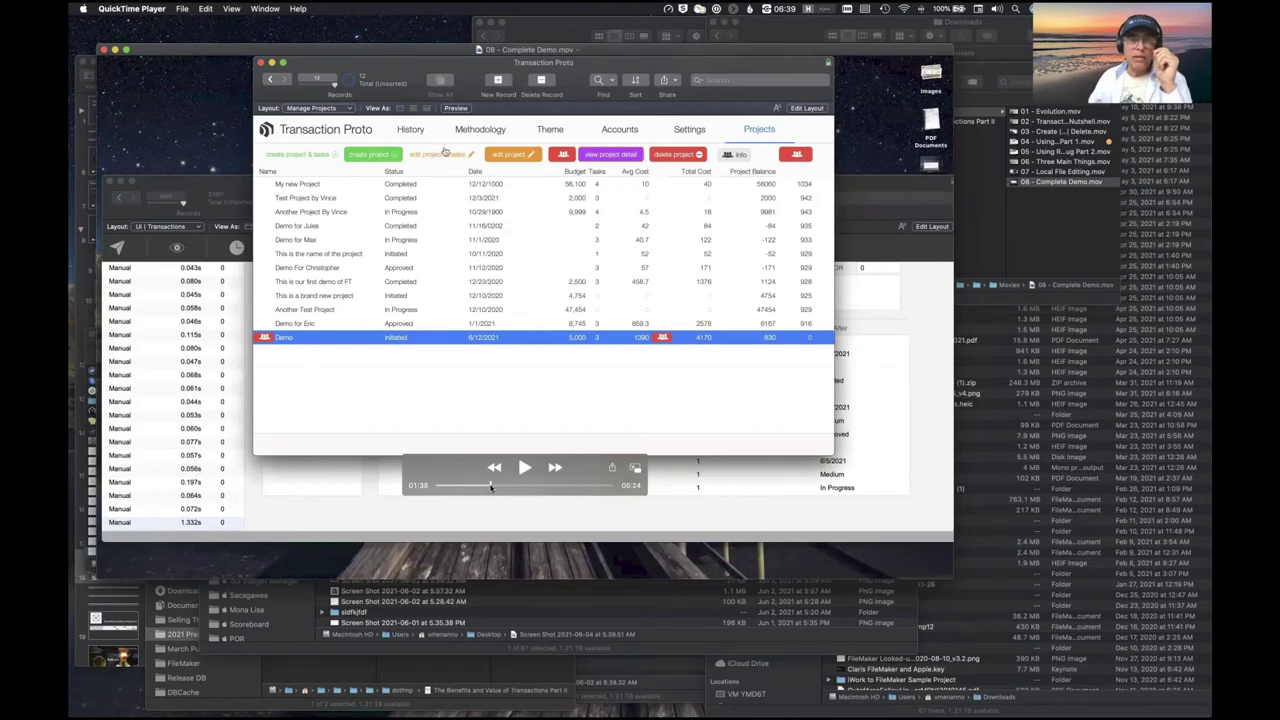
{"action": "left_click_drag", "start_coordinate": [489, 487], "coordinate": [491, 487]}
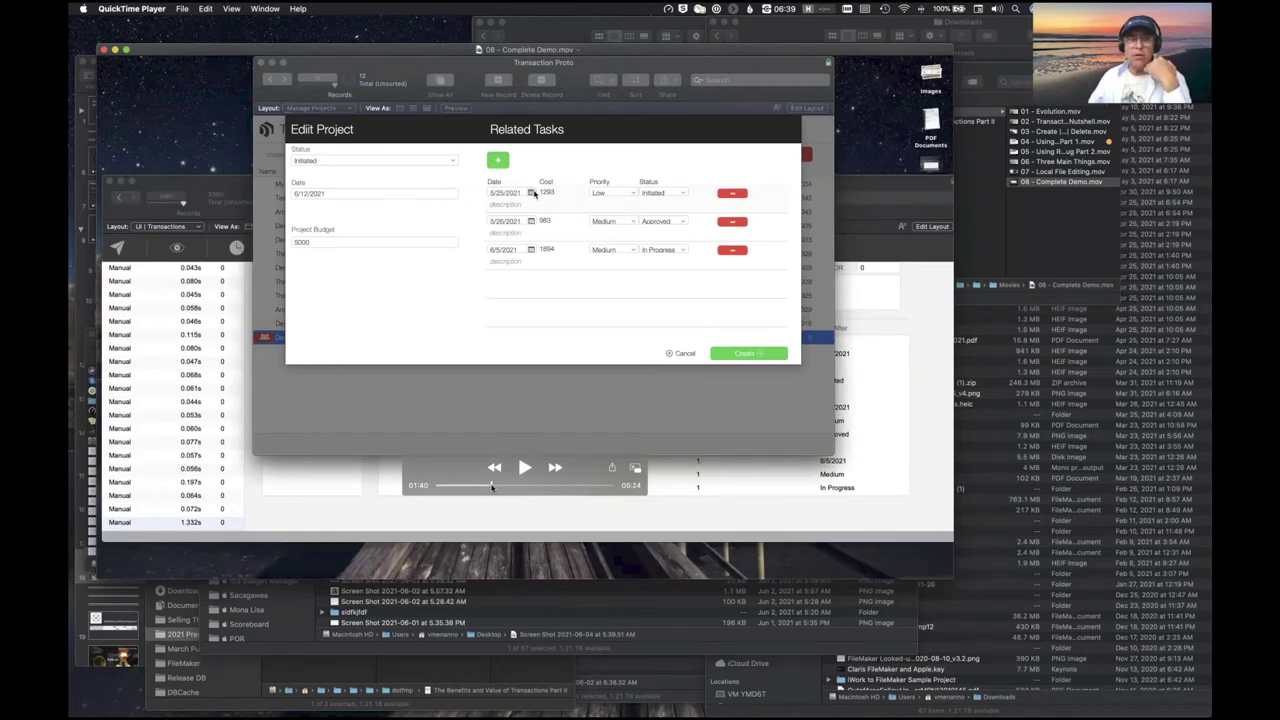
{"action": "left_click_drag", "start_coordinate": [491, 487], "coordinate": [491, 487]}
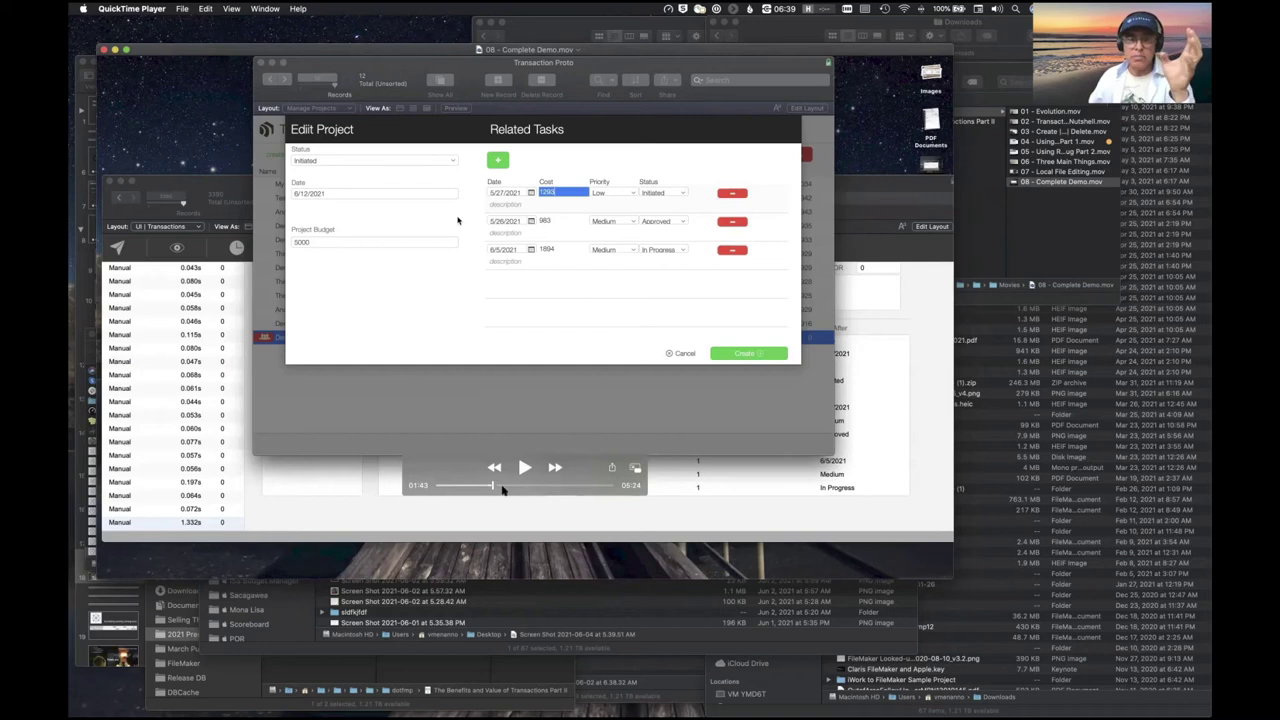
{"action": "left_click_drag", "start_coordinate": [493, 487], "coordinate": [500, 487]}
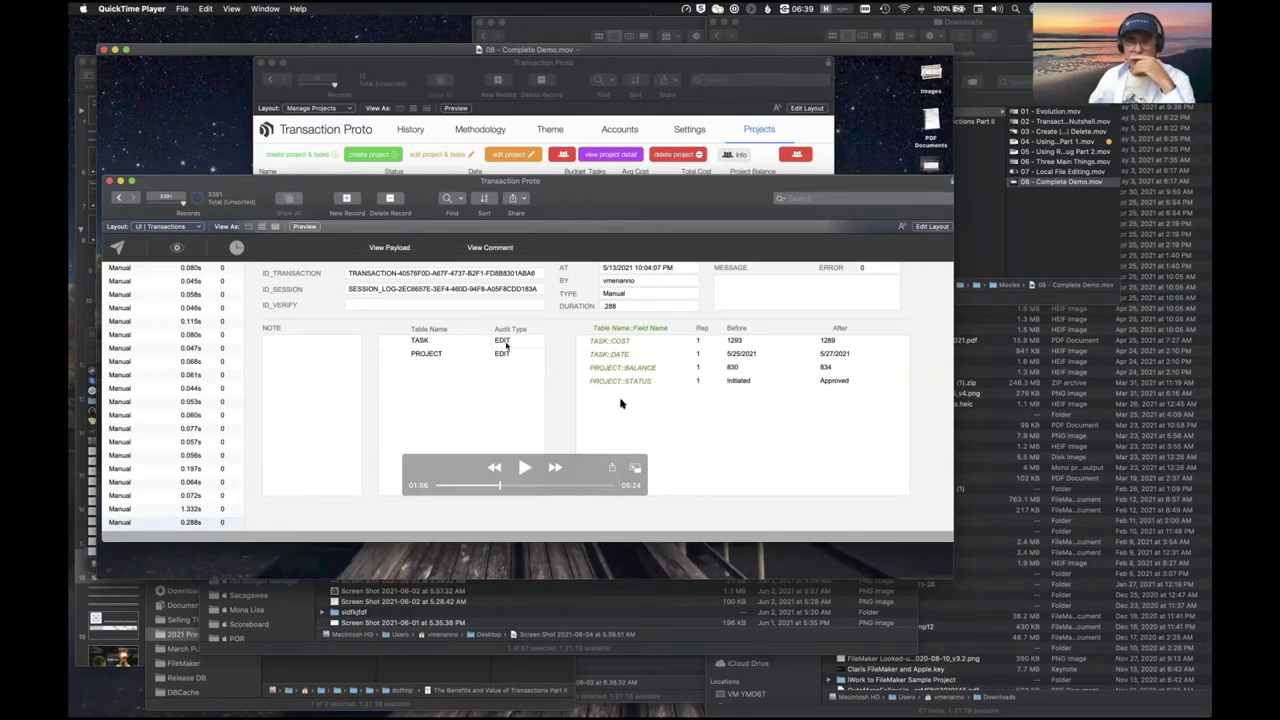
Advance the movie through the Audit Management section at 02:13 to the AUDIT_FIELD edit transaction at 03:21
{"action": "left_click", "coordinate": [502, 488]}
{"action": "left_click_drag", "start_coordinate": [502, 488], "coordinate": [508, 488]}
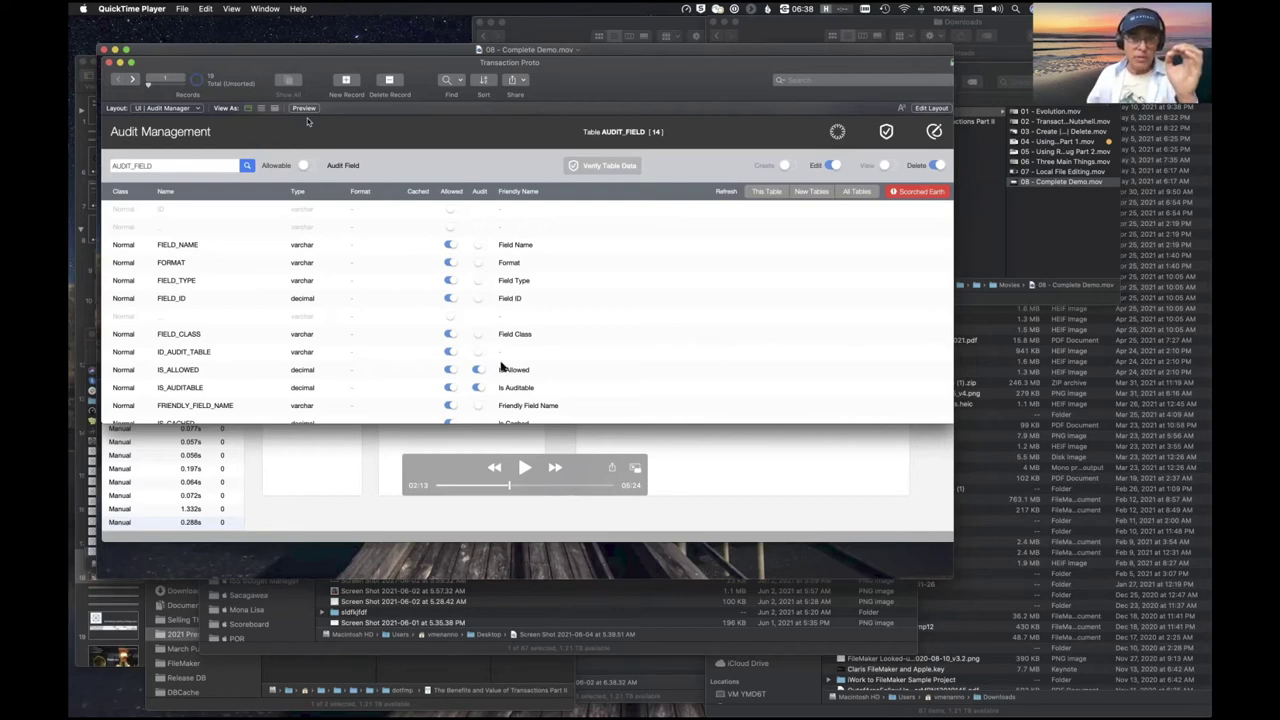
{"action": "left_click_drag", "start_coordinate": [510, 487], "coordinate": [521, 487]}
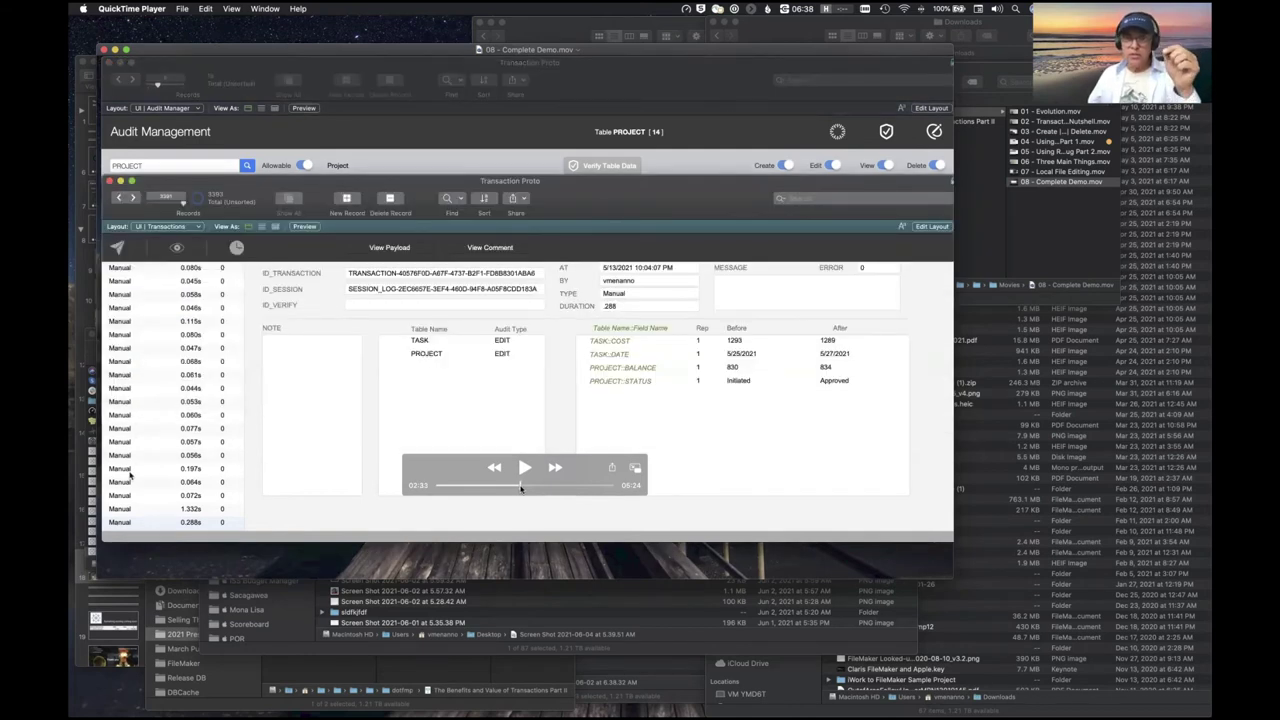
{"action": "left_click_drag", "start_coordinate": [520, 487], "coordinate": [547, 489]}
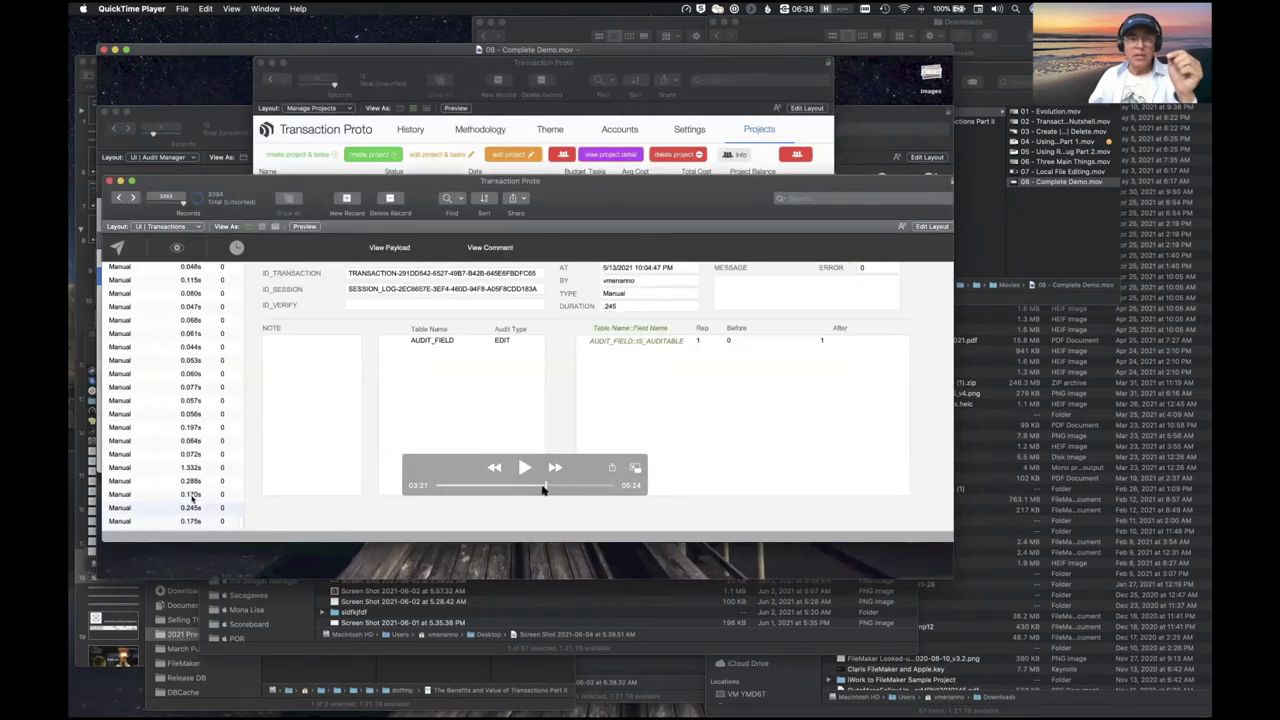
Advance the movie from the PROJECT edit transaction at 03:27 to the TASK and PROJECT edit transaction at 04:00
{"action": "left_click_drag", "start_coordinate": [547, 486], "coordinate": [549, 486]}
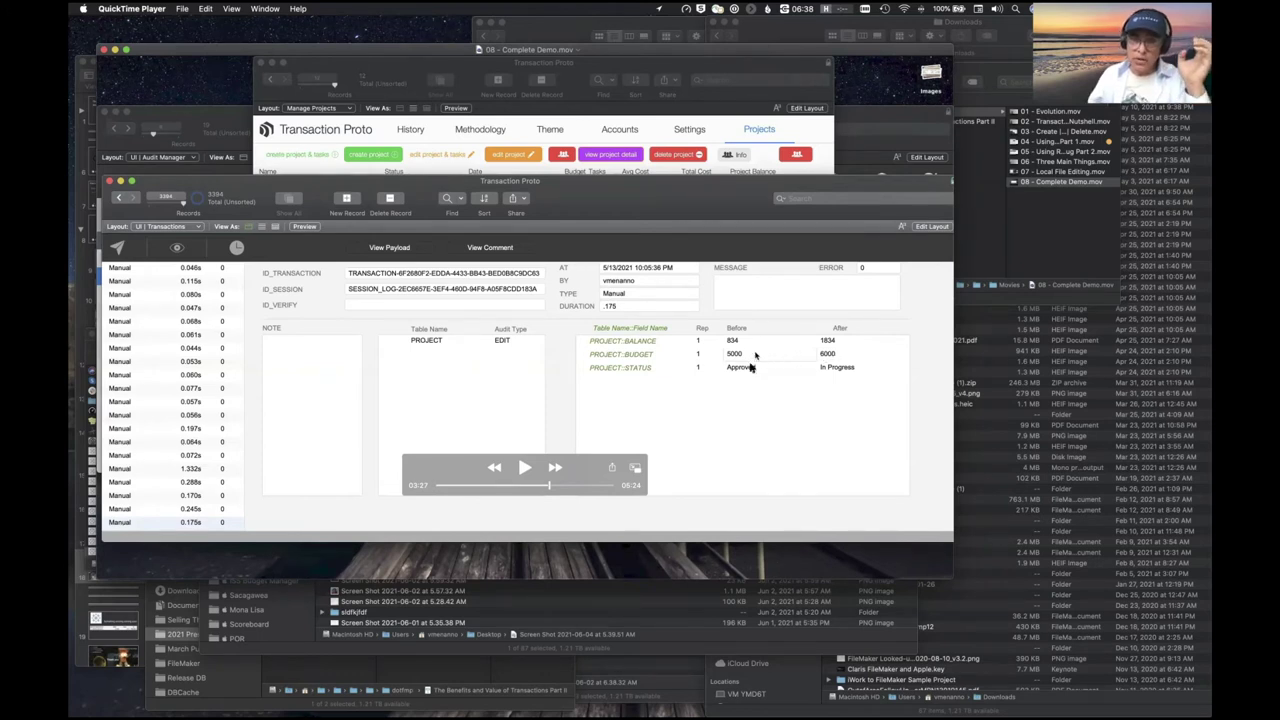
{"action": "left_click", "coordinate": [556, 487]}
{"action": "left_click_drag", "start_coordinate": [556, 487], "coordinate": [565, 490]}
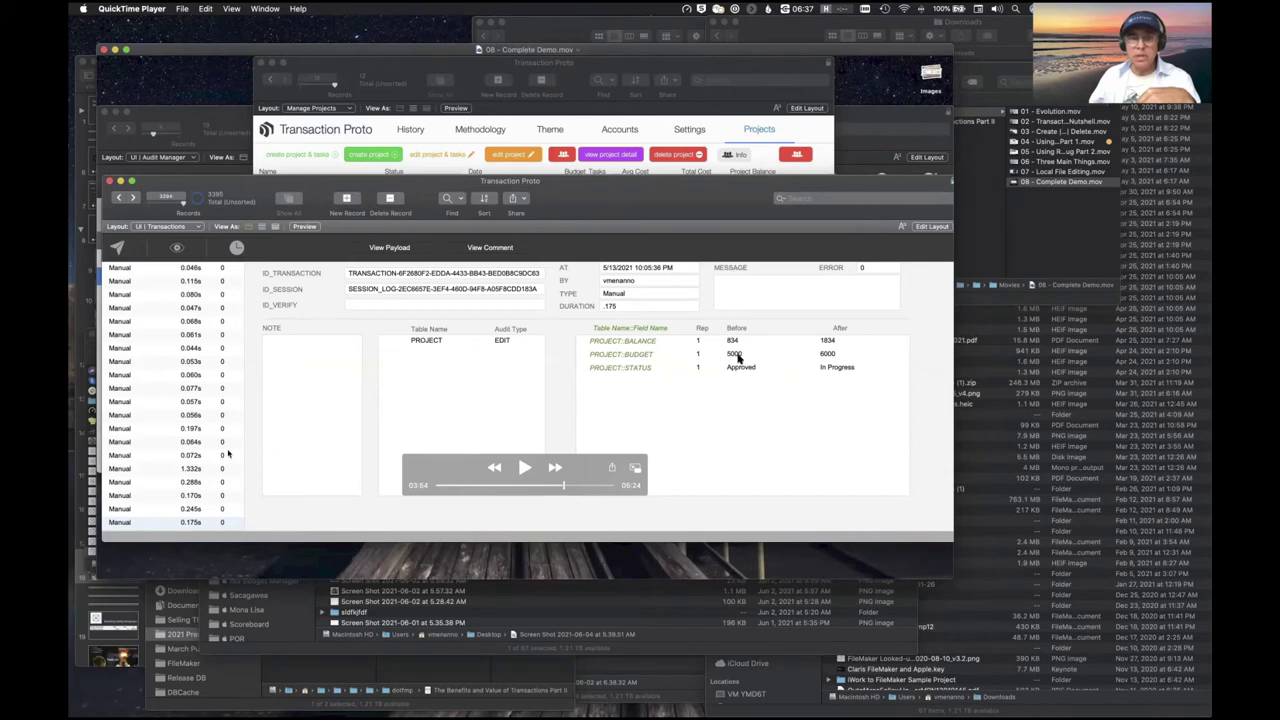
{"action": "left_click", "coordinate": [565, 487]}
{"action": "left_click_drag", "start_coordinate": [565, 487], "coordinate": [567, 488]}
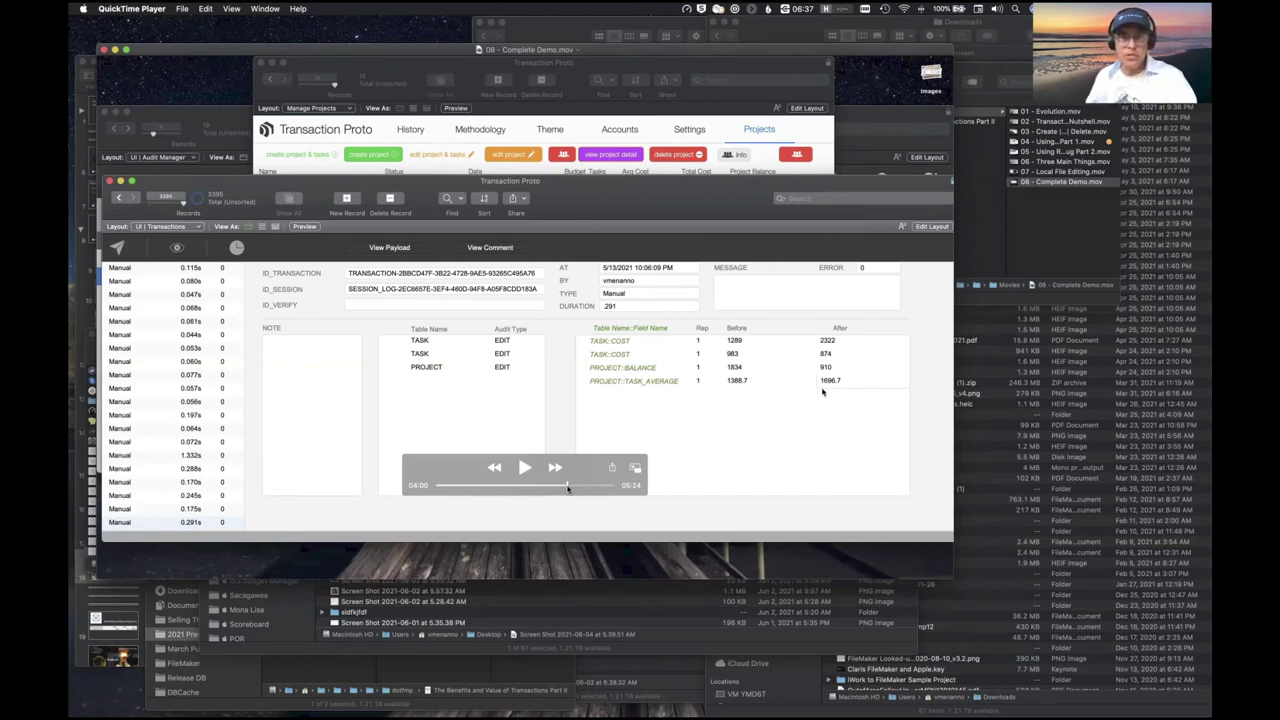
Move the movie window slightly down and rewind the movie to the PROJECT table in Audit Management at 03:35
{"action": "left_click_drag", "start_coordinate": [183, 55], "coordinate": [186, 75]}
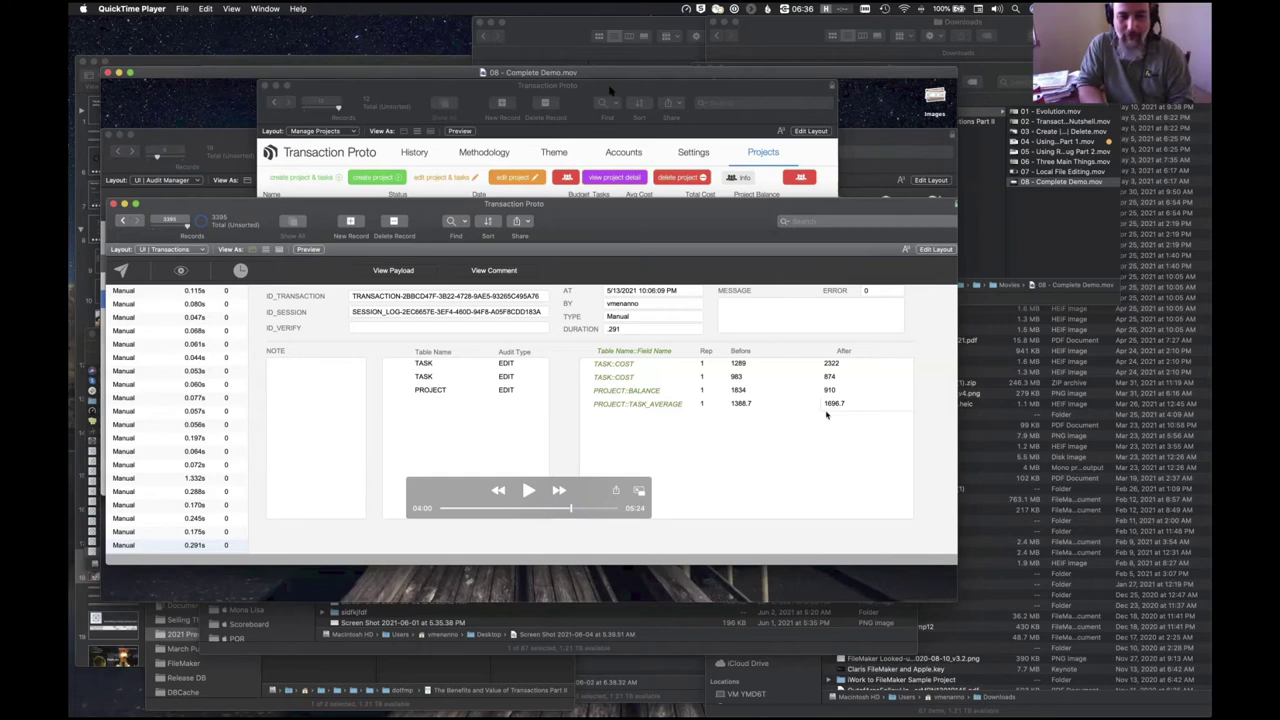
{"action": "key", "text": "space"}
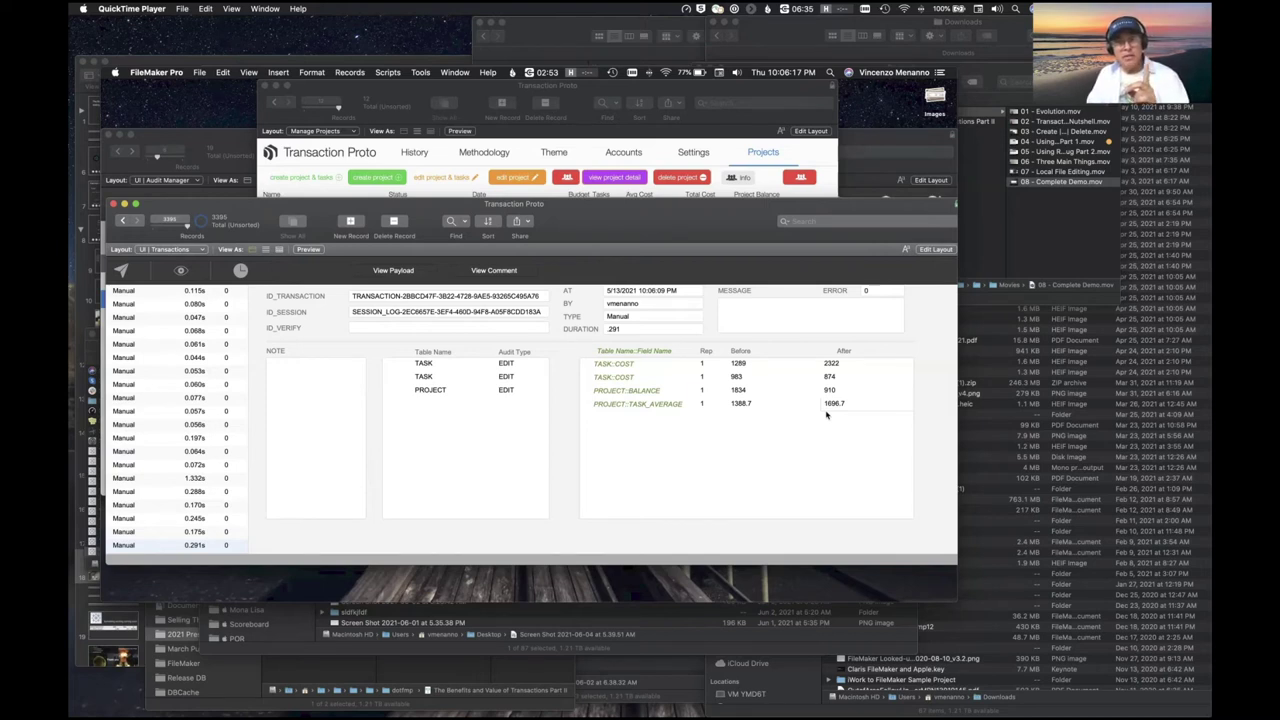
{"action": "mouse_move", "coordinate": [565, 515]}
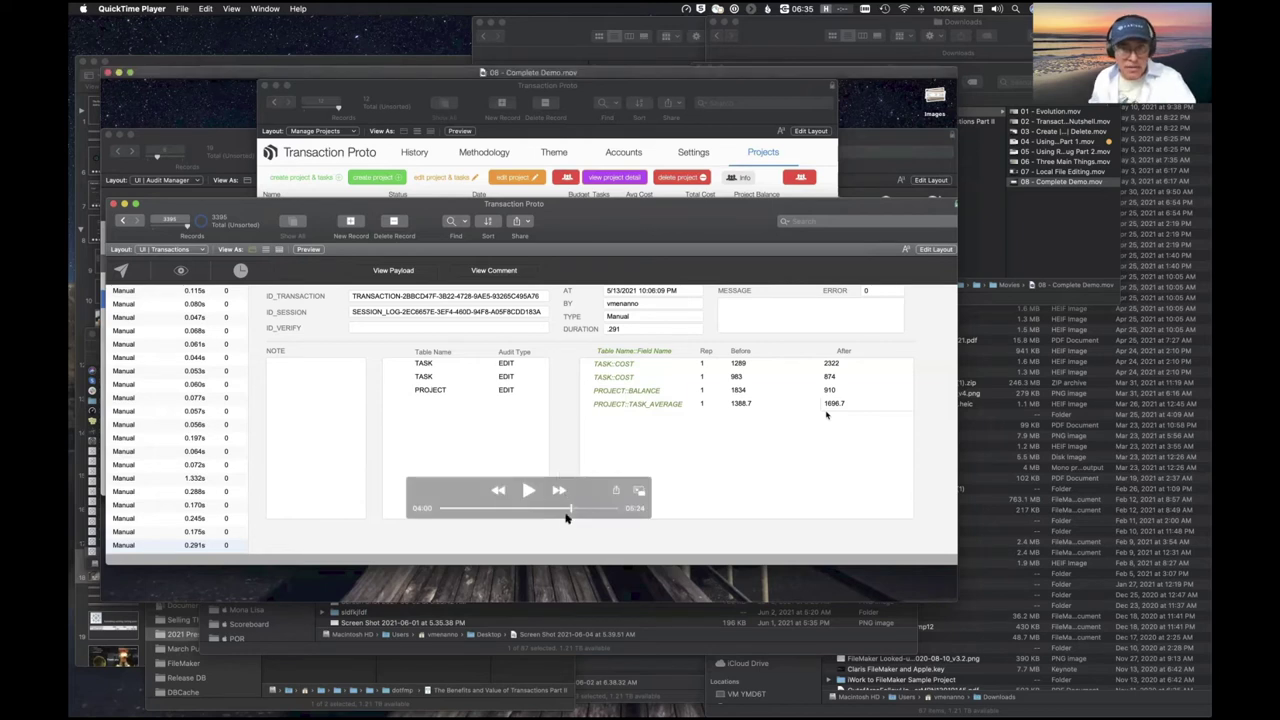
{"action": "mouse_move", "coordinate": [567, 510]}
{"action": "left_mouse_down"}
{"action": "mouse_move", "coordinate": [578, 510]}
{"action": "mouse_move", "coordinate": [557, 510]}
{"action": "left_mouse_up"}
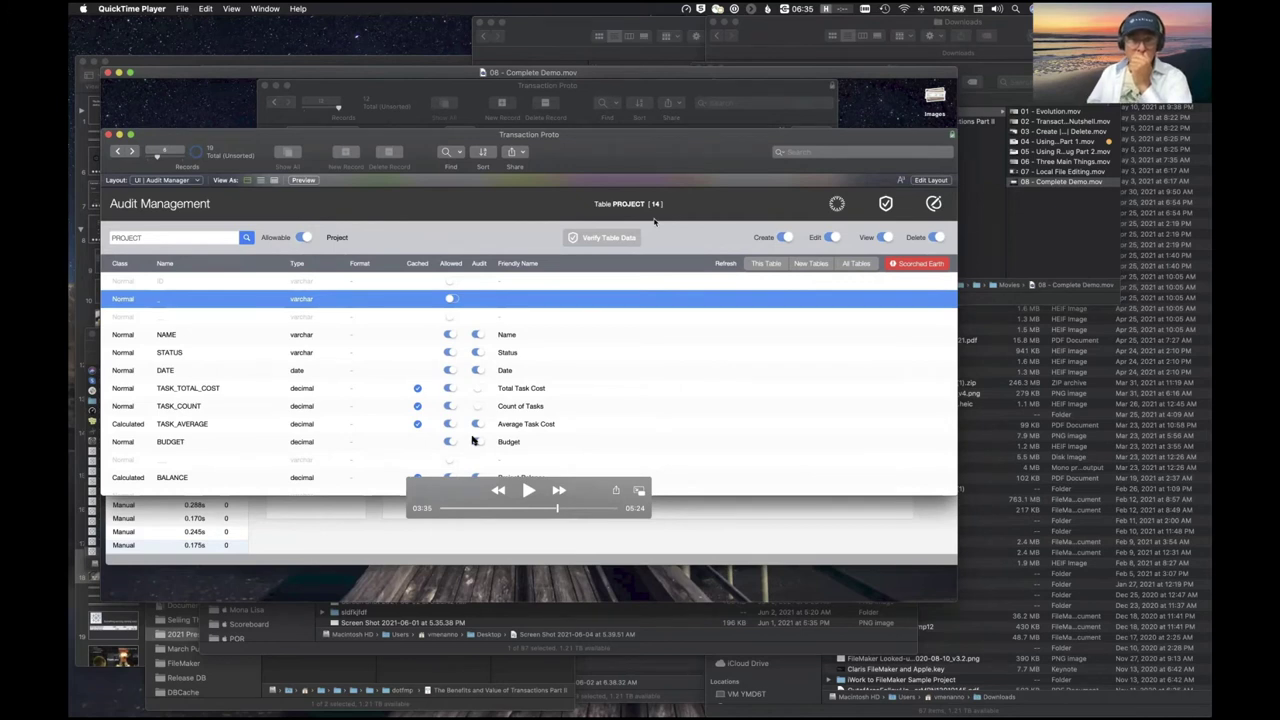
{"action": "key", "text": "space"}
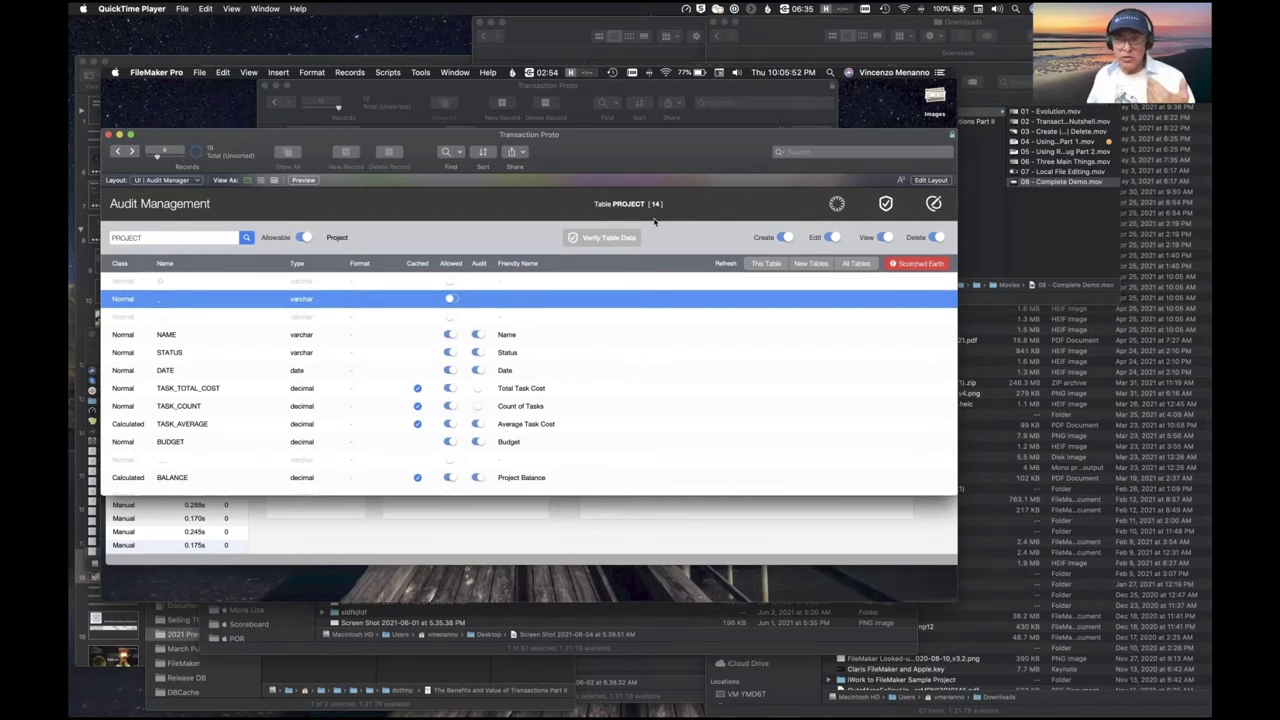
{"action": "mouse_move", "coordinate": [481, 445]}
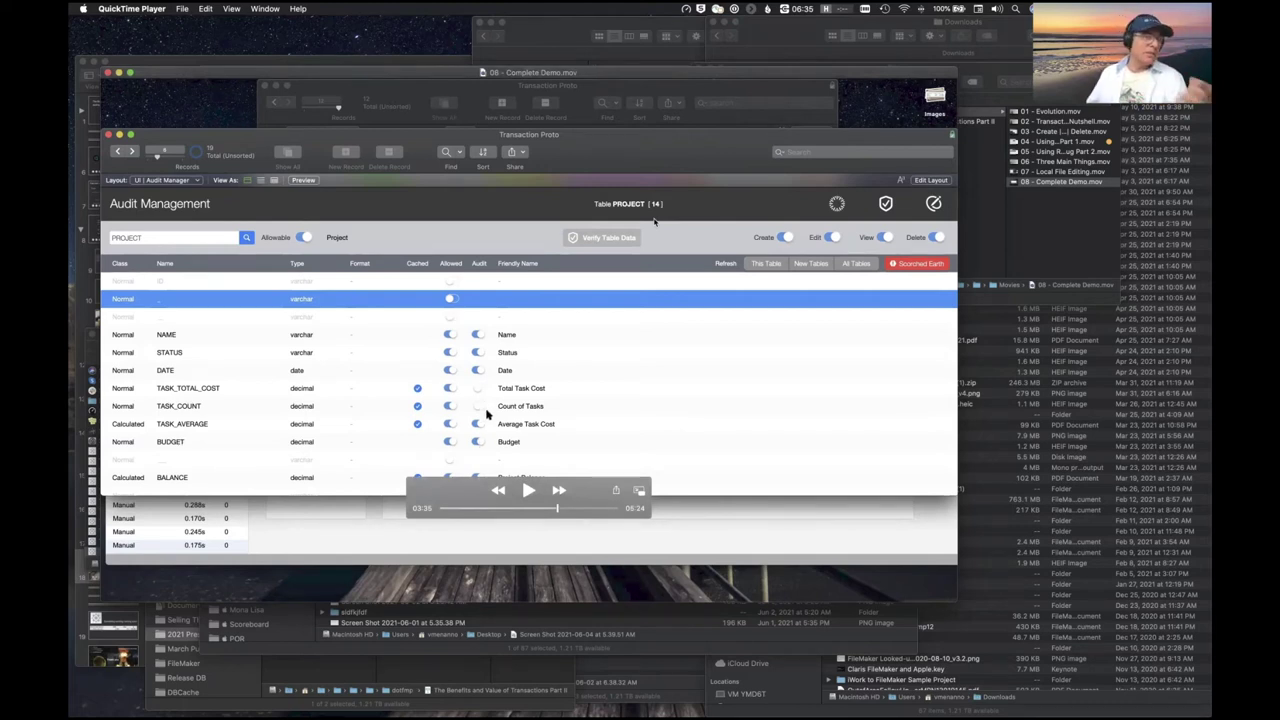
{"action": "key", "text": "space"}
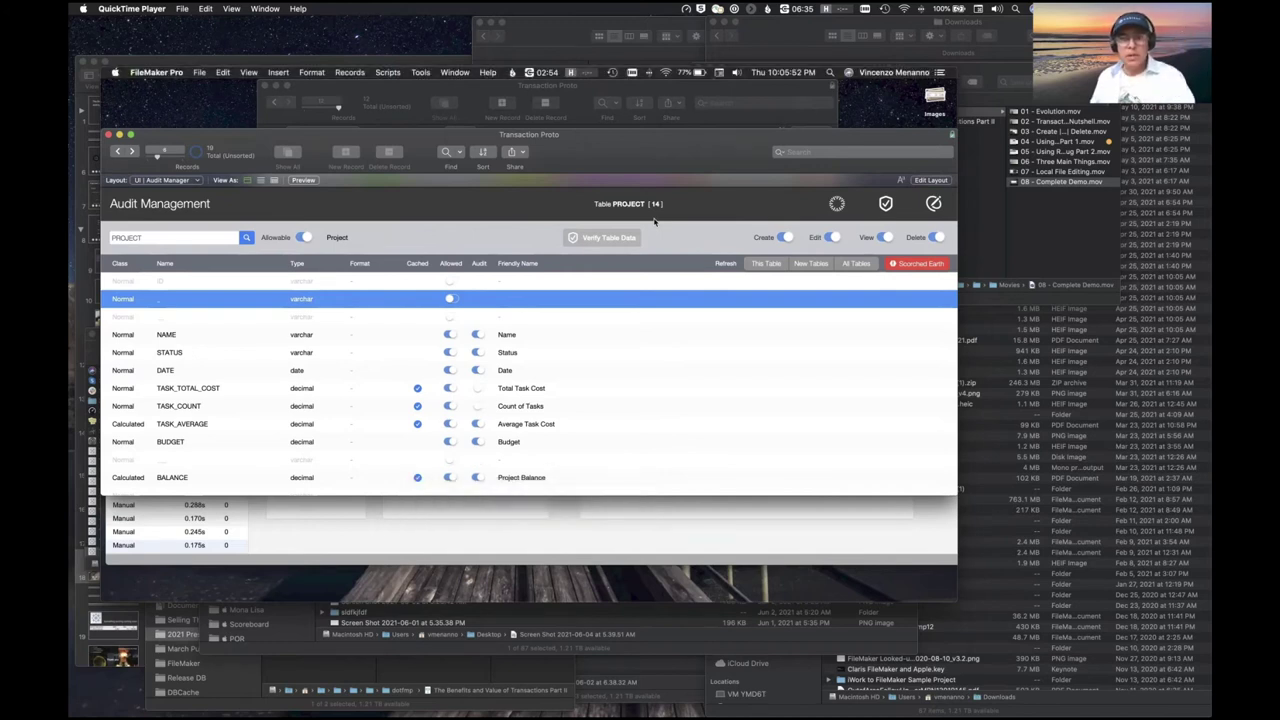
{"action": "key", "text": "space"}
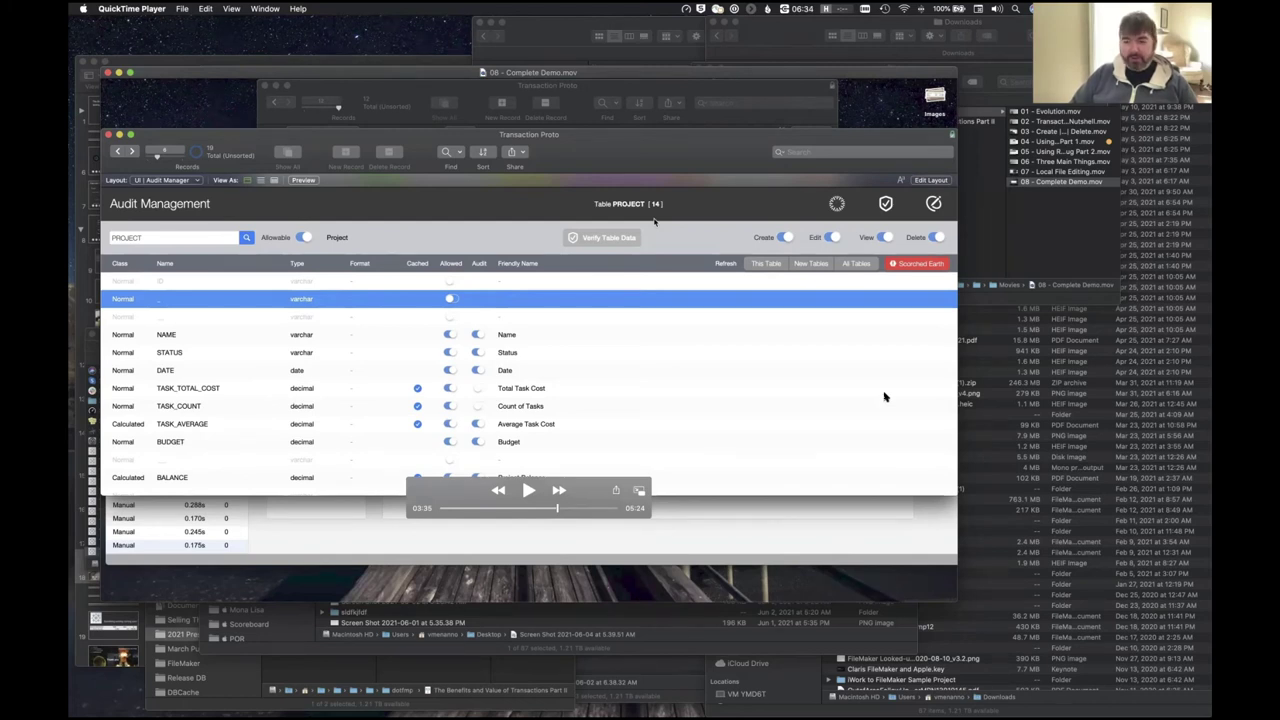
{"action": "key", "text": "space"}
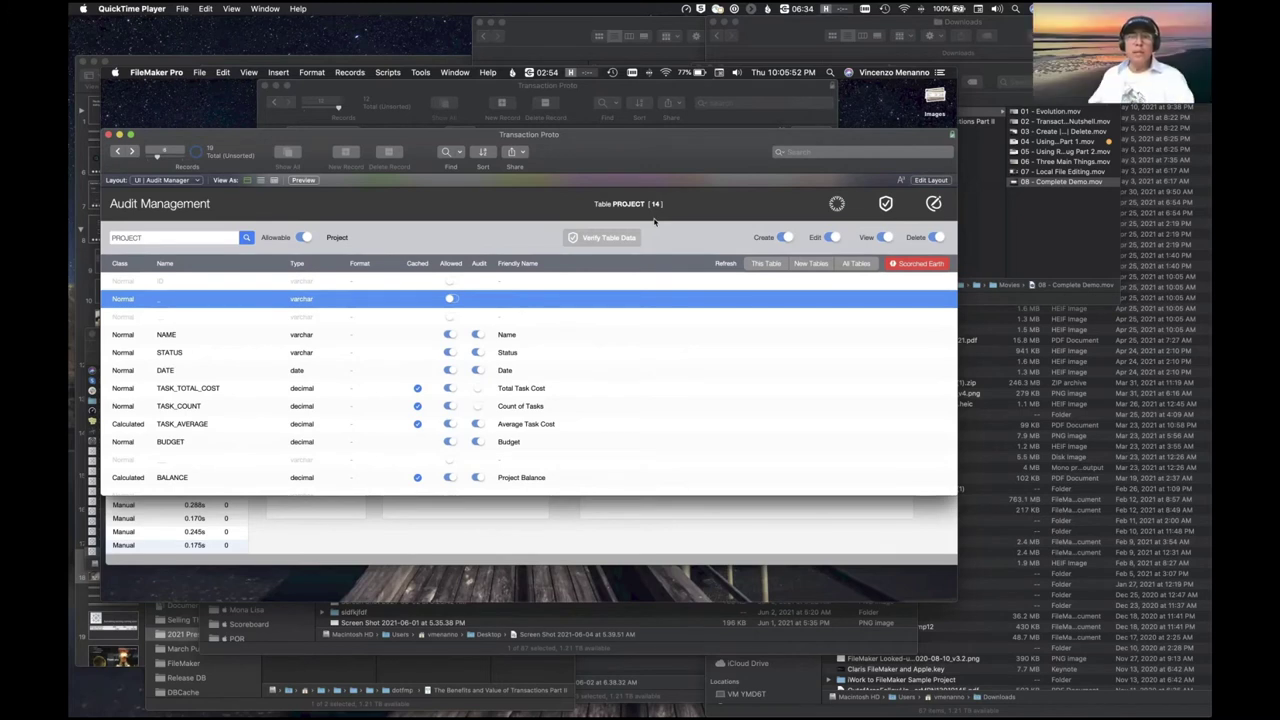
{"action": "mouse_move", "coordinate": [877, 349]}
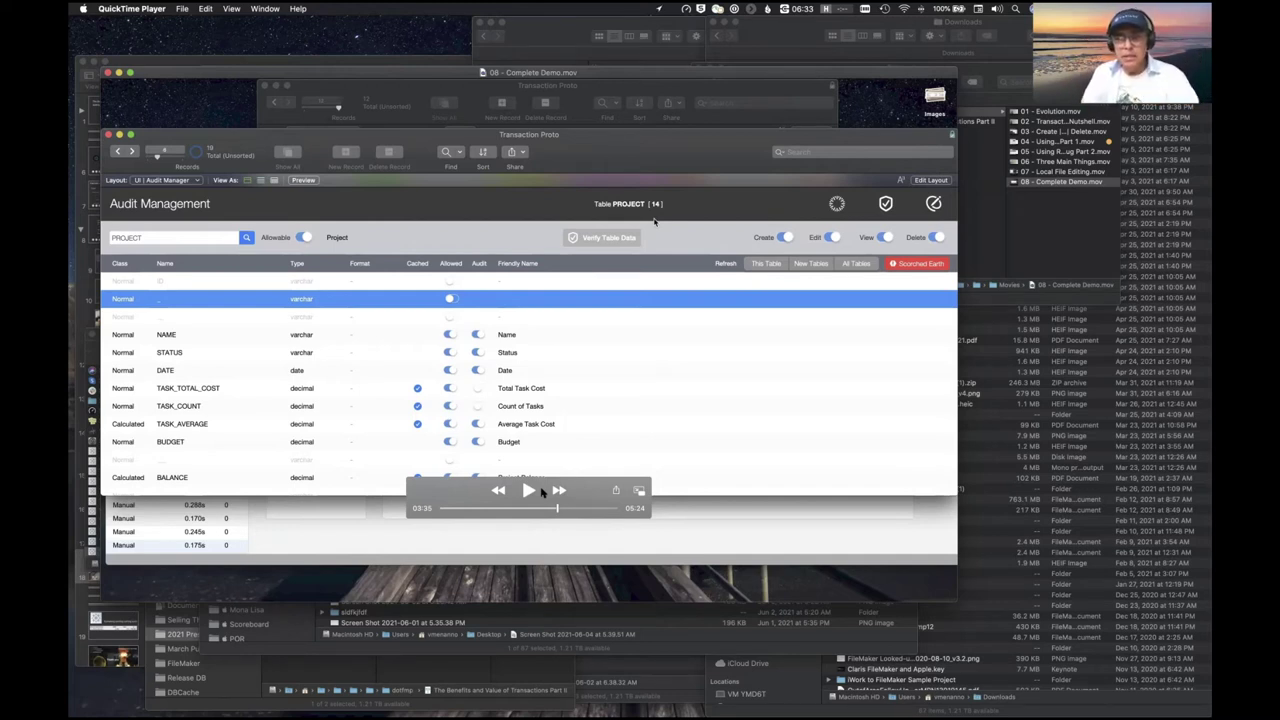
{"action": "left_click", "coordinate": [528, 490]}
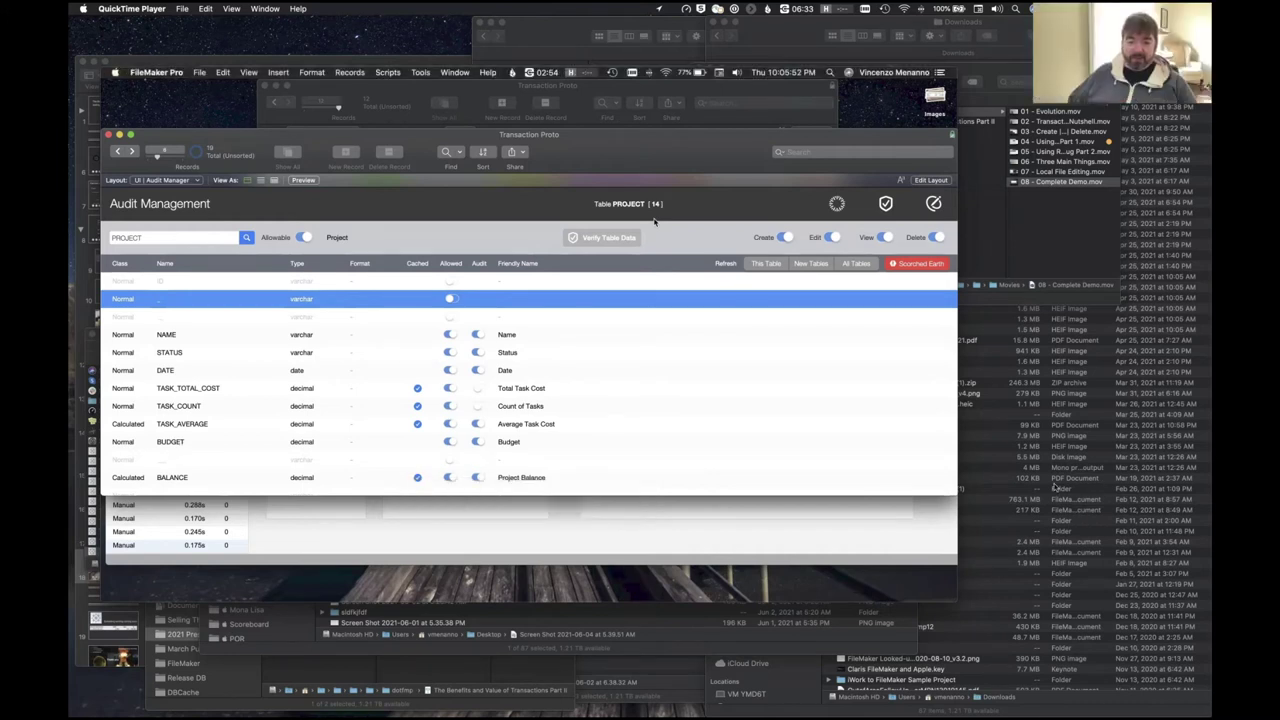
{"action": "key", "text": "space"}
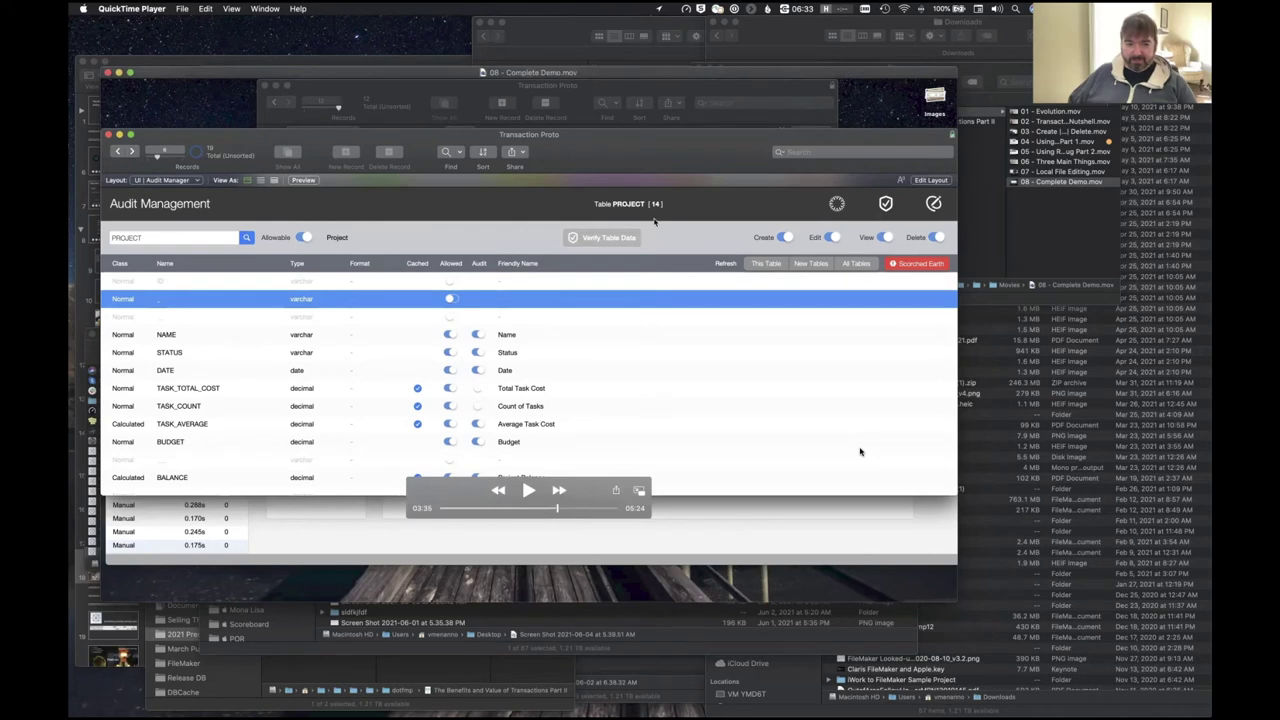
{"action": "key", "text": "space"}
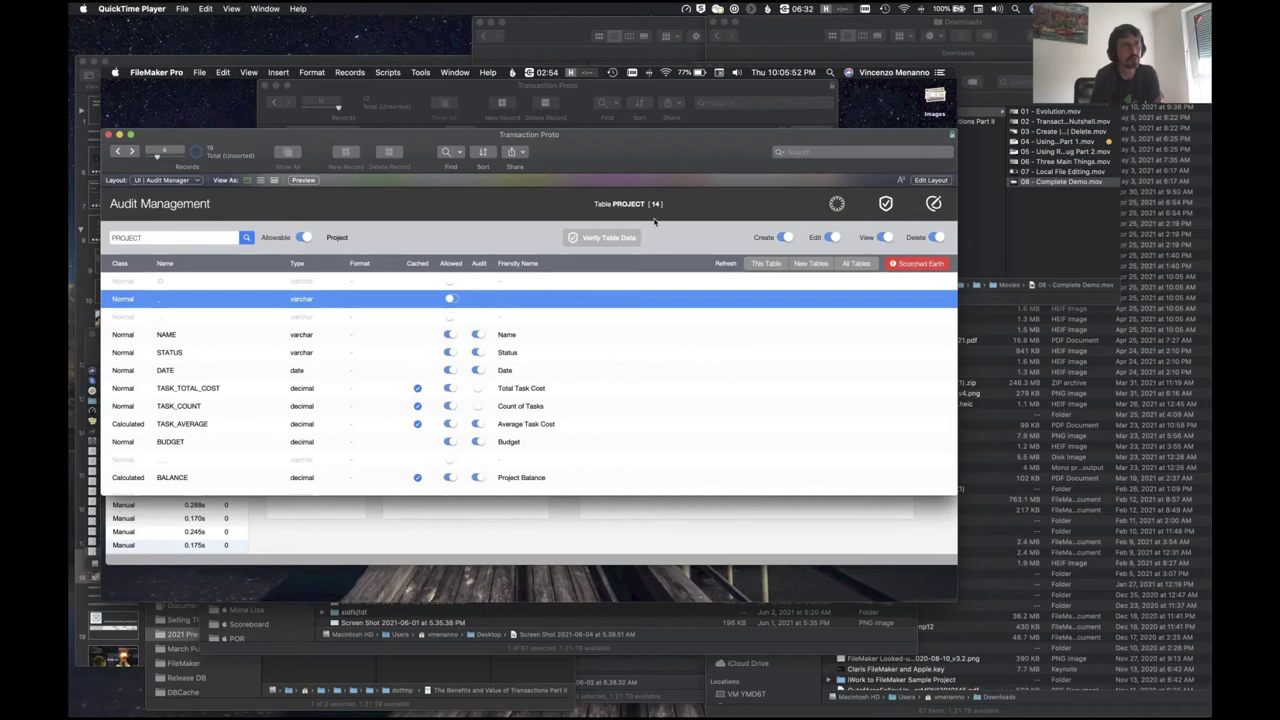
Skip ahead to the database field definitions at 04:27 and go back to the choice of the PROJECT table at 04:17
{"action": "left_click", "coordinate": [559, 509]}
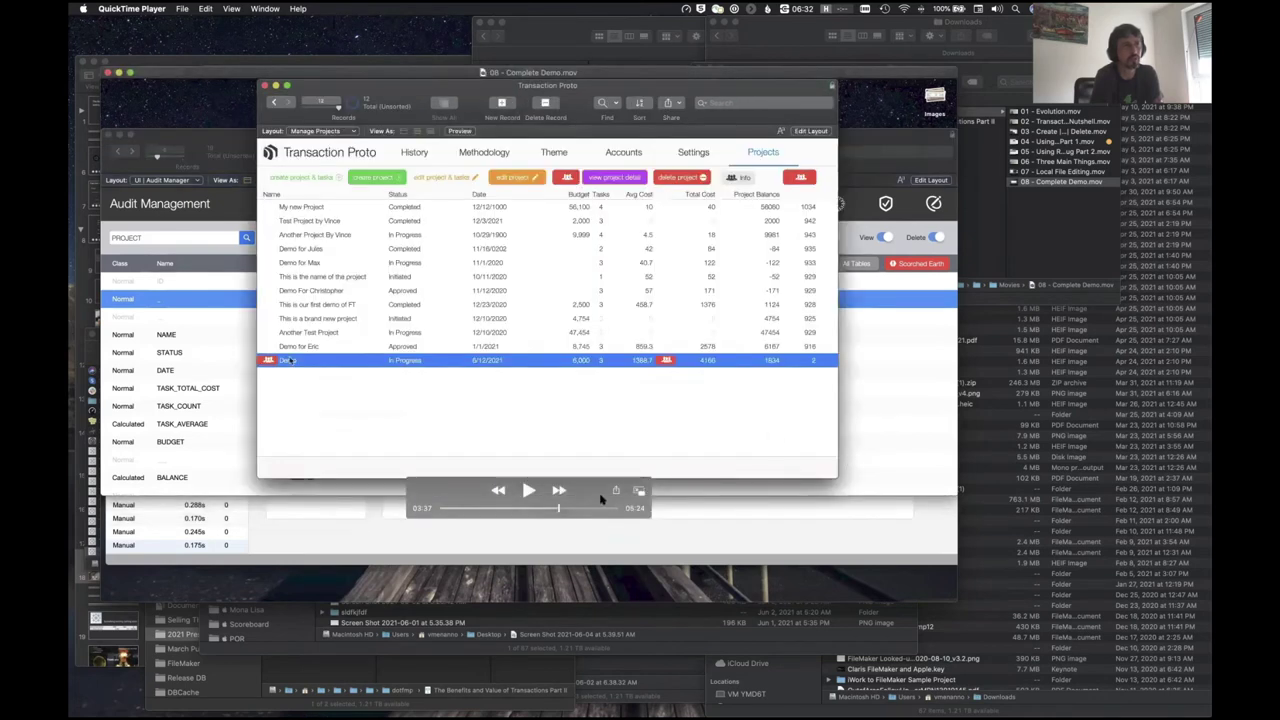
{"action": "mouse_move", "coordinate": [566, 511]}
{"action": "left_mouse_down"}
{"action": "mouse_move", "coordinate": [608, 510]}
{"action": "mouse_move", "coordinate": [575, 510]}
{"action": "mouse_move", "coordinate": [586, 509]}
{"action": "left_mouse_up"}
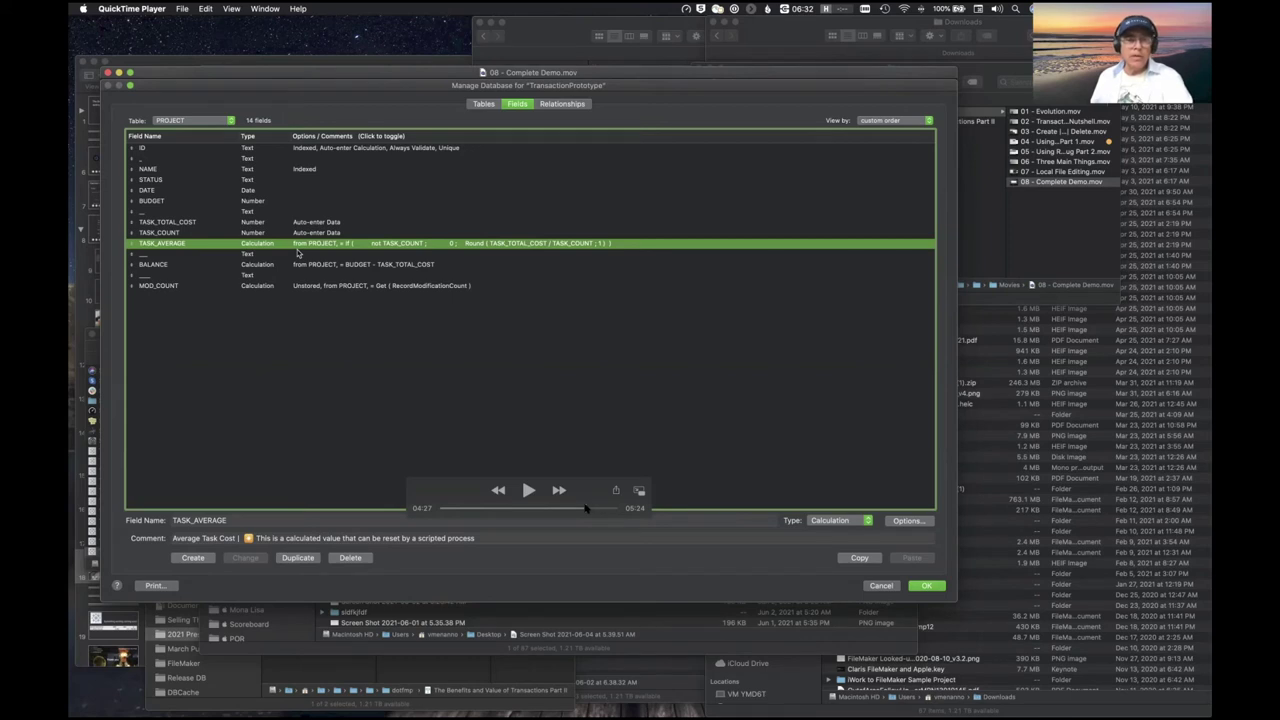
{"action": "left_click", "coordinate": [579, 508]}
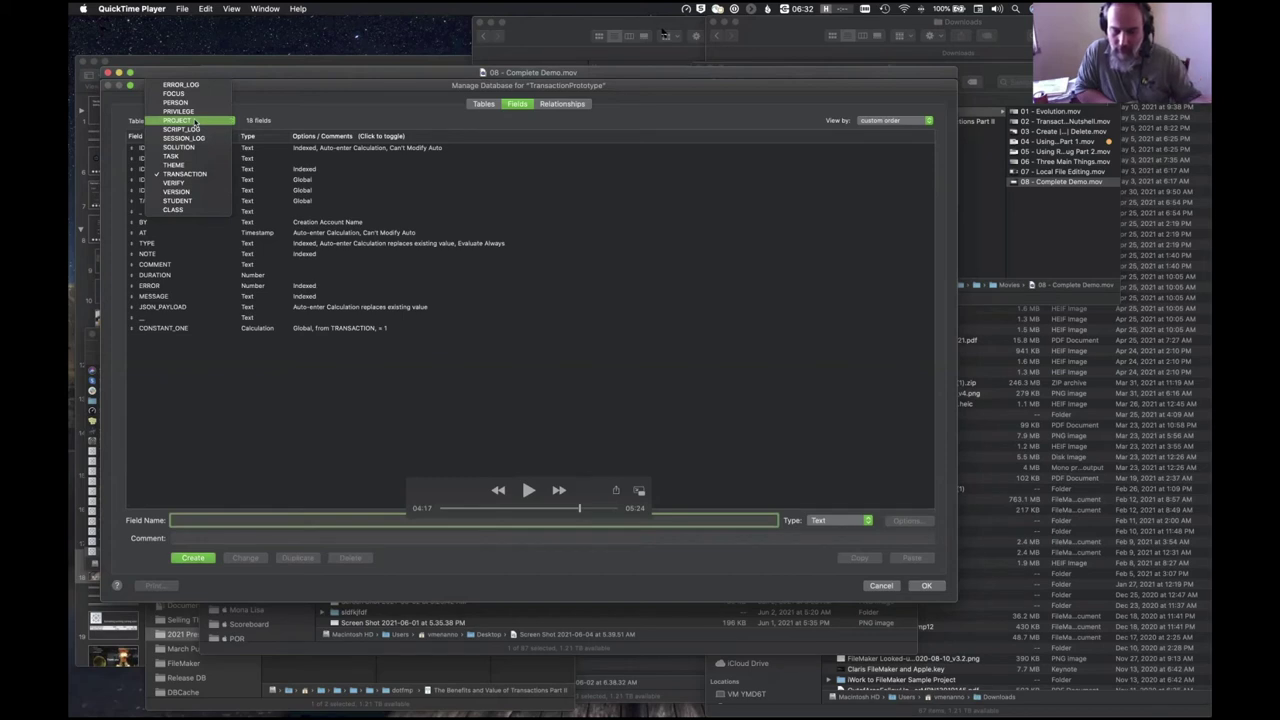
Switch to FileMaker Pro and reposition the Transaction Proto window to present its Local Data File Management settings
{"action": "key", "text": "super+Tab"}
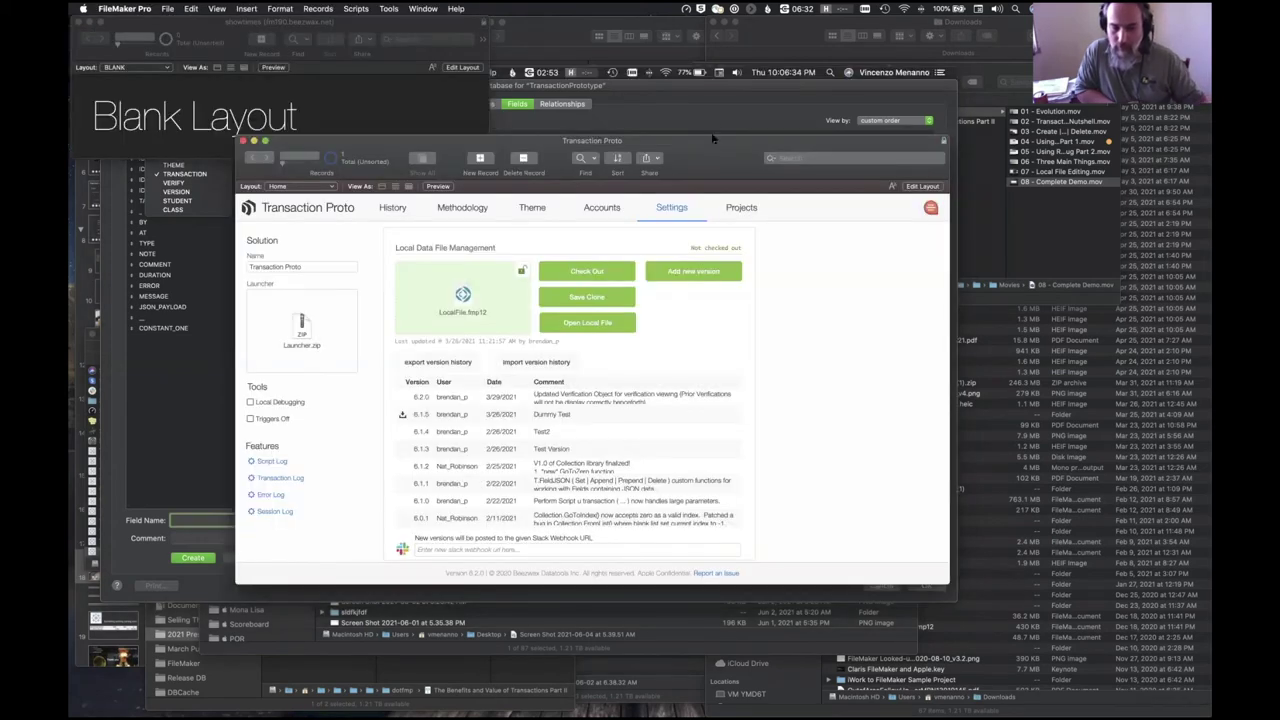
{"action": "left_click_drag", "start_coordinate": [709, 141], "coordinate": [705, 137]}
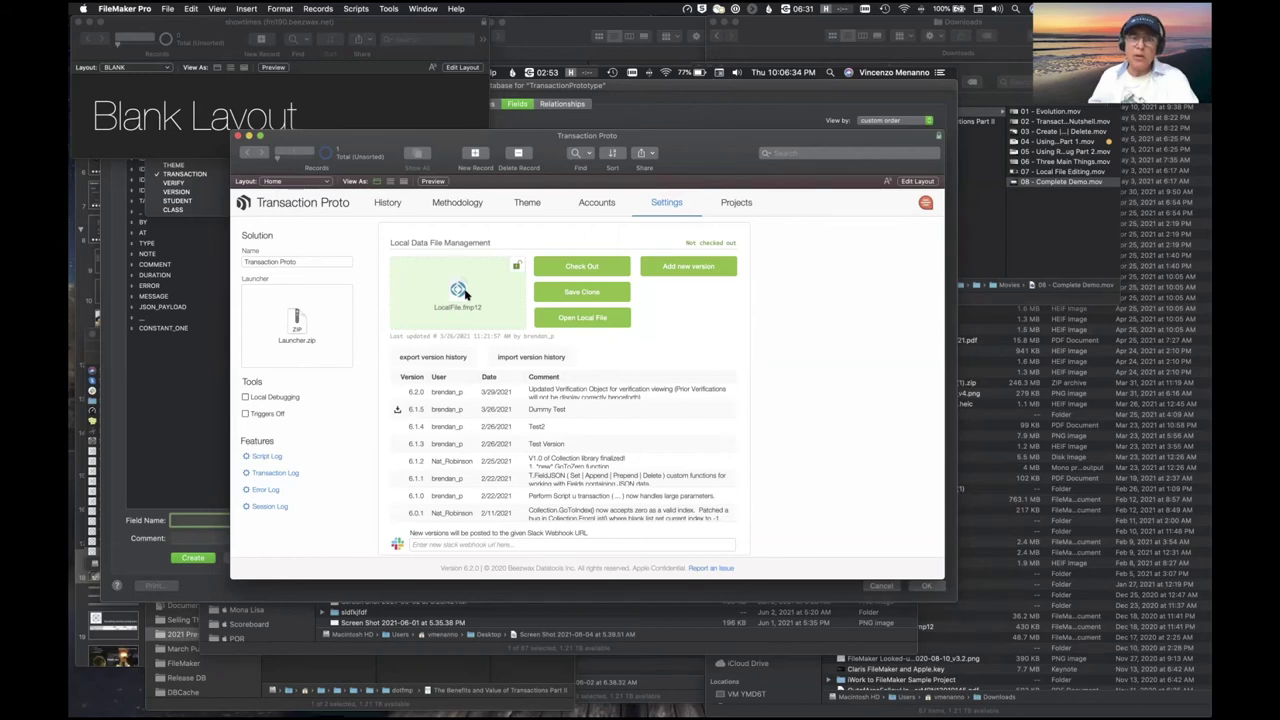
{"action": "left_click", "coordinate": [568, 264]}
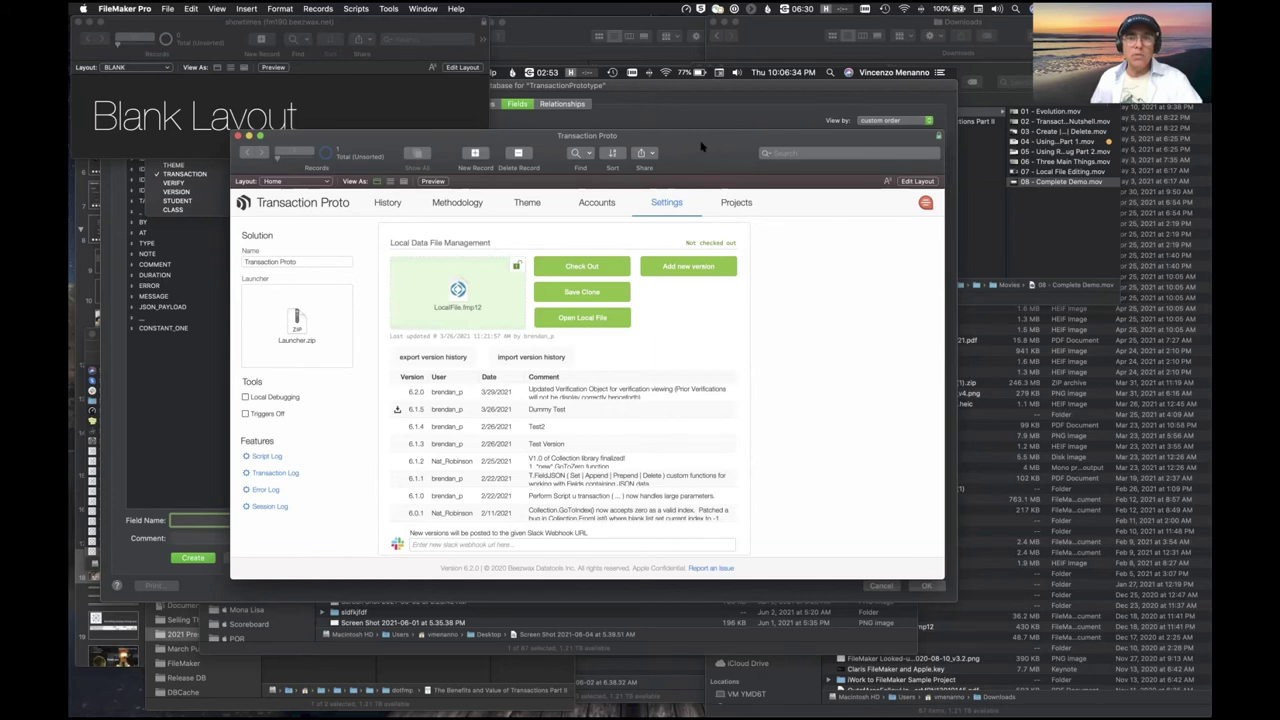
{"action": "left_click_drag", "start_coordinate": [701, 146], "coordinate": [707, 138]}
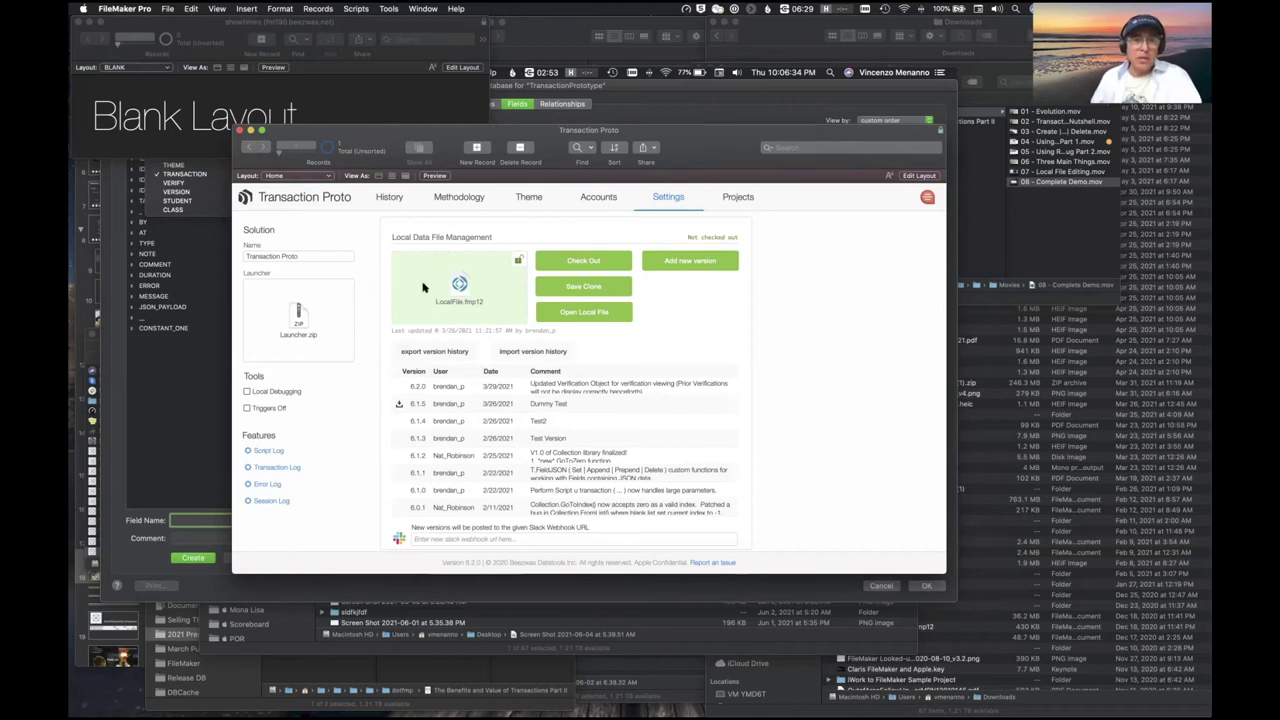
Show the hidden LocalFile window, switch it to the BLANK layout and look through its list of create and edit layouts
{"action": "left_click", "coordinate": [422, 8]}
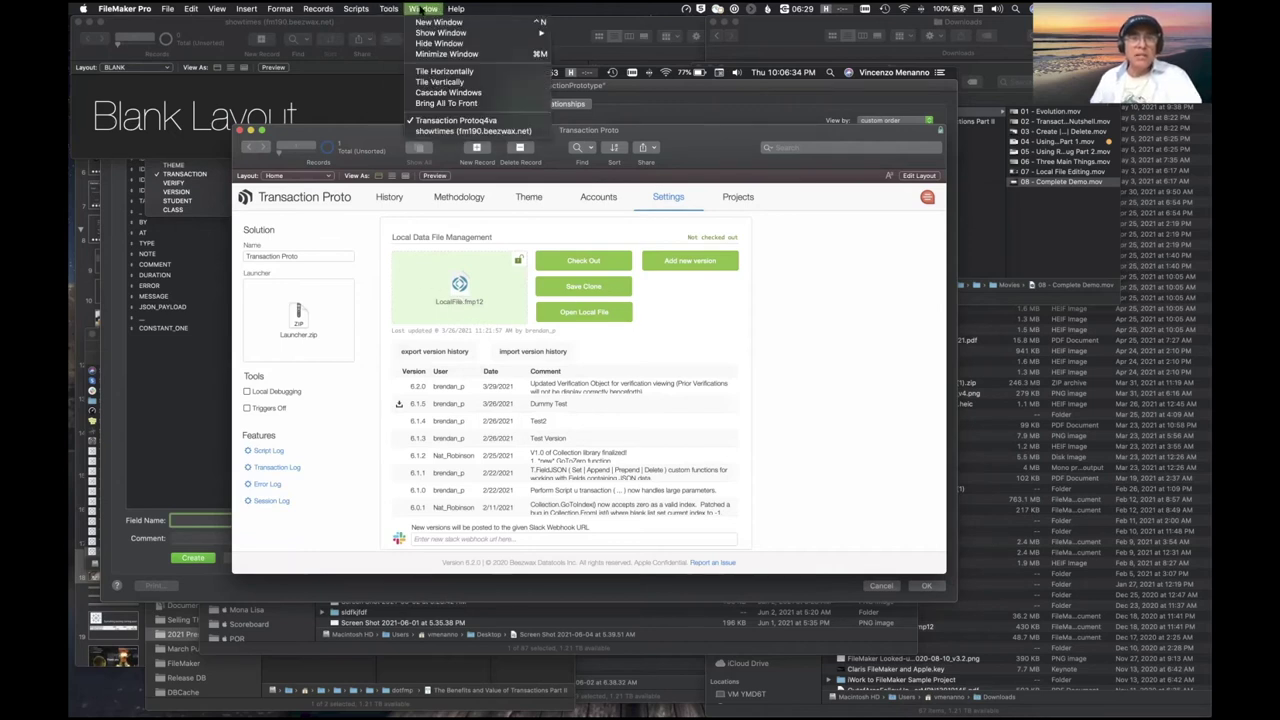
{"action": "mouse_move", "coordinate": [445, 33]}
{"action": "left_click", "coordinate": [572, 33]}
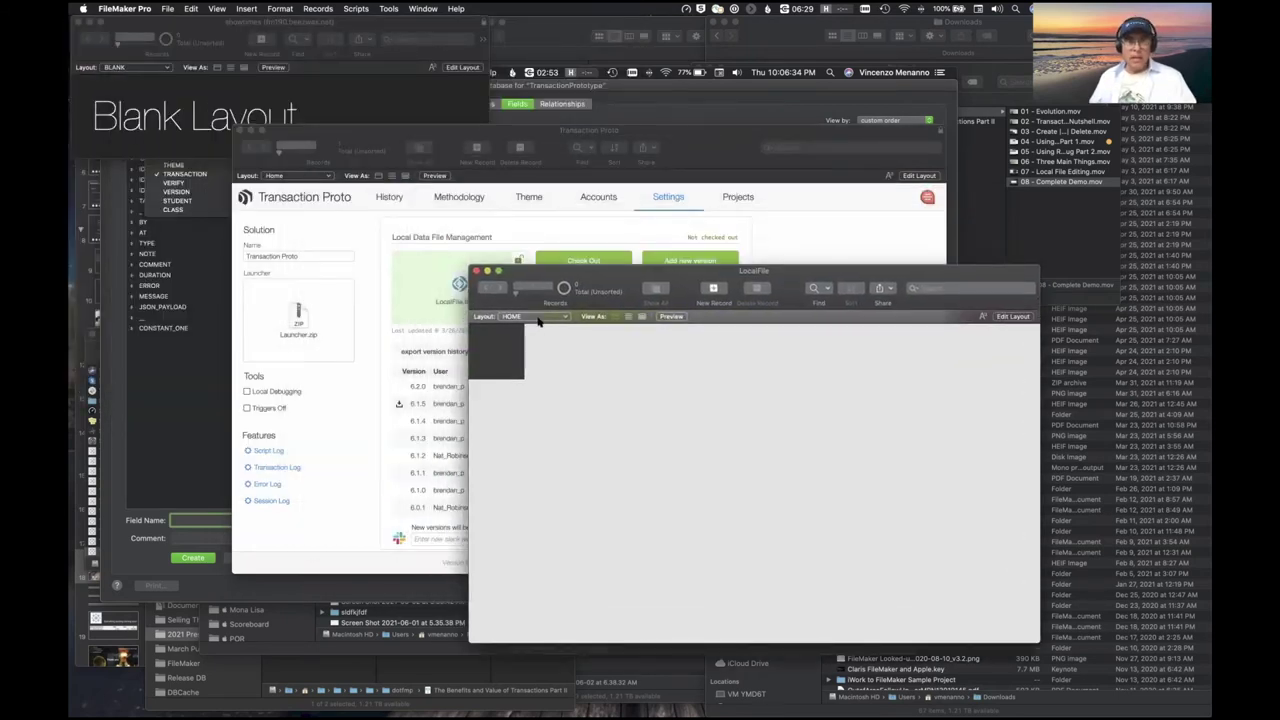
{"action": "left_click", "coordinate": [537, 318]}
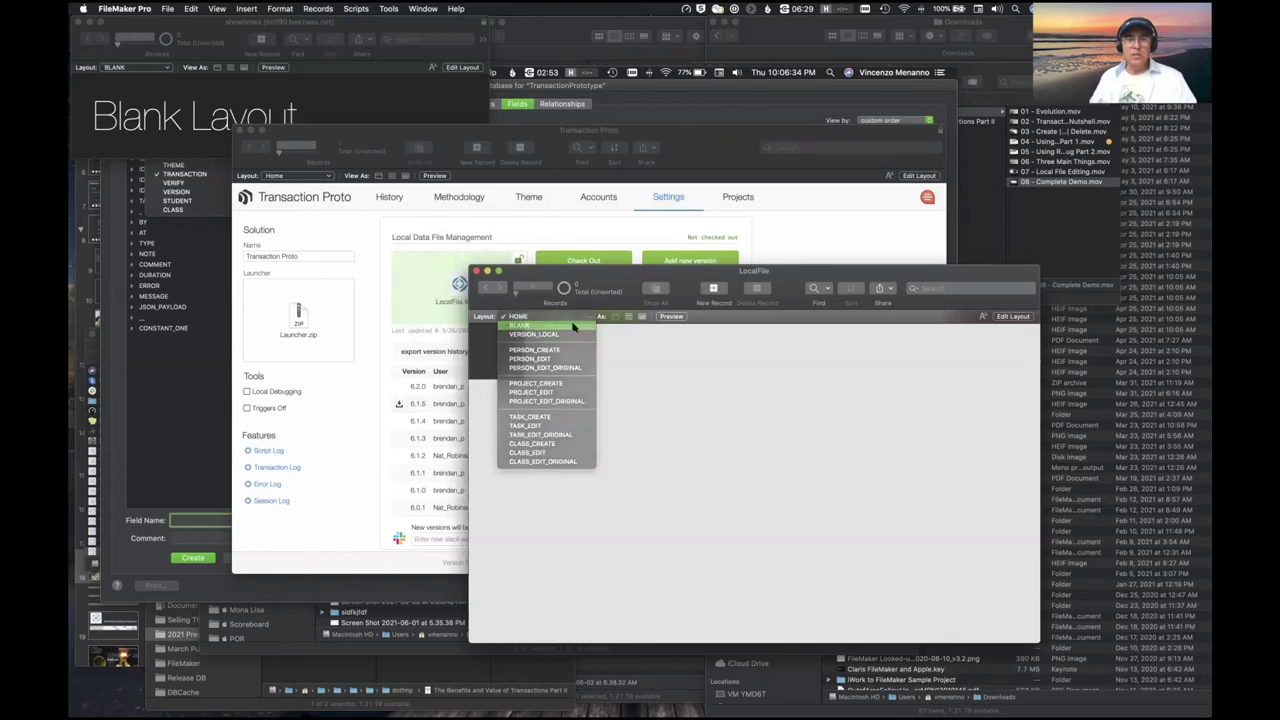
{"action": "left_click", "coordinate": [560, 326]}
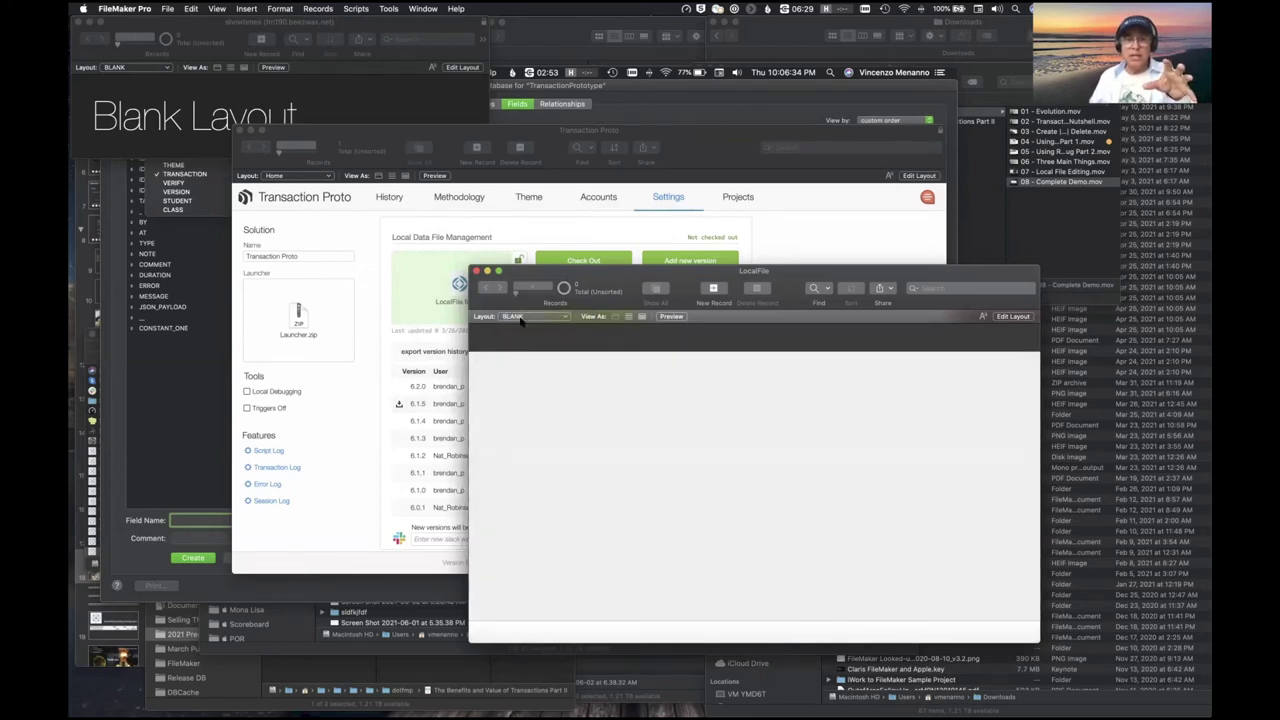
{"action": "left_click", "coordinate": [524, 318]}
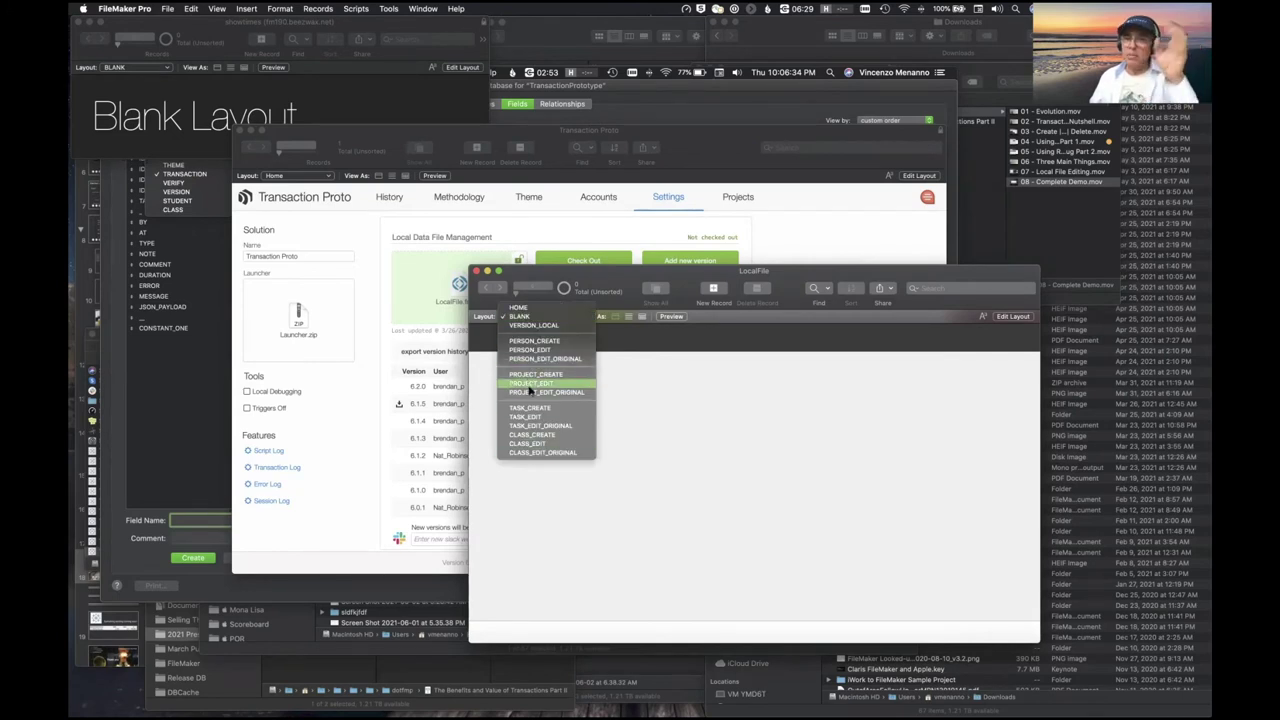
{"action": "left_click", "coordinate": [667, 377]}
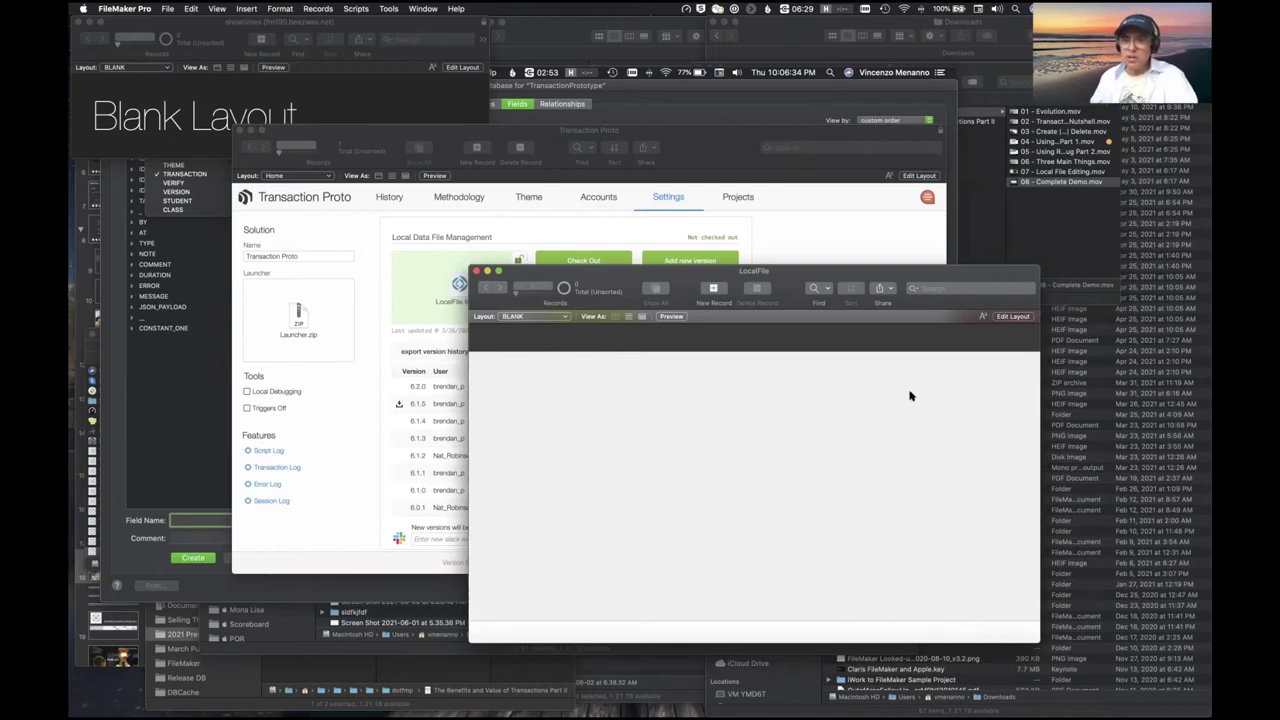
Close the LocalFile window, check the list of hidden windows and reposition the Transaction Proto window
{"action": "left_click", "coordinate": [476, 271]}
{"action": "left_click", "coordinate": [422, 8]}
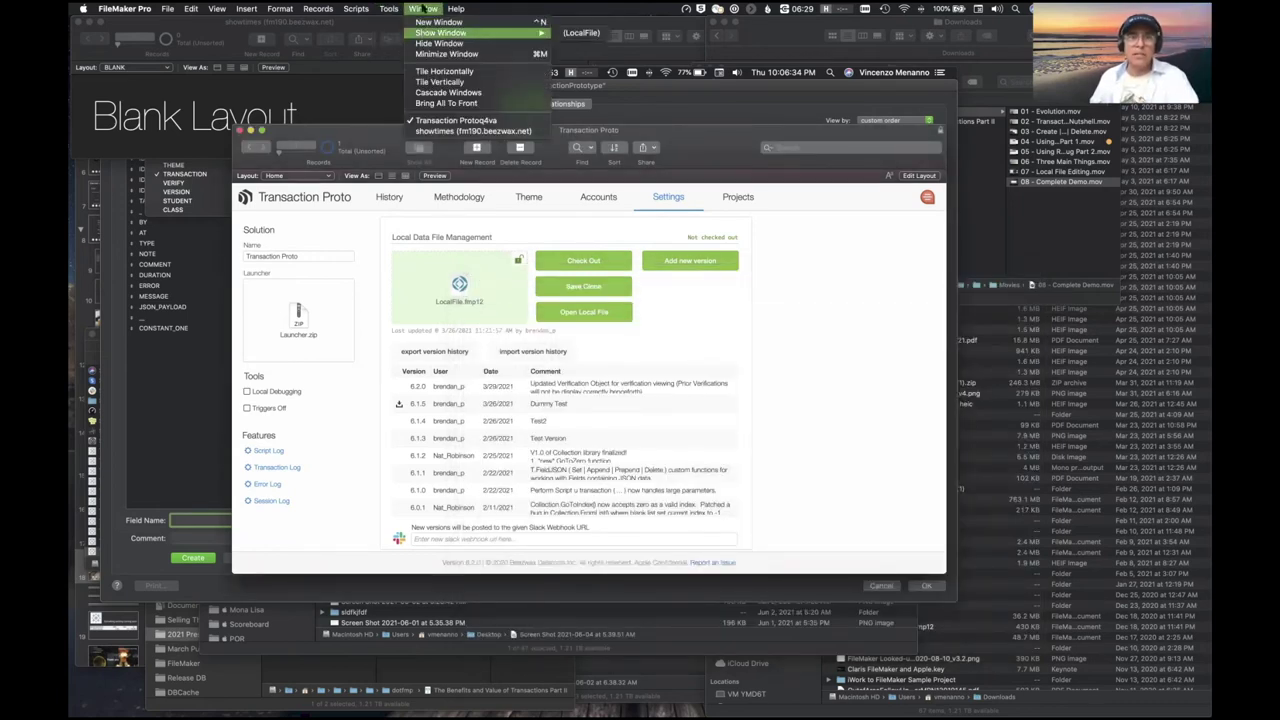
{"action": "left_click", "coordinate": [424, 8]}
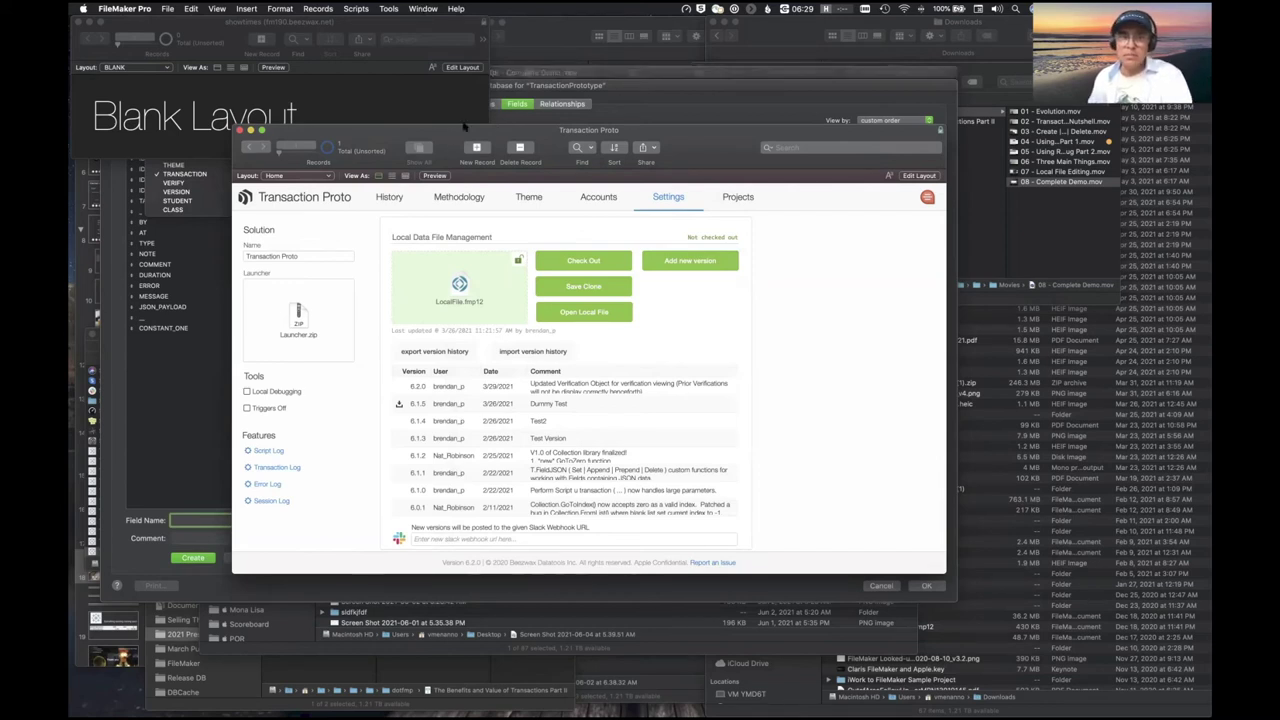
{"action": "left_click_drag", "start_coordinate": [422, 130], "coordinate": [398, 123]}
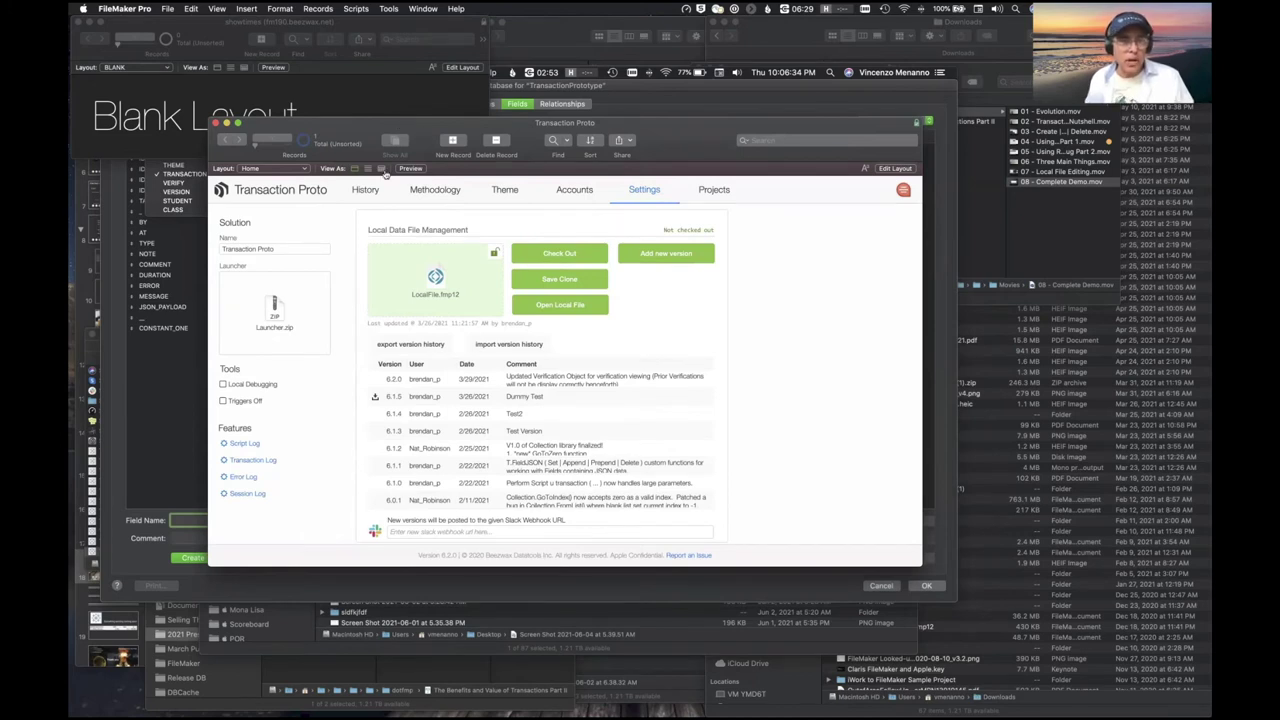
Switch back to QuickTime Player, rewind to the TASK and PROJECT edit transaction and advance to the Demo project's modification information
{"action": "key", "text": "super+Tab"}
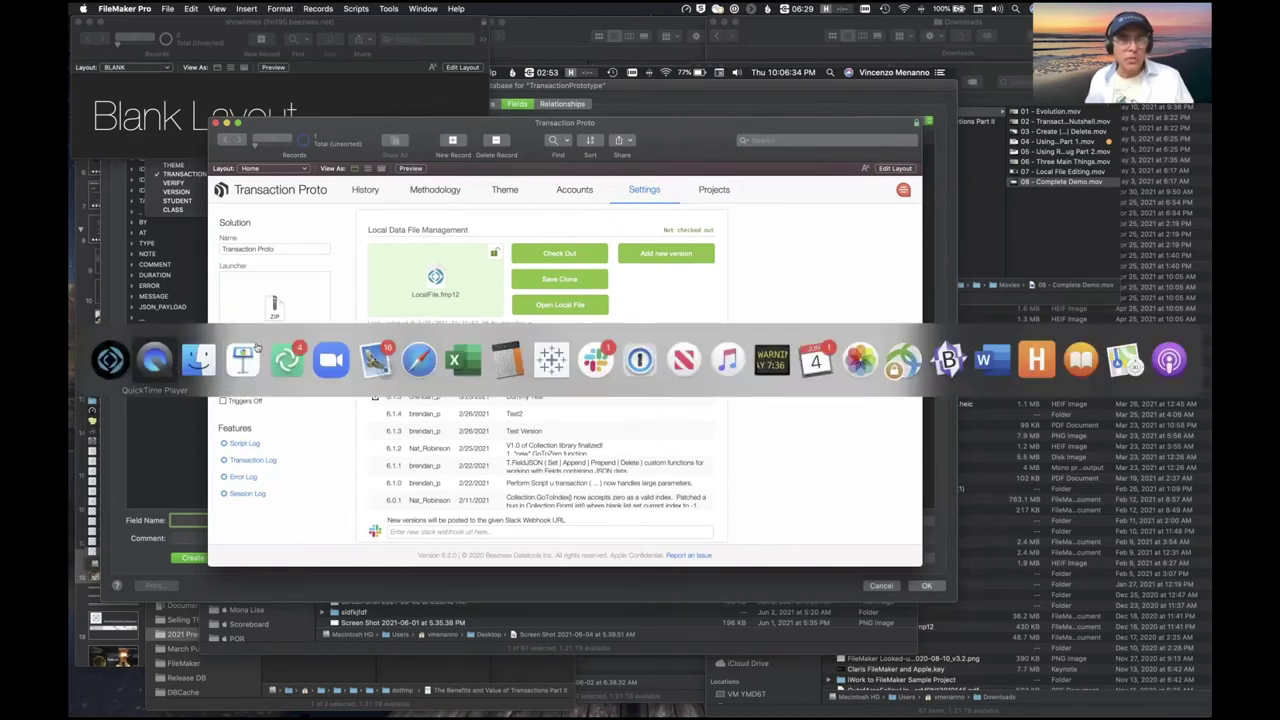
{"action": "left_click", "coordinate": [110, 360]}
{"action": "left_click_drag", "start_coordinate": [579, 510], "coordinate": [571, 510]}
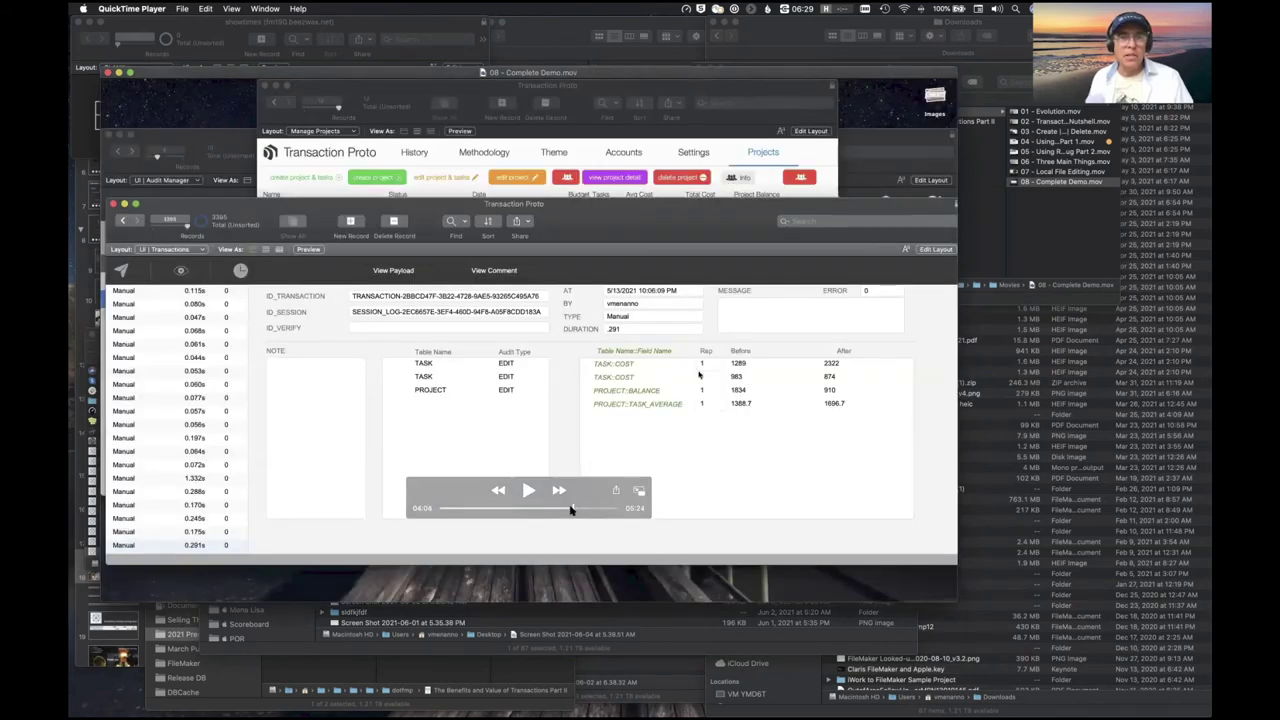
{"action": "left_click_drag", "start_coordinate": [571, 510], "coordinate": [605, 510]}
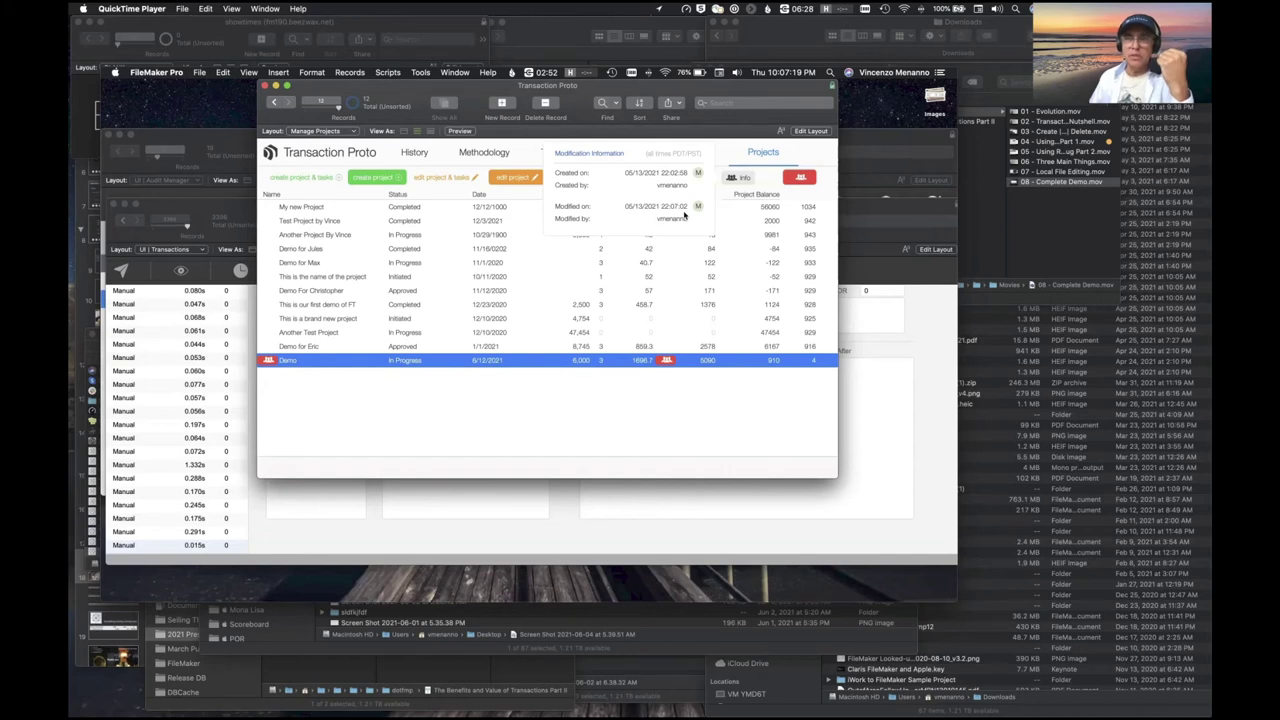
Rewind the demo movie to the View Project Demo card and advance it to the PROJECT view transaction, pausing at each
{"action": "mouse_move", "coordinate": [714, 443]}
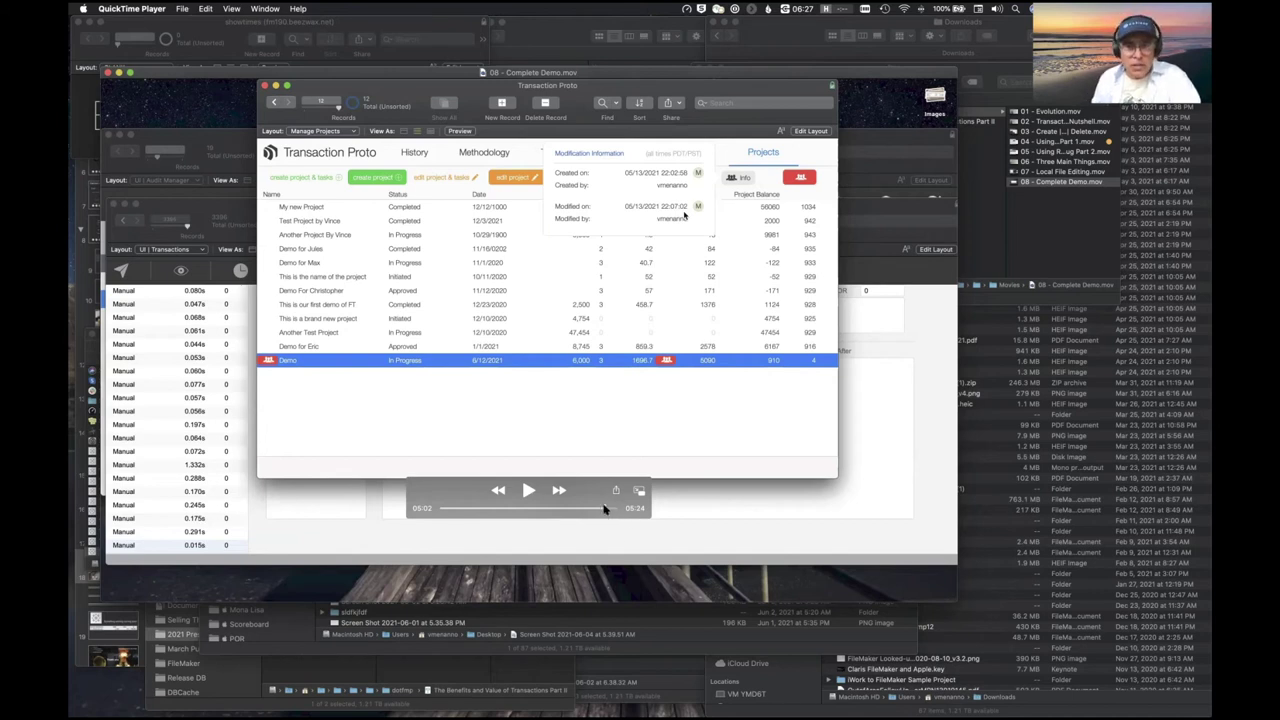
{"action": "left_click_drag", "start_coordinate": [604, 510], "coordinate": [594, 510]}
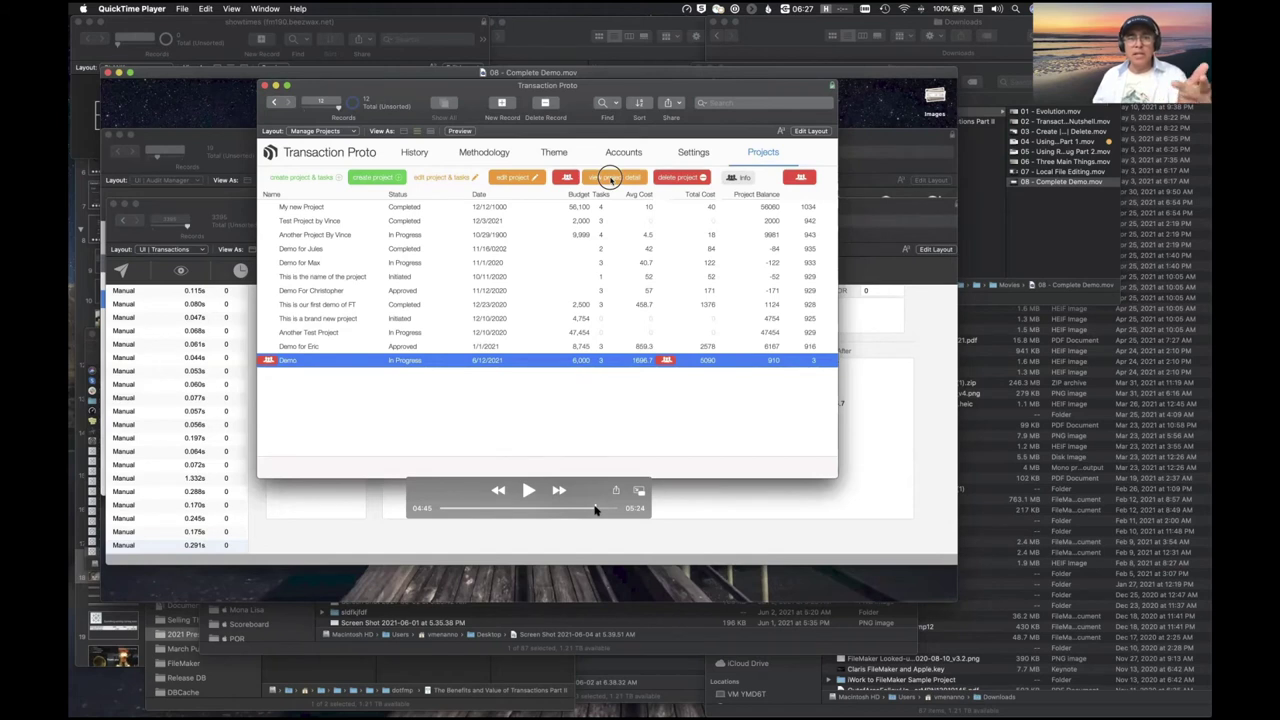
{"action": "left_click", "coordinate": [529, 491]}
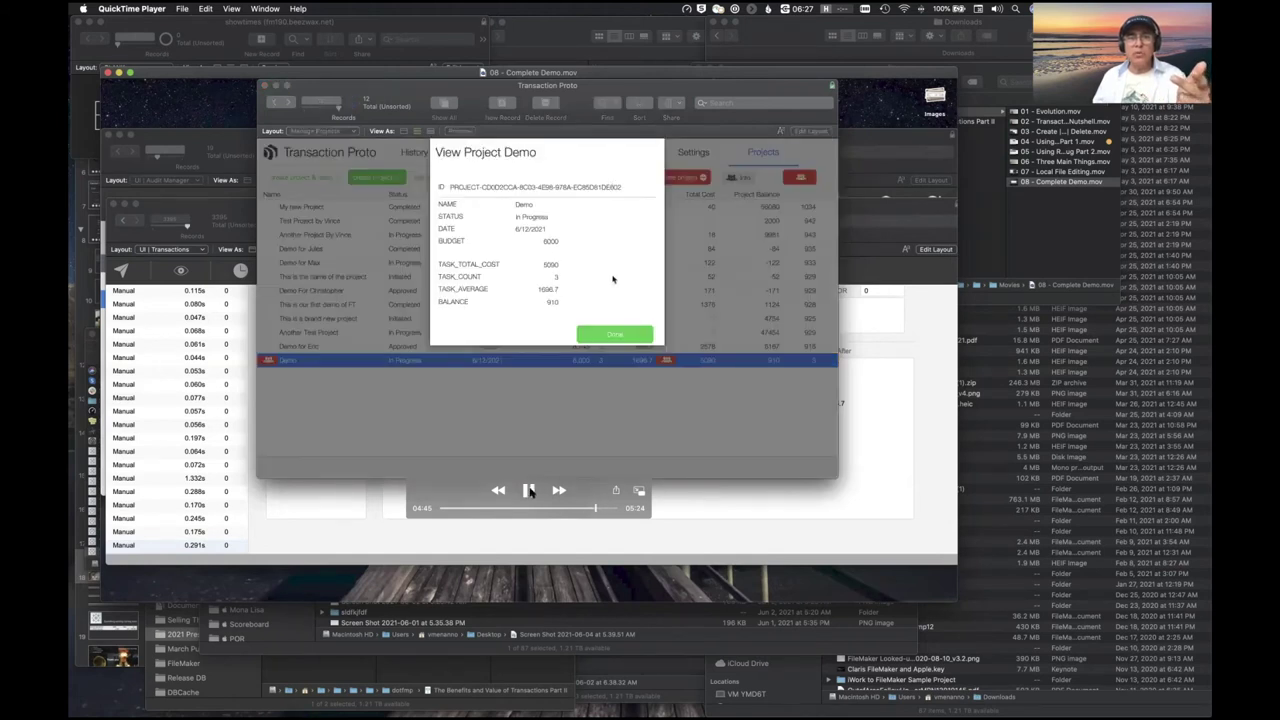
{"action": "left_click", "coordinate": [529, 491]}
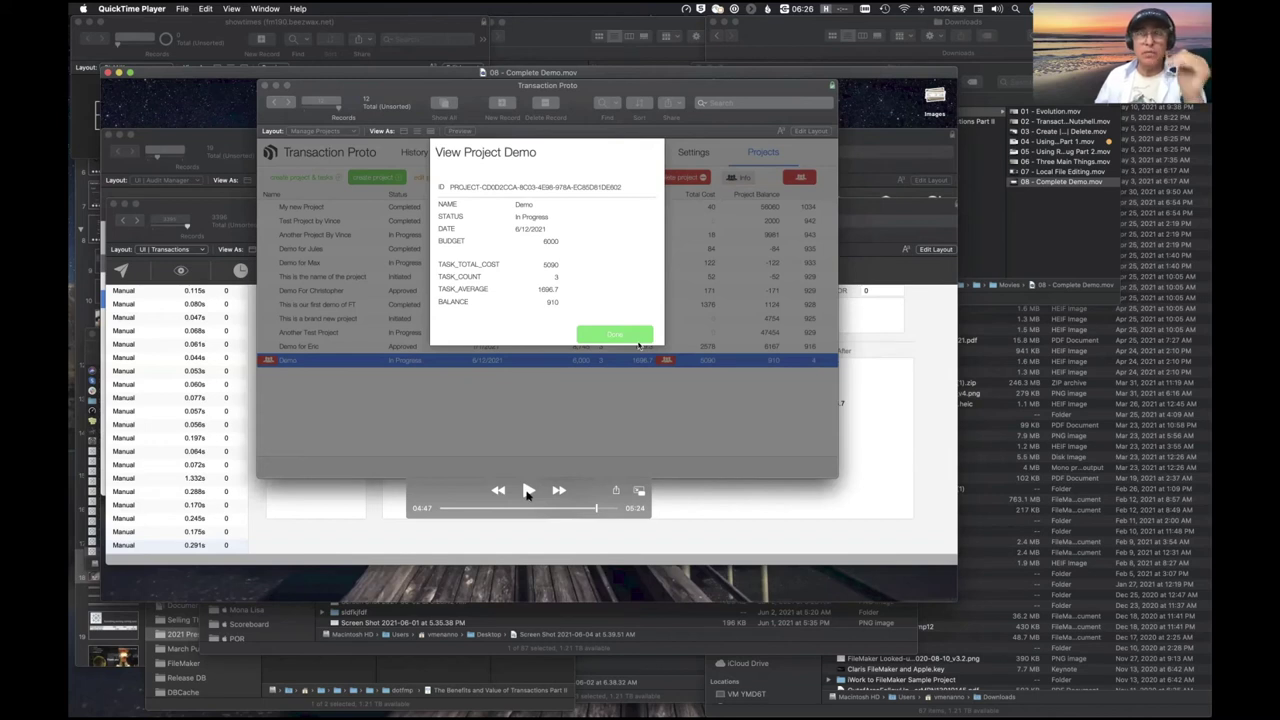
{"action": "left_click", "coordinate": [528, 491]}
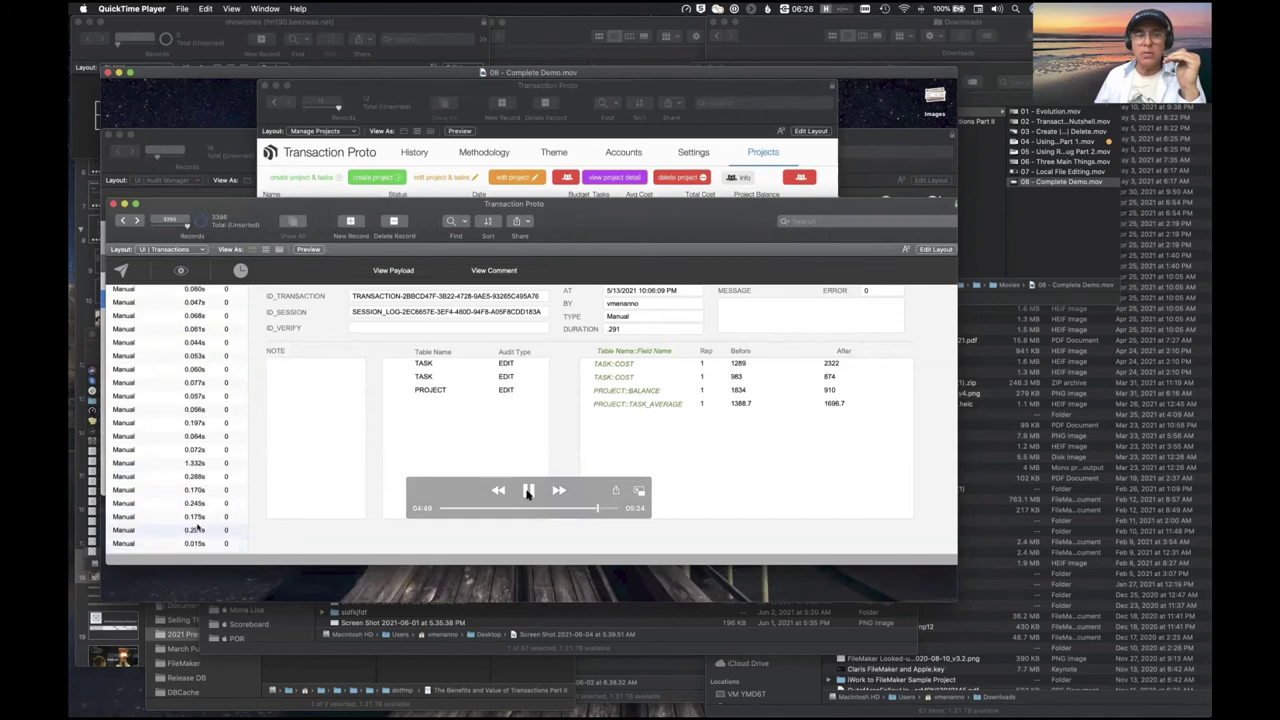
{"action": "left_click", "coordinate": [528, 491]}
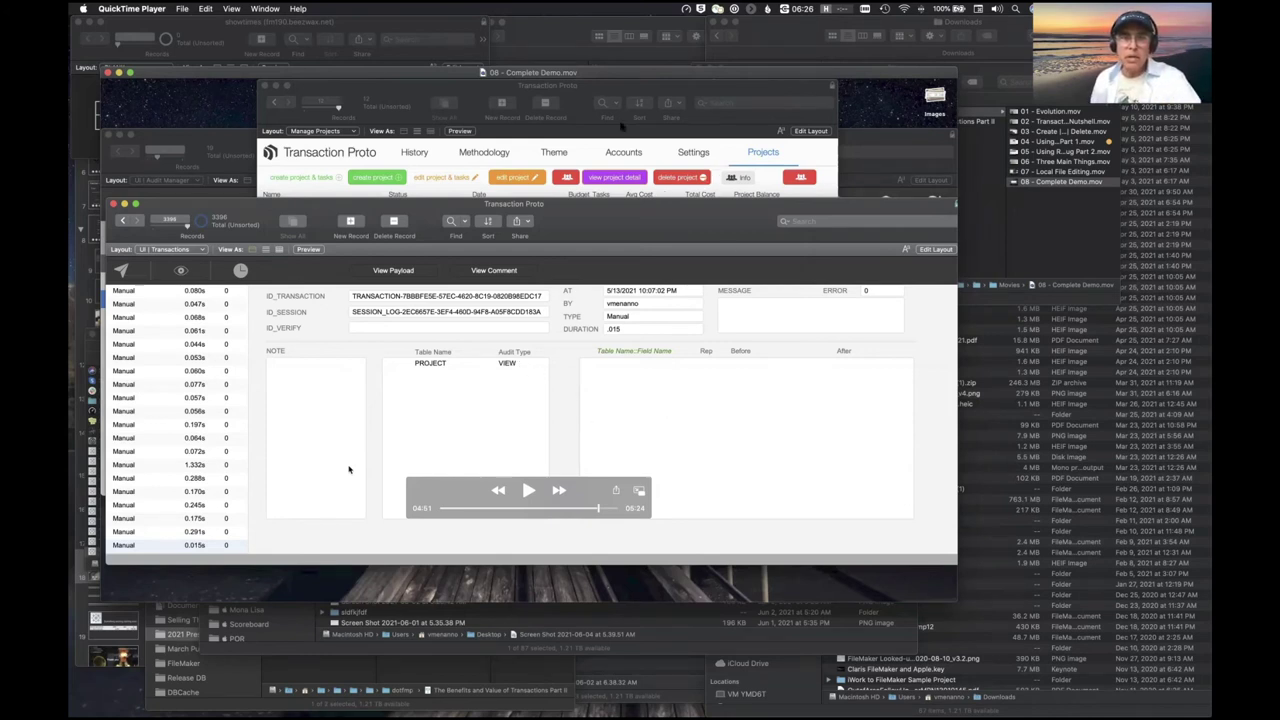
Reposition the movie window and rewind the demo to the Audit Management screen for the PROJECT table
{"action": "left_click_drag", "start_coordinate": [420, 81], "coordinate": [469, 67]}
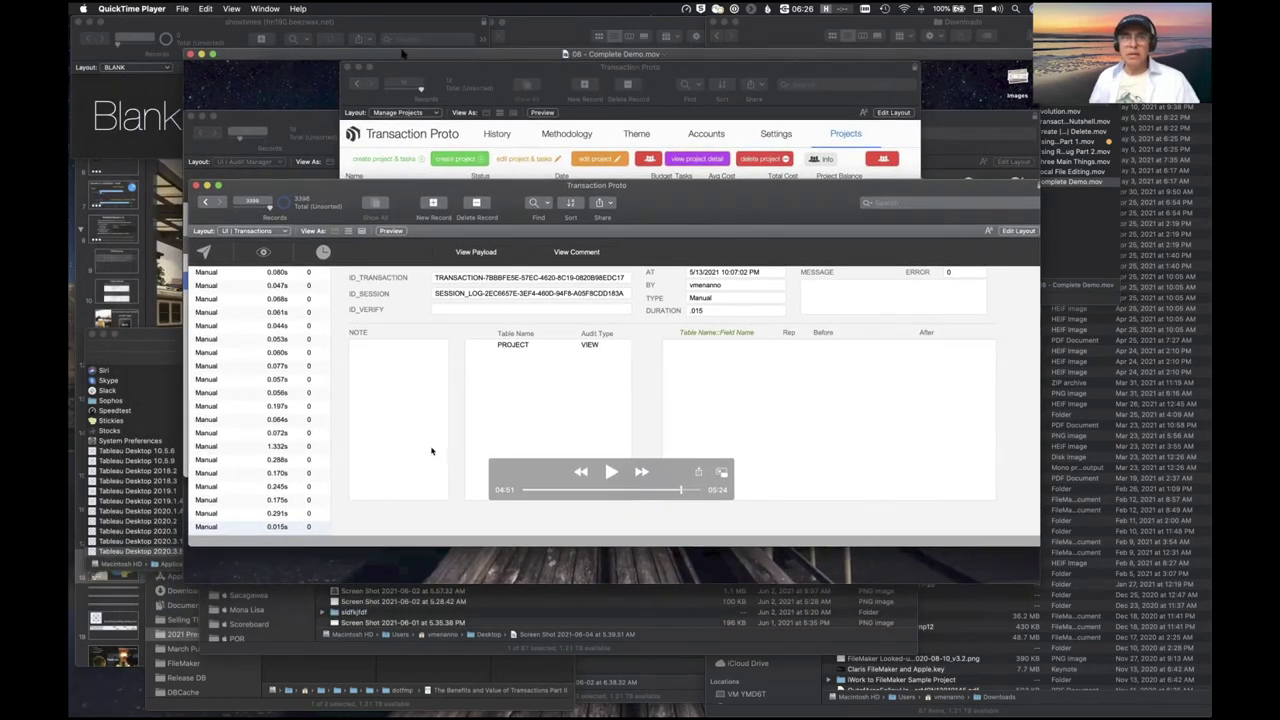
{"action": "left_click_drag", "start_coordinate": [404, 55], "coordinate": [382, 85]}
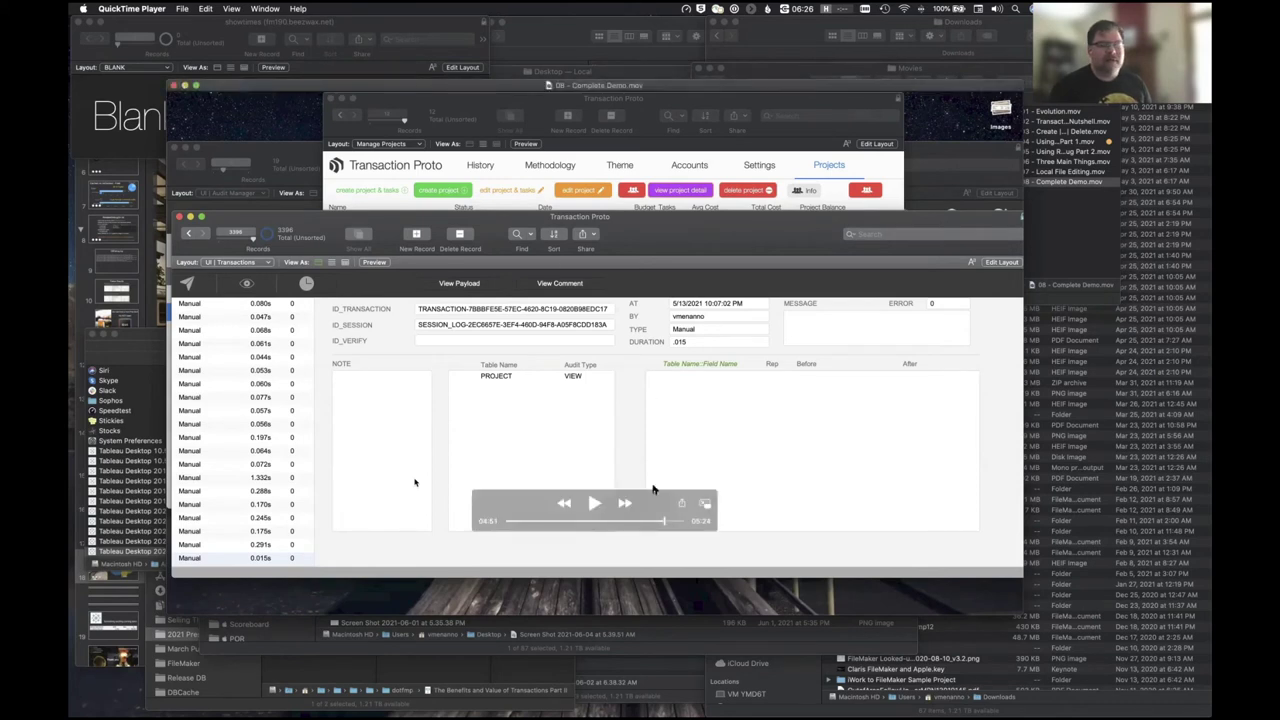
{"action": "left_click", "coordinate": [650, 521]}
{"action": "left_click_drag", "start_coordinate": [637, 524], "coordinate": [622, 525]}
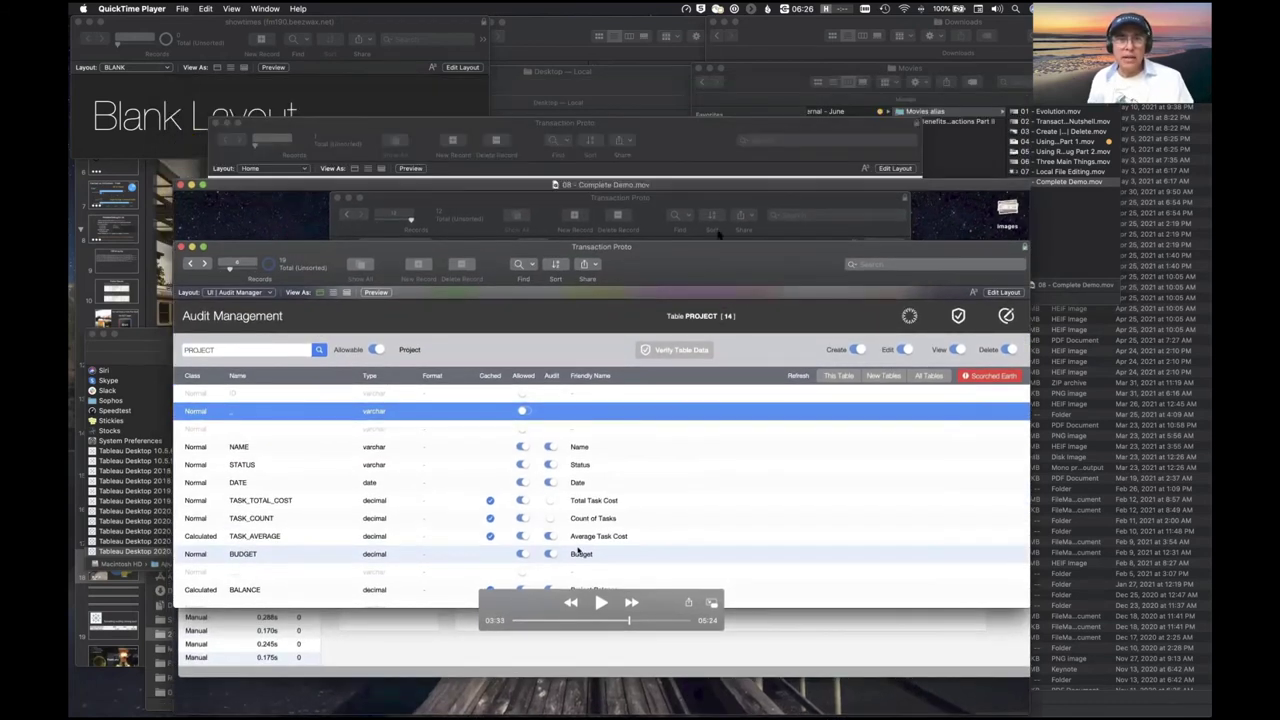
Switch to FileMaker Pro and open a new Transaction Proto window on the UI | Audit Manager layout
{"action": "left_click", "coordinate": [679, 148]}
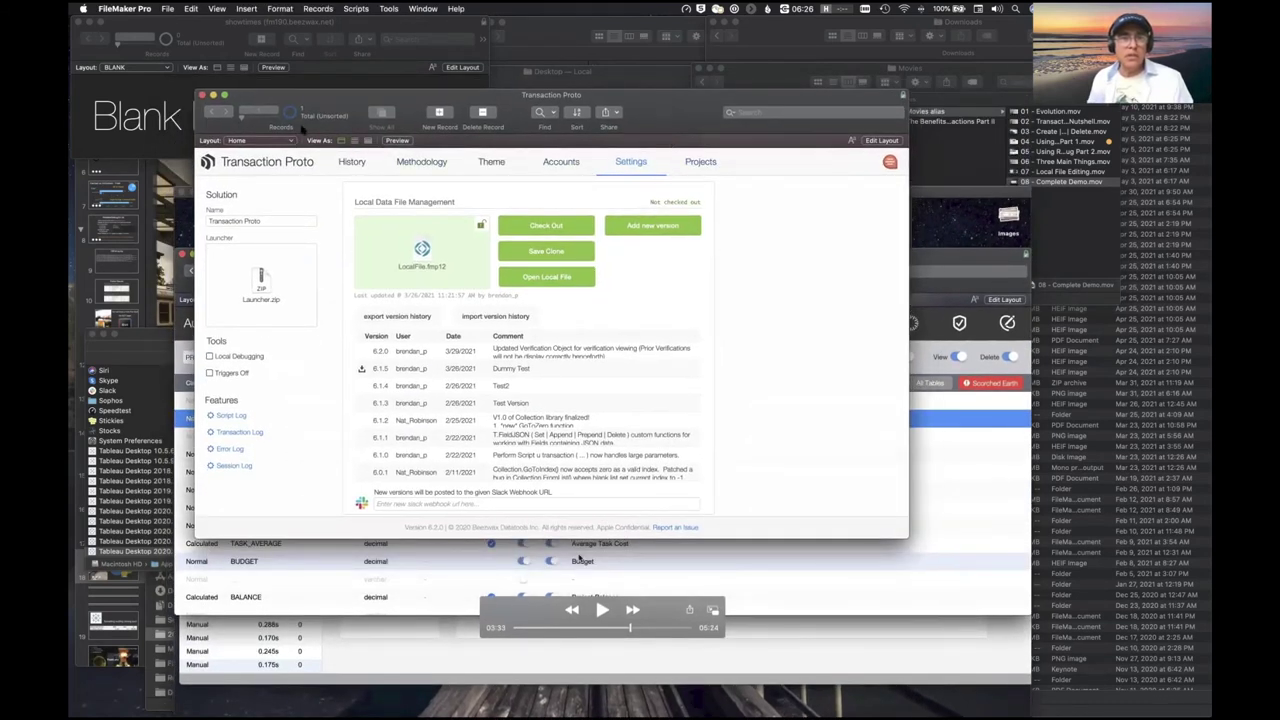
{"action": "left_click", "coordinate": [418, 9]}
{"action": "left_click", "coordinate": [343, 132]}
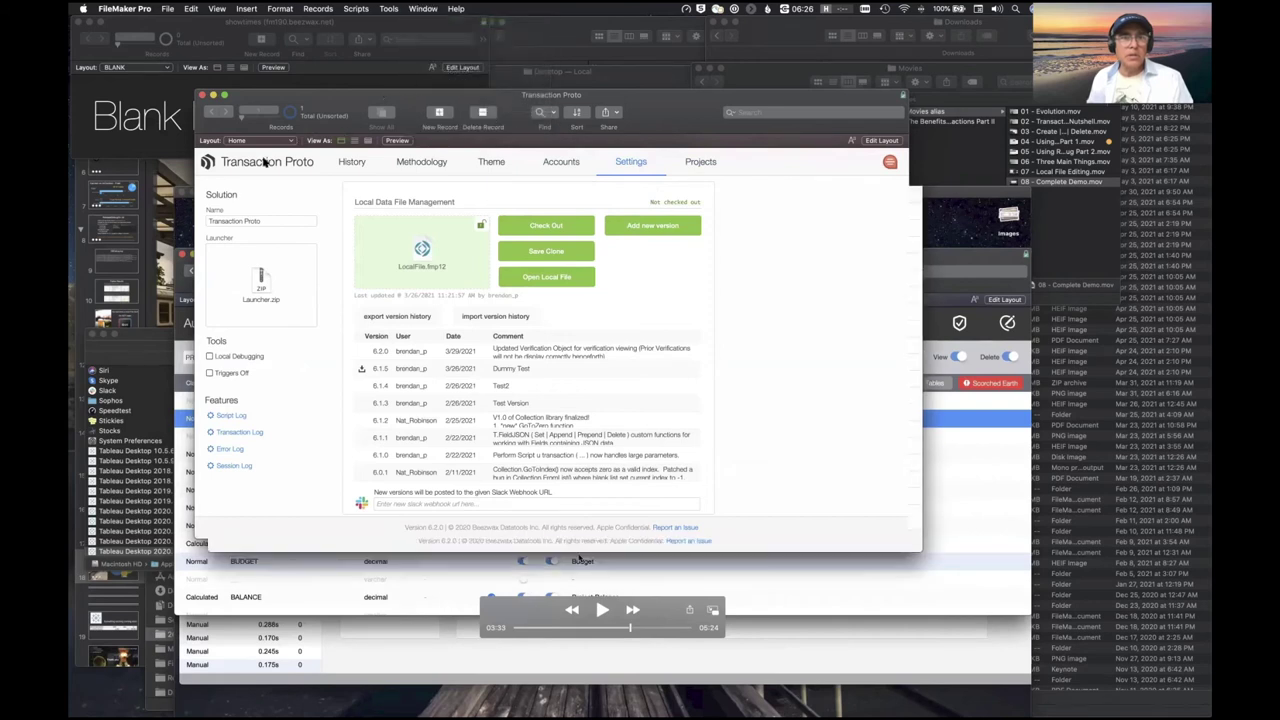
{"action": "left_click", "coordinate": [255, 153]}
{"action": "mouse_move", "coordinate": [262, 162]}
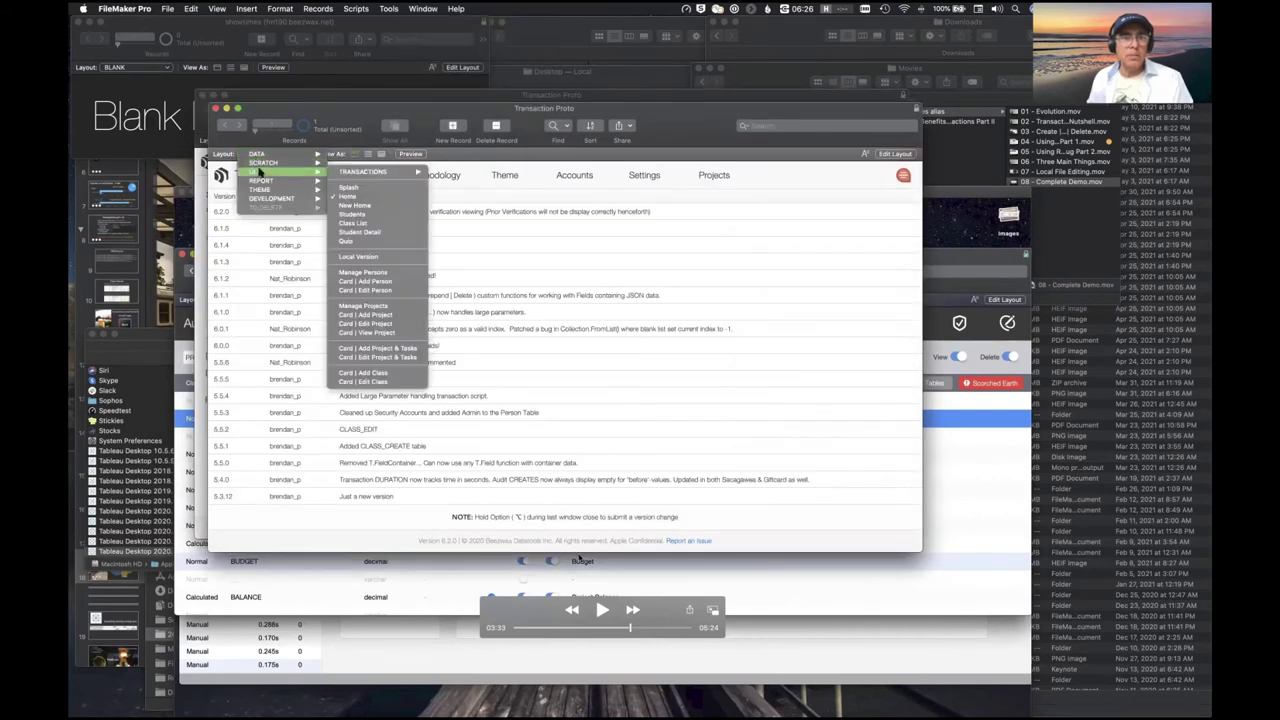
{"action": "mouse_move", "coordinate": [365, 172]}
{"action": "left_click", "coordinate": [449, 174]}
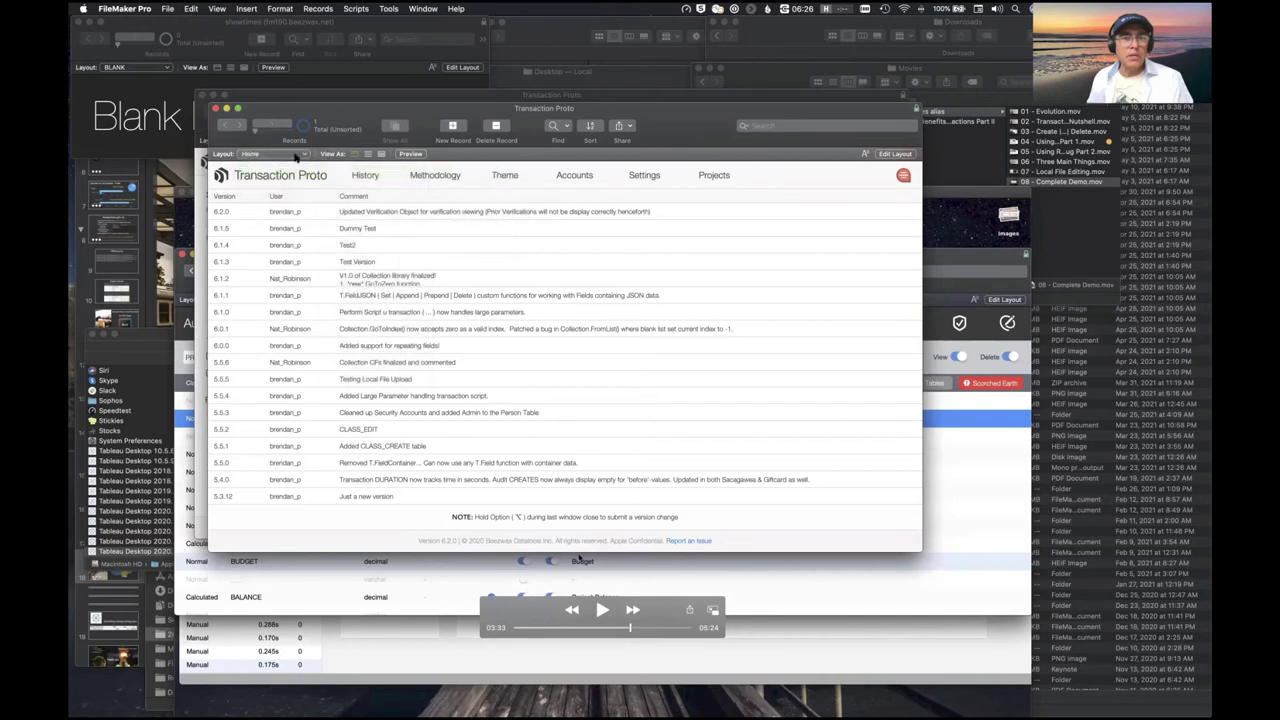
{"action": "left_click", "coordinate": [255, 153]}
{"action": "mouse_move", "coordinate": [271, 172]}
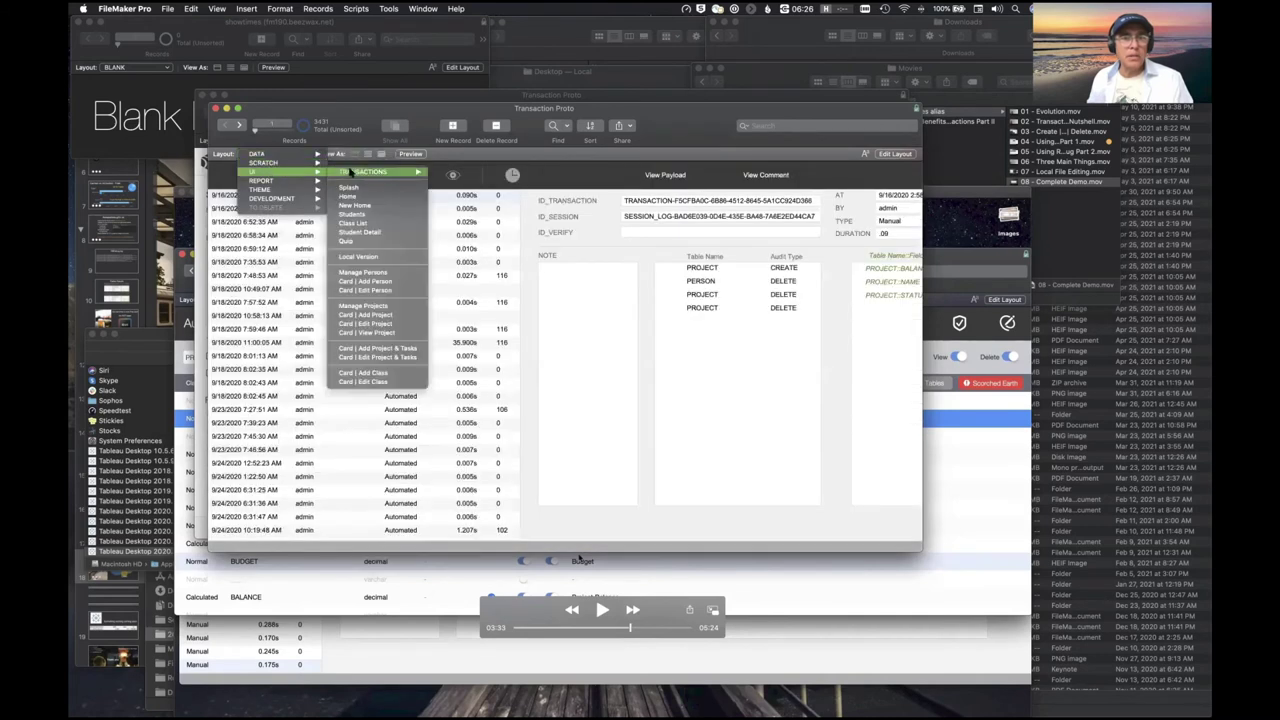
{"action": "mouse_move", "coordinate": [360, 172]}
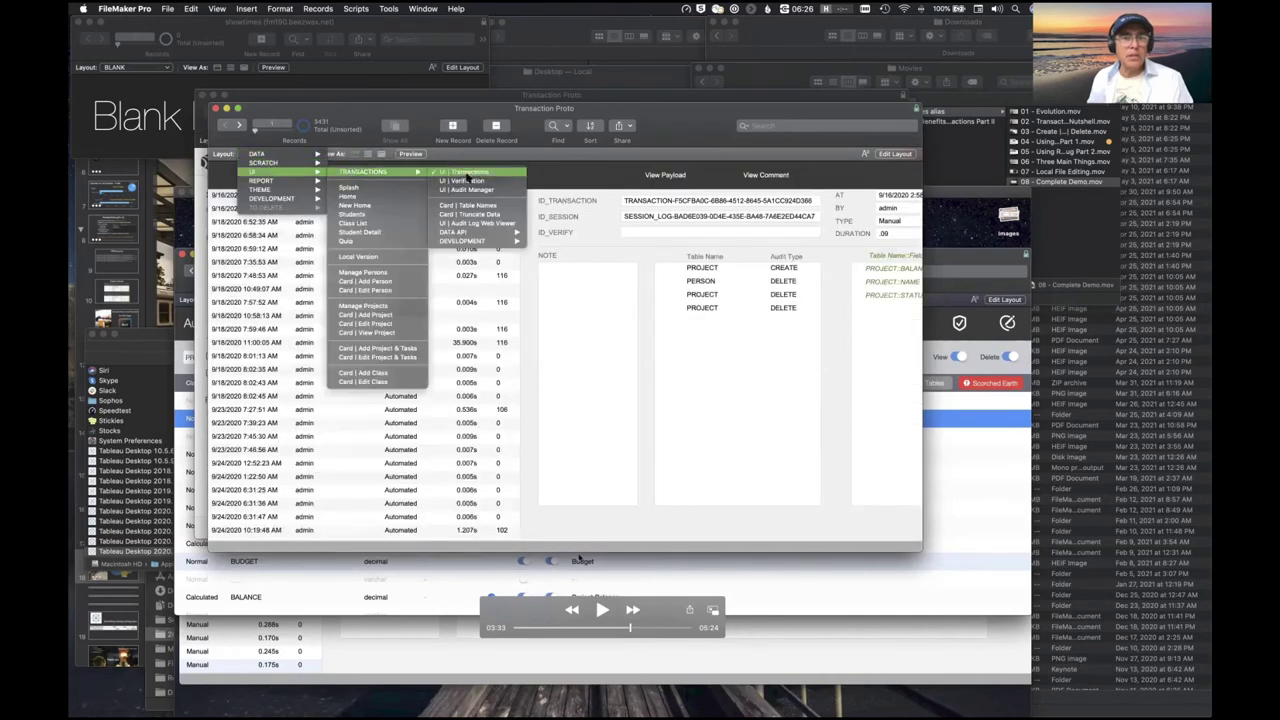
{"action": "left_click", "coordinate": [484, 191]}
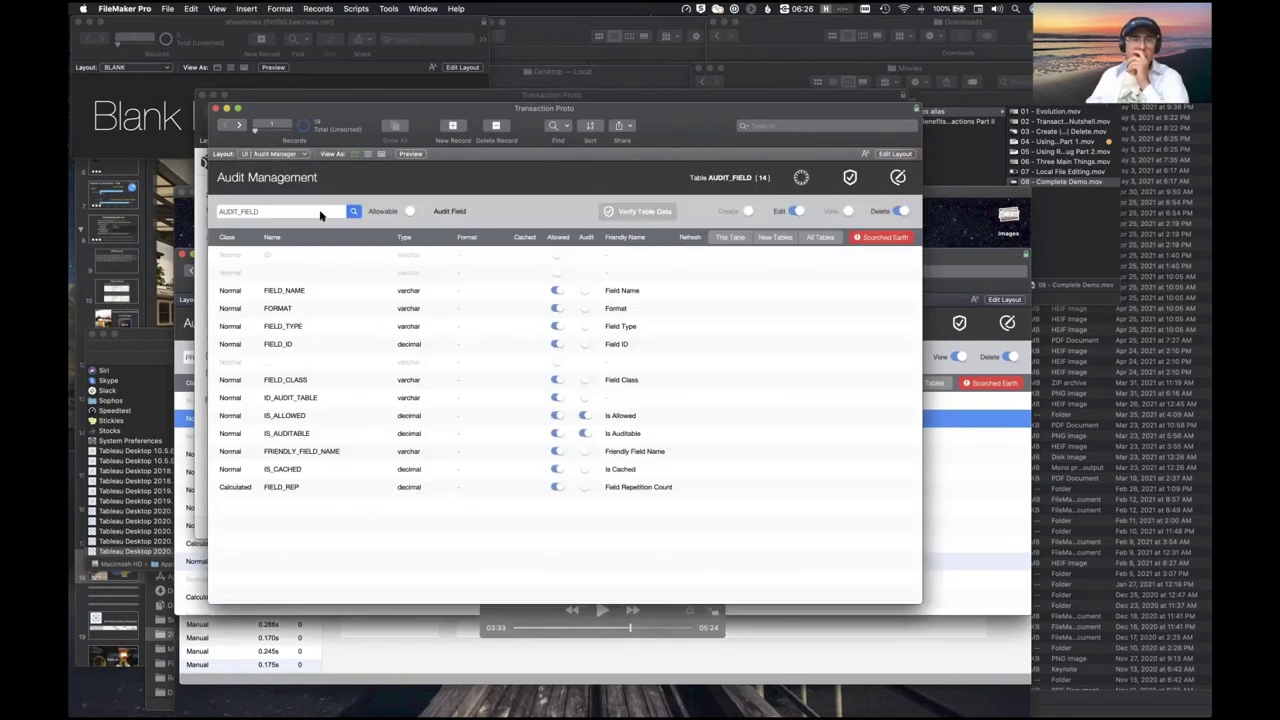
Load the PROJECT table in Audit Management and reposition the window slightly
{"action": "left_click", "coordinate": [353, 211]}
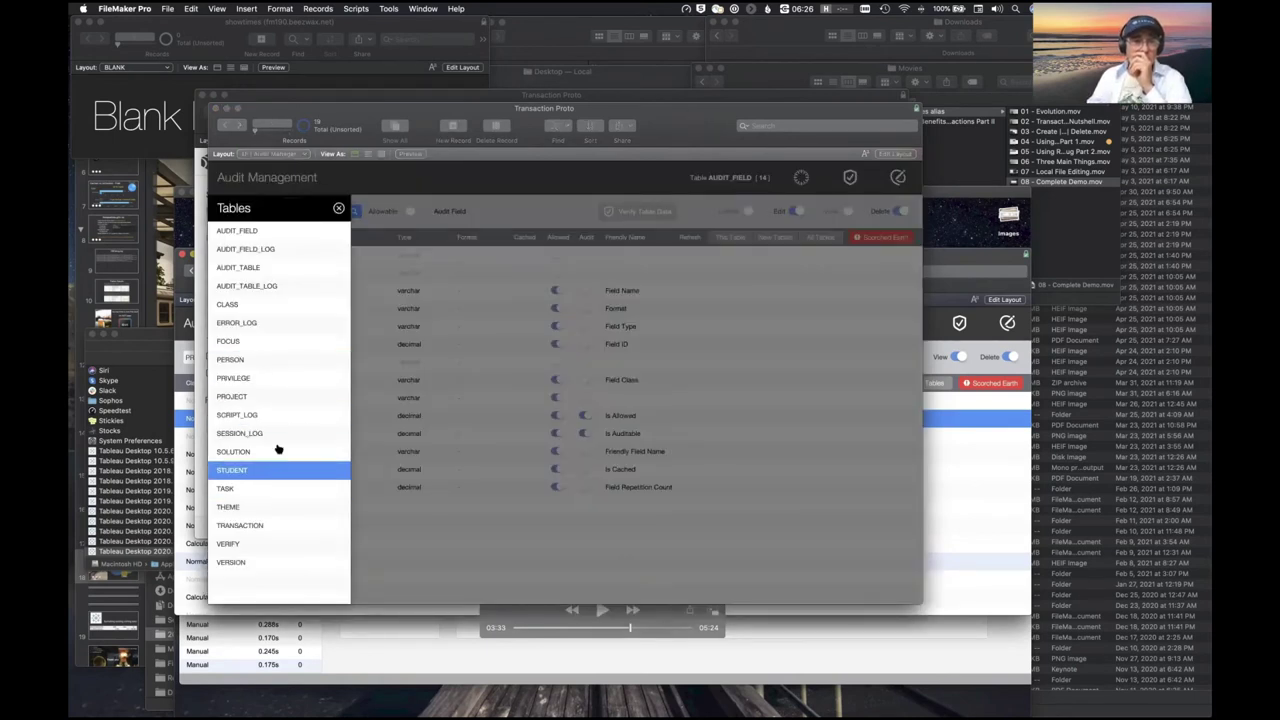
{"action": "left_click", "coordinate": [280, 397]}
{"action": "left_click", "coordinate": [556, 309]}
{"action": "left_click_drag", "start_coordinate": [693, 111], "coordinate": [688, 118]}
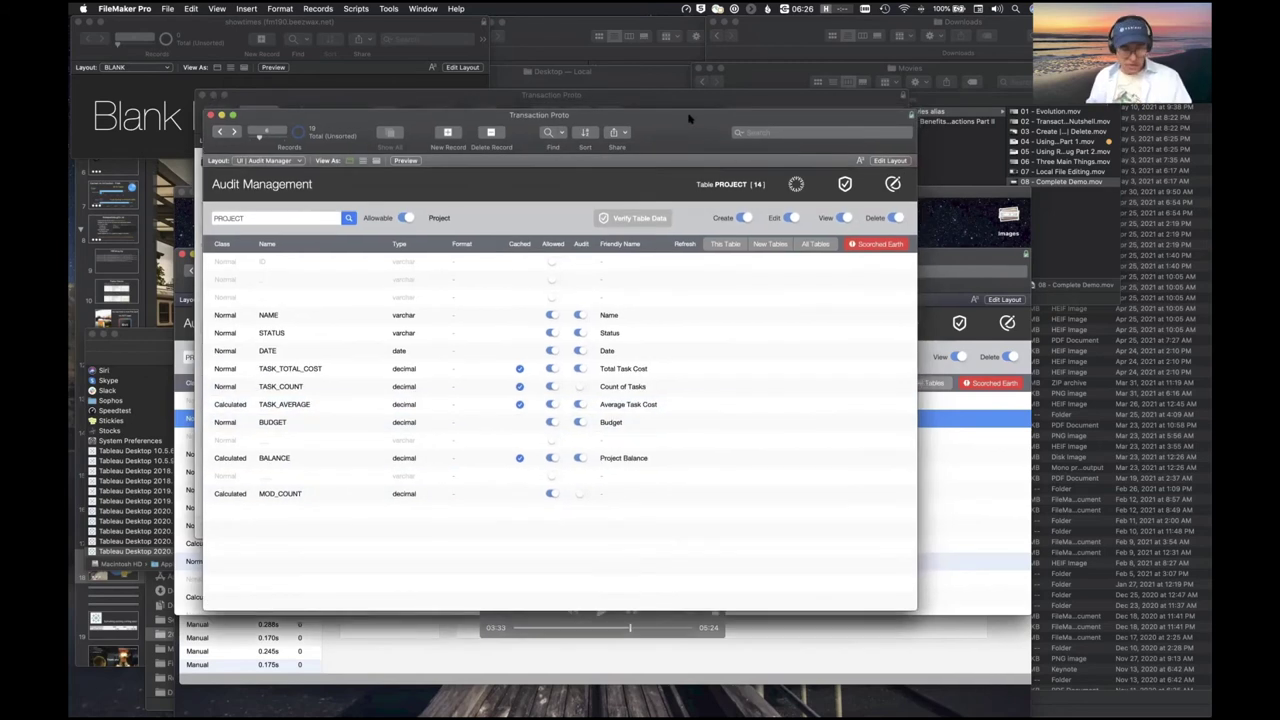
Add a text field named TEST to the PROJECT table of the TransactionPrototype database
{"action": "key", "text": "super+shift+d"}
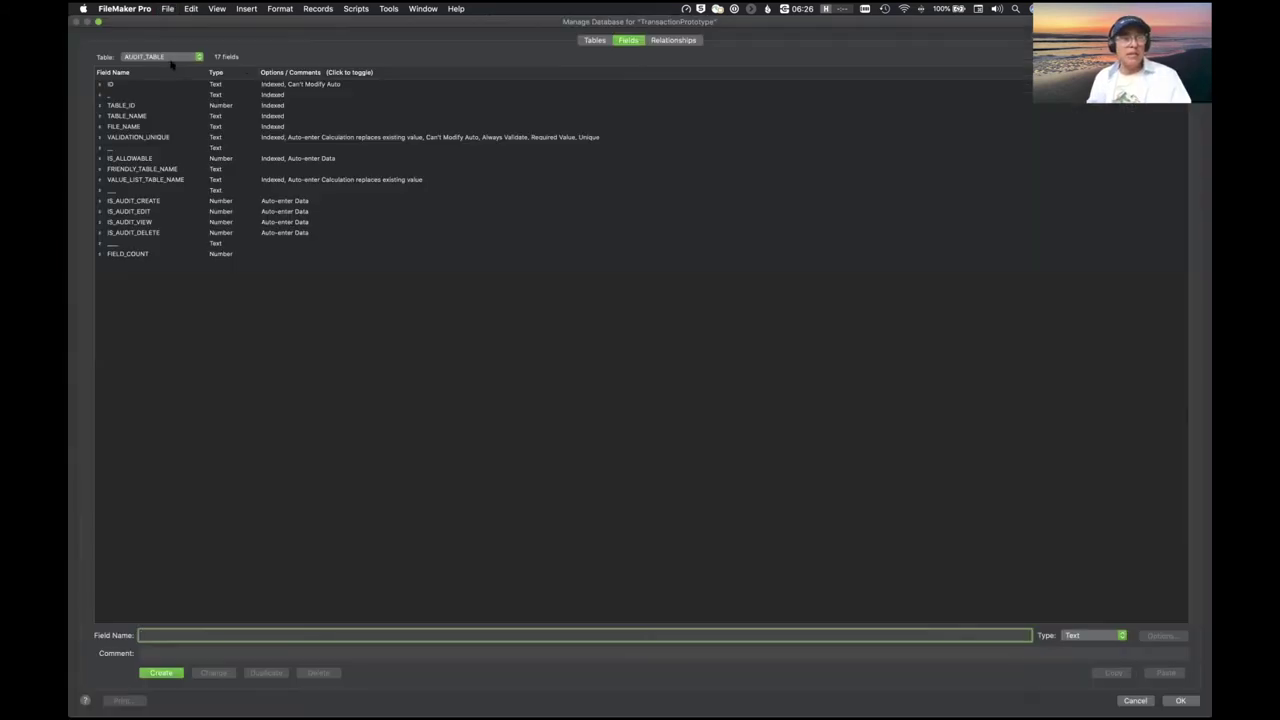
{"action": "left_click", "coordinate": [170, 57]}
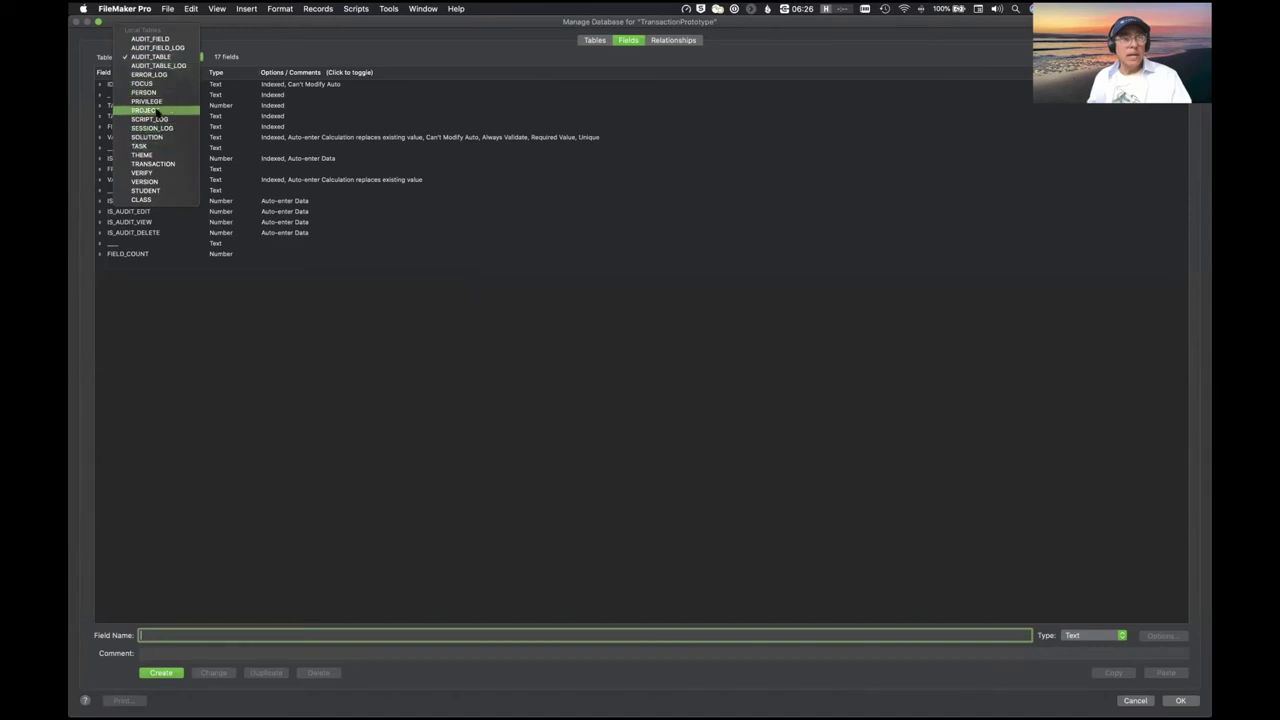
{"action": "left_click", "coordinate": [156, 111]}
{"action": "type", "text": "TEST"}
{"action": "key", "text": "Return"}
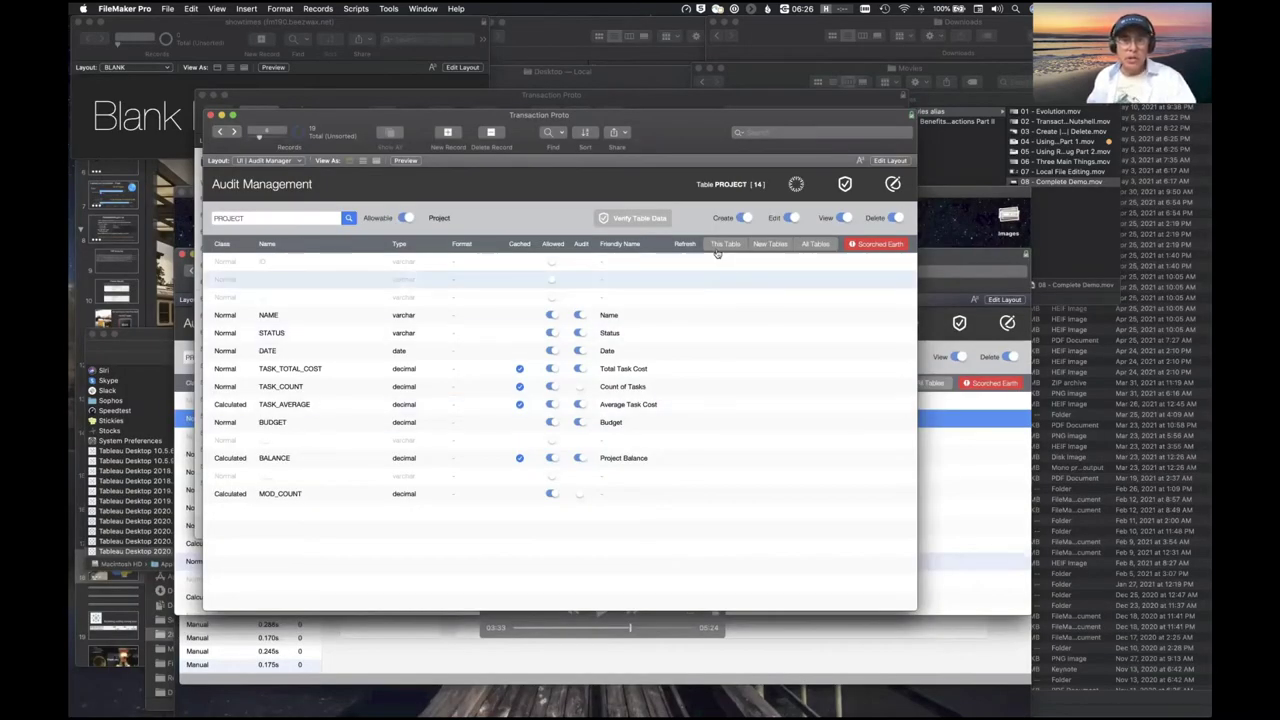
Refresh the PROJECT table's field list in Audit Management and enable auditing for the TEST field
{"action": "left_click", "coordinate": [716, 251]}
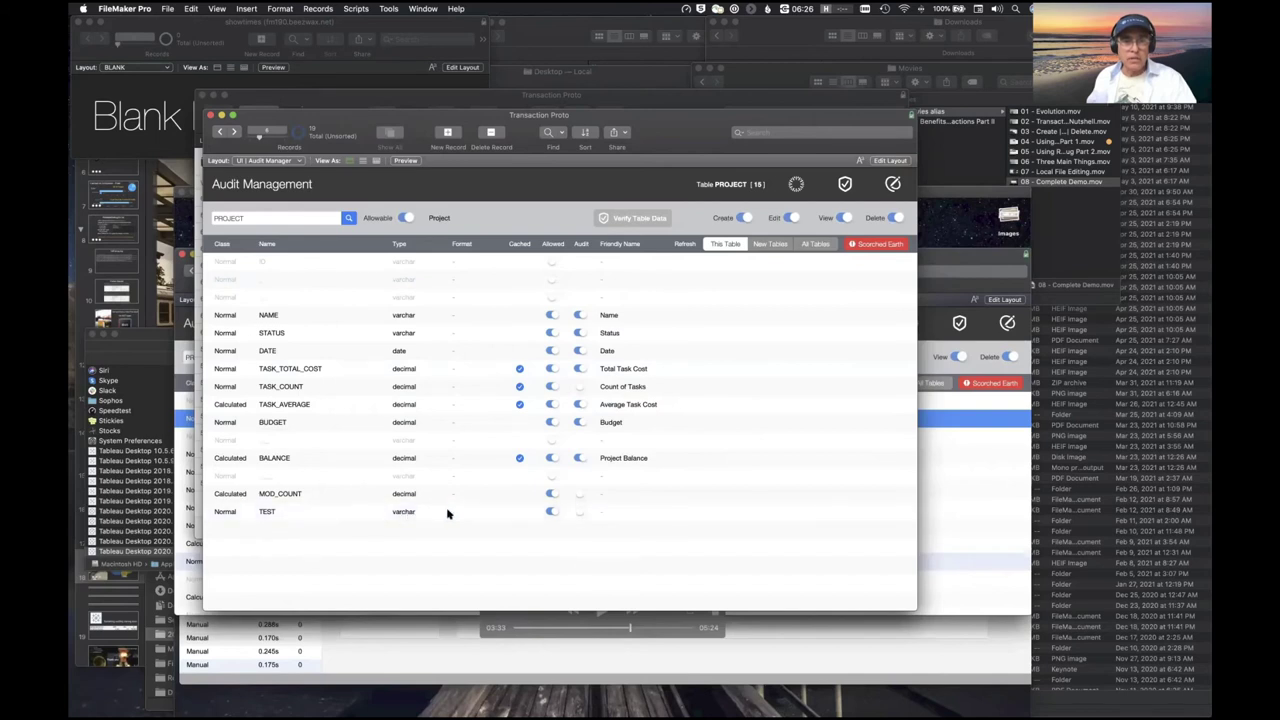
{"action": "left_click", "coordinate": [582, 512]}
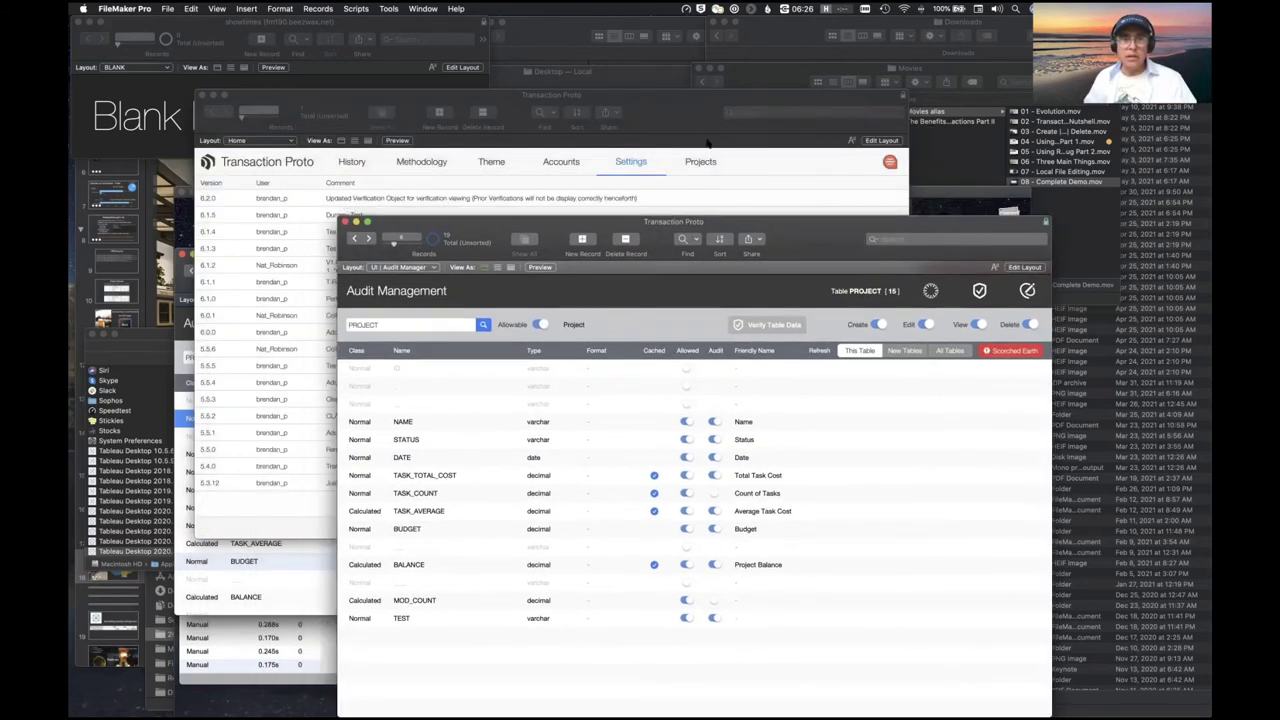
Check out the local data file in the Transaction Proto settings and show the hidden LocalFile window
{"action": "left_click", "coordinate": [641, 166]}
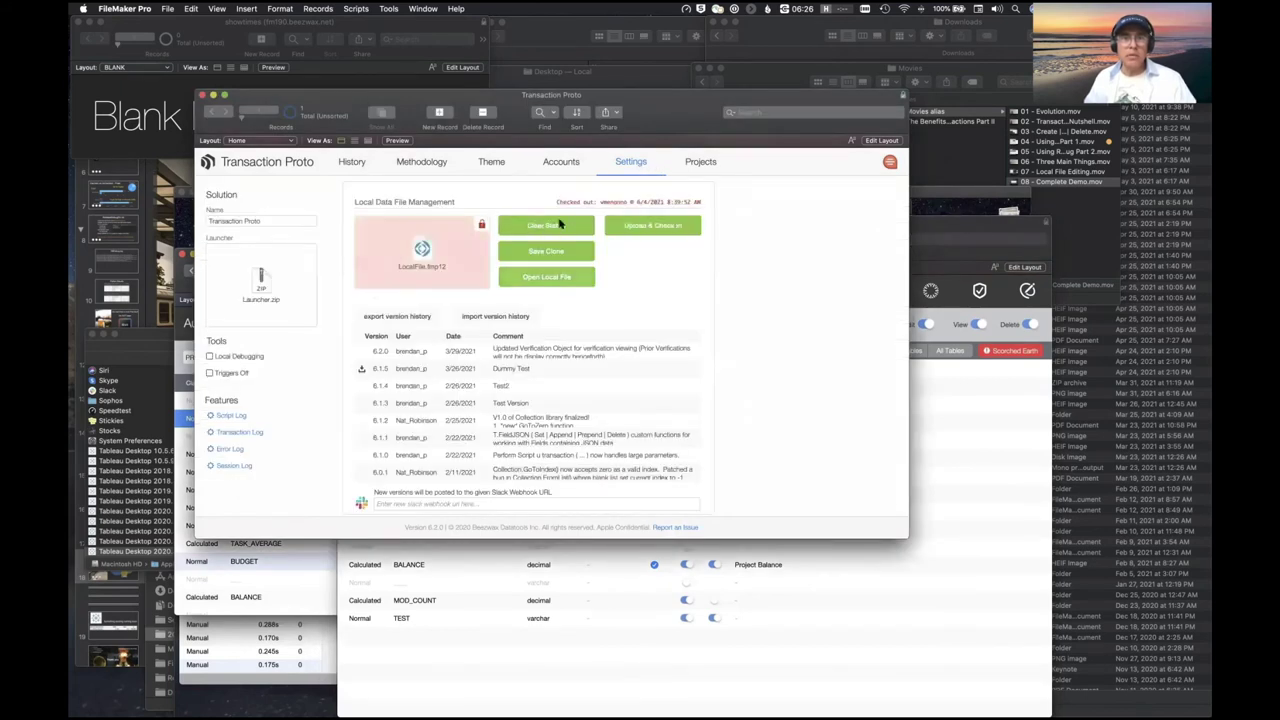
{"action": "left_click", "coordinate": [422, 8]}
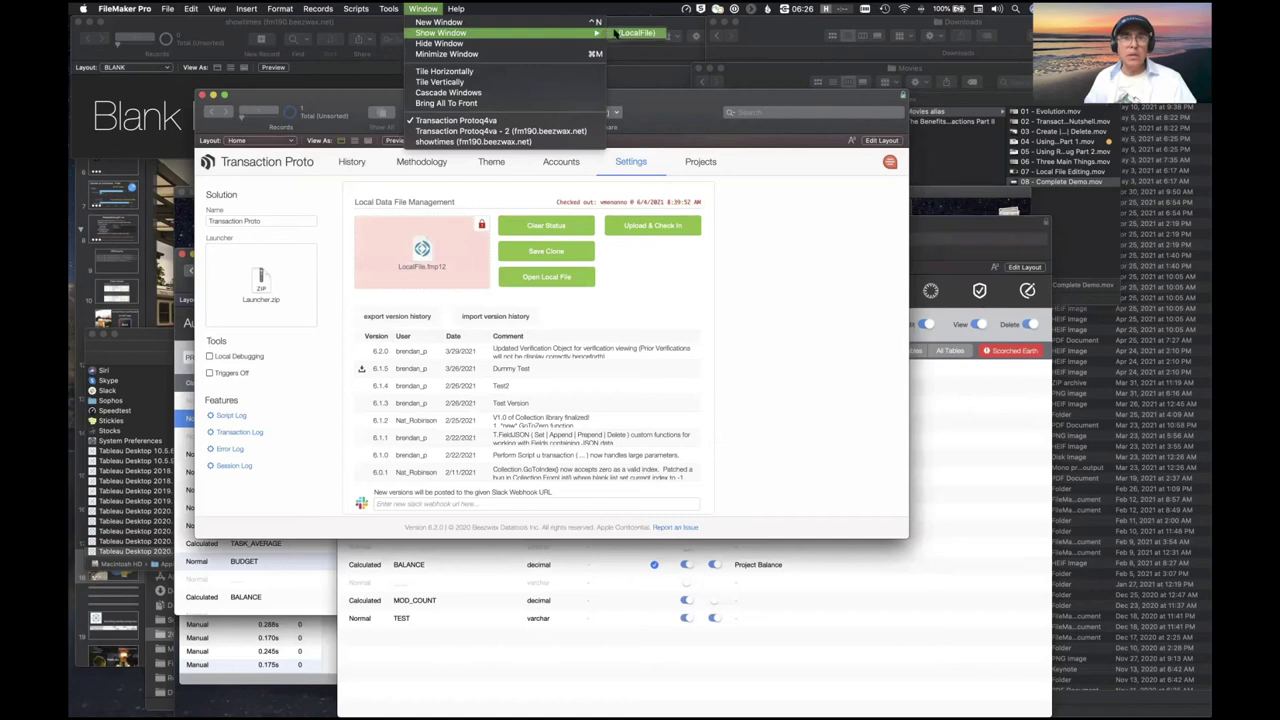
{"action": "left_click", "coordinate": [636, 33]}
Add a text field named TEST to the PROJECT_CREATE table of the LocalFile database
{"action": "key", "text": "super+shift+d"}
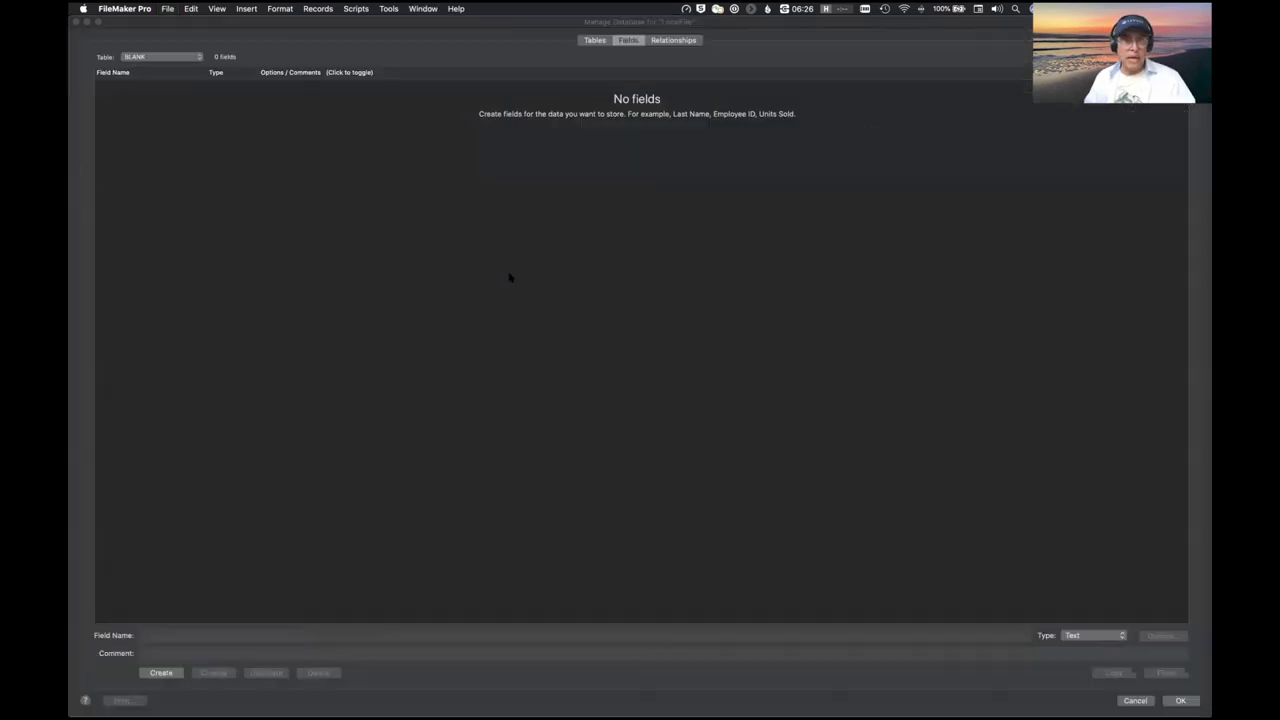
{"action": "left_click", "coordinate": [168, 57]}
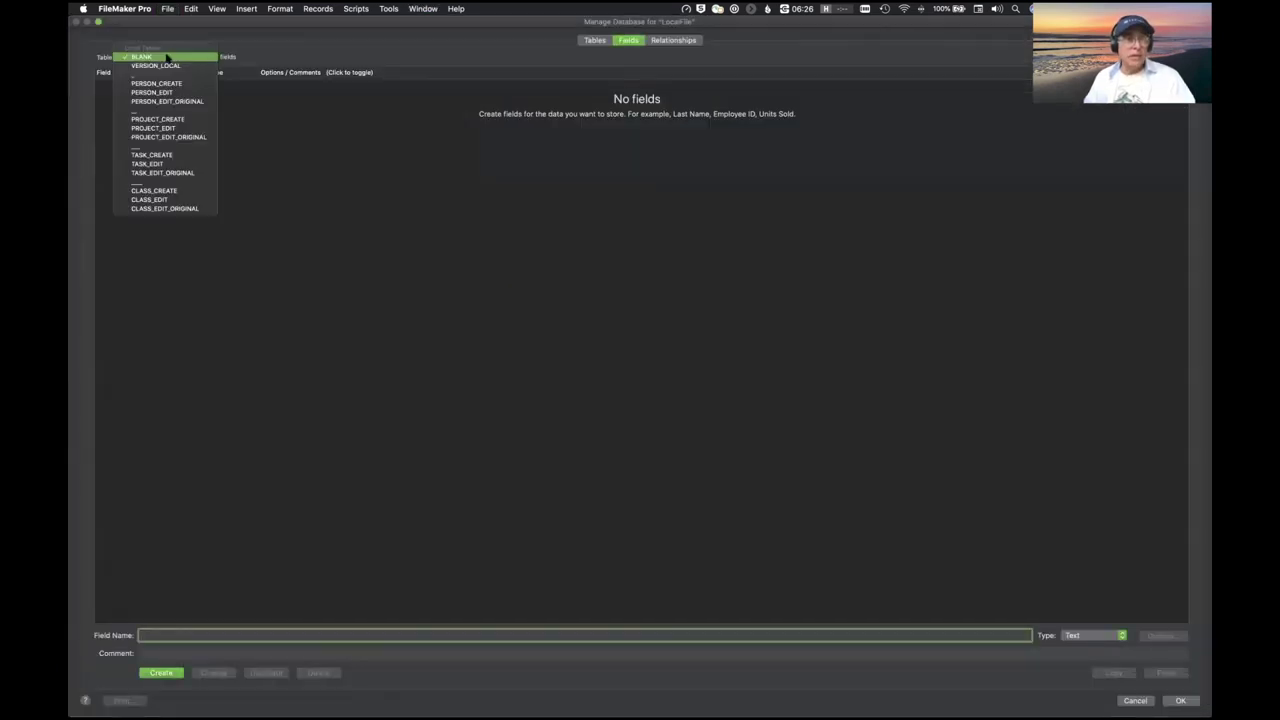
{"action": "left_click", "coordinate": [165, 120]}
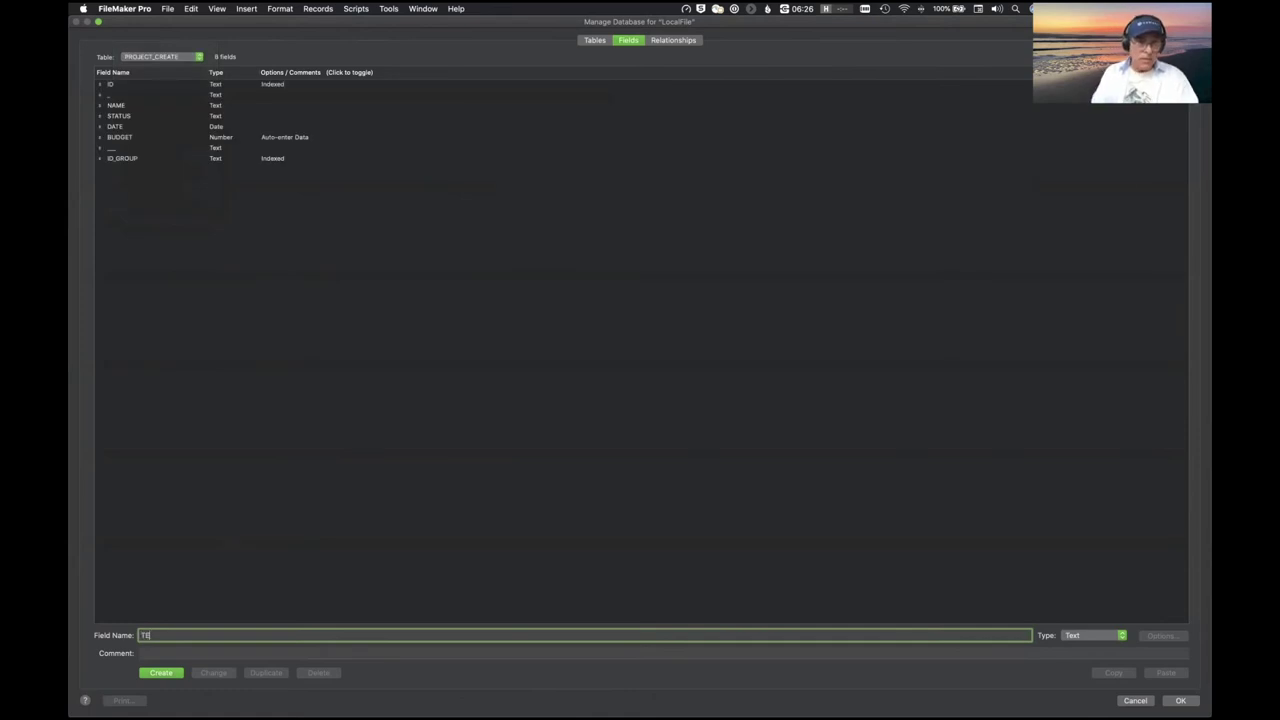
{"action": "key", "text": "Return"}
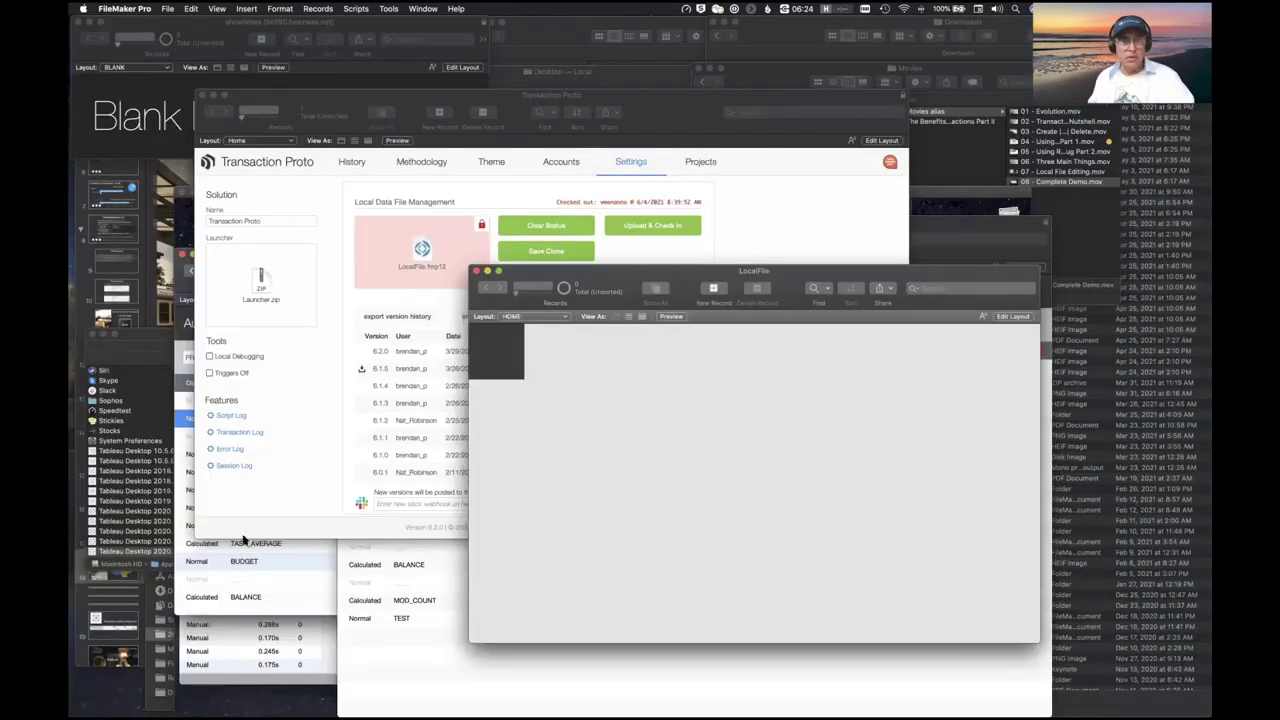
Open another new Transaction Proto window and switch it to the Card | Add Project & Tasks layout
{"action": "left_click", "coordinate": [424, 100]}
{"action": "left_click", "coordinate": [424, 8]}
{"action": "left_click", "coordinate": [436, 51]}
{"action": "left_click", "coordinate": [255, 153]}
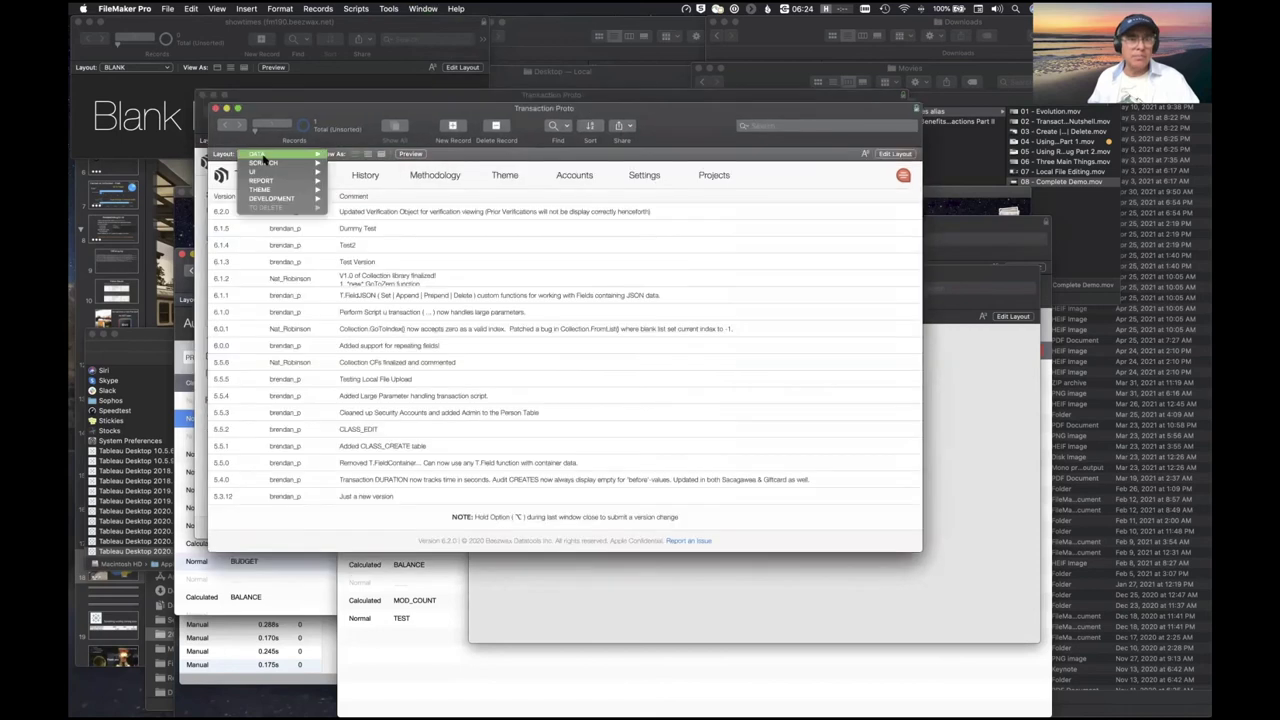
{"action": "mouse_move", "coordinate": [265, 172]}
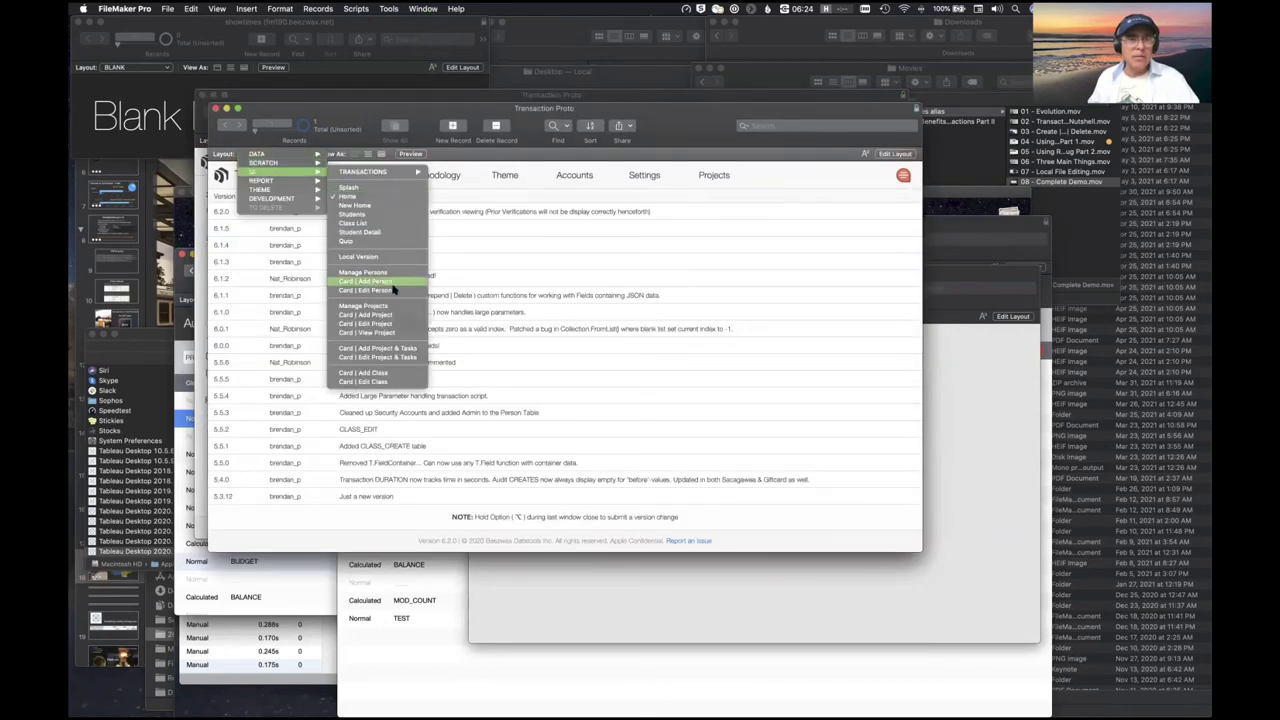
{"action": "left_click", "coordinate": [392, 353]}
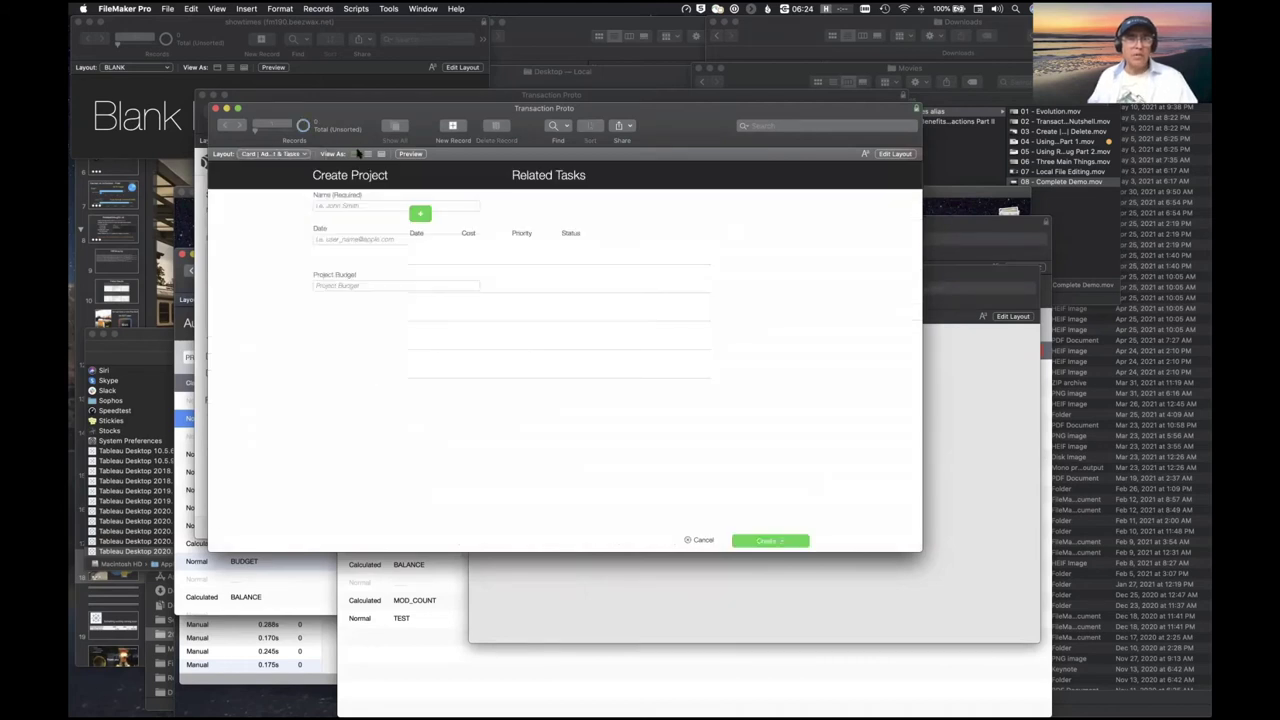
Duplicate the BUDGET field below itself on the Create Project layout and bind the copy to PROJECT_CREATE's TEST field
{"action": "key", "text": "super+l"}
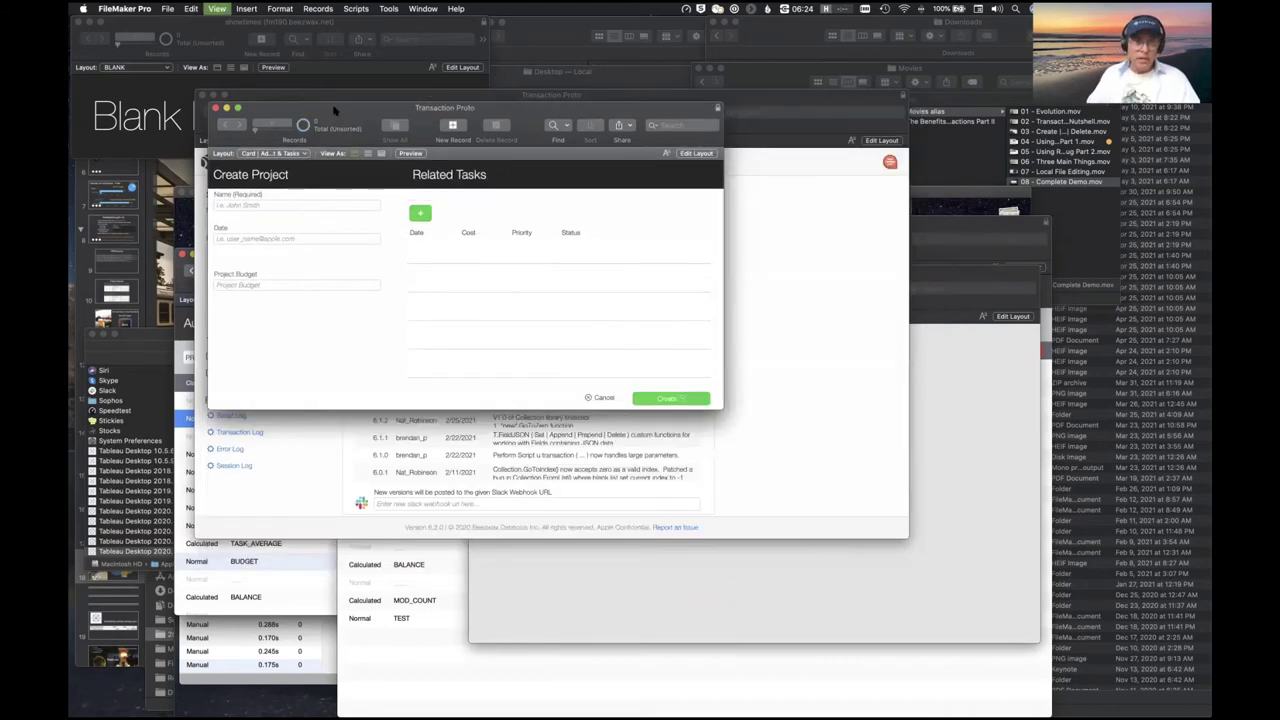
{"action": "left_click_drag", "start_coordinate": [385, 278], "coordinate": [394, 309]}
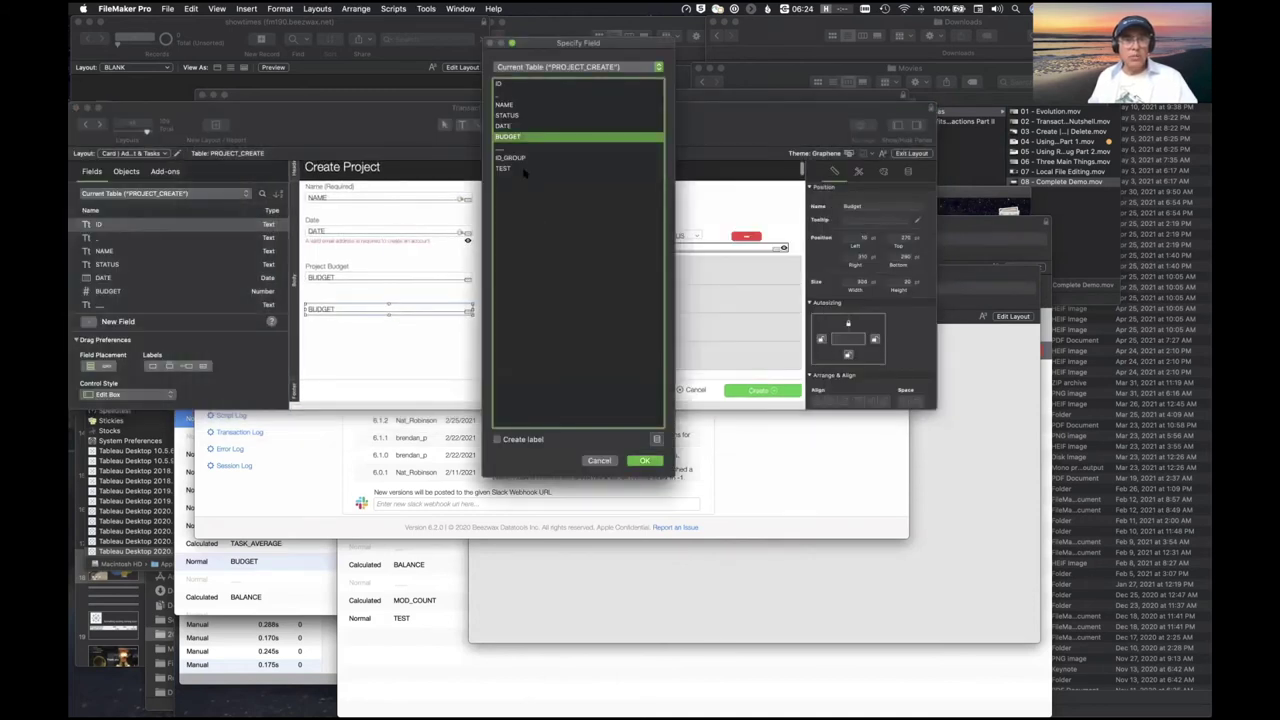
{"action": "left_click", "coordinate": [522, 169]}
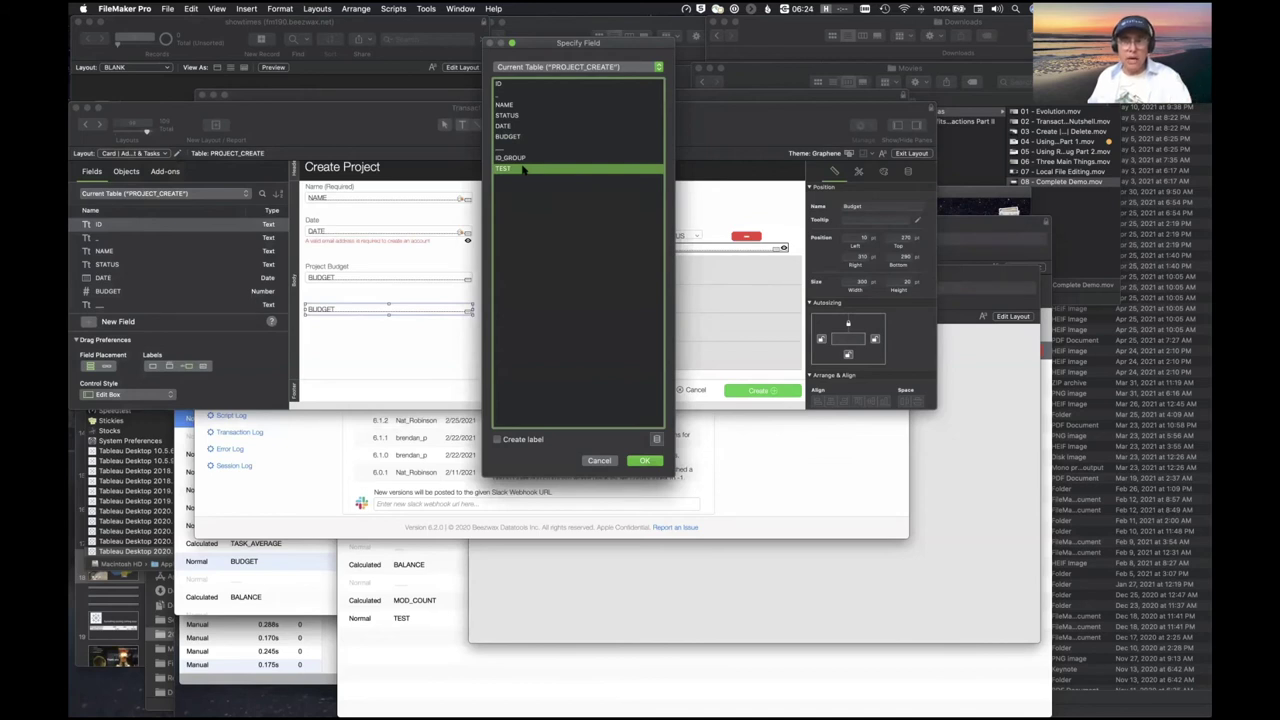
{"action": "left_click", "coordinate": [644, 460]}
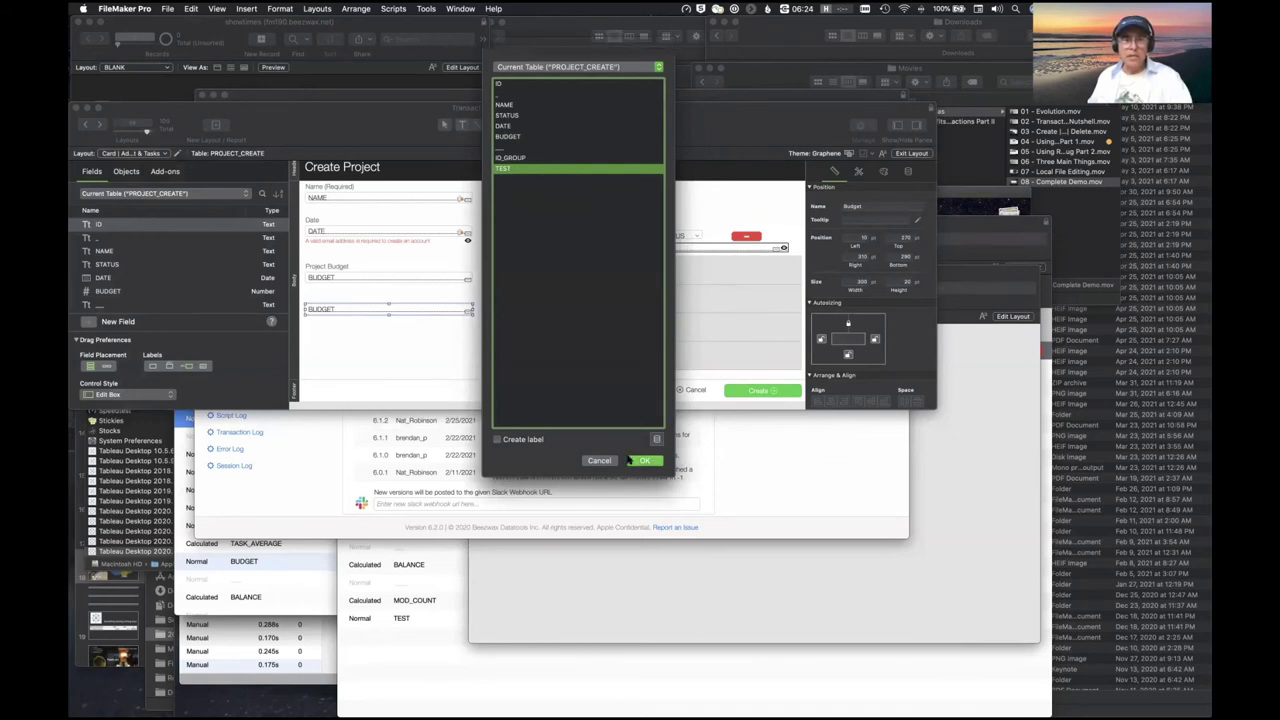
Clear the TEST field's "Project Budget" placeholder text and return the layout to Browse mode
{"action": "left_click", "coordinate": [896, 205]}
{"action": "key", "text": "BackSpace"}
{"action": "left_click", "coordinate": [907, 172]}
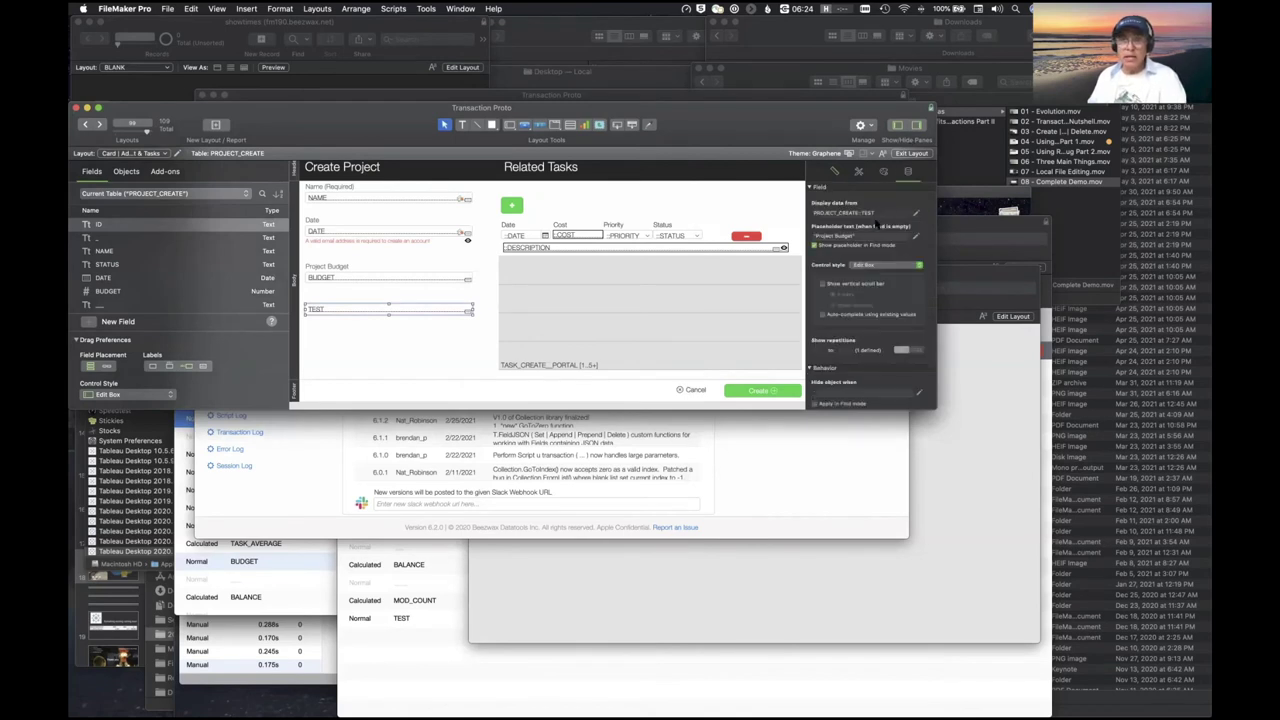
{"action": "left_click", "coordinate": [860, 236]}
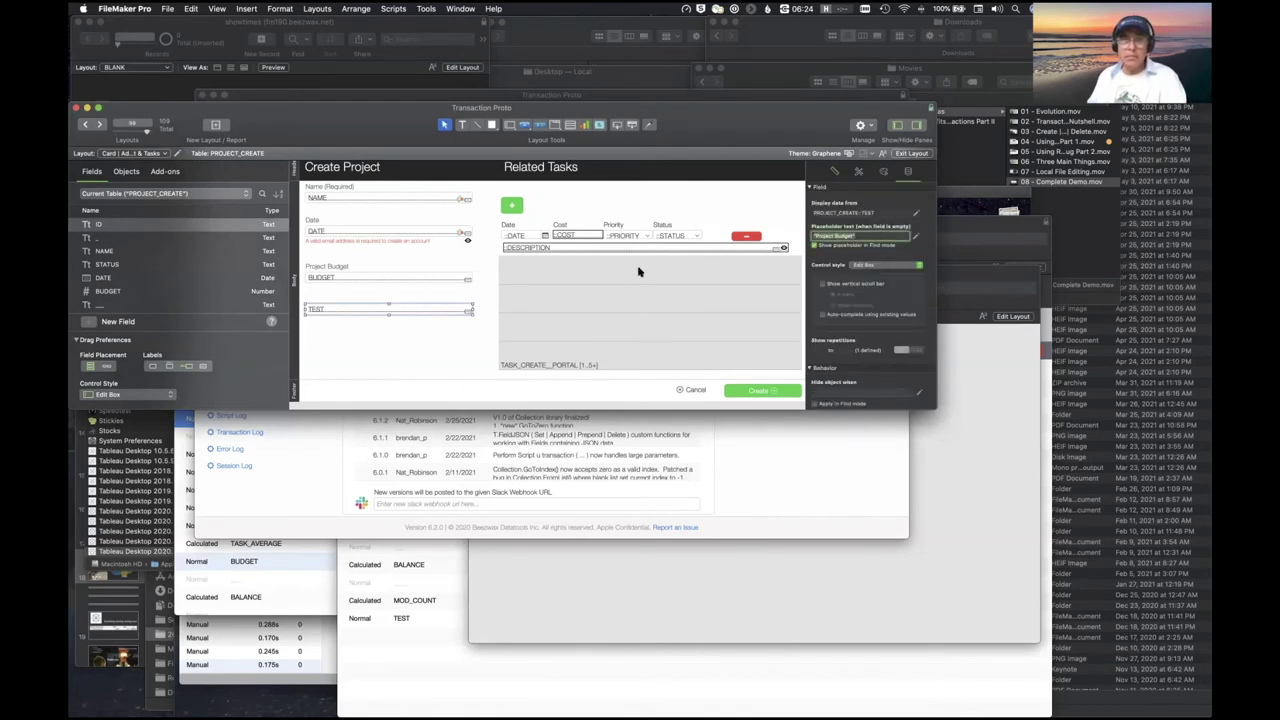
{"action": "left_click", "coordinate": [421, 362]}
{"action": "key", "text": "super+b"}
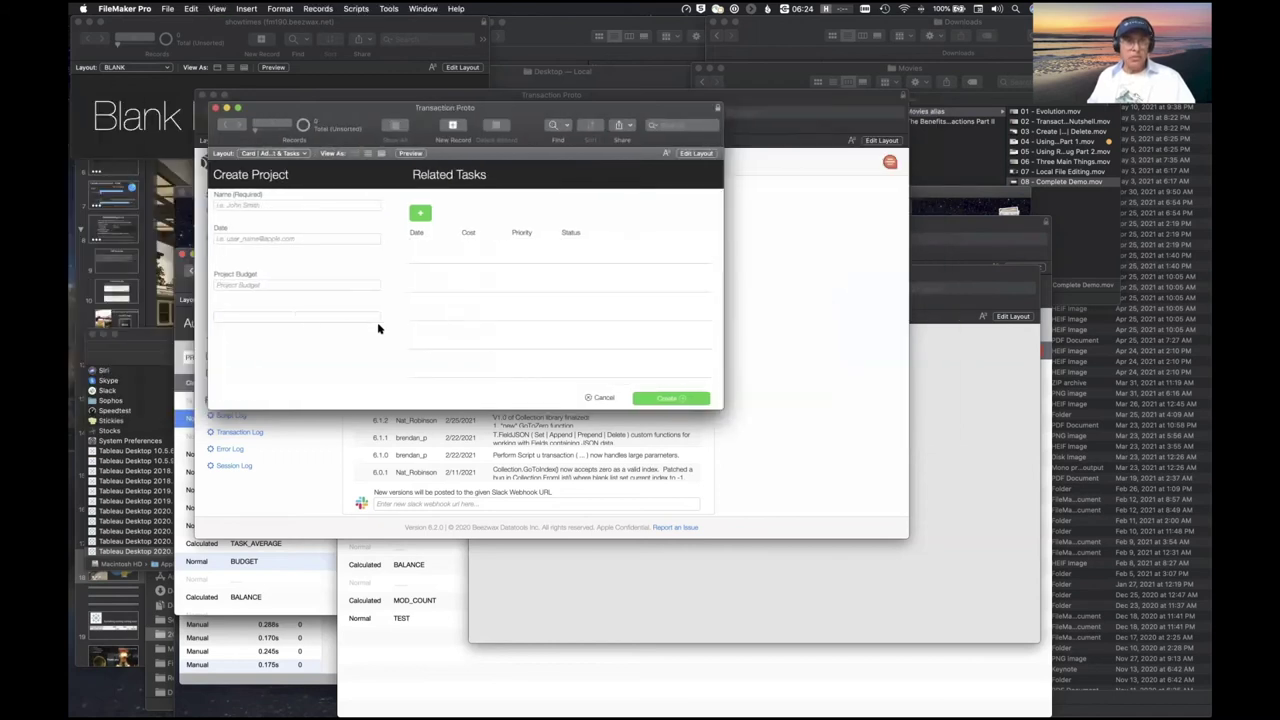
Enter sdfsdfsdf in the new TEST field of the Create Project form
{"action": "left_click", "coordinate": [309, 320]}
{"action": "type", "text": "sdfsdfsdf"}
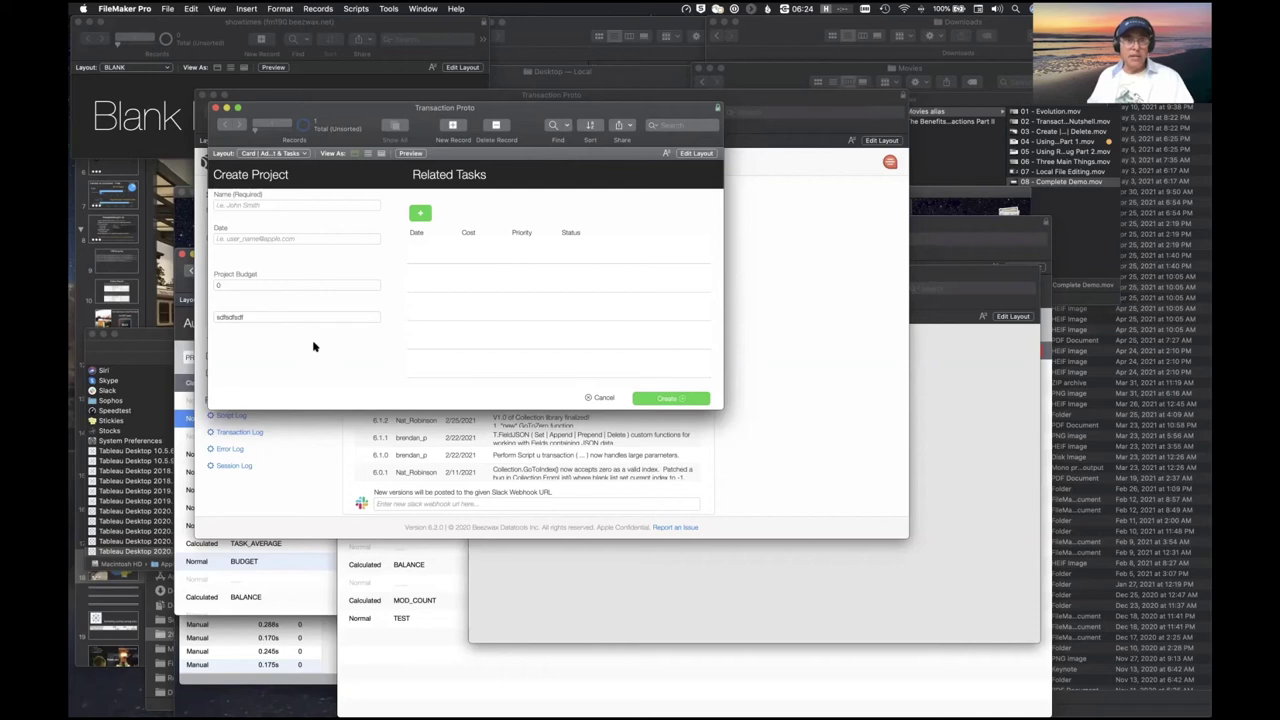
{"action": "left_click", "coordinate": [647, 400]}
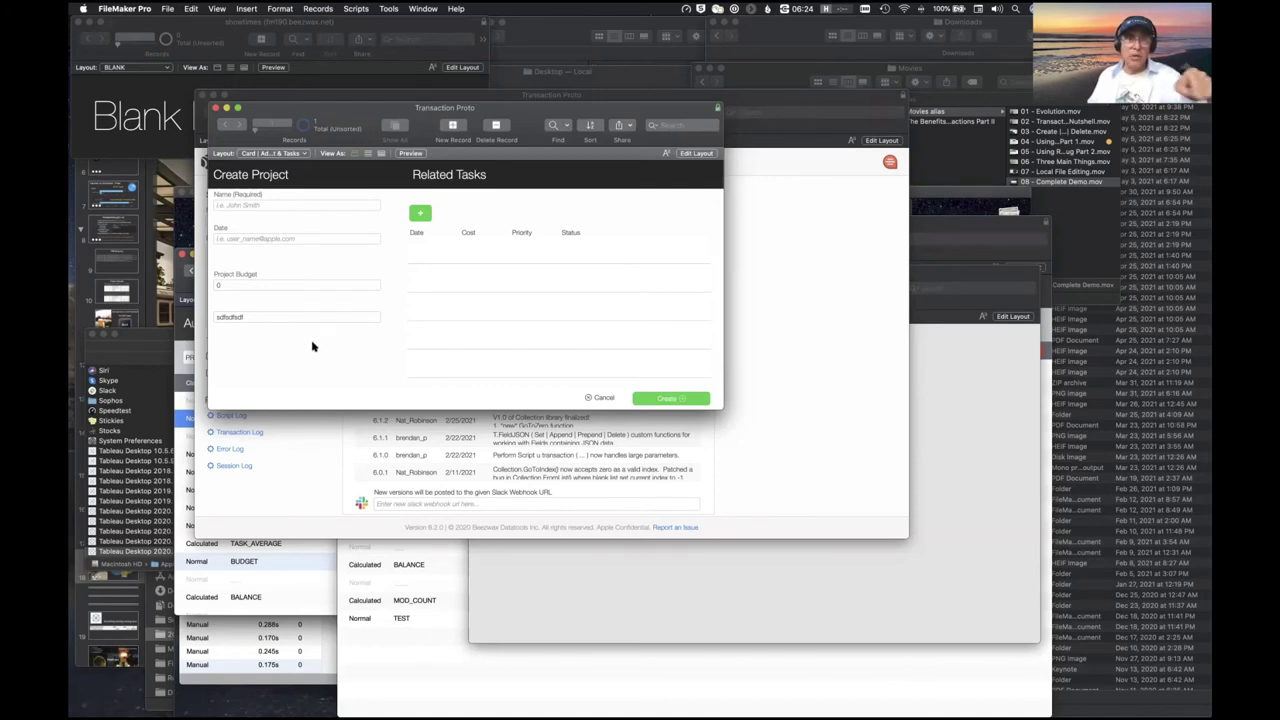
Move the Create Project window aside and clear the local data file's checked-out status in the Transaction Proto settings
{"action": "left_click_drag", "start_coordinate": [331, 124], "coordinate": [346, 366]}
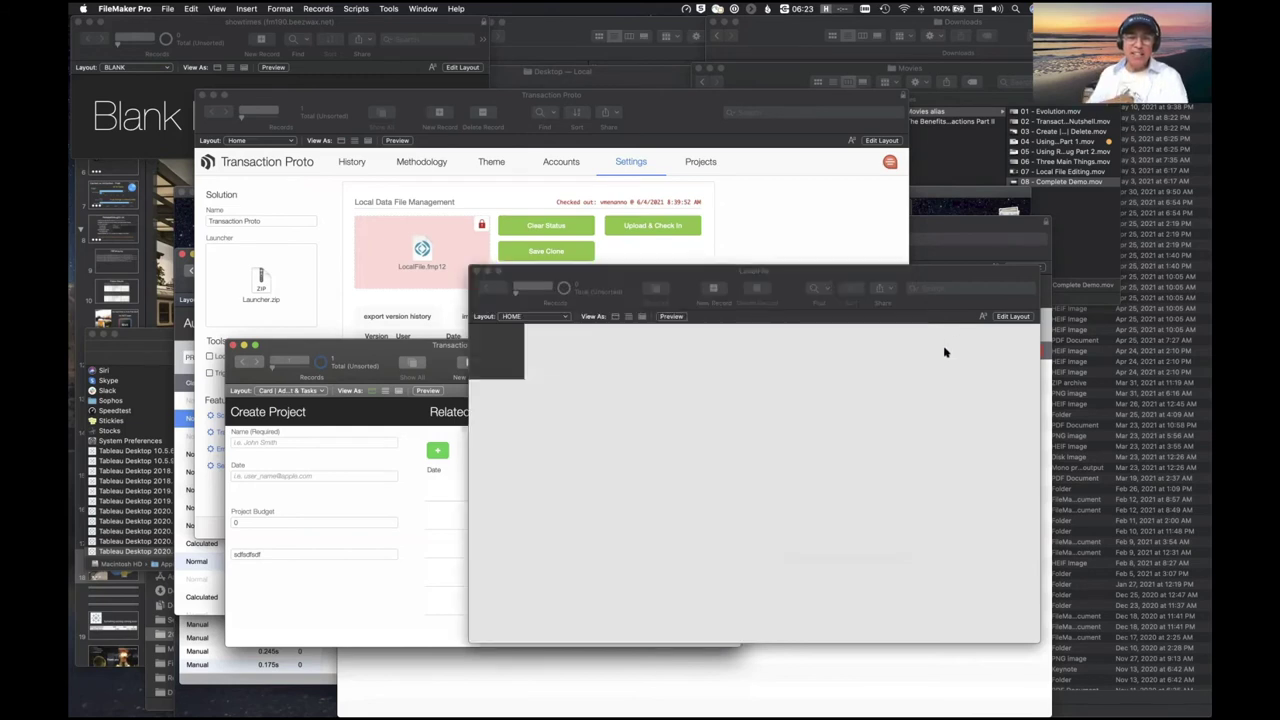
{"action": "left_click", "coordinate": [714, 246]}
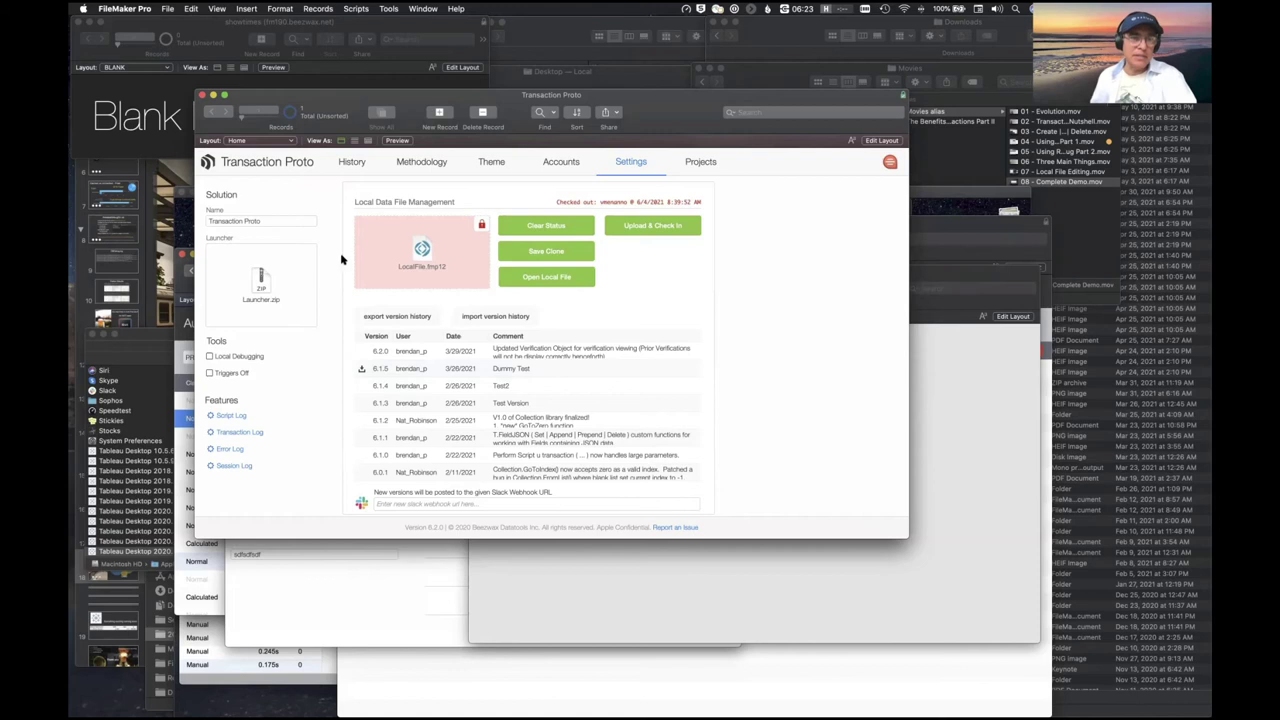
{"action": "left_click", "coordinate": [567, 226]}
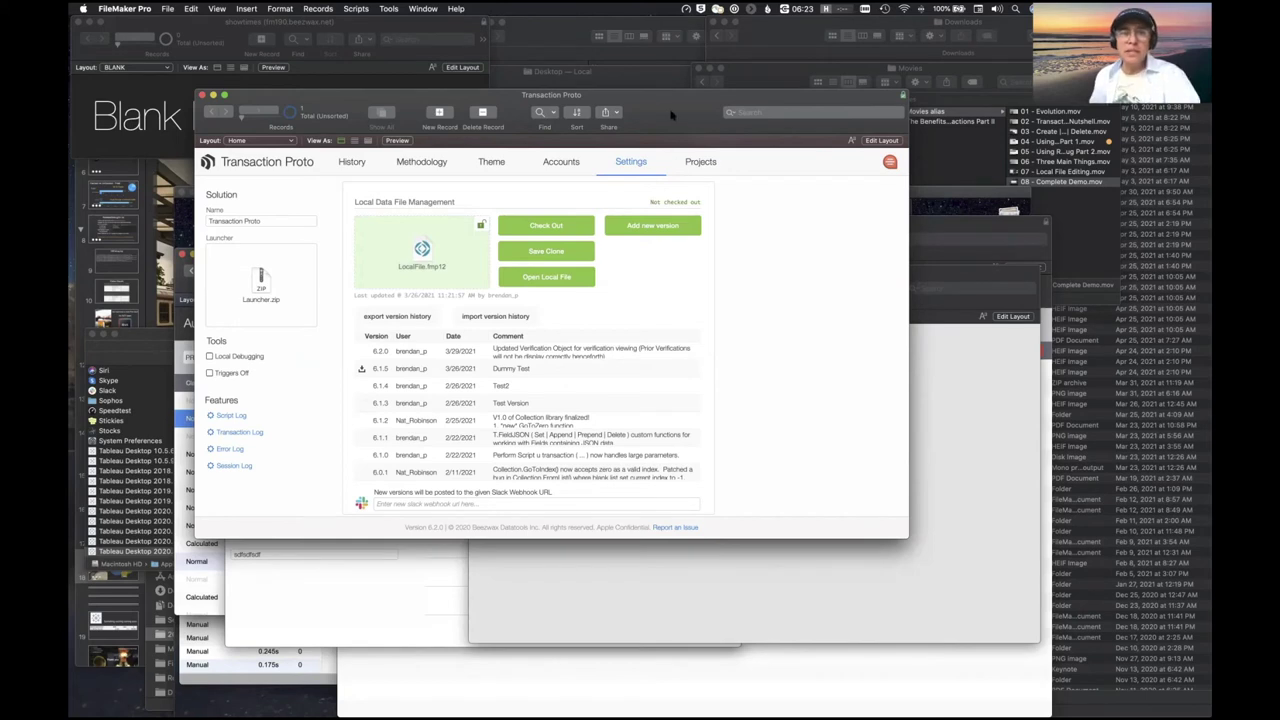
{"action": "left_click_drag", "start_coordinate": [668, 113], "coordinate": [587, 99]}
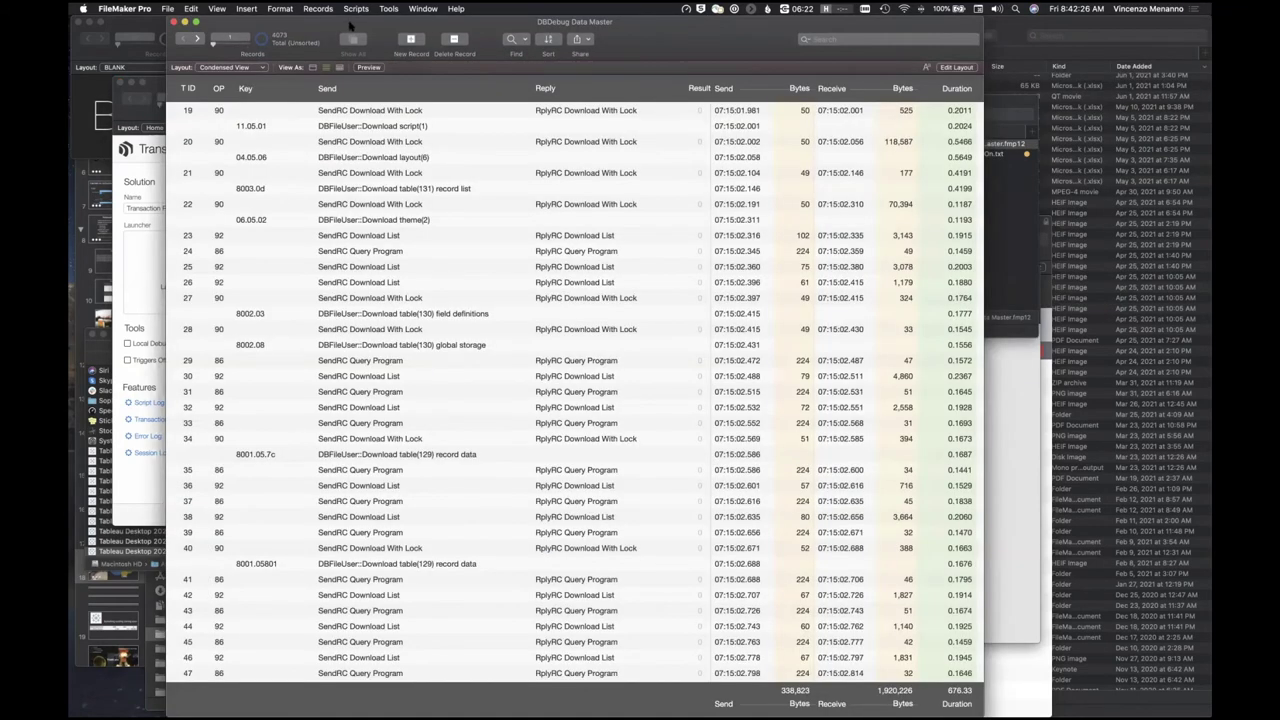
Examine the logged server calls in DBDebug Data Master's Condensed View and switch to the TEST layout
{"action": "left_click_drag", "start_coordinate": [350, 25], "coordinate": [343, 63]}
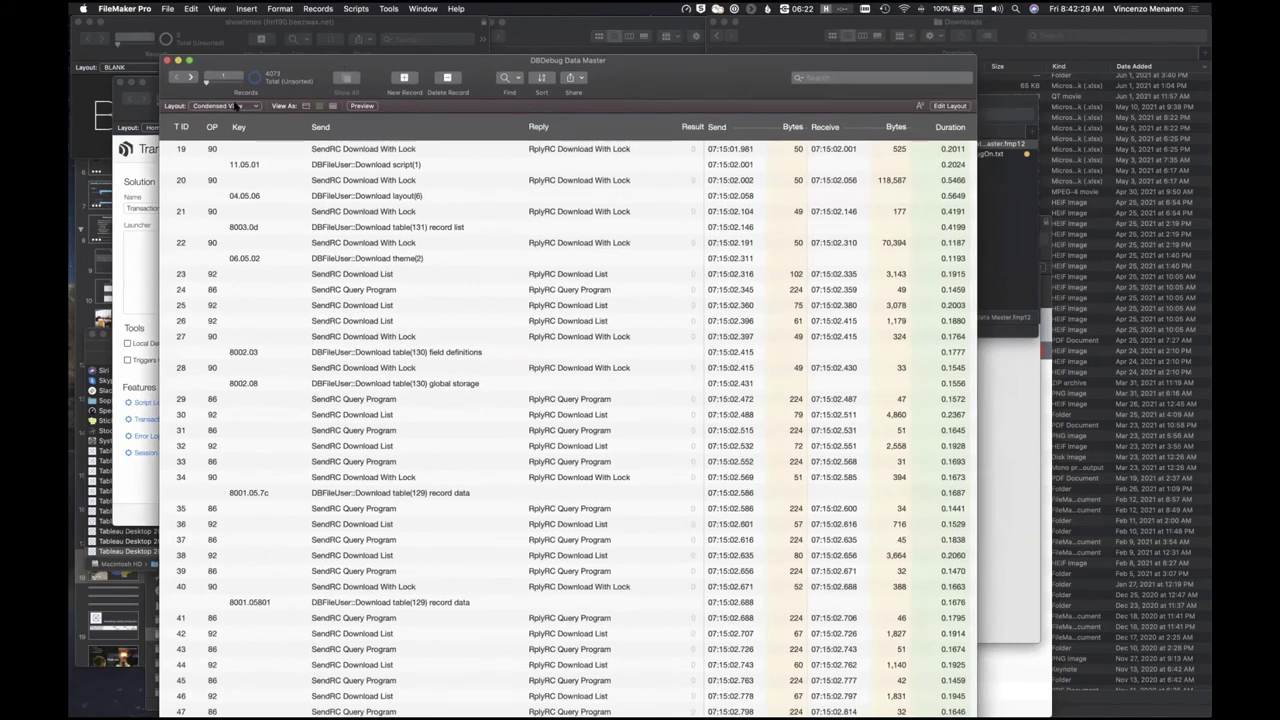
{"action": "left_click", "coordinate": [236, 106]}
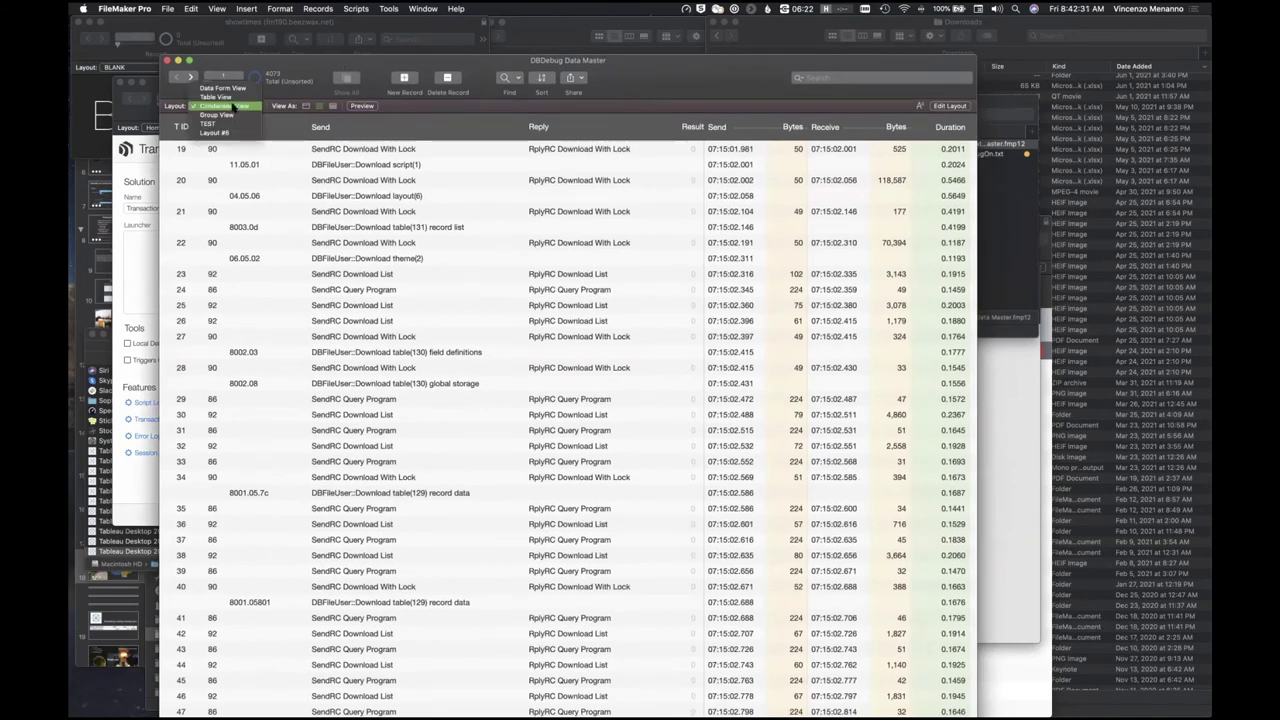
{"action": "left_click", "coordinate": [738, 90]}
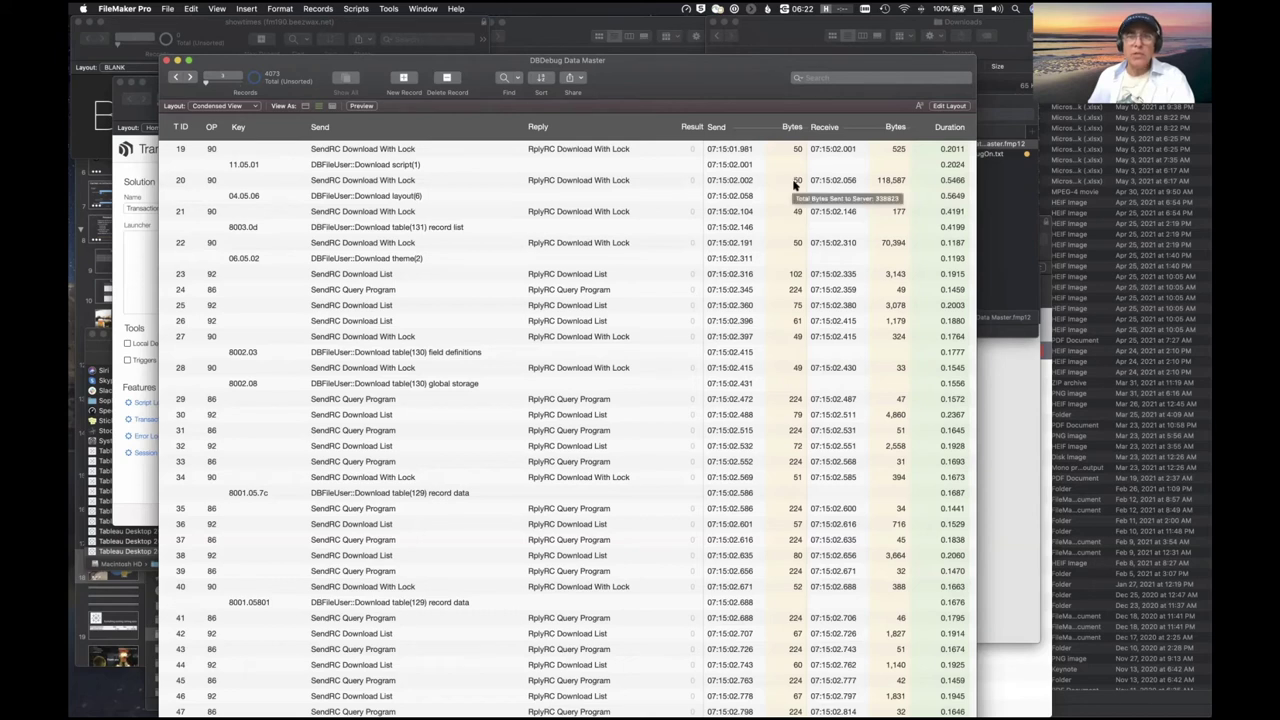
{"action": "mouse_move", "coordinate": [798, 184]}
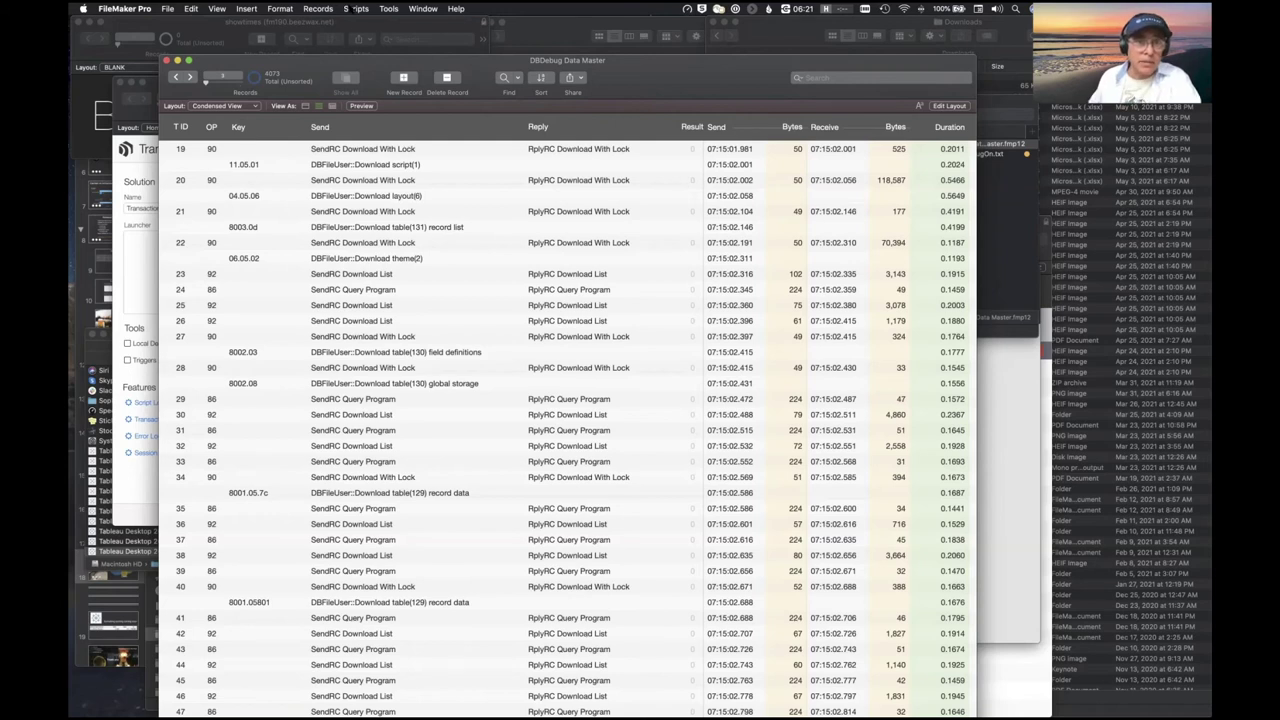
{"action": "left_click", "coordinate": [249, 106]}
{"action": "left_click", "coordinate": [236, 124]}
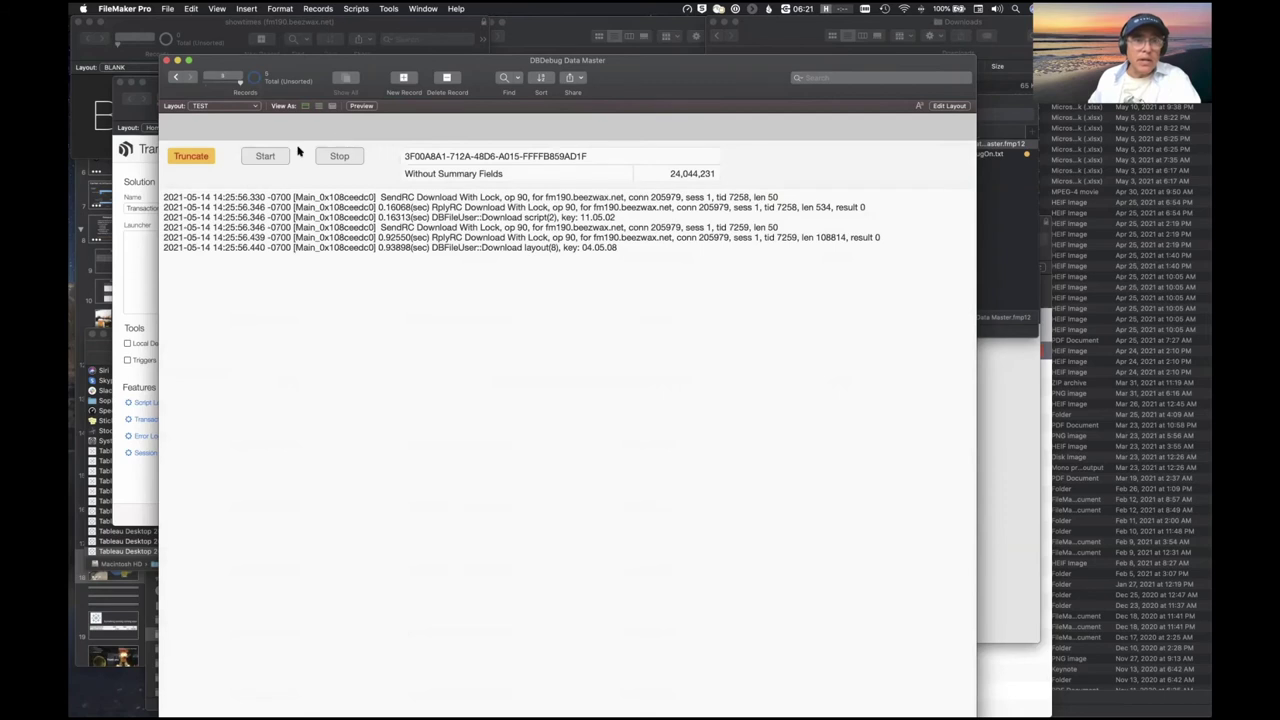
Start a new test record described as dskjlkfsdjsdf and delete it again
{"action": "left_click", "coordinate": [275, 158]}
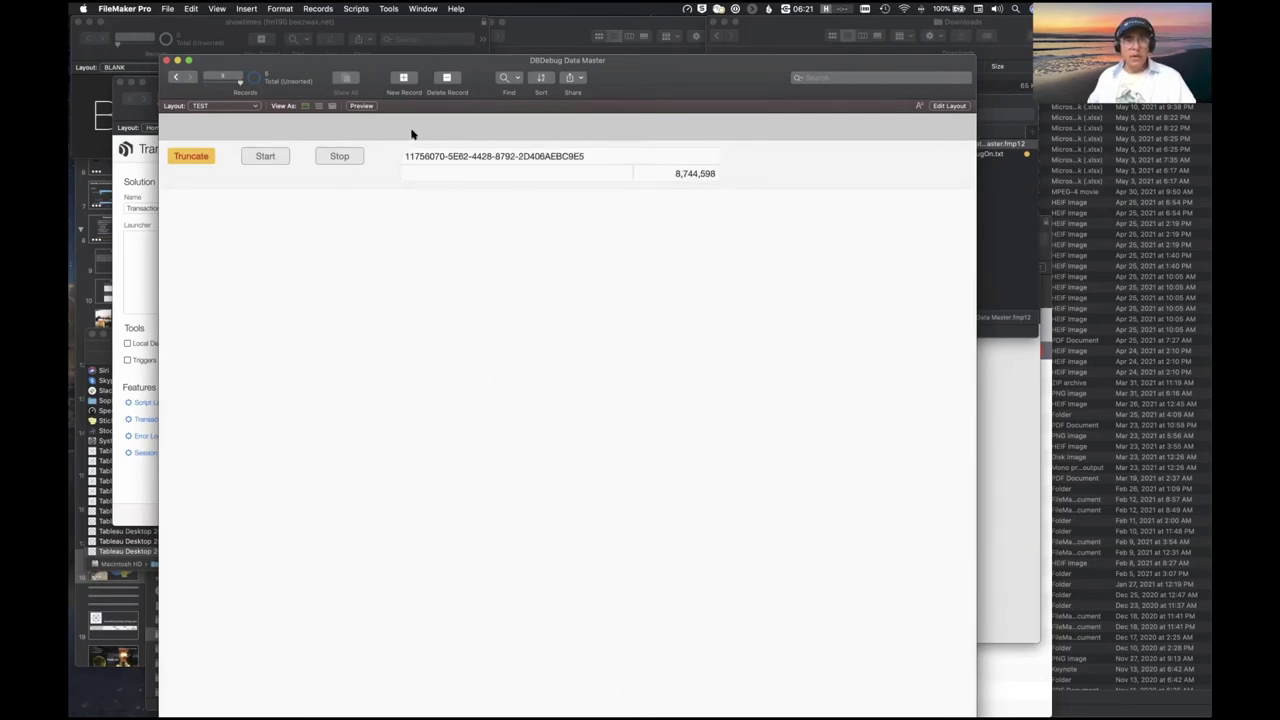
{"action": "left_click", "coordinate": [428, 174]}
{"action": "type", "text": "dskjlkfsdjsdf"}
{"action": "left_click", "coordinate": [443, 140]}
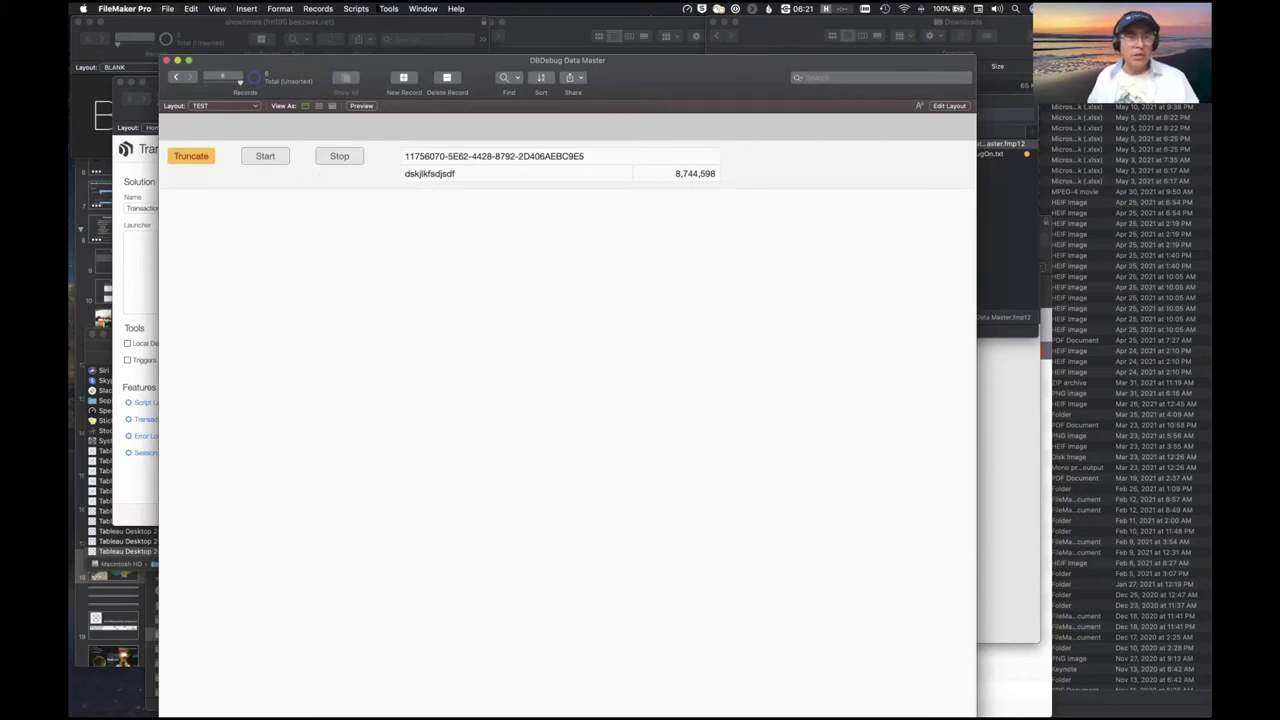
{"action": "key", "text": "super+e"}
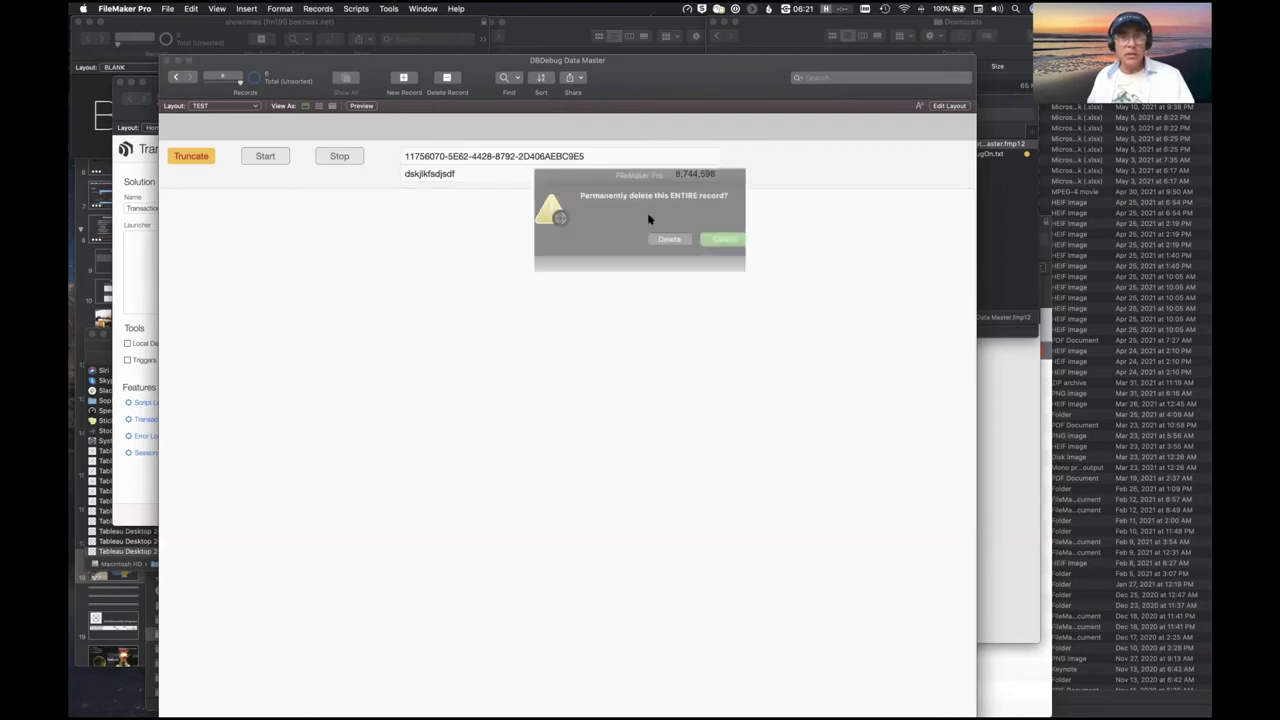
{"action": "key", "text": "Return"}
Run the Group View script to compare calls, bytes and durations per test, and move its window aside
{"action": "left_click", "coordinate": [347, 8]}
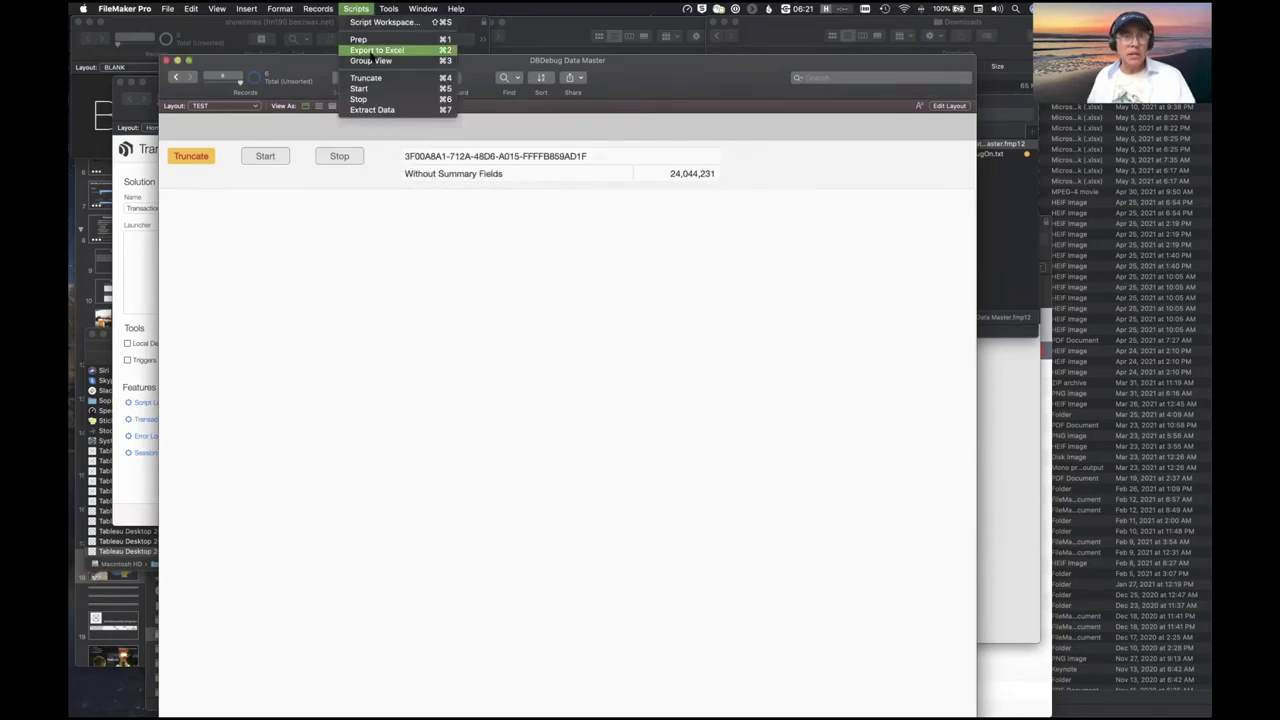
{"action": "left_click", "coordinate": [371, 59]}
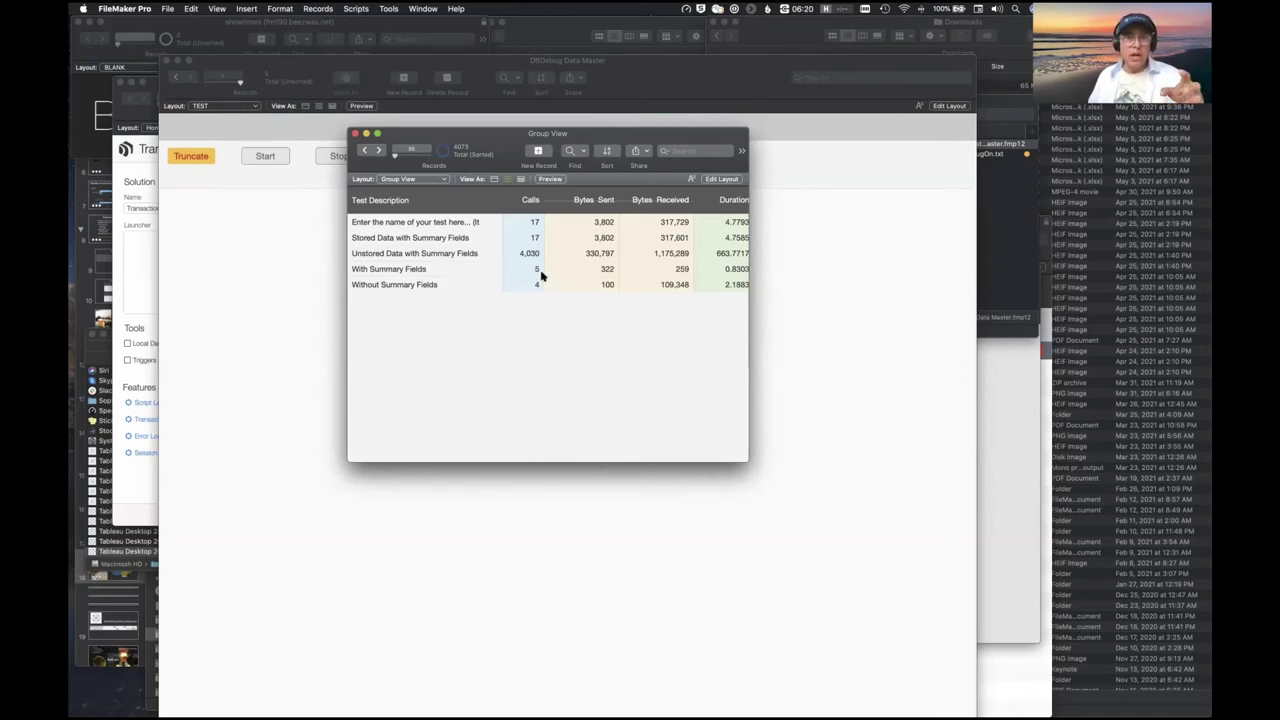
{"action": "mouse_move", "coordinate": [545, 284]}
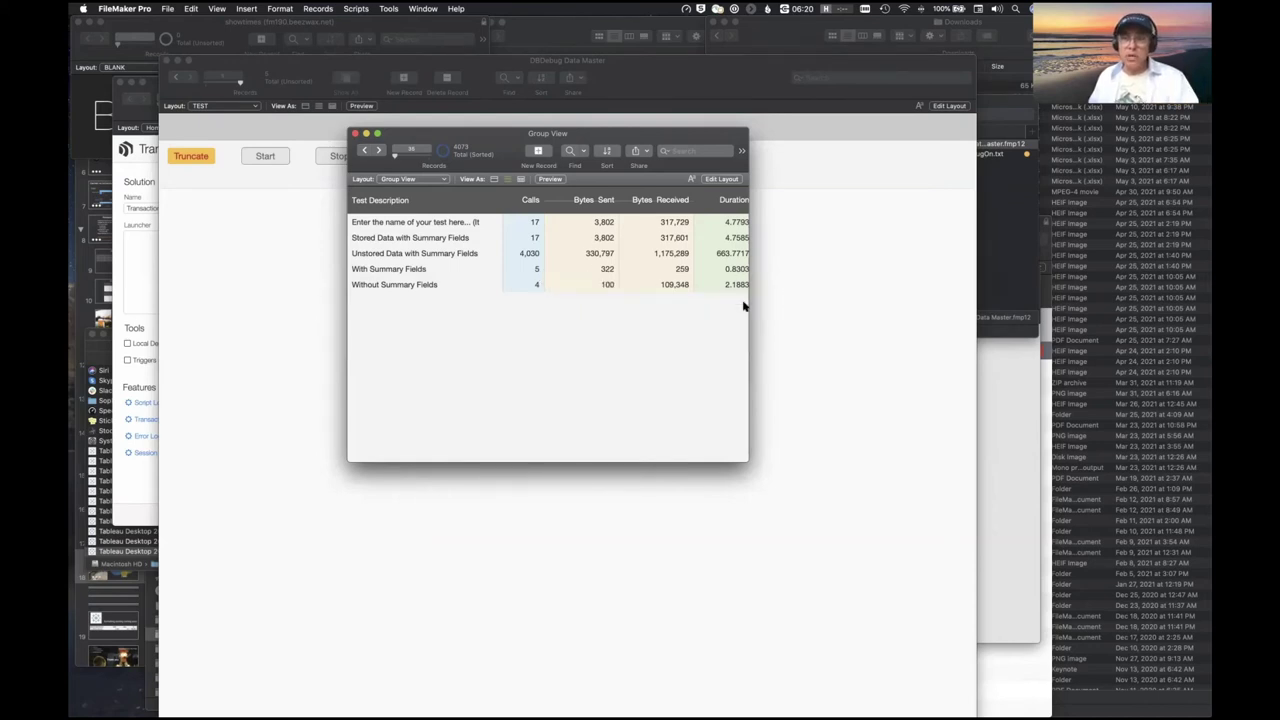
{"action": "double_click", "coordinate": [681, 137]}
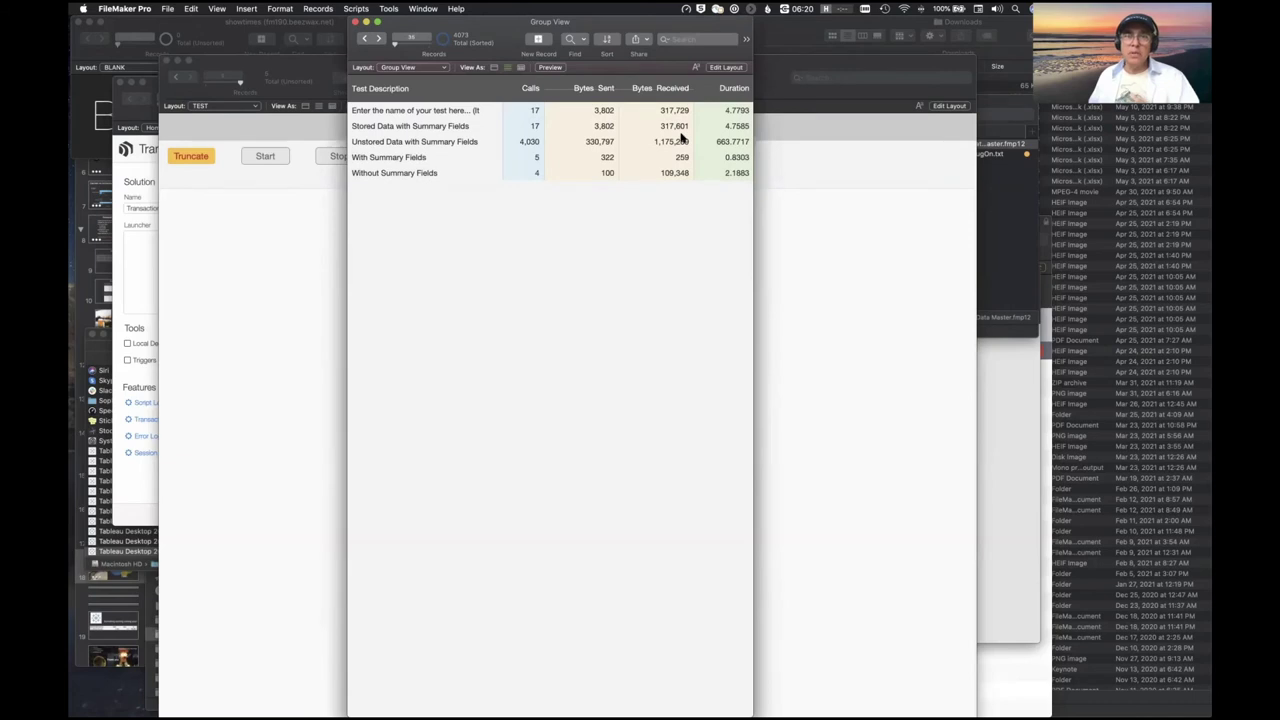
{"action": "double_click", "coordinate": [455, 20]}
{"action": "left_click_drag", "start_coordinate": [471, 277], "coordinate": [755, 170]}
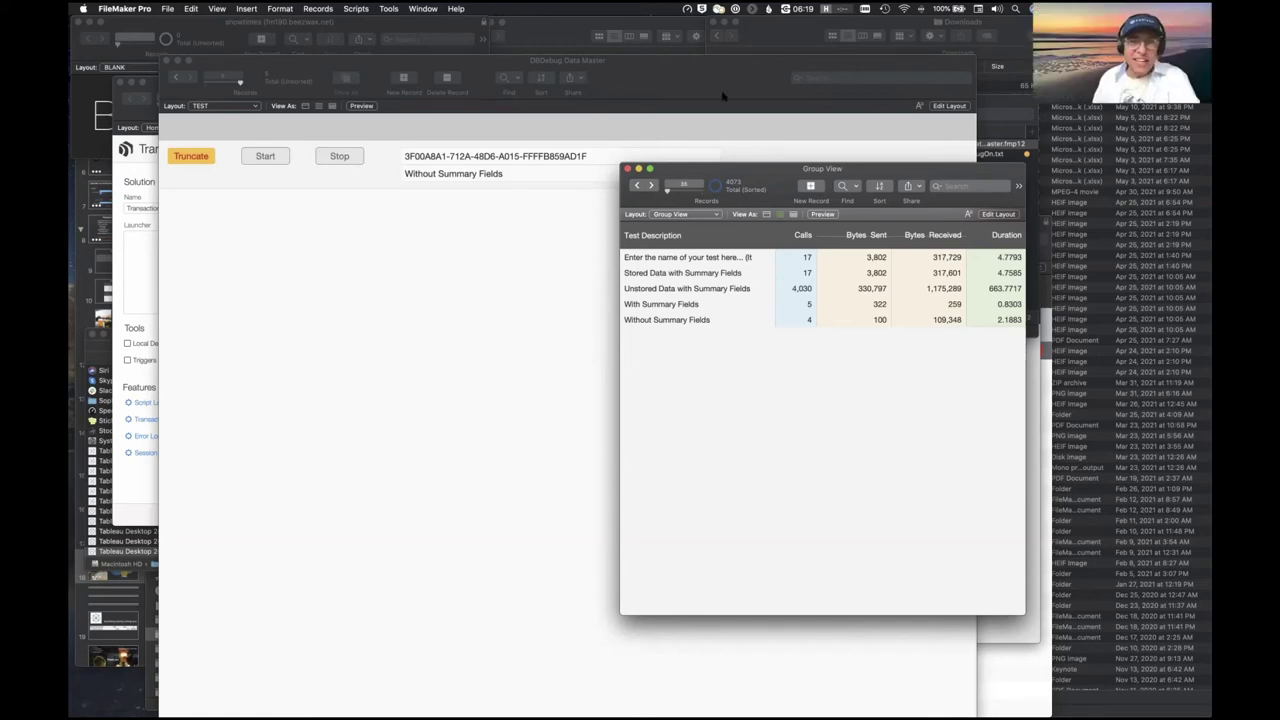
Switch DBDebug Data Master to the Data Form View layout and browse through its individual log records
{"action": "left_click", "coordinate": [710, 121]}
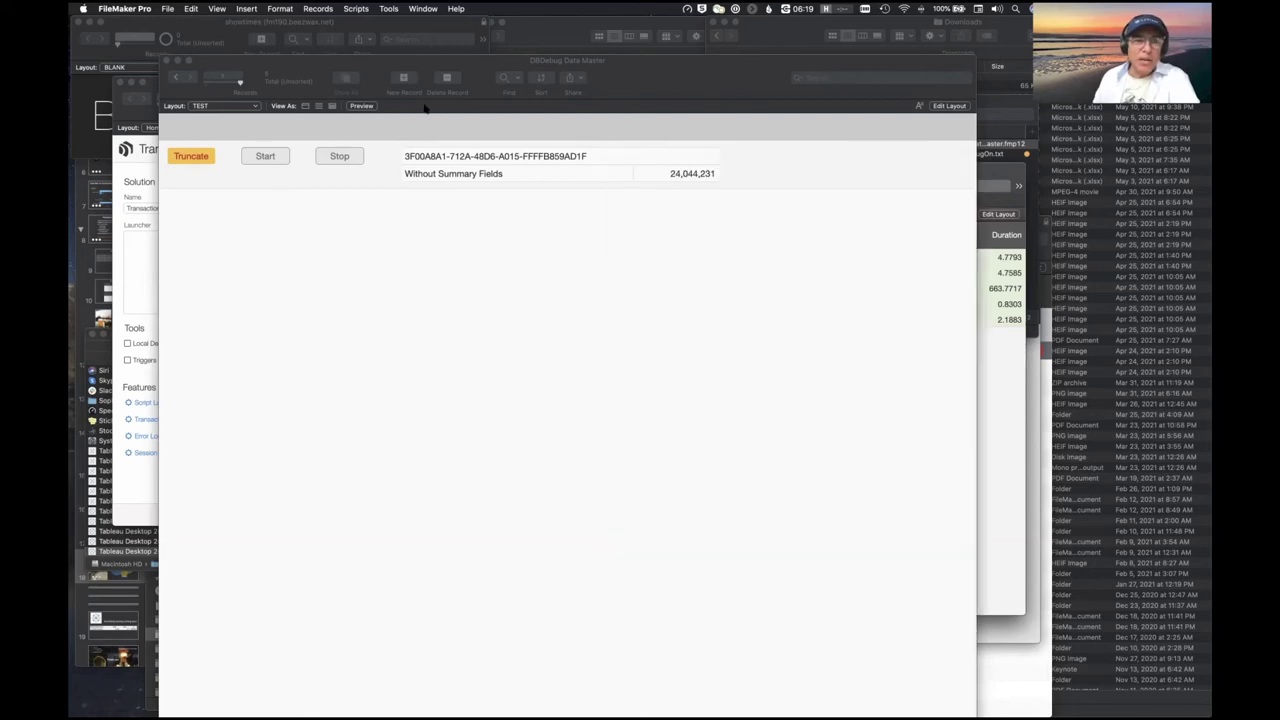
{"action": "left_click", "coordinate": [212, 105]}
{"action": "left_click", "coordinate": [222, 88]}
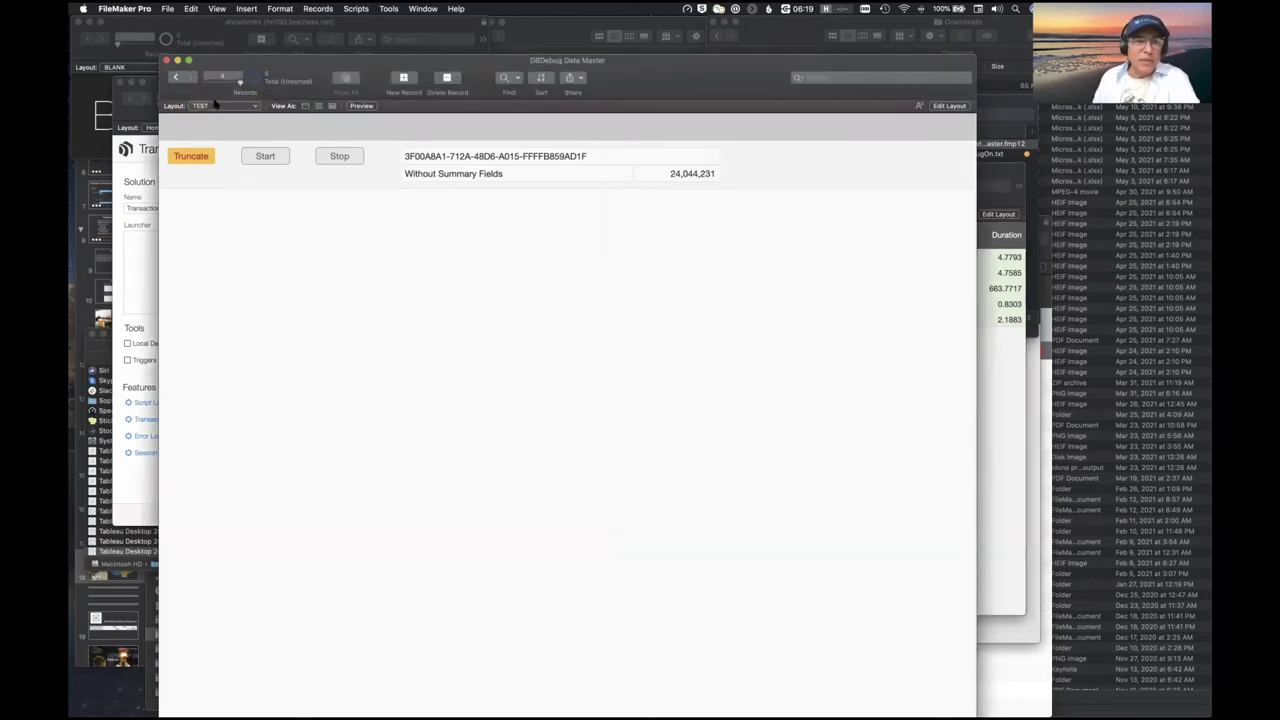
{"action": "left_click", "coordinate": [212, 105]}
{"action": "left_click", "coordinate": [222, 88]}
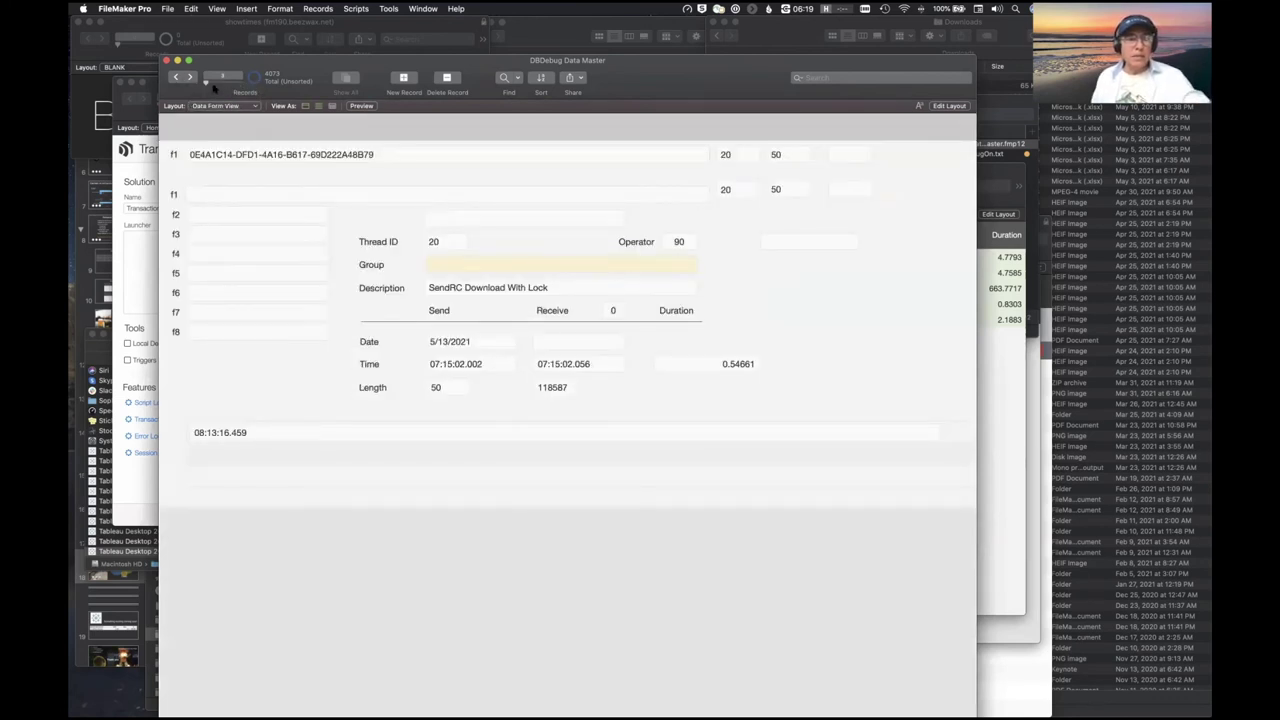
{"action": "left_click_drag", "start_coordinate": [213, 83], "coordinate": [226, 83]}
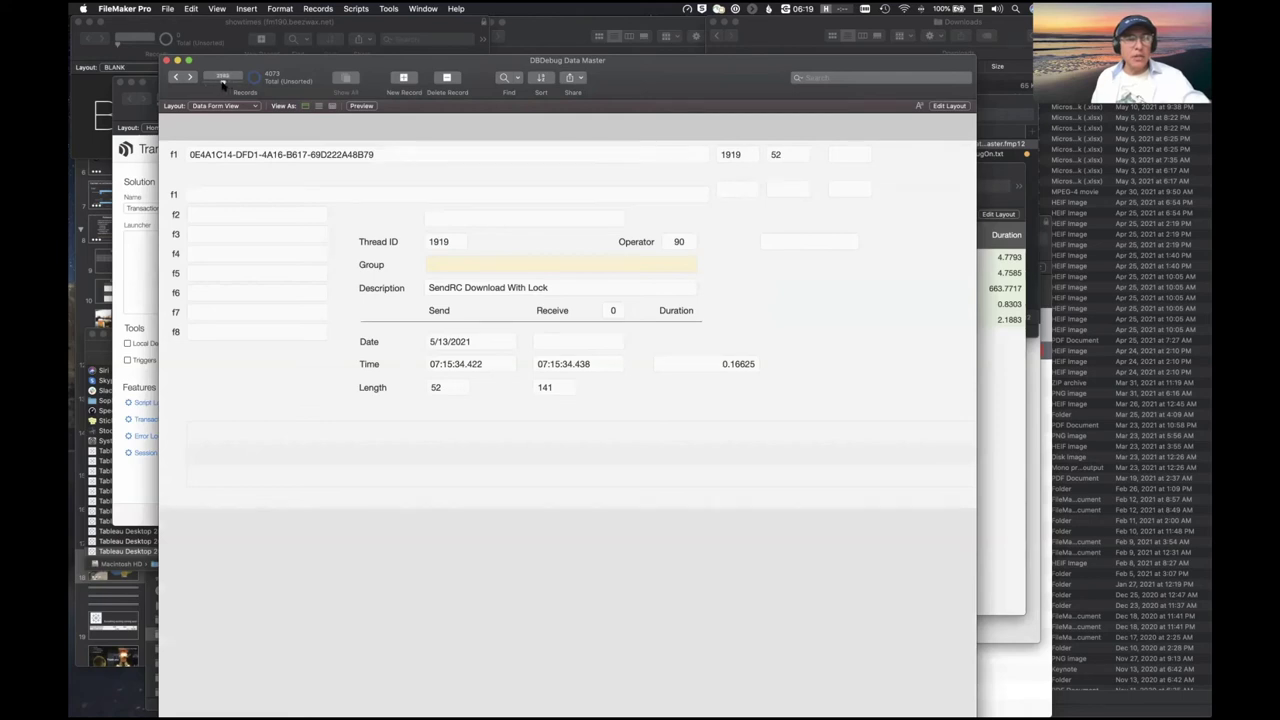
{"action": "left_click_drag", "start_coordinate": [217, 84], "coordinate": [212, 83]}
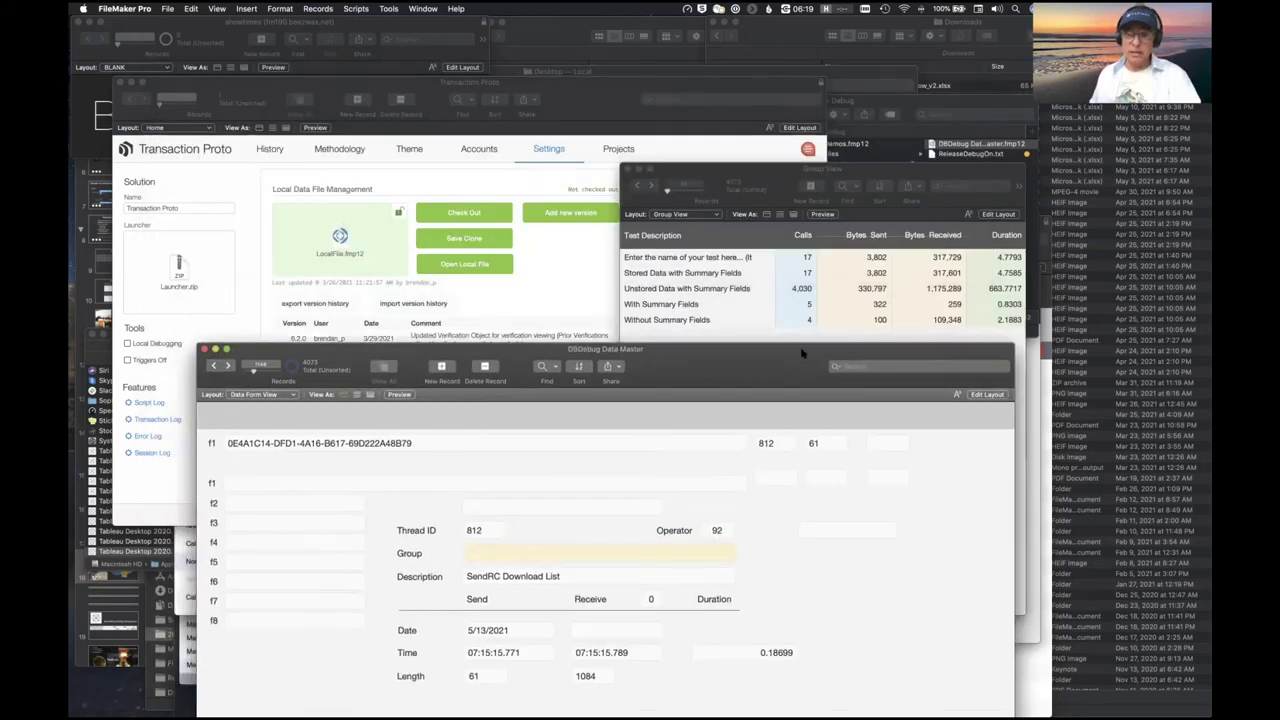
Arrange the DBDebug Data Master and Group View windows to show the record details and the per-test summary together
{"action": "left_click_drag", "start_coordinate": [802, 352], "coordinate": [811, 343]}
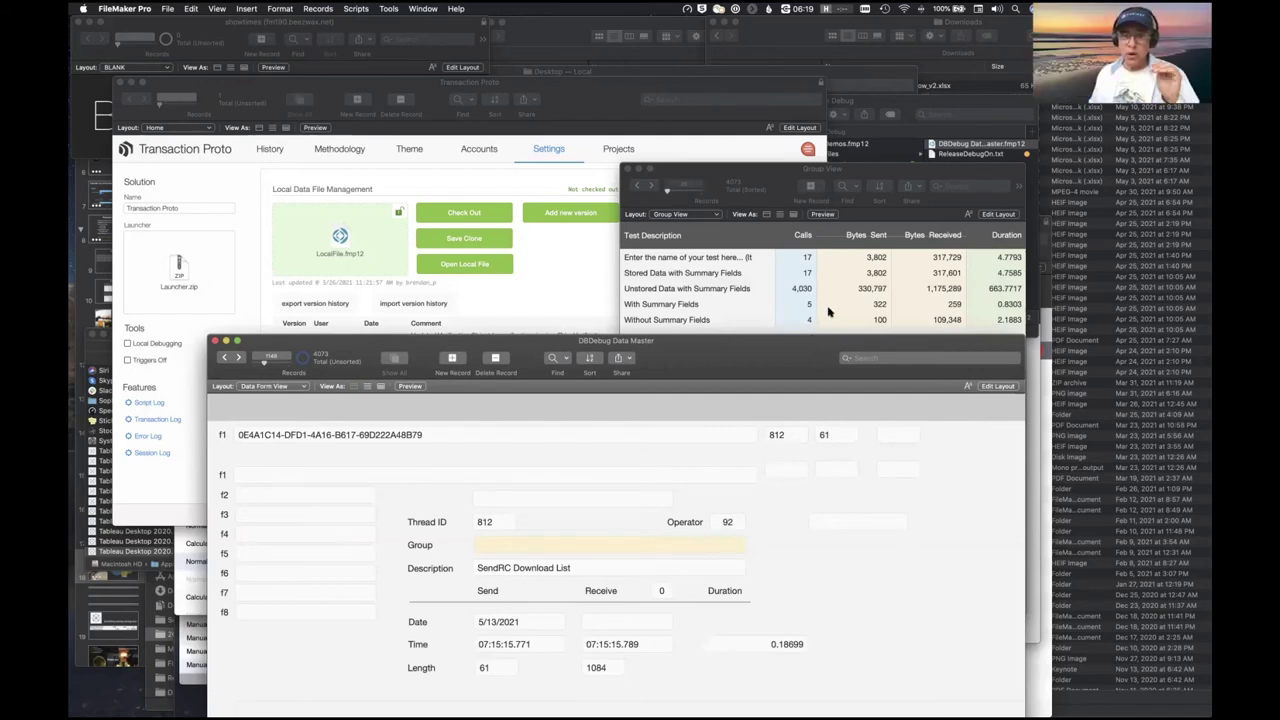
{"action": "mouse_move", "coordinate": [828, 313]}
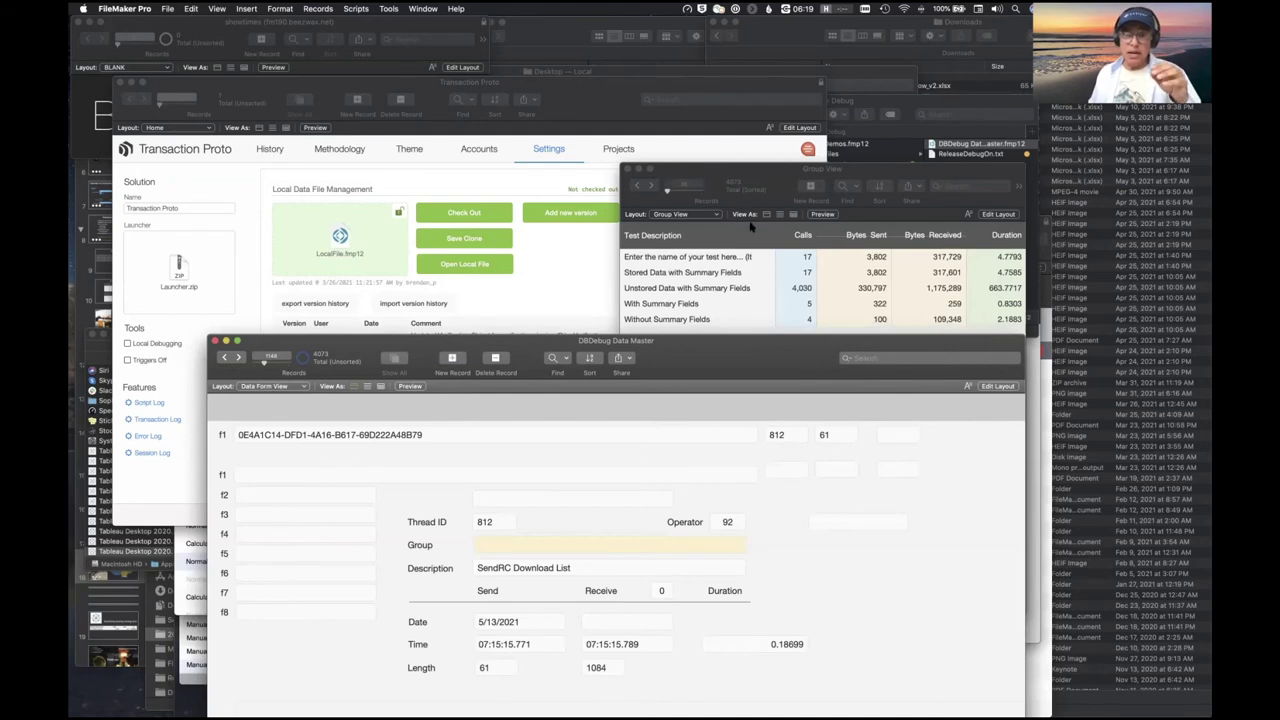
{"action": "left_click_drag", "start_coordinate": [750, 187], "coordinate": [755, 104]}
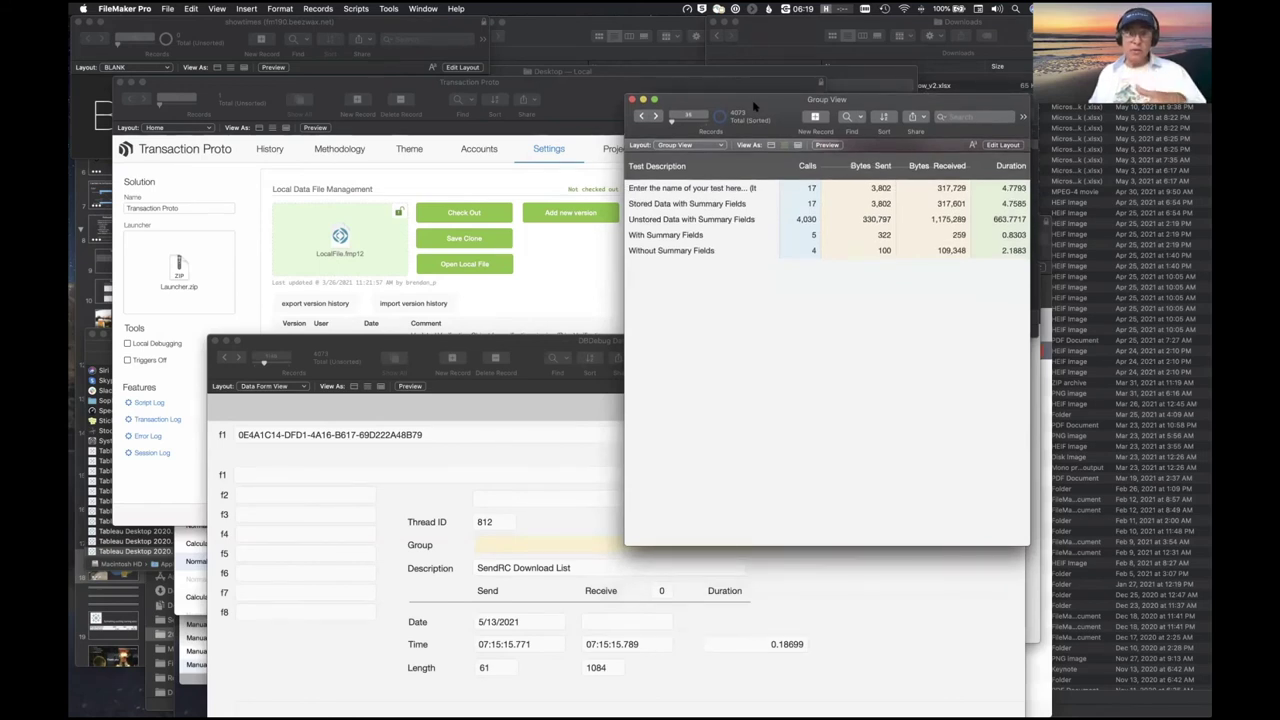
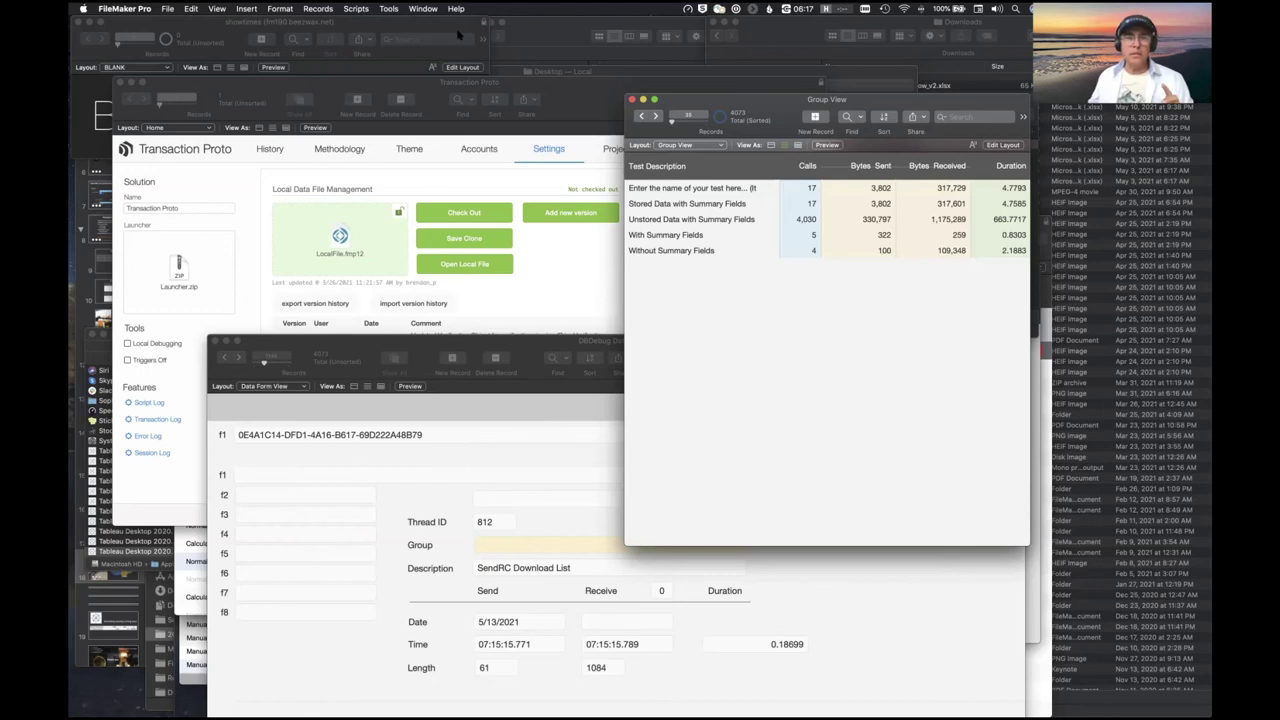
Select the Test Demo project in Transaction Proto's Projects list and view the form for creating a project with tasks
{"action": "left_click", "coordinate": [558, 87]}
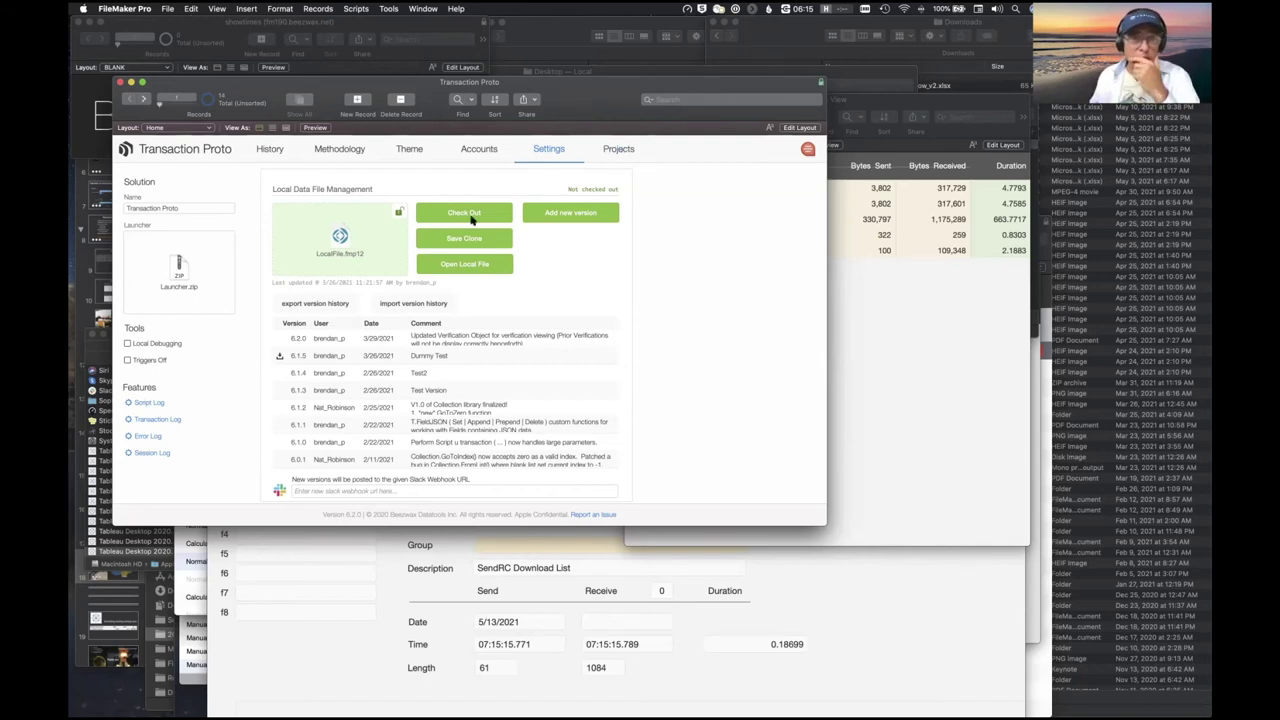
{"action": "left_click", "coordinate": [248, 386]}
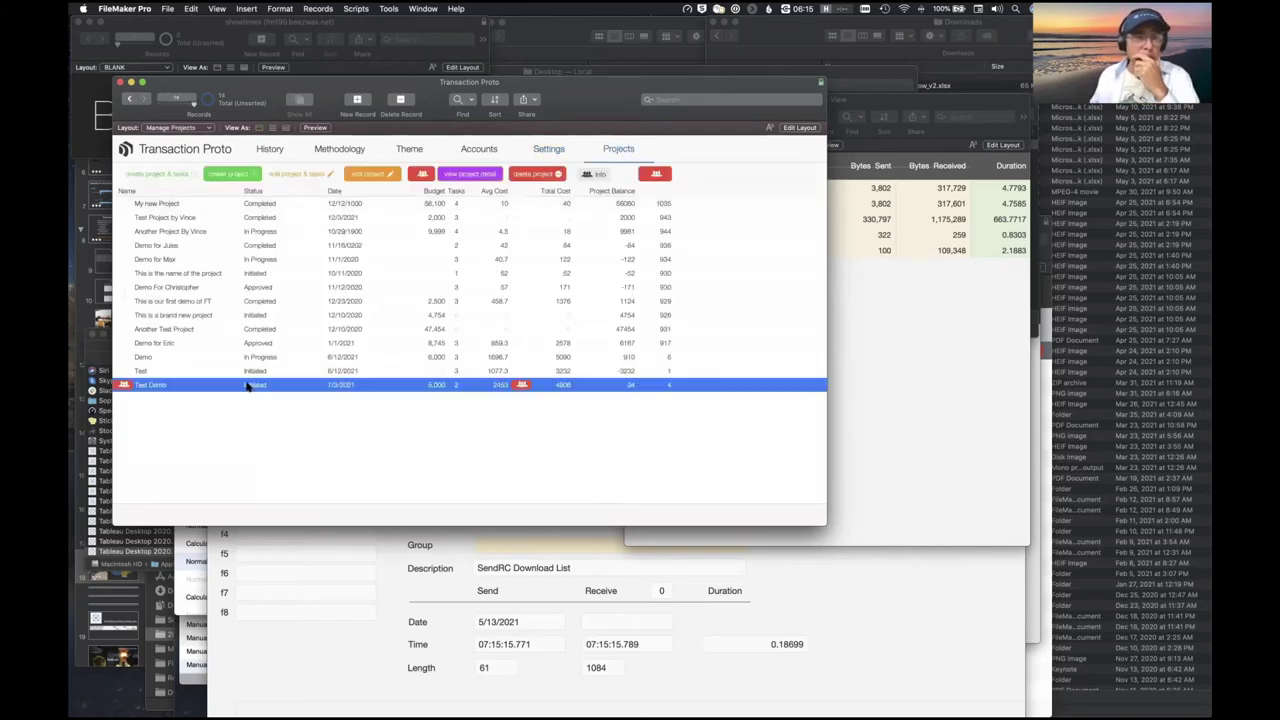
{"action": "left_click", "coordinate": [165, 177]}
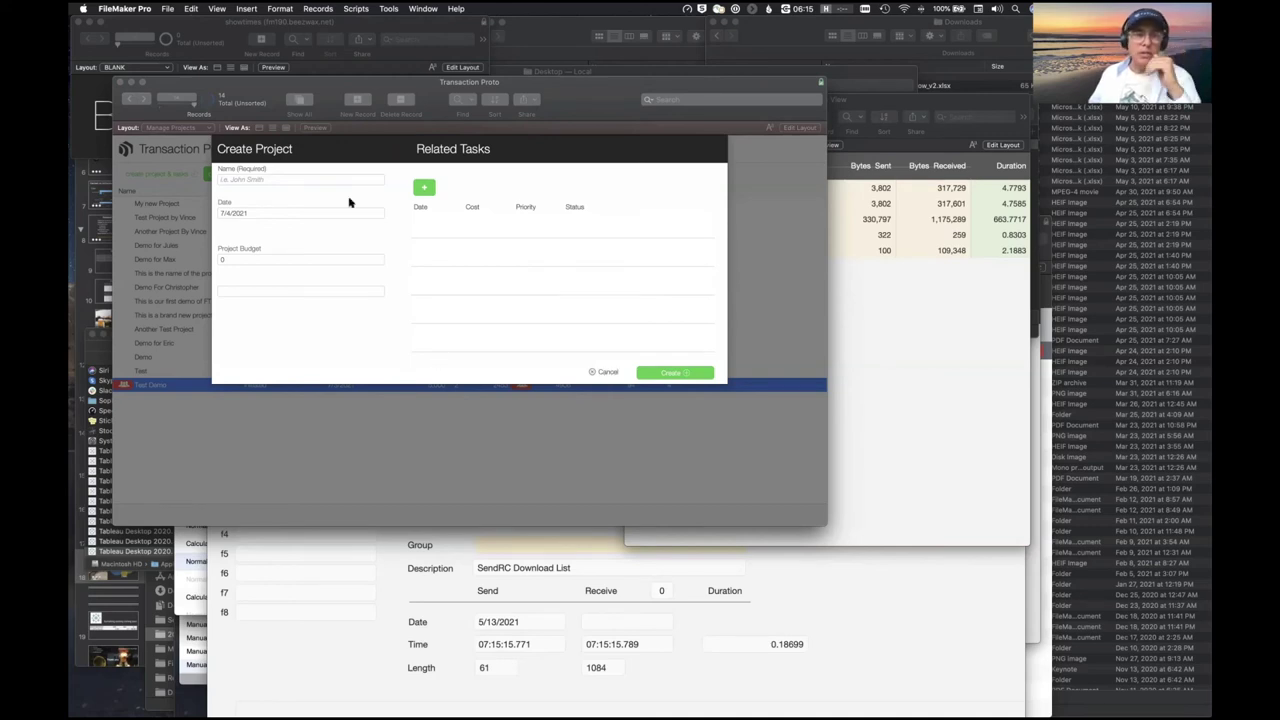
{"action": "key", "text": "Escape"}
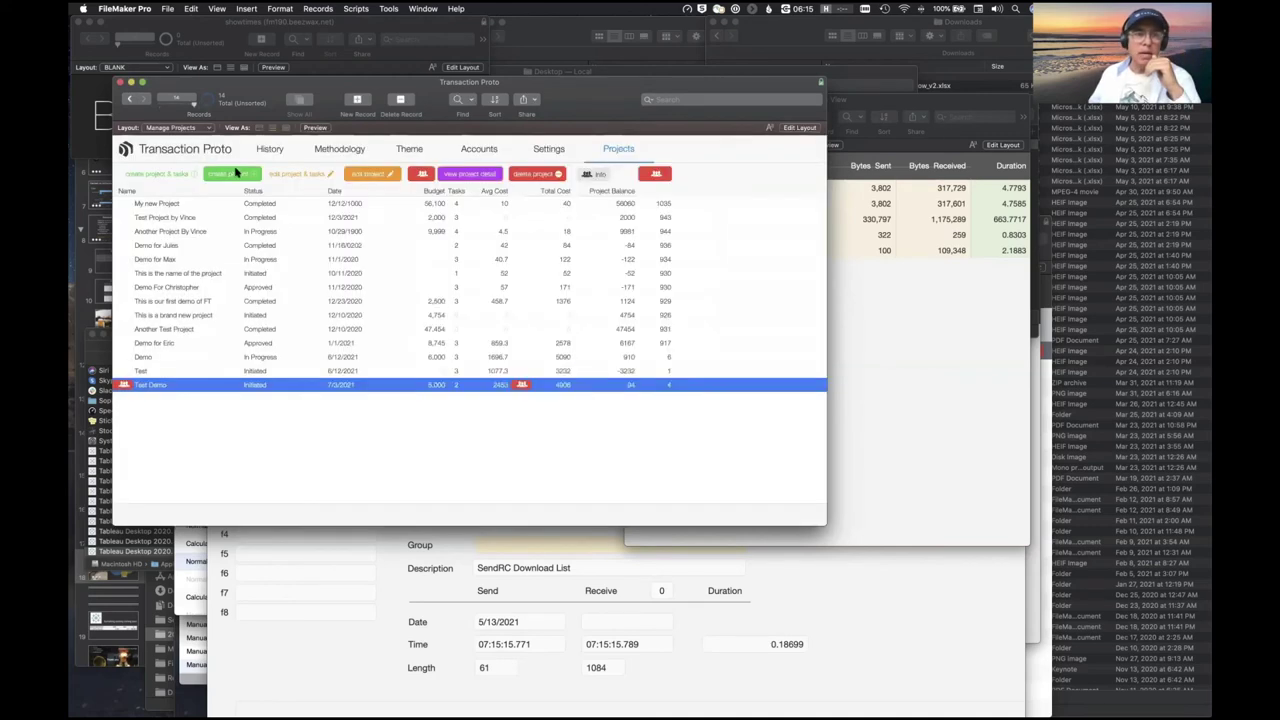
Edit the Test Demo project, setting its status to Approved, and save the transaction
{"action": "left_click", "coordinate": [369, 175]}
{"action": "left_click", "coordinate": [483, 185]}
{"action": "left_click", "coordinate": [472, 245]}
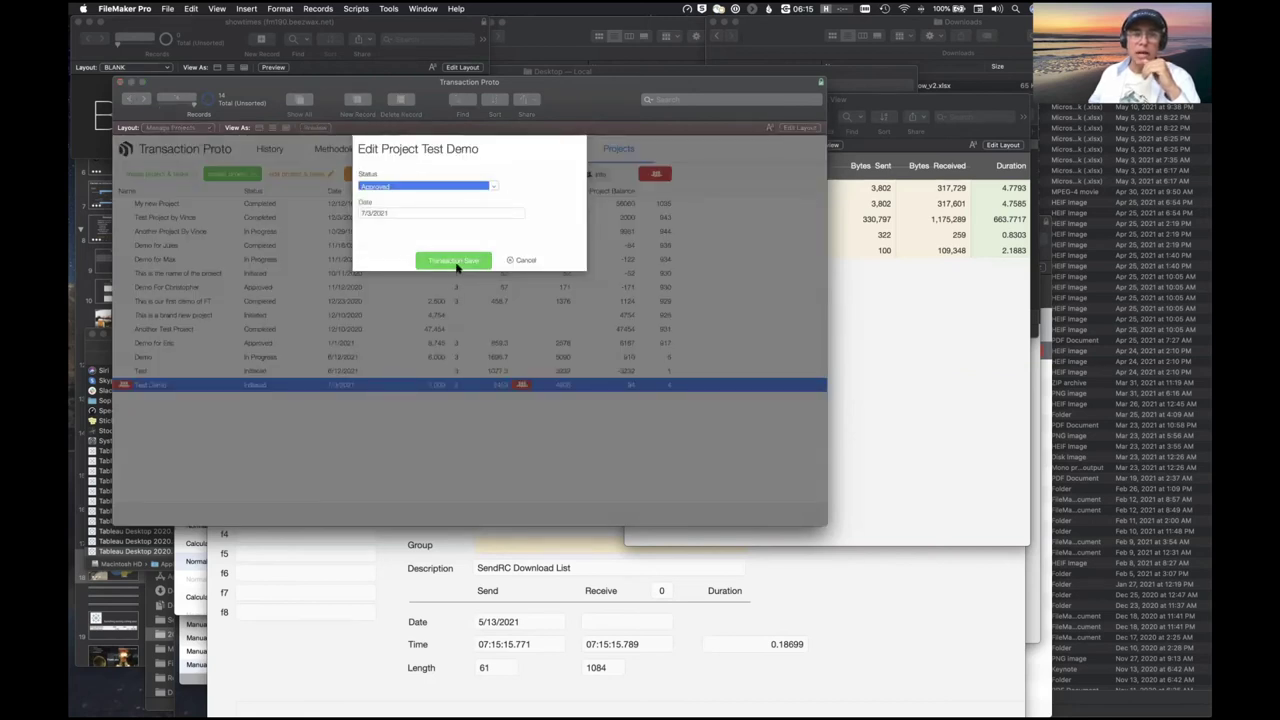
{"action": "left_click", "coordinate": [455, 261]}
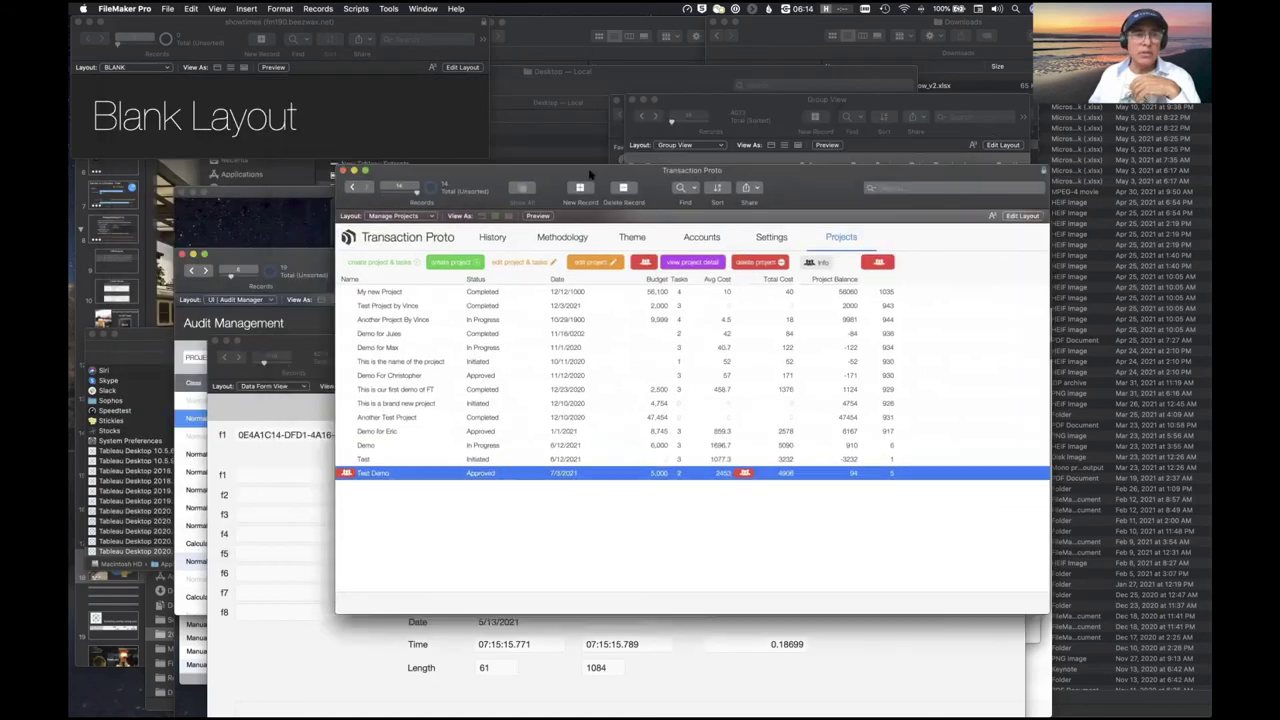
Open a second Transaction Proto window and switch it to the UI | Transactions layout
{"action": "left_click", "coordinate": [252, 258]}
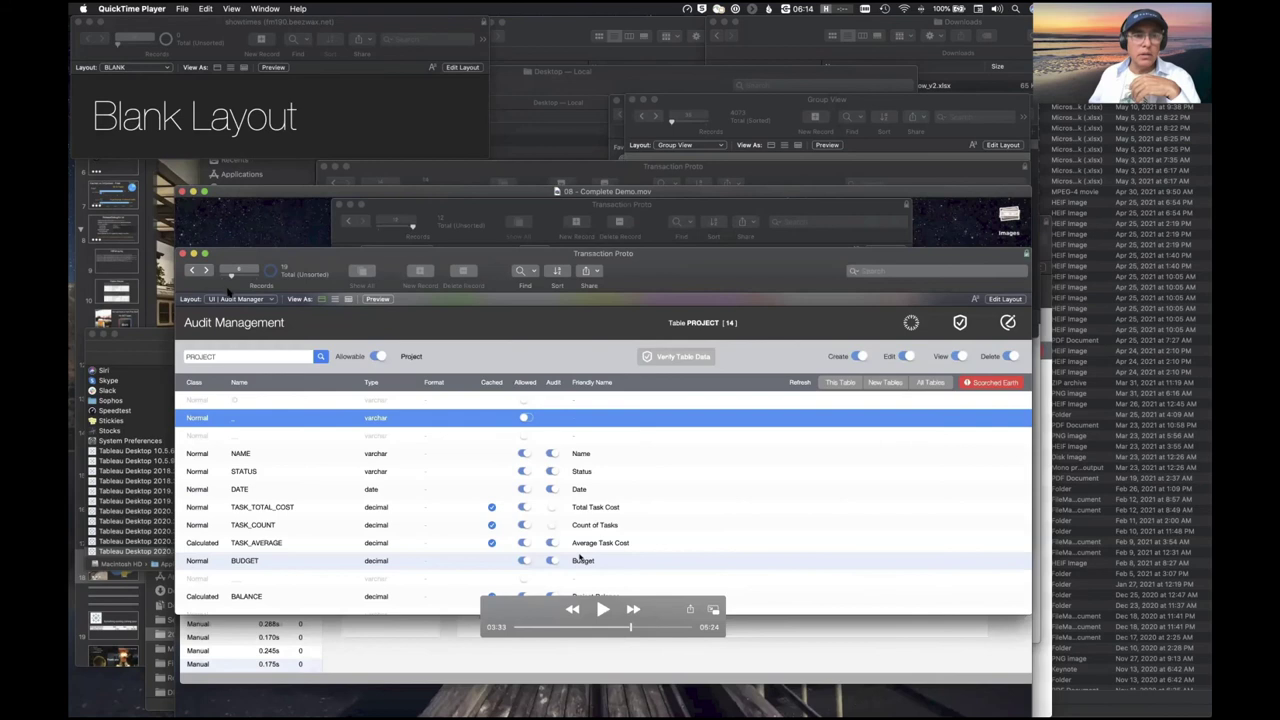
{"action": "left_click", "coordinate": [412, 172]}
{"action": "left_click_drag", "start_coordinate": [418, 169], "coordinate": [273, 132]}
{"action": "left_click", "coordinate": [418, 9]}
{"action": "left_click", "coordinate": [471, 166]}
{"action": "left_click", "coordinate": [252, 138]}
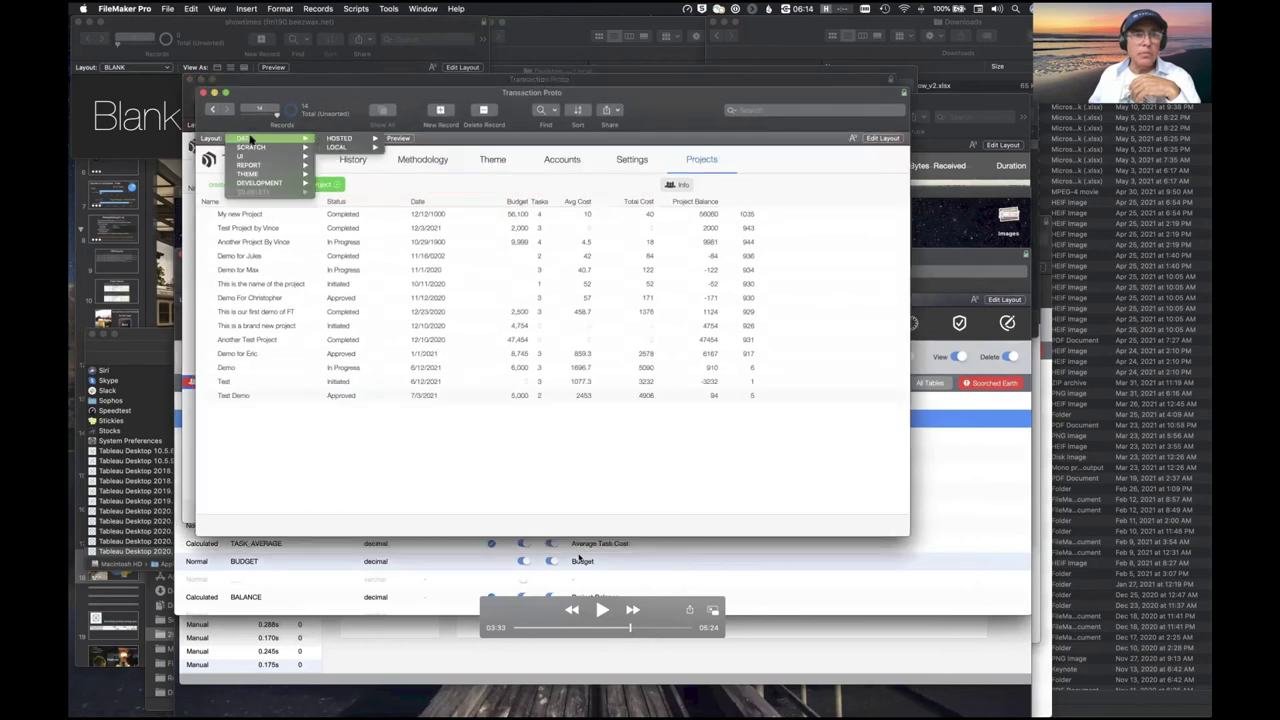
{"action": "mouse_move", "coordinate": [248, 156]}
{"action": "mouse_move", "coordinate": [360, 156]}
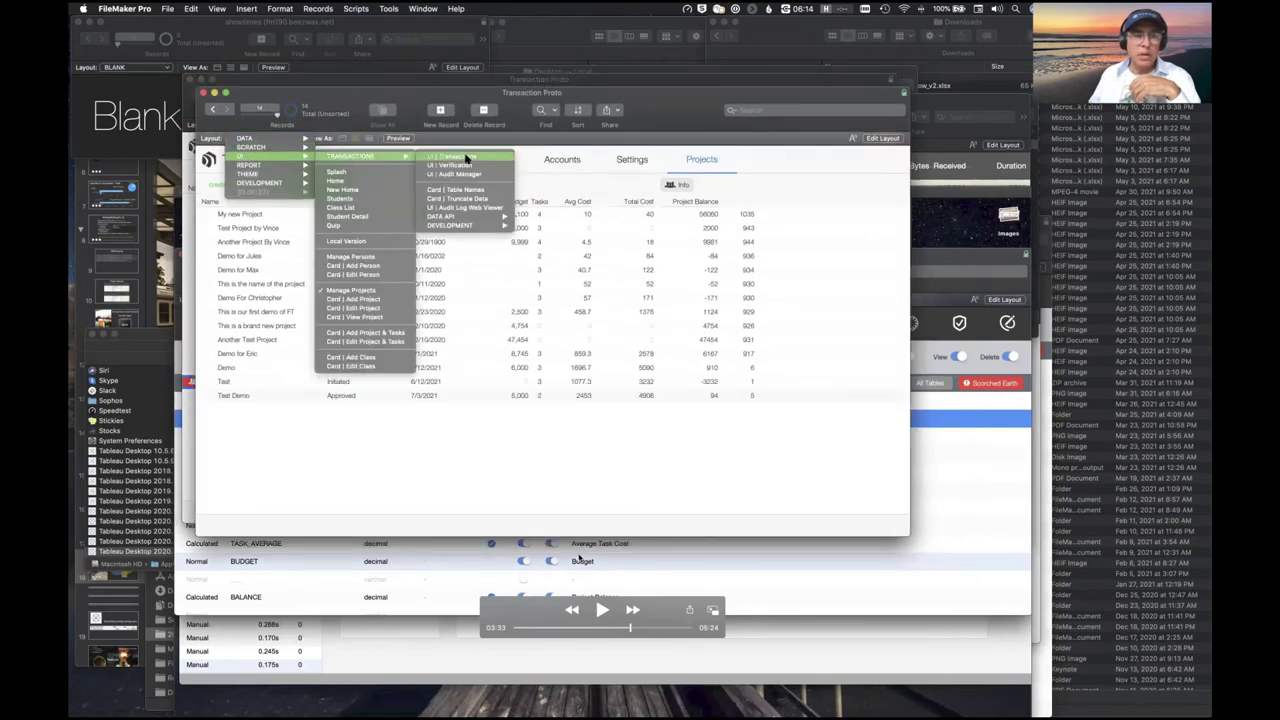
{"action": "left_click", "coordinate": [465, 158]}
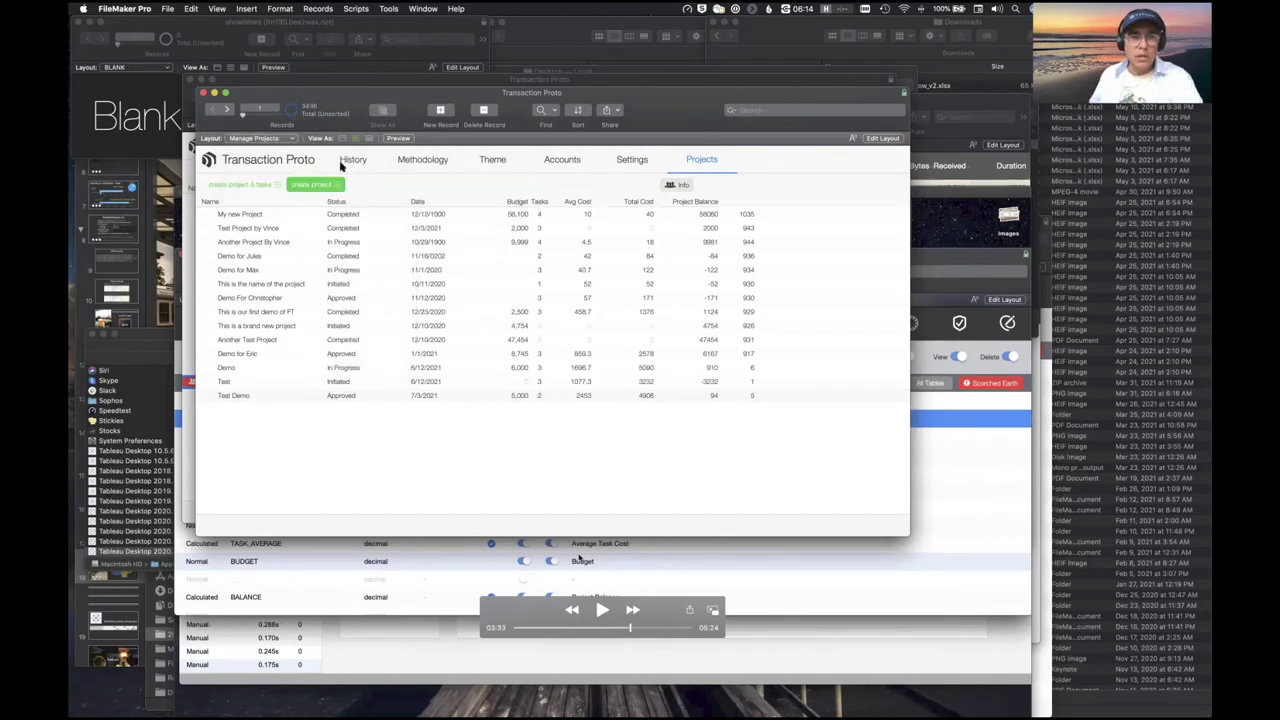
Go to the last transaction record and widen its window to show the audited field's before and after values
{"action": "left_click_drag", "start_coordinate": [241, 116], "coordinate": [277, 114]}
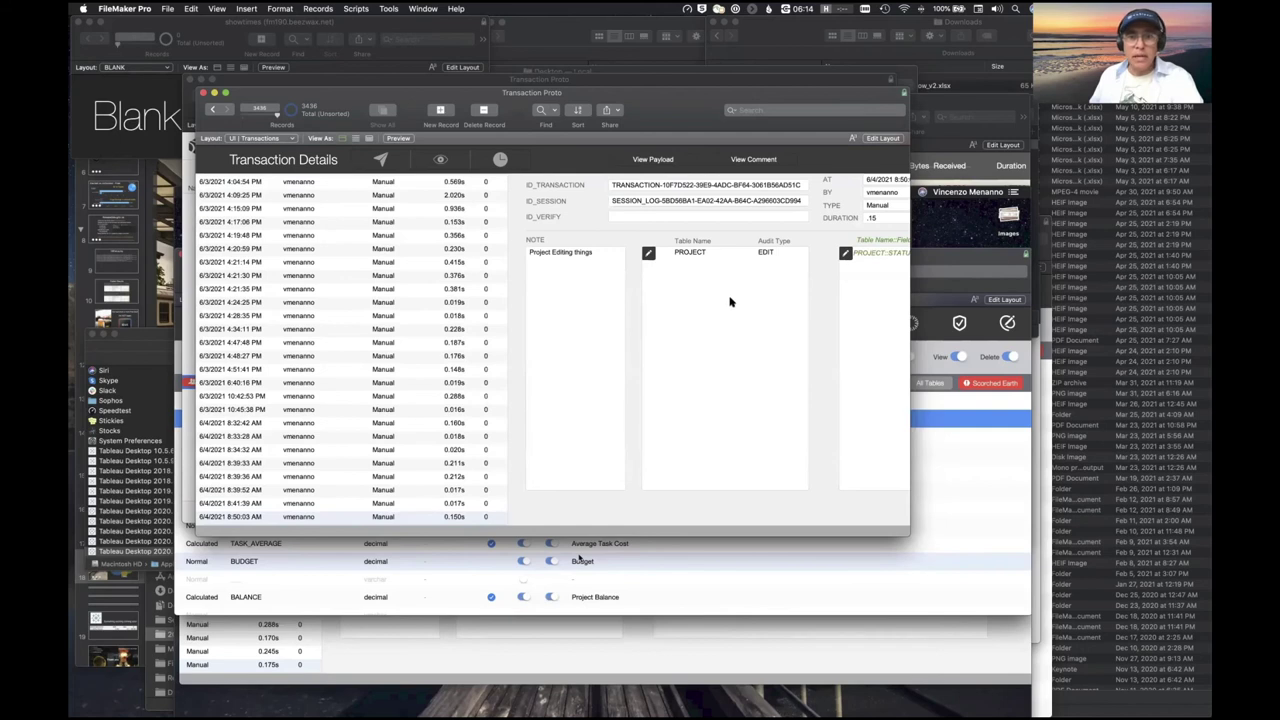
{"action": "left_click_drag", "start_coordinate": [757, 101], "coordinate": [693, 119]}
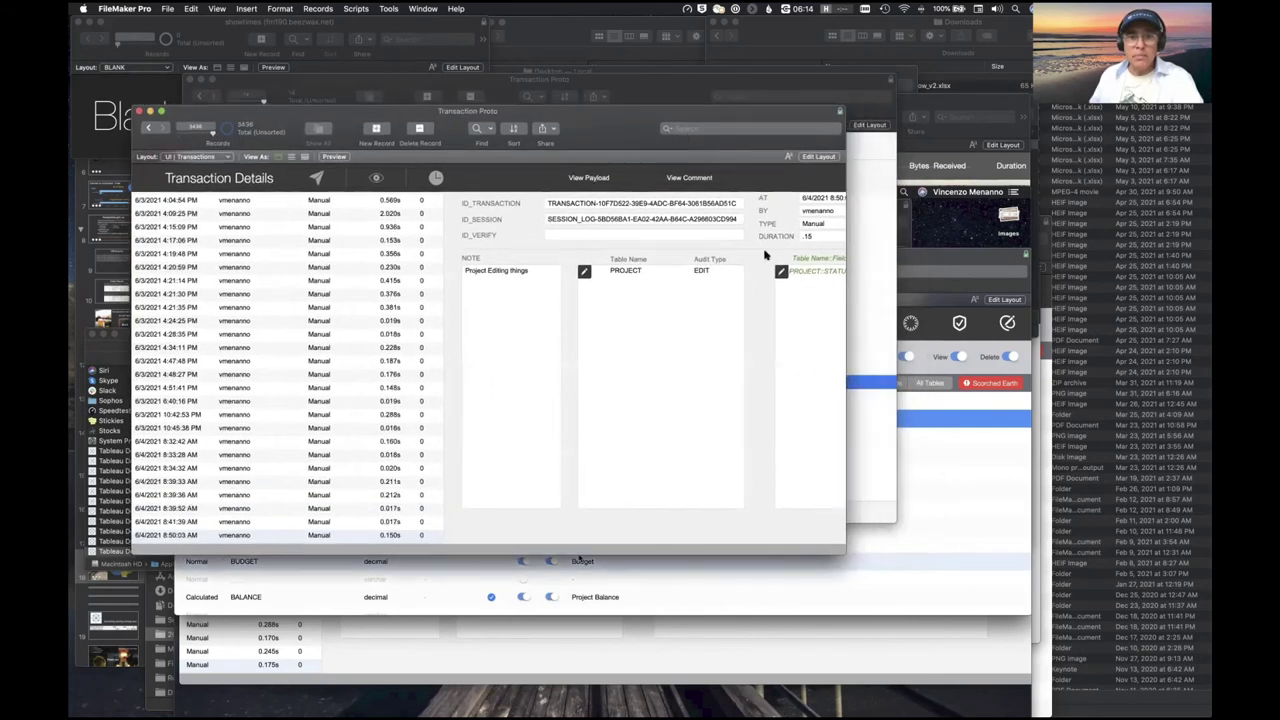
{"action": "left_click_drag", "start_coordinate": [843, 246], "coordinate": [1050, 232]}
{"action": "left_click_drag", "start_coordinate": [828, 136], "coordinate": [810, 135]}
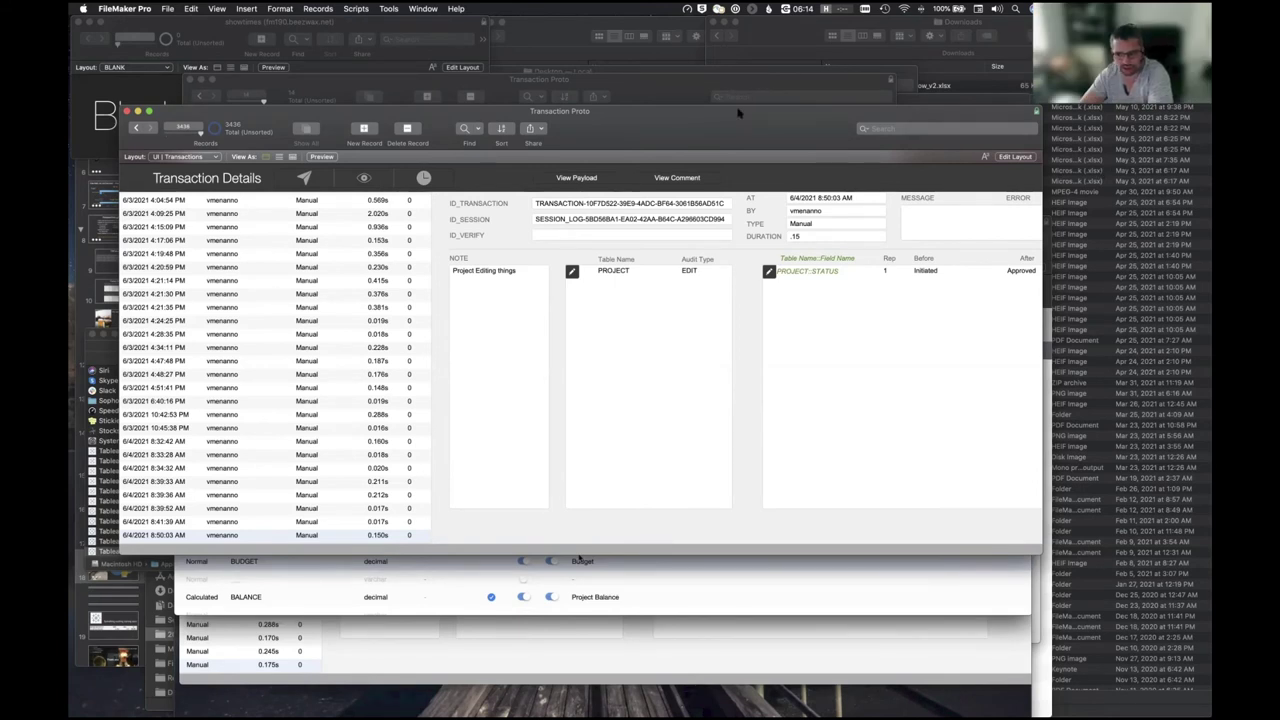
{"action": "left_click_drag", "start_coordinate": [738, 113], "coordinate": [729, 106]}
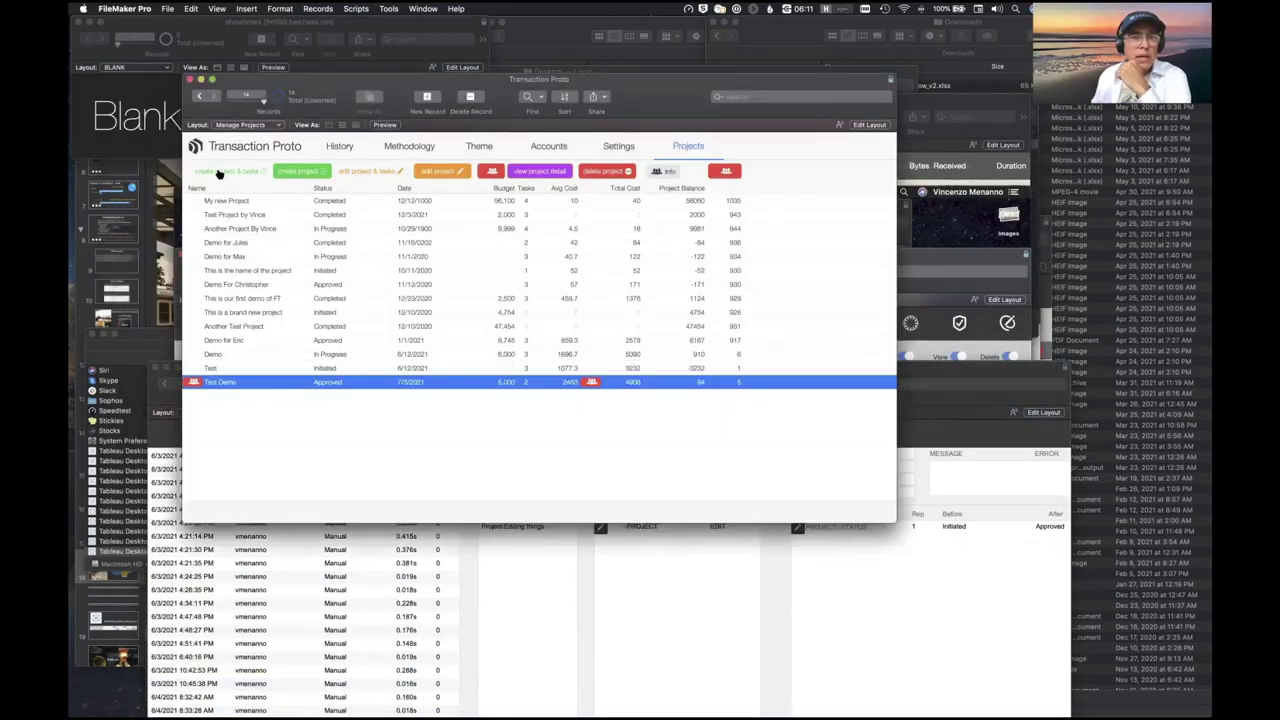
View the form for creating a project with related tasks from the project list and cancel without creating anything
{"action": "left_click", "coordinate": [218, 172]}
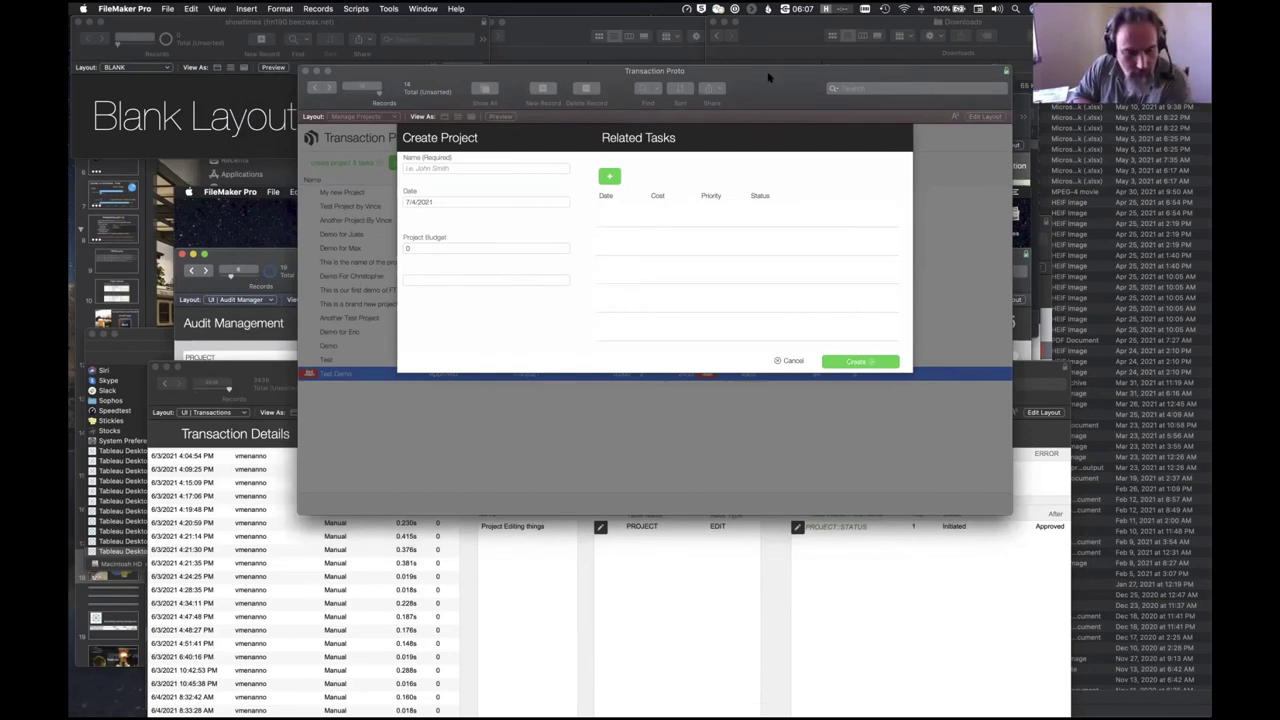
{"action": "left_click_drag", "start_coordinate": [769, 78], "coordinate": [800, 80]}
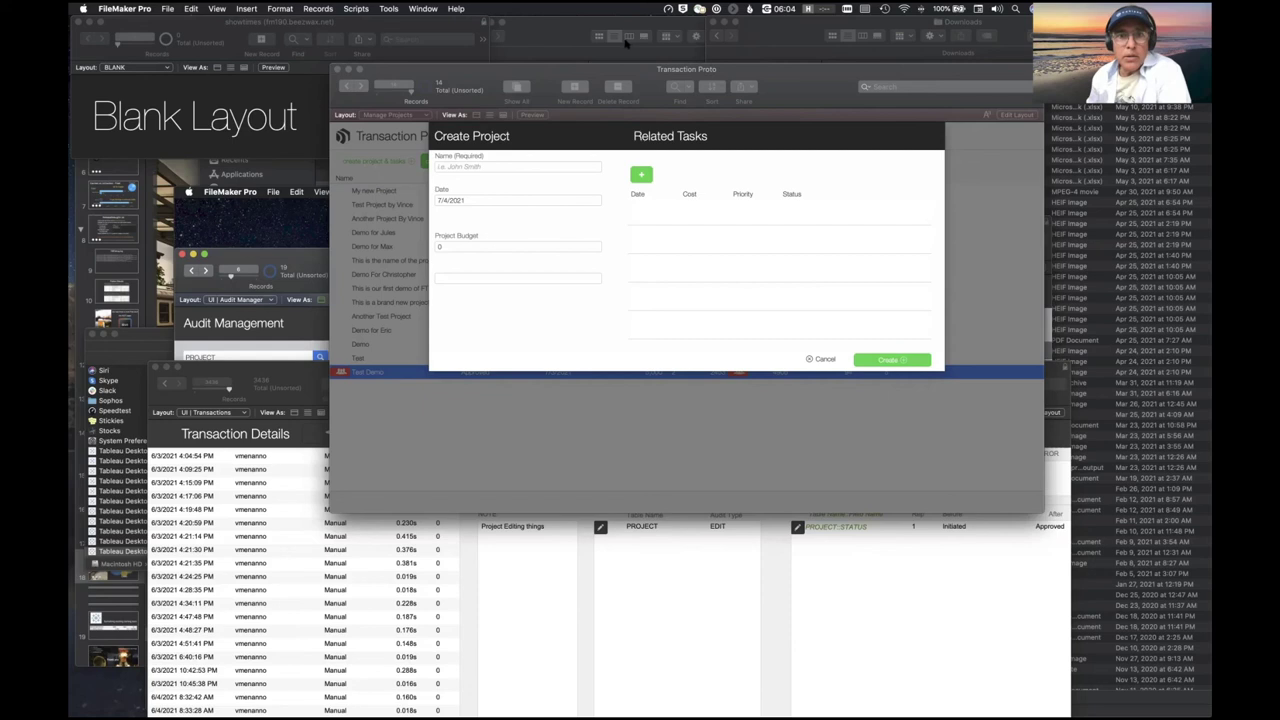
{"action": "left_click", "coordinate": [820, 359]}
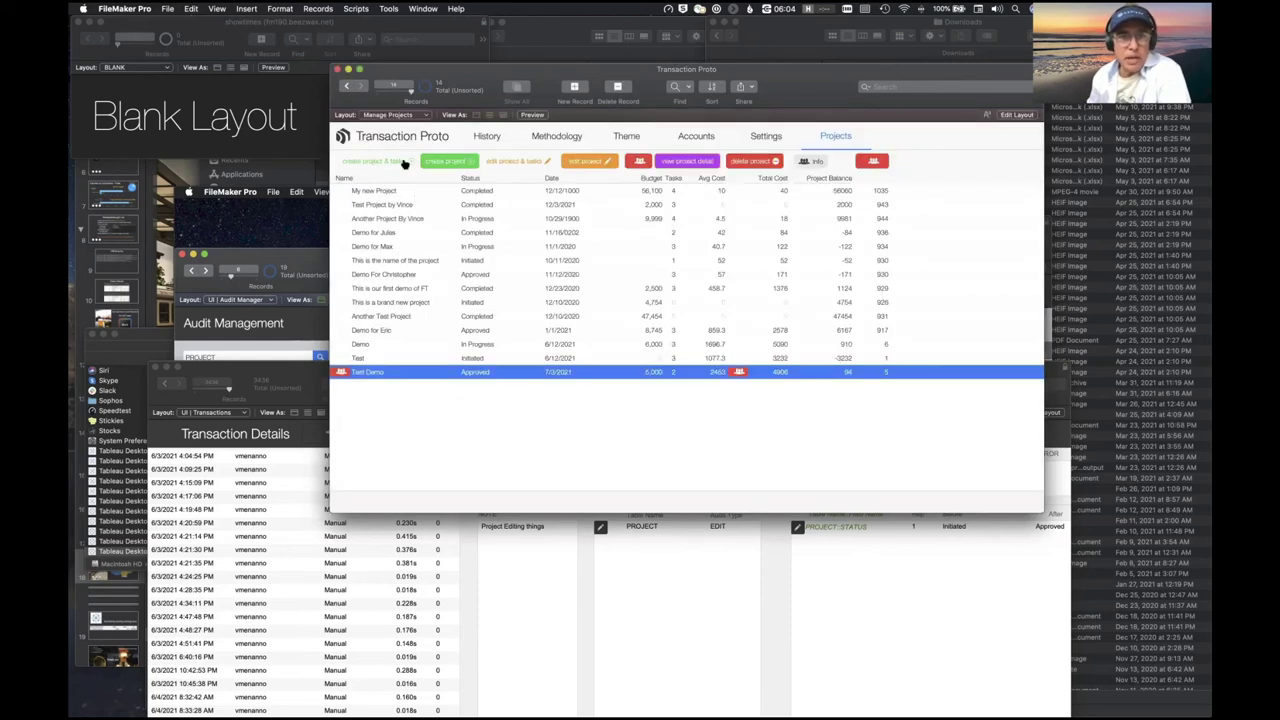
{"action": "left_click", "coordinate": [370, 162]}
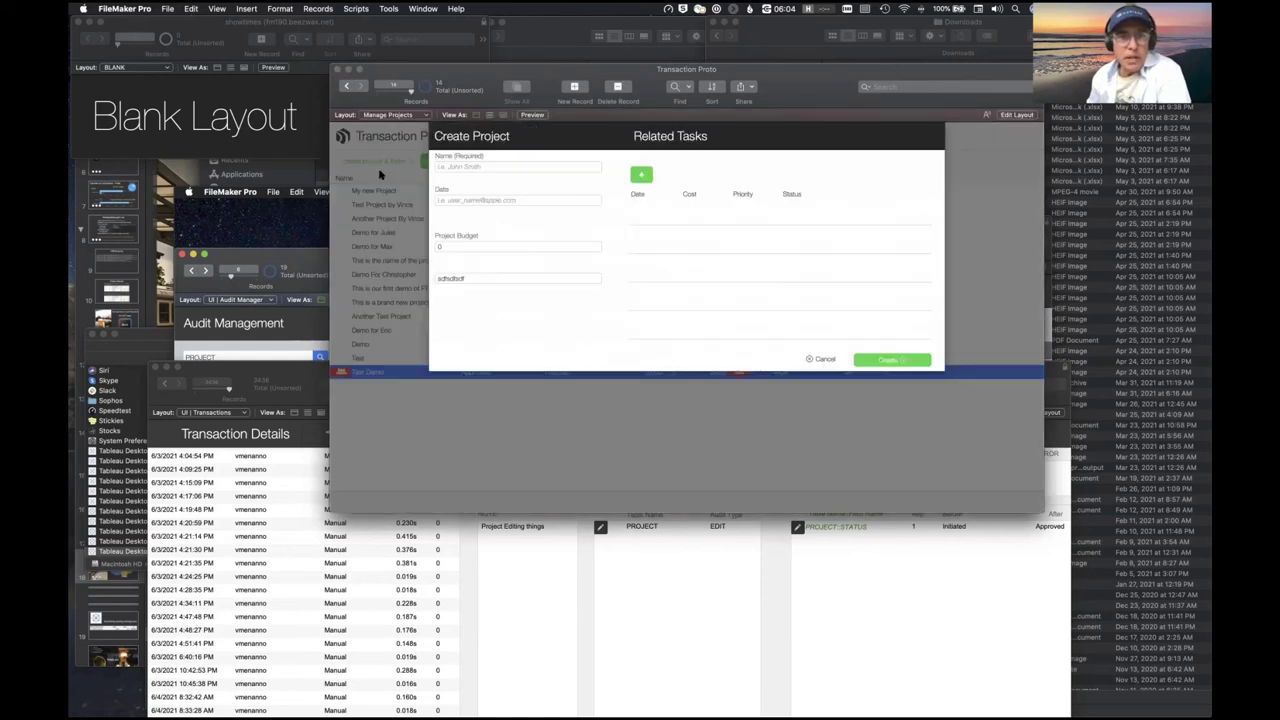
{"action": "left_click", "coordinate": [818, 359]}
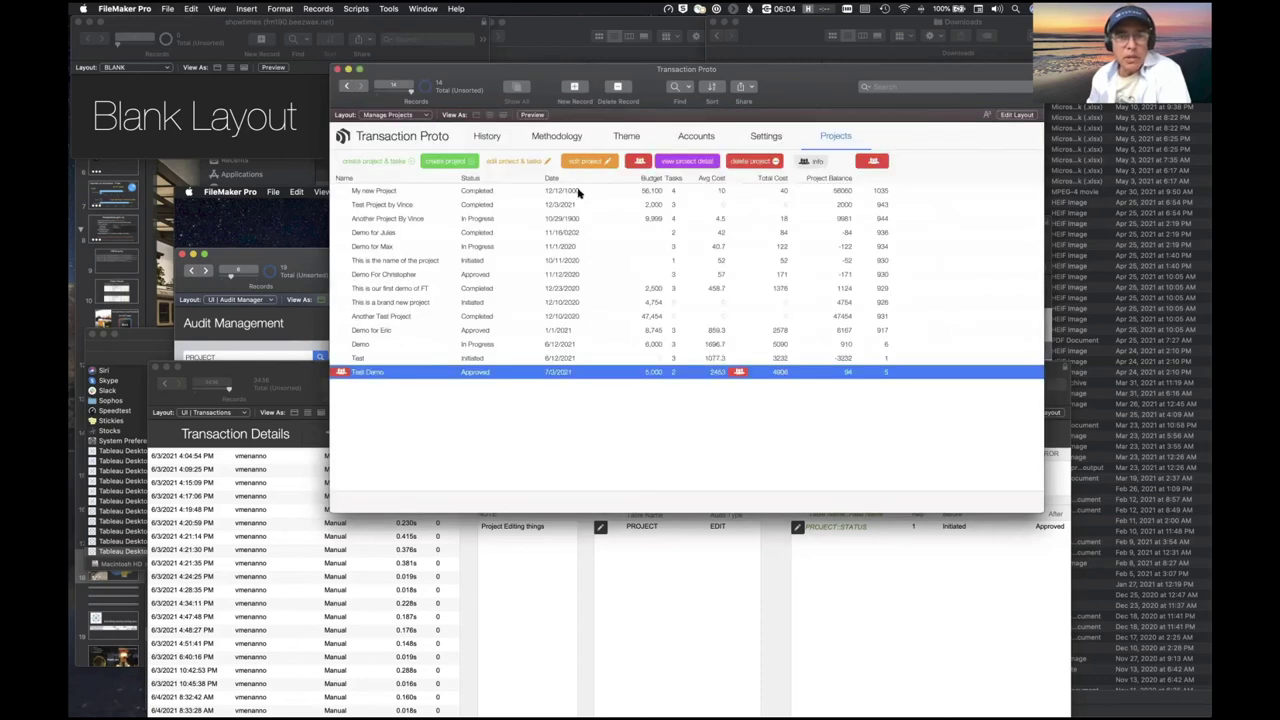
Set the date of Test Demo's first related task to 6/22/2021, save, and show the resulting transaction record beside the project list
{"action": "left_click", "coordinate": [525, 166]}
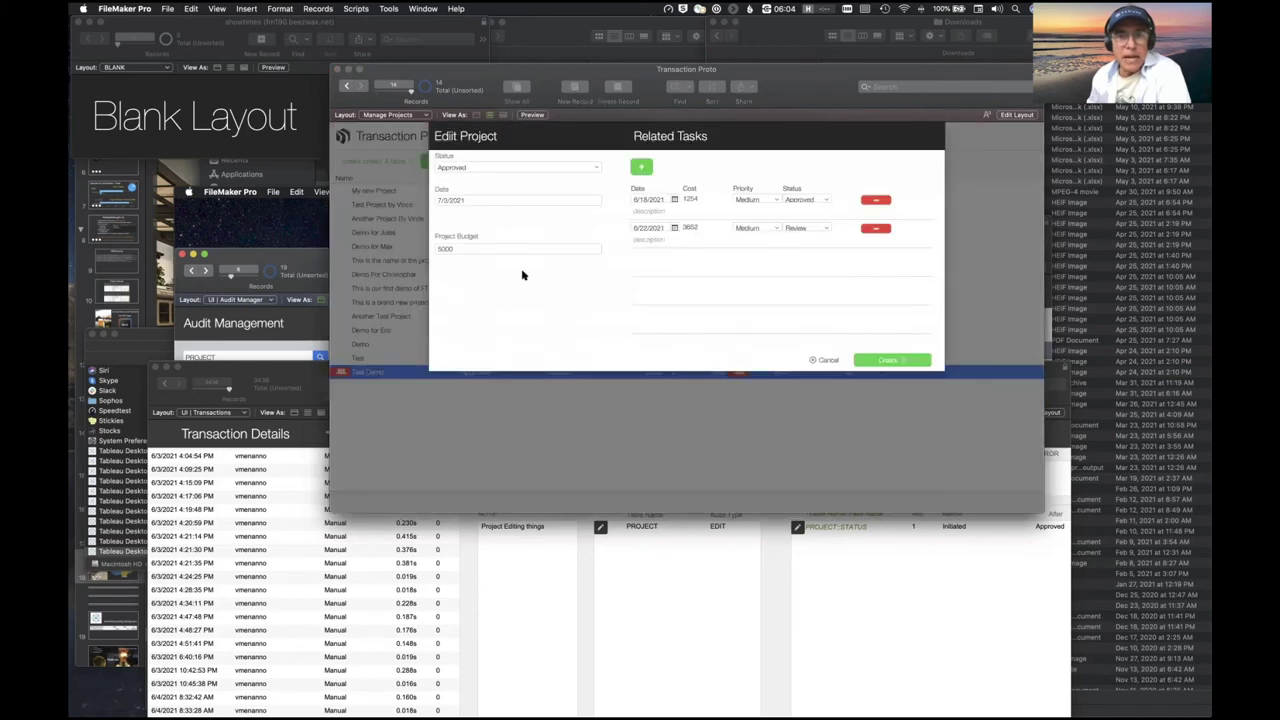
{"action": "left_click", "coordinate": [674, 199]}
{"action": "left_click", "coordinate": [668, 256]}
{"action": "left_click", "coordinate": [695, 197]}
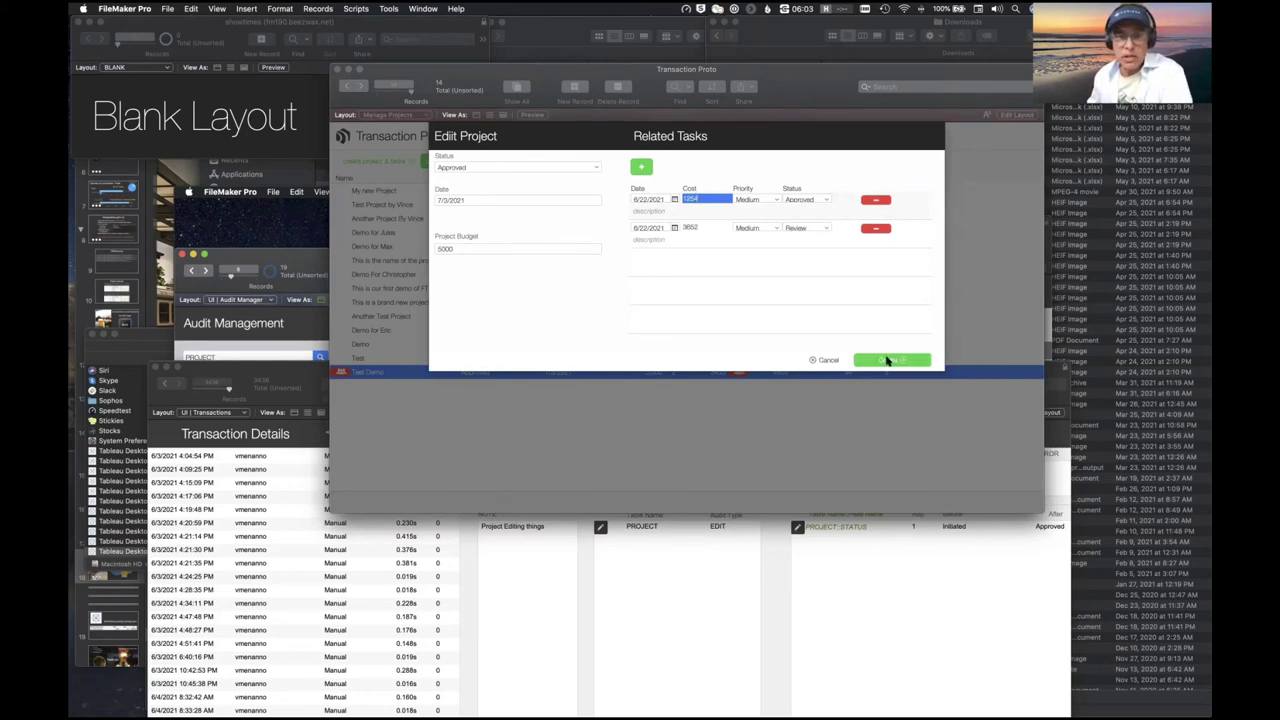
{"action": "key", "text": "Escape"}
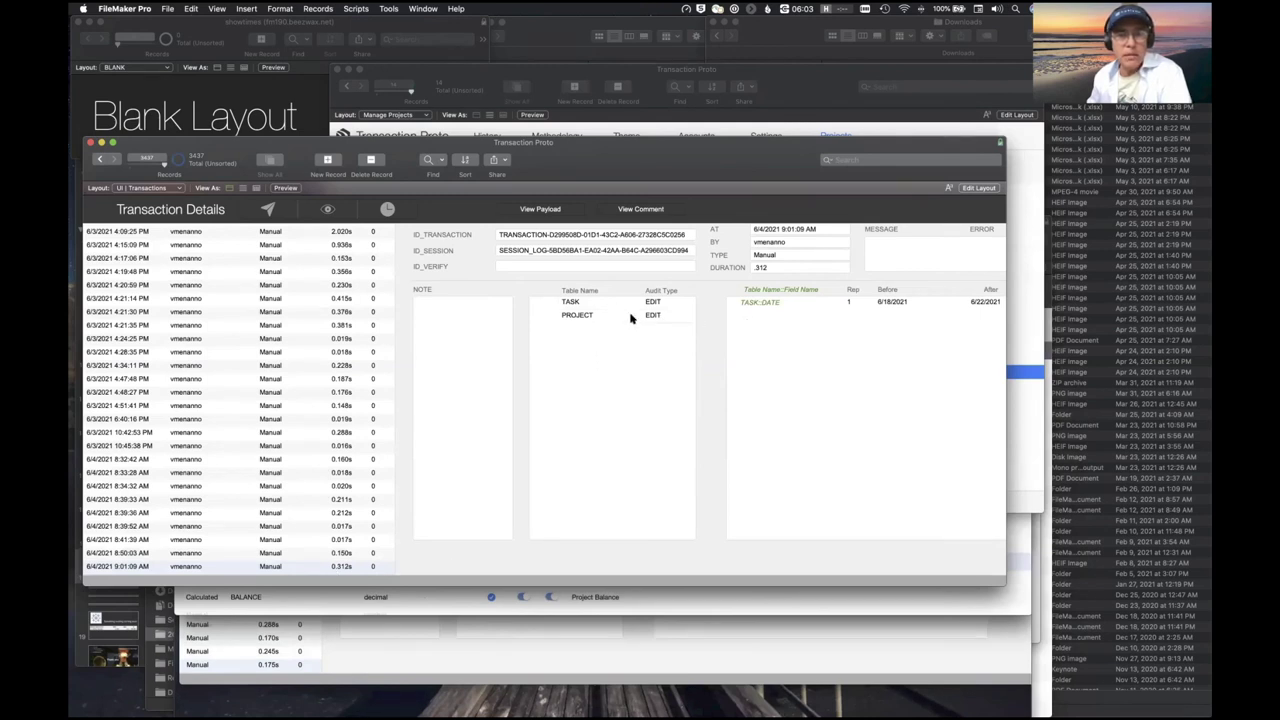
{"action": "left_click_drag", "start_coordinate": [714, 180], "coordinate": [735, 335]}
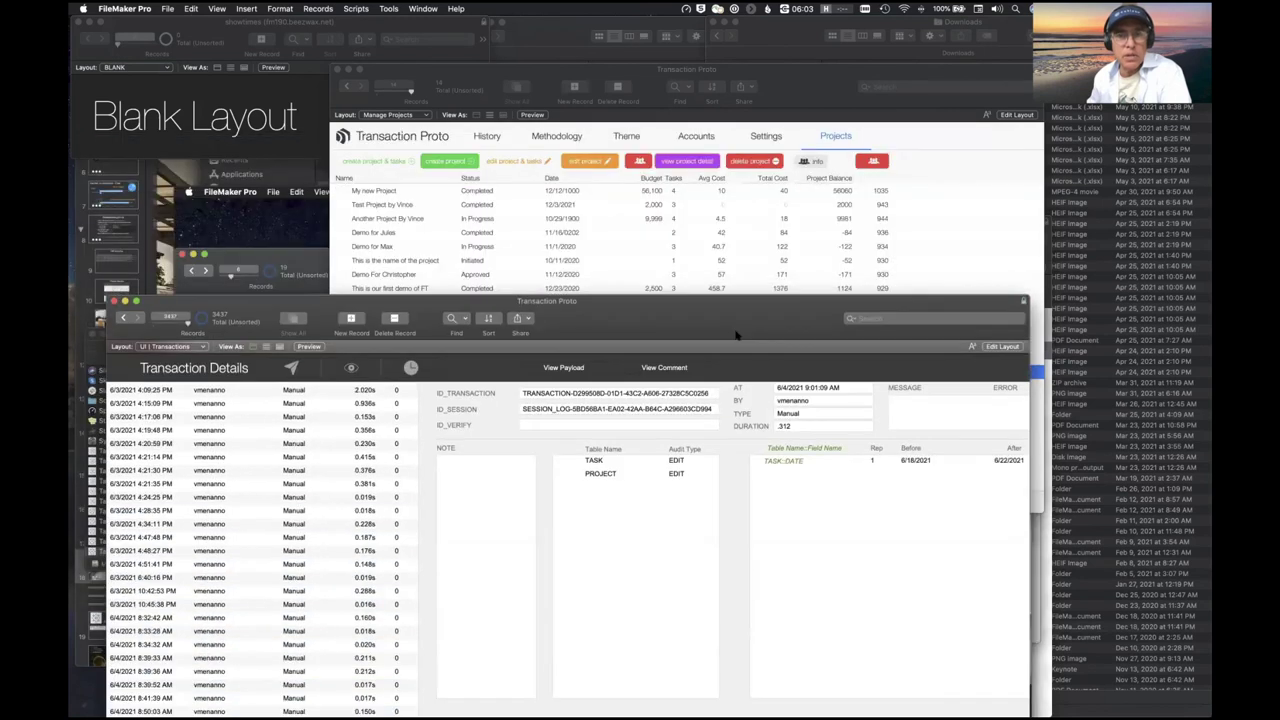
Set Test Demo's status to In Progress, save the transaction, and display its record in Transaction Details
{"action": "left_click", "coordinate": [612, 128]}
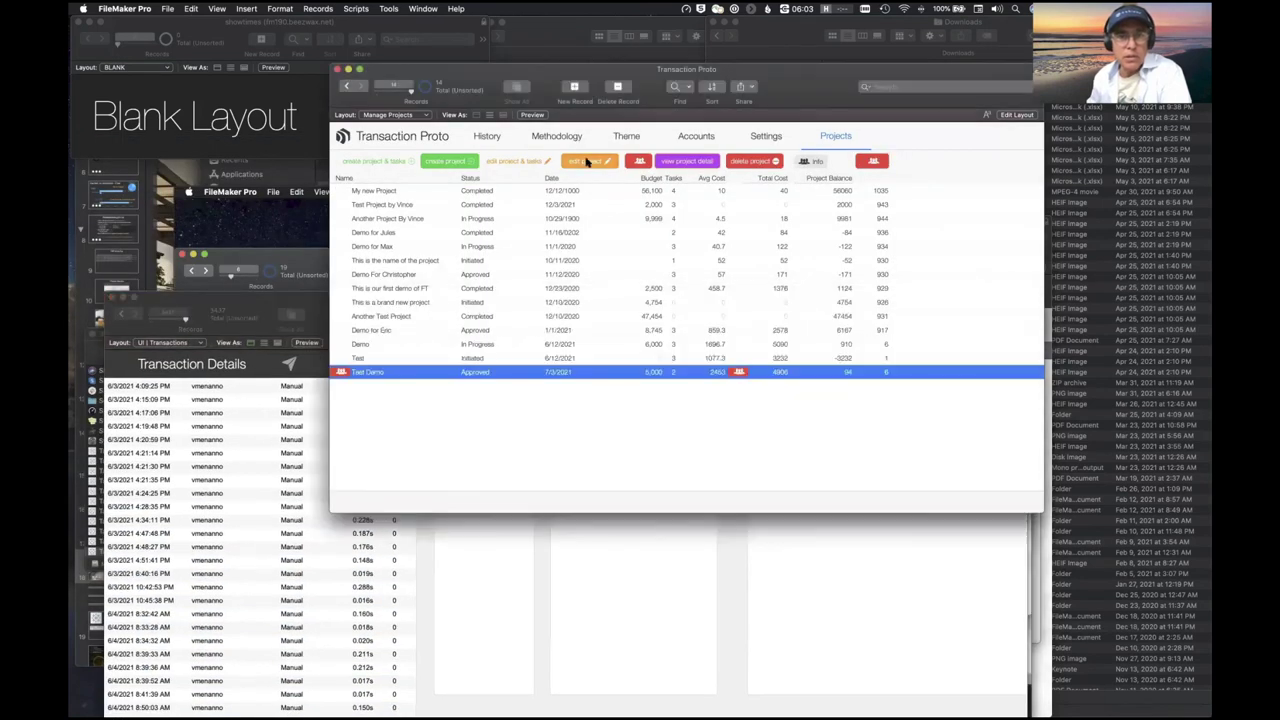
{"action": "left_click", "coordinate": [600, 164]}
{"action": "left_click", "coordinate": [739, 248]}
{"action": "left_click", "coordinate": [583, 162]}
{"action": "left_click", "coordinate": [609, 174]}
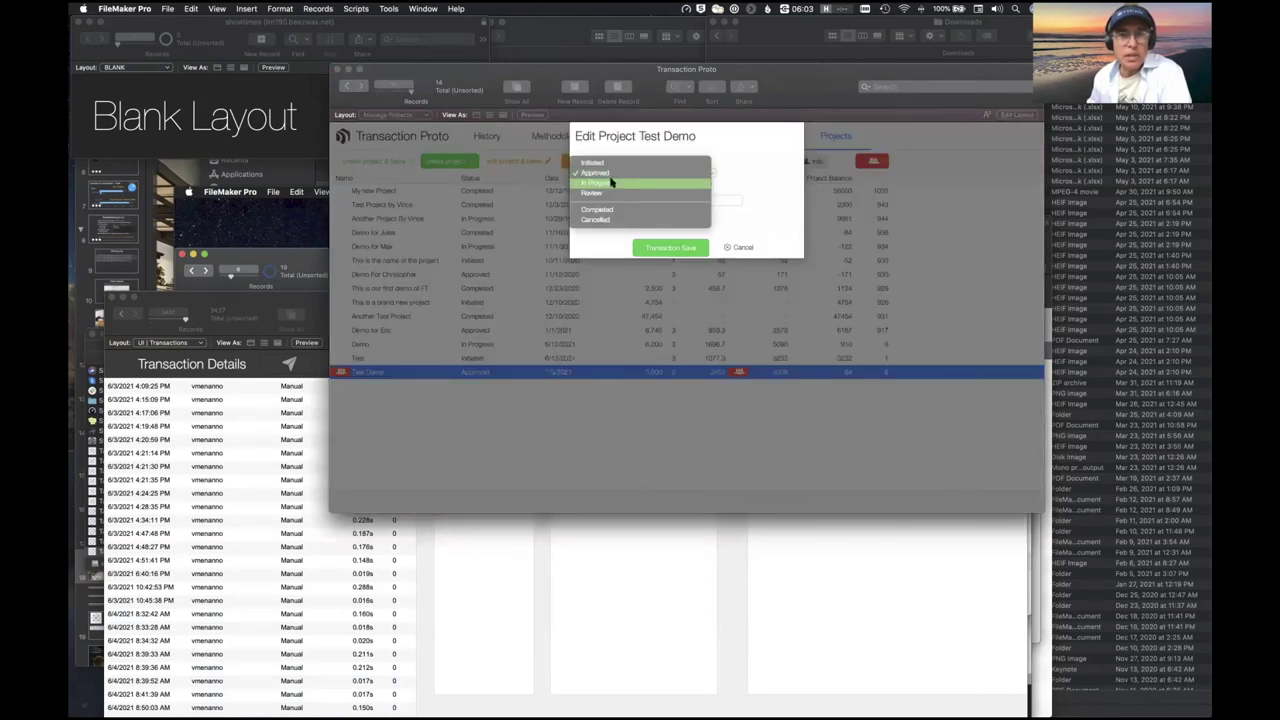
{"action": "left_click", "coordinate": [590, 178]}
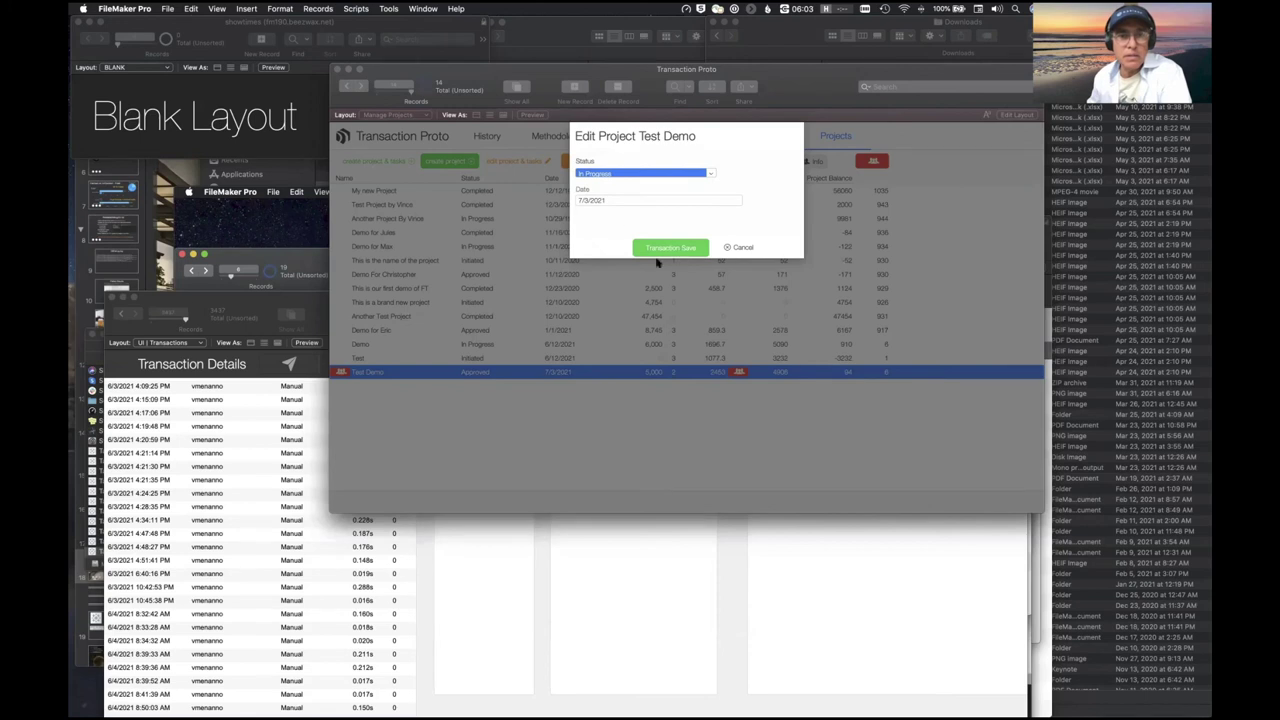
{"action": "key", "text": "Return"}
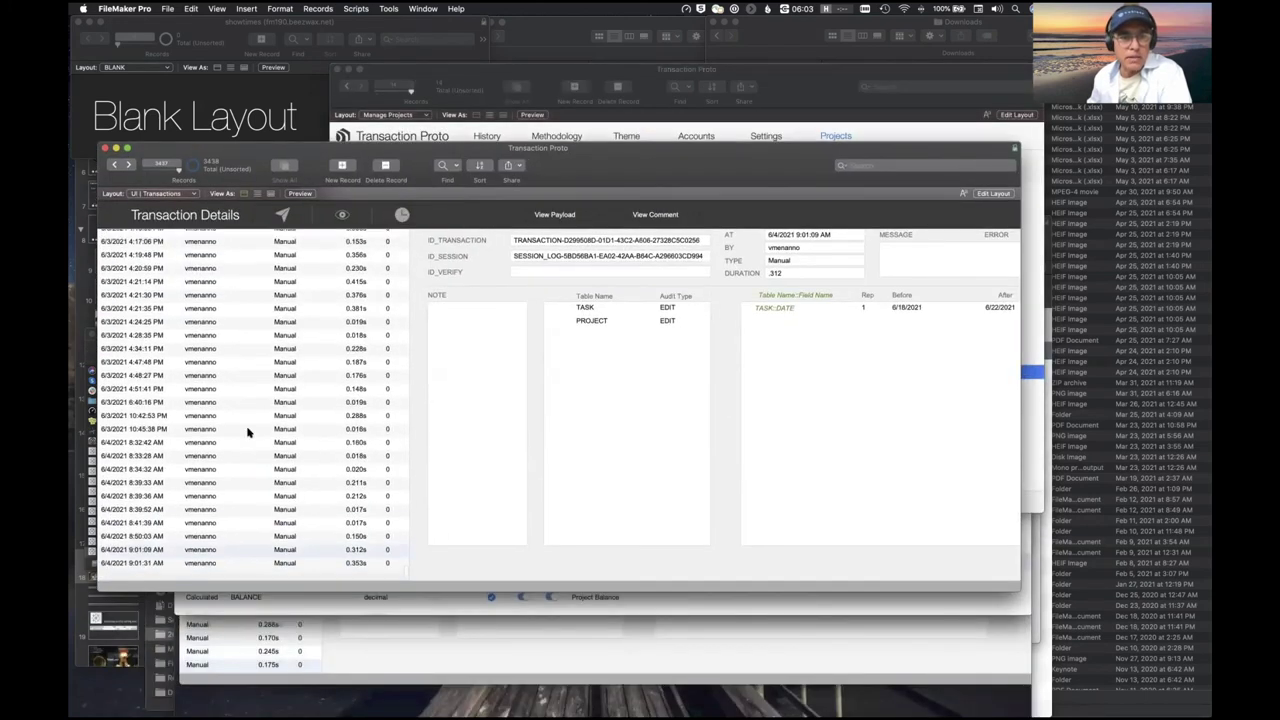
{"action": "left_click", "coordinate": [361, 573]}
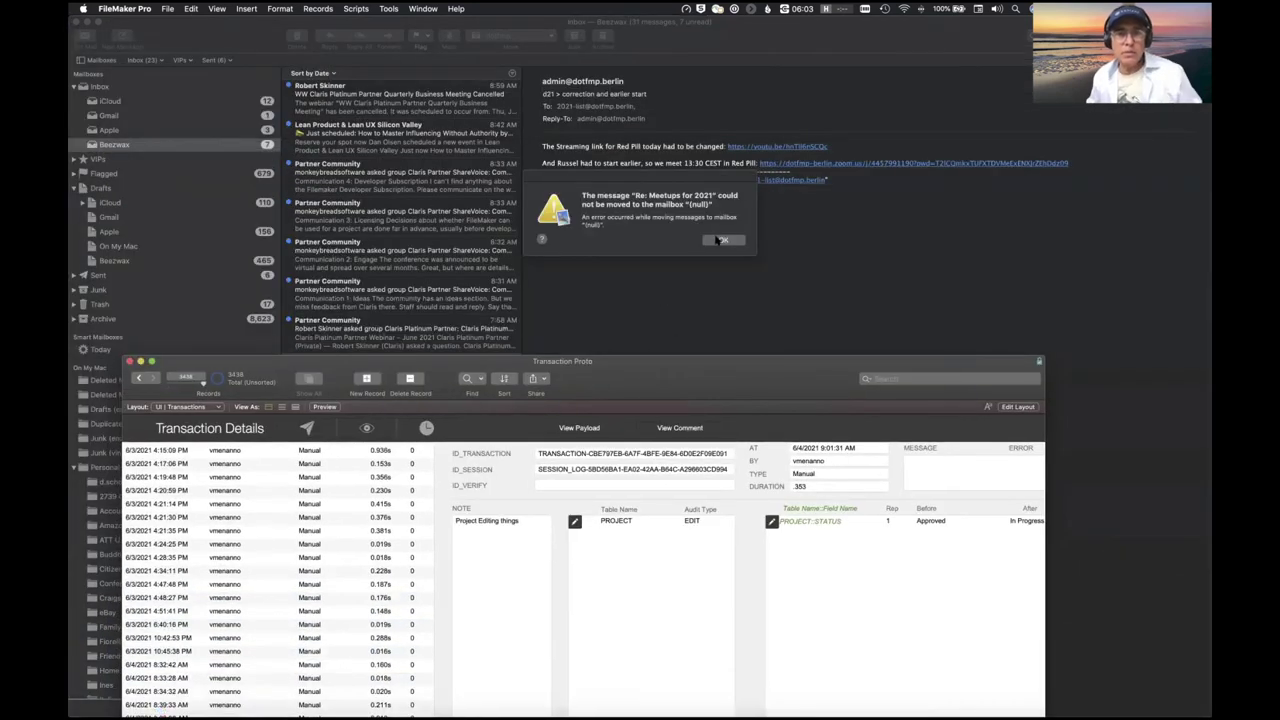
{"action": "left_click", "coordinate": [717, 240]}
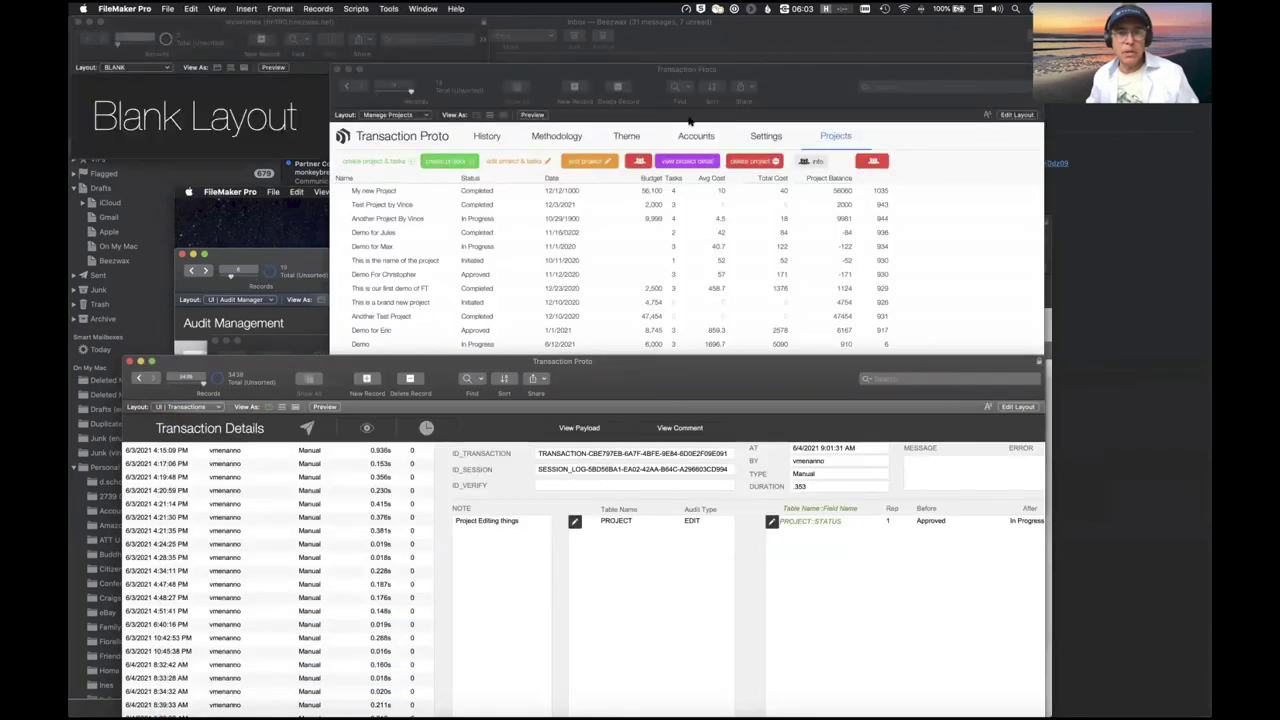
Edit Test Demo, trying x as its date, and save it with the date 8/3/2021 and the status Review
{"action": "left_click", "coordinate": [689, 121]}
{"action": "left_click", "coordinate": [606, 166]}
{"action": "left_click", "coordinate": [644, 206]}
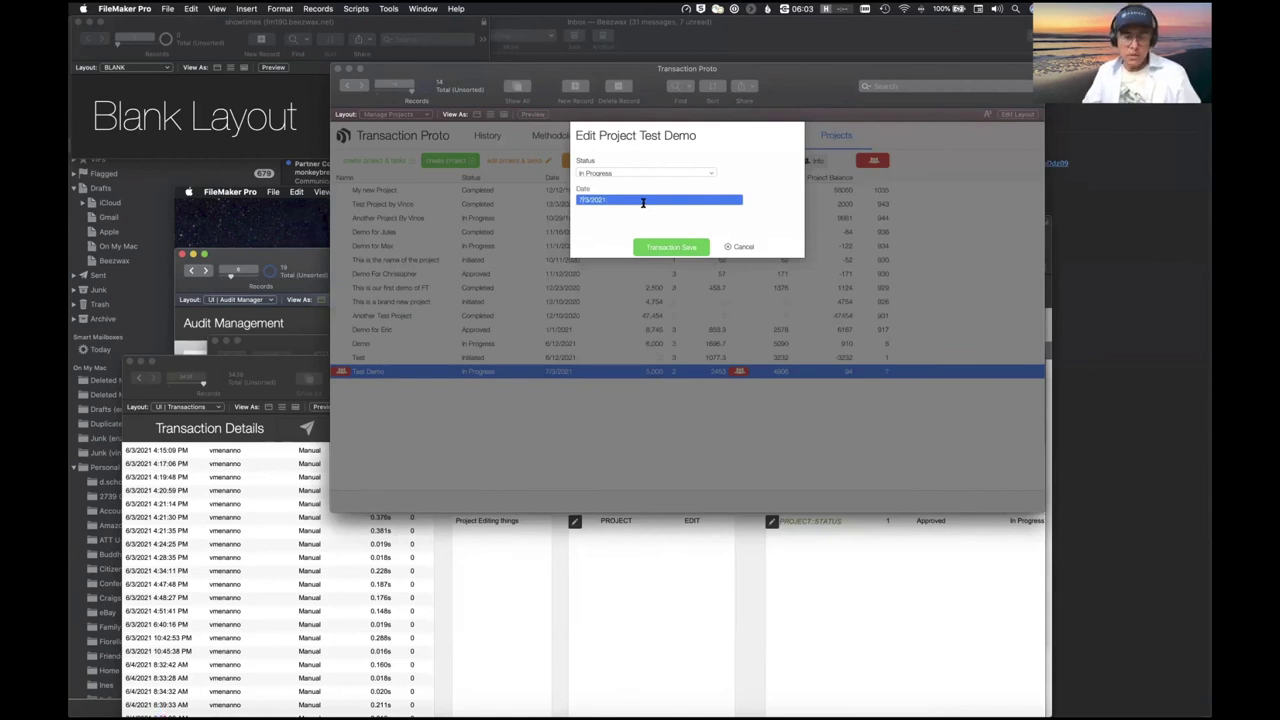
{"action": "type", "text": "x"}
{"action": "key", "text": "Tab"}
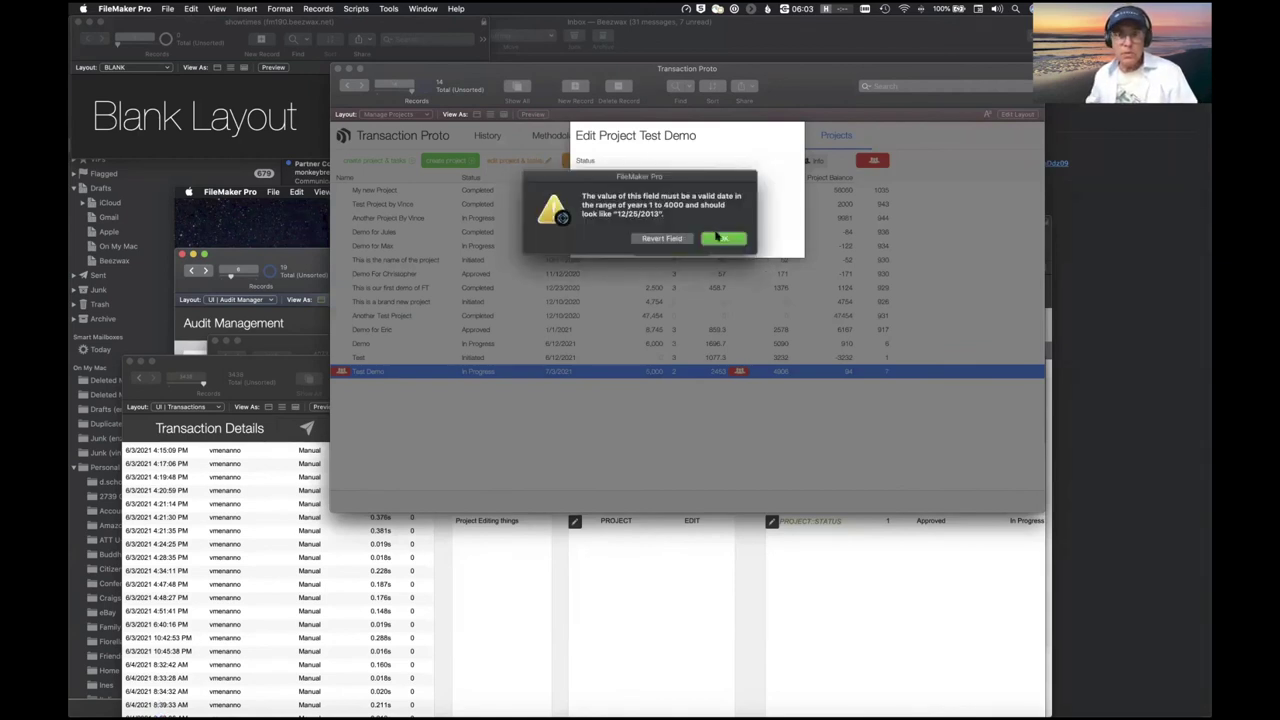
{"action": "left_click", "coordinate": [724, 238]}
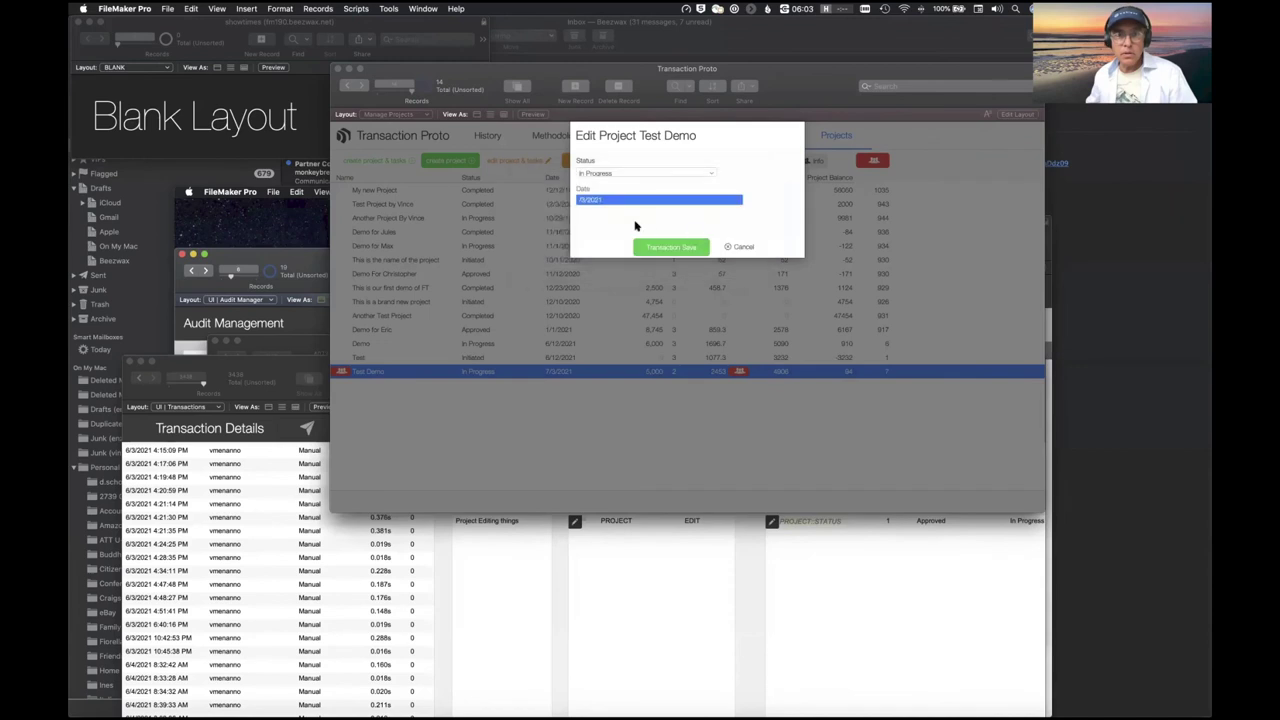
{"action": "left_click", "coordinate": [640, 173]}
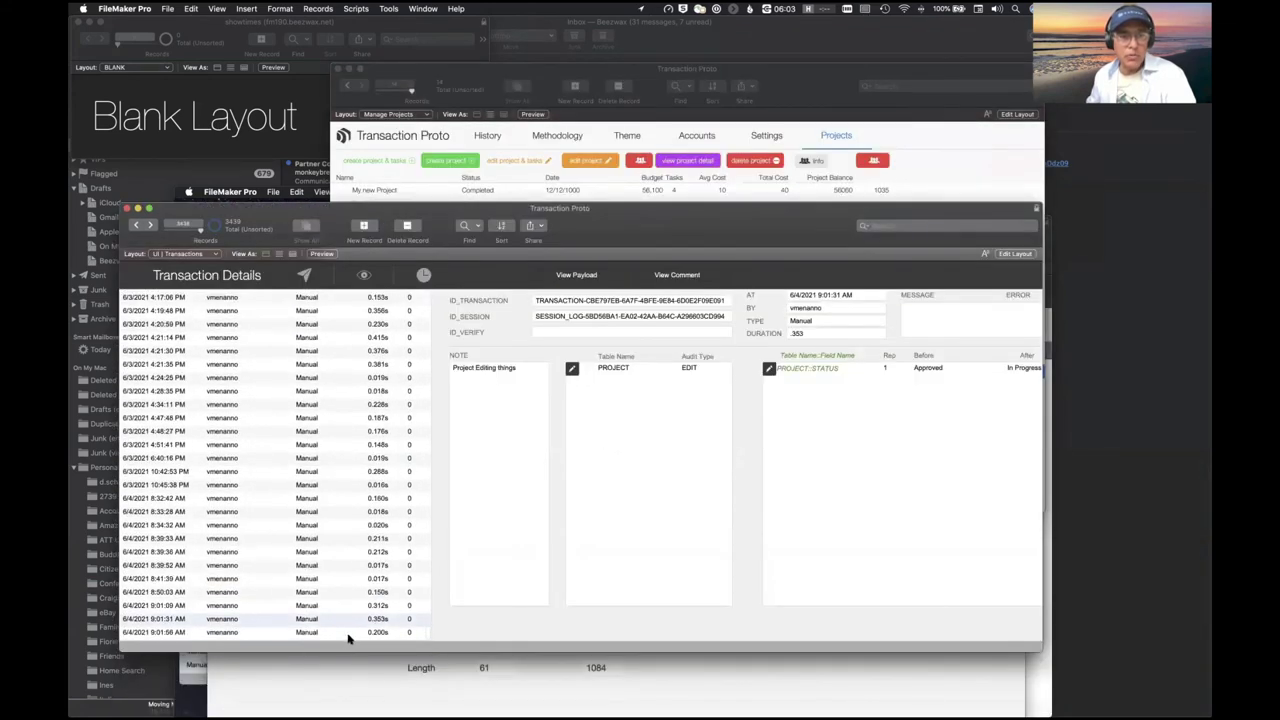
Display the newest transaction's field changes in Transaction Details and return to the project list
{"action": "left_click", "coordinate": [352, 632]}
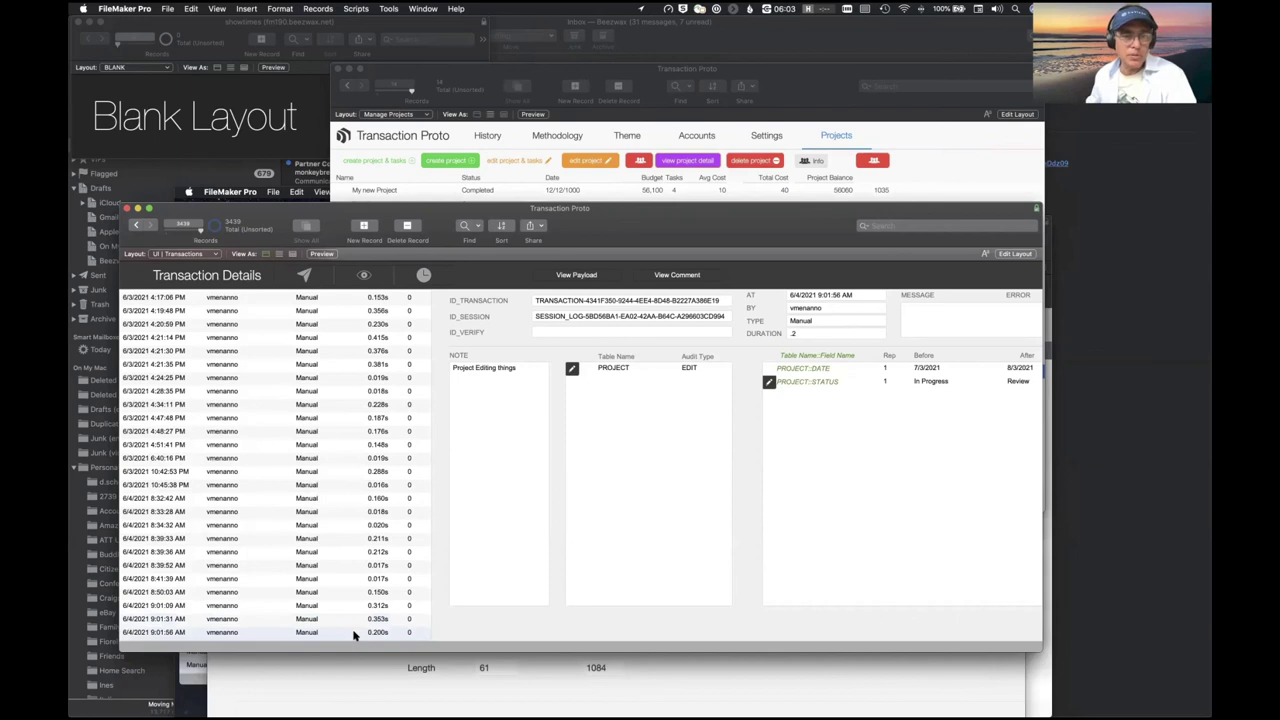
{"action": "left_click_drag", "start_coordinate": [754, 208], "coordinate": [742, 231]}
{"action": "left_click", "coordinate": [942, 171]}
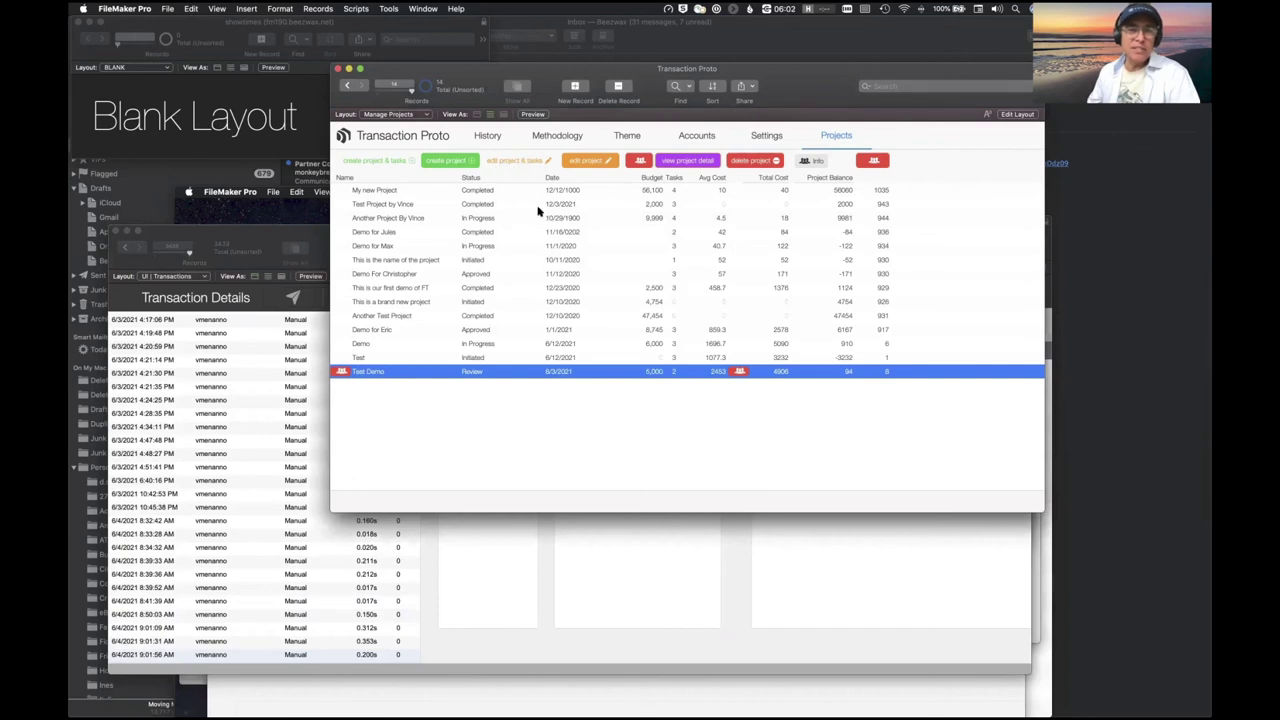
Edit Test Demo, add three related tasks, and give the first new one the date 6/23/2021, Medium priority and In Progress status
{"action": "left_click", "coordinate": [588, 160]}
{"action": "left_click", "coordinate": [642, 166]}
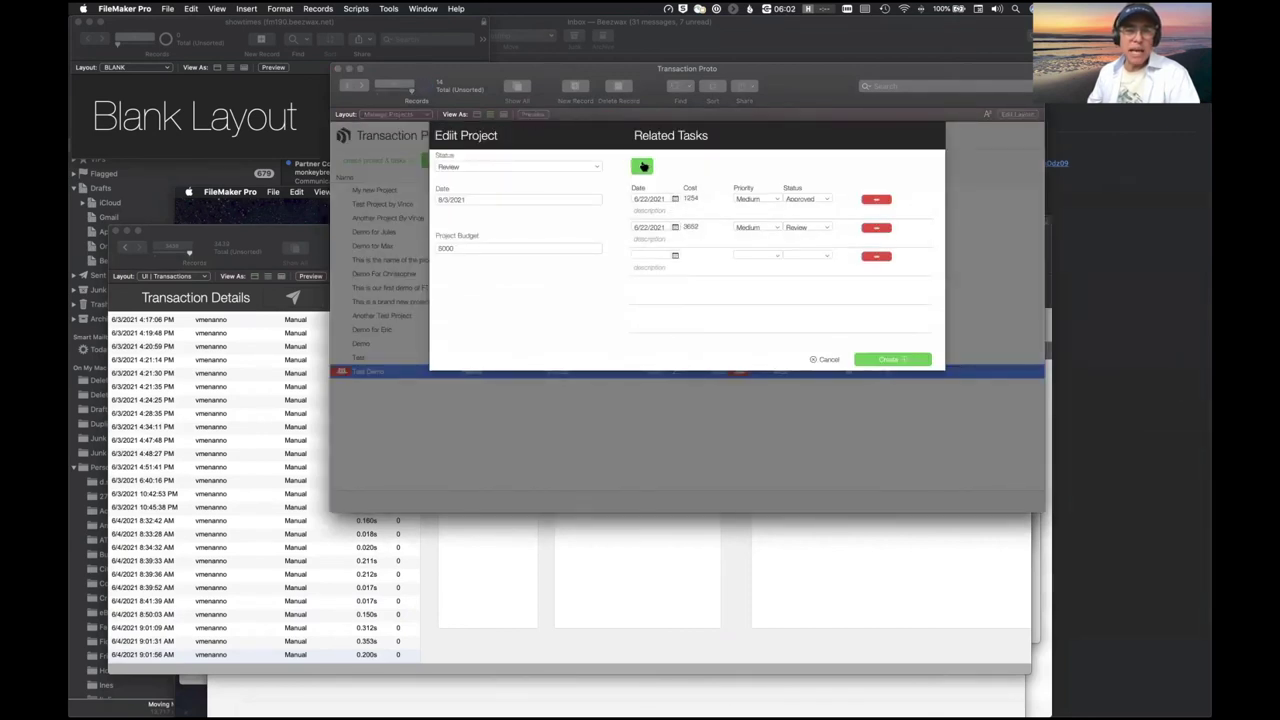
{"action": "left_click", "coordinate": [671, 256]}
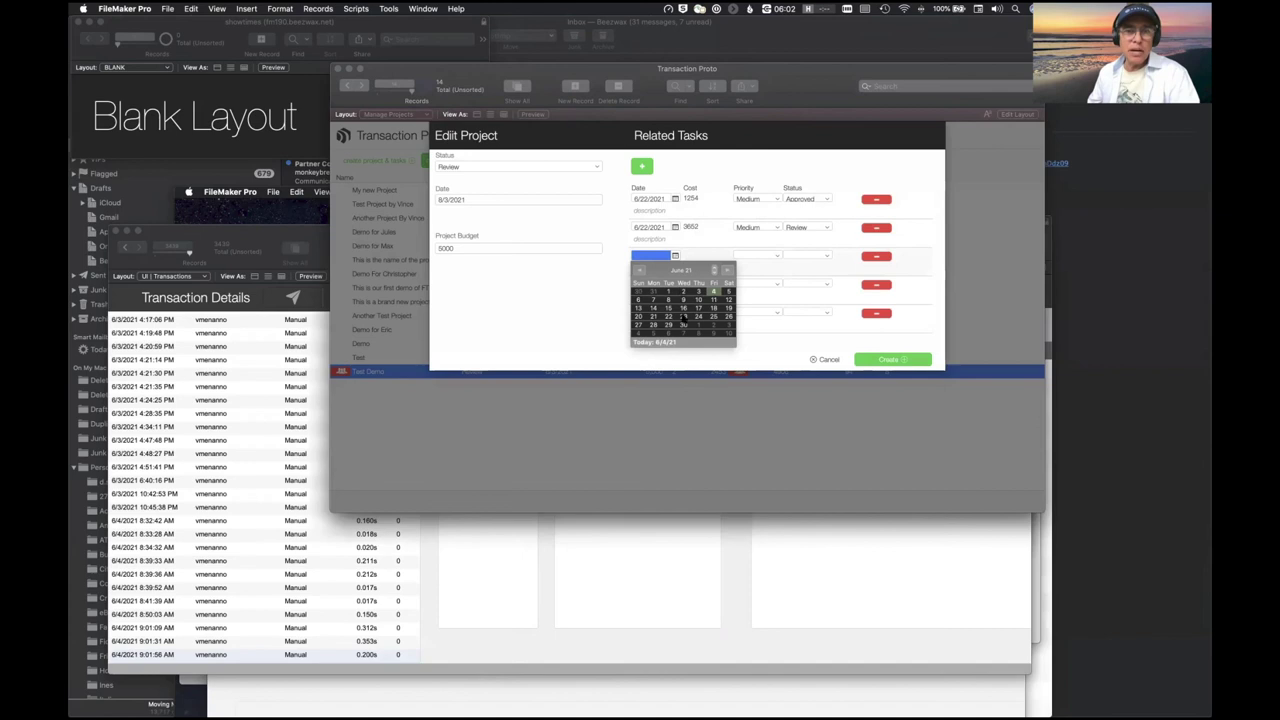
{"action": "left_click", "coordinate": [683, 316]}
{"action": "left_click", "coordinate": [752, 256]}
{"action": "left_click", "coordinate": [760, 262]}
{"action": "left_click", "coordinate": [805, 256]}
{"action": "left_click", "coordinate": [803, 274]}
Set the second new task to High priority and In Progress, and the third to Medium priority and Approved
{"action": "left_click", "coordinate": [752, 285]}
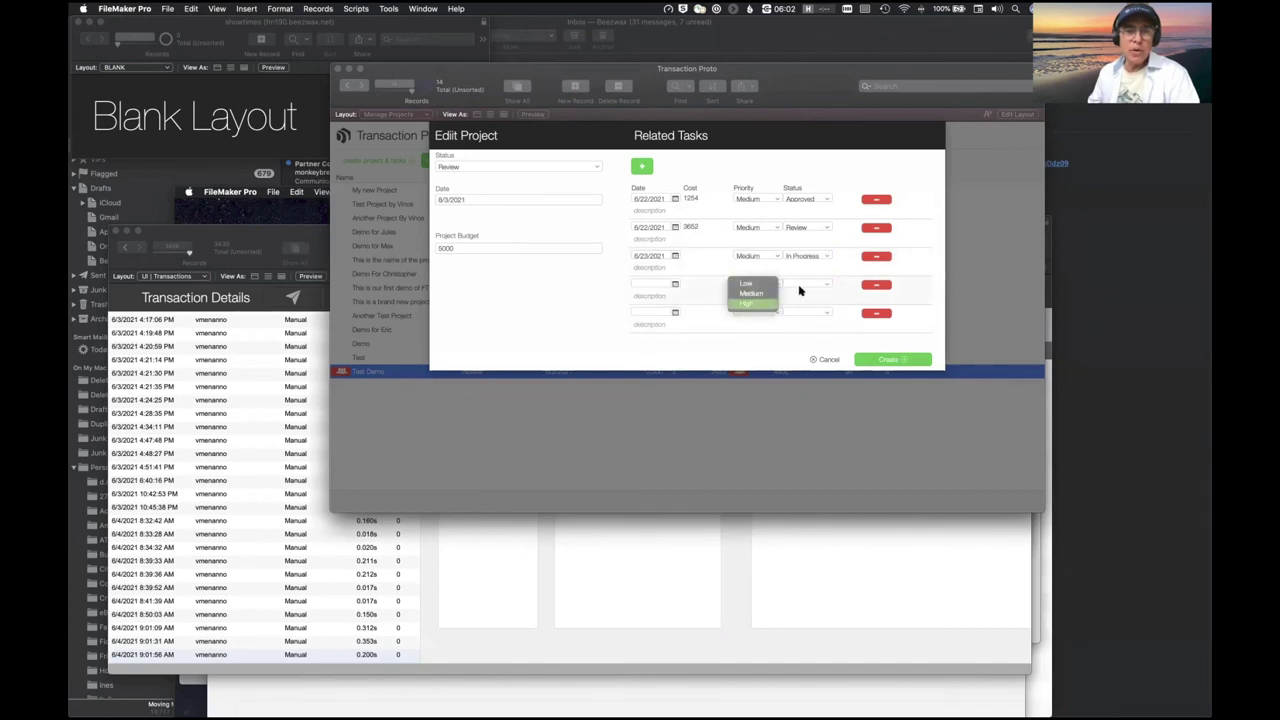
{"action": "left_click", "coordinate": [805, 285]}
{"action": "left_click", "coordinate": [808, 300]}
{"action": "left_click", "coordinate": [752, 313]}
{"action": "left_click", "coordinate": [750, 321]}
{"action": "left_click", "coordinate": [808, 313]}
{"action": "left_click", "coordinate": [806, 324]}
Set the second new task's date to 6/23/2021 and the third new task's date to 6/8/2021
{"action": "left_click", "coordinate": [665, 285]}
{"action": "left_click", "coordinate": [676, 285]}
{"action": "left_click", "coordinate": [683, 345]}
{"action": "left_click", "coordinate": [675, 313]}
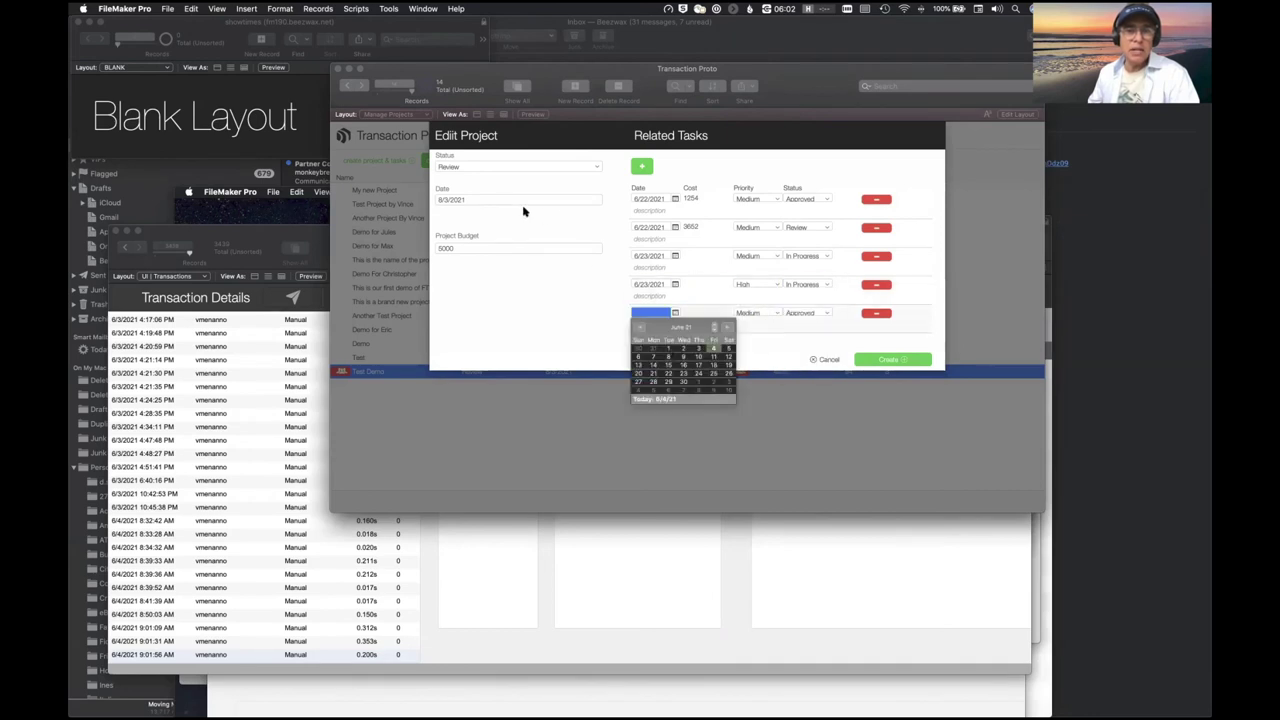
{"action": "left_click", "coordinate": [668, 357]}
Set the project budget to 7000 and the project status to Completed
{"action": "left_click", "coordinate": [481, 247]}
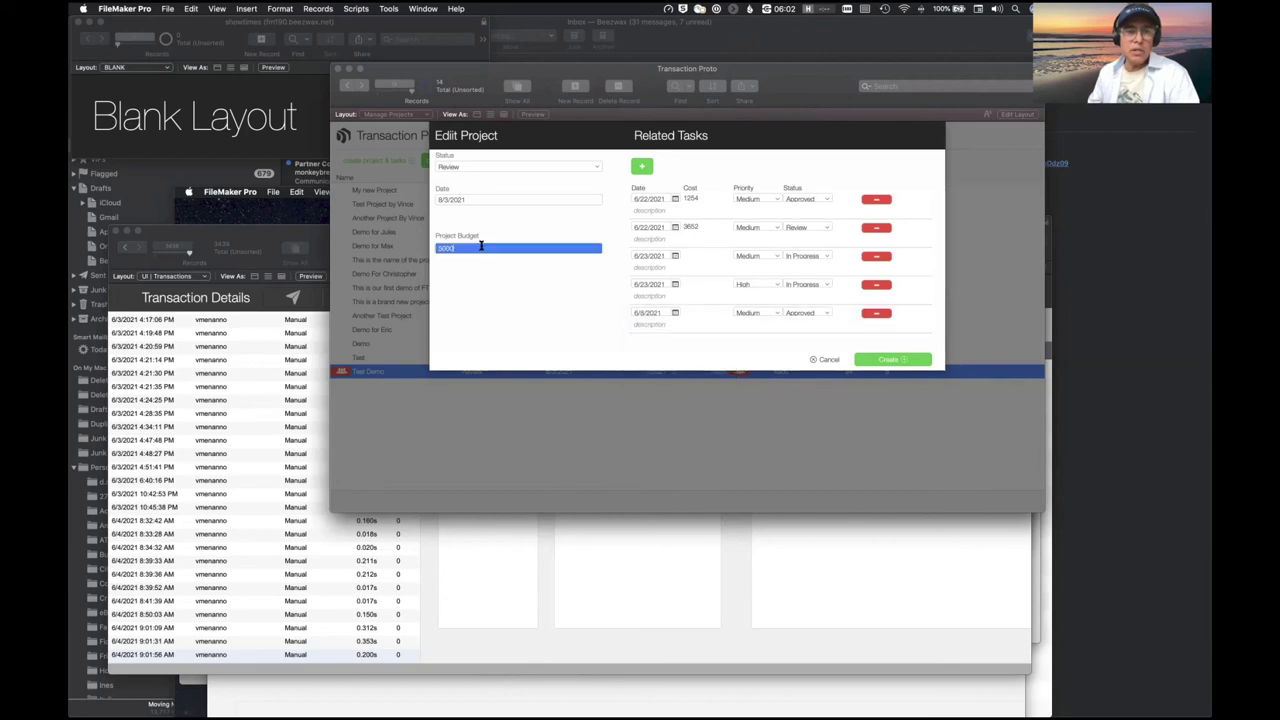
{"action": "type", "text": "1000"}
{"action": "left_click", "coordinate": [503, 168]}
{"action": "left_click", "coordinate": [507, 183]}
Enter 12547 as the first related task's cost and clear its priority
{"action": "left_click", "coordinate": [706, 196]}
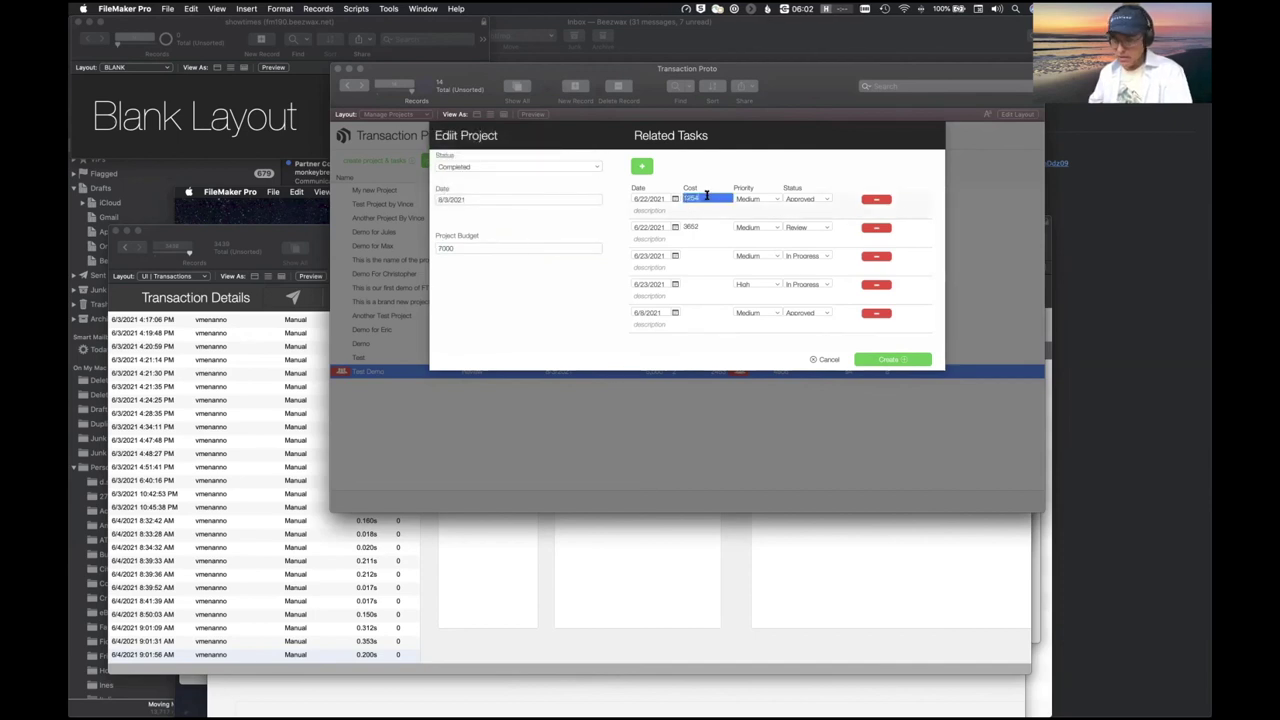
{"action": "left_click", "coordinate": [744, 197]}
{"action": "left_click", "coordinate": [747, 178]}
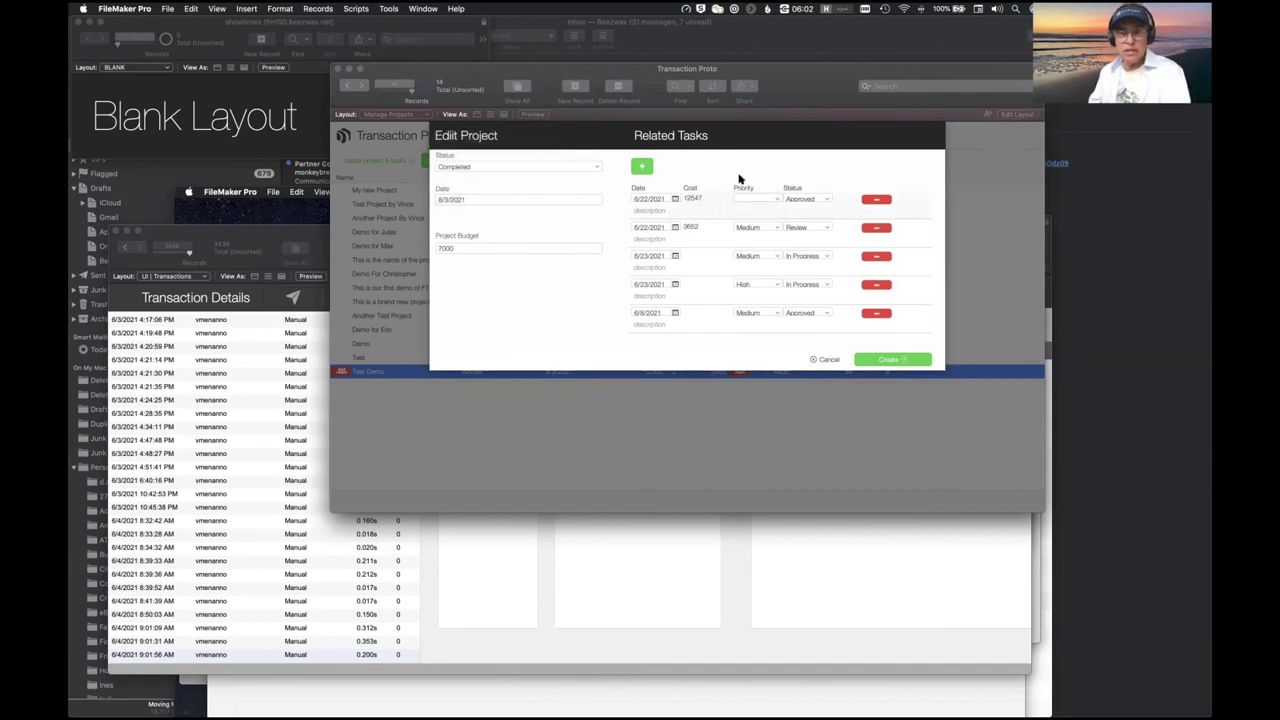
Delete the first related task and save the Test Demo transaction
{"action": "left_click", "coordinate": [872, 199]}
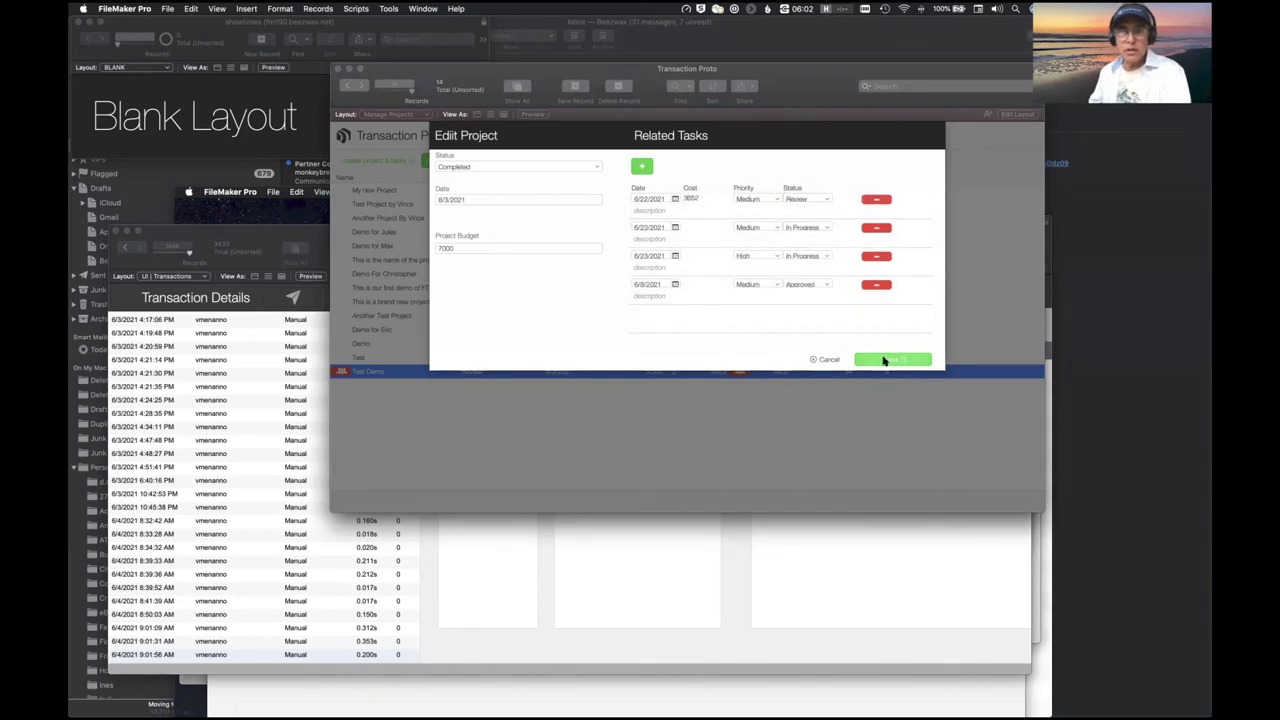
{"action": "key", "text": "Escape"}
Display the newest transaction in Transaction Details and examine its task creations, deletion and project field changes
{"action": "left_click_drag", "start_coordinate": [240, 232], "coordinate": [233, 165]}
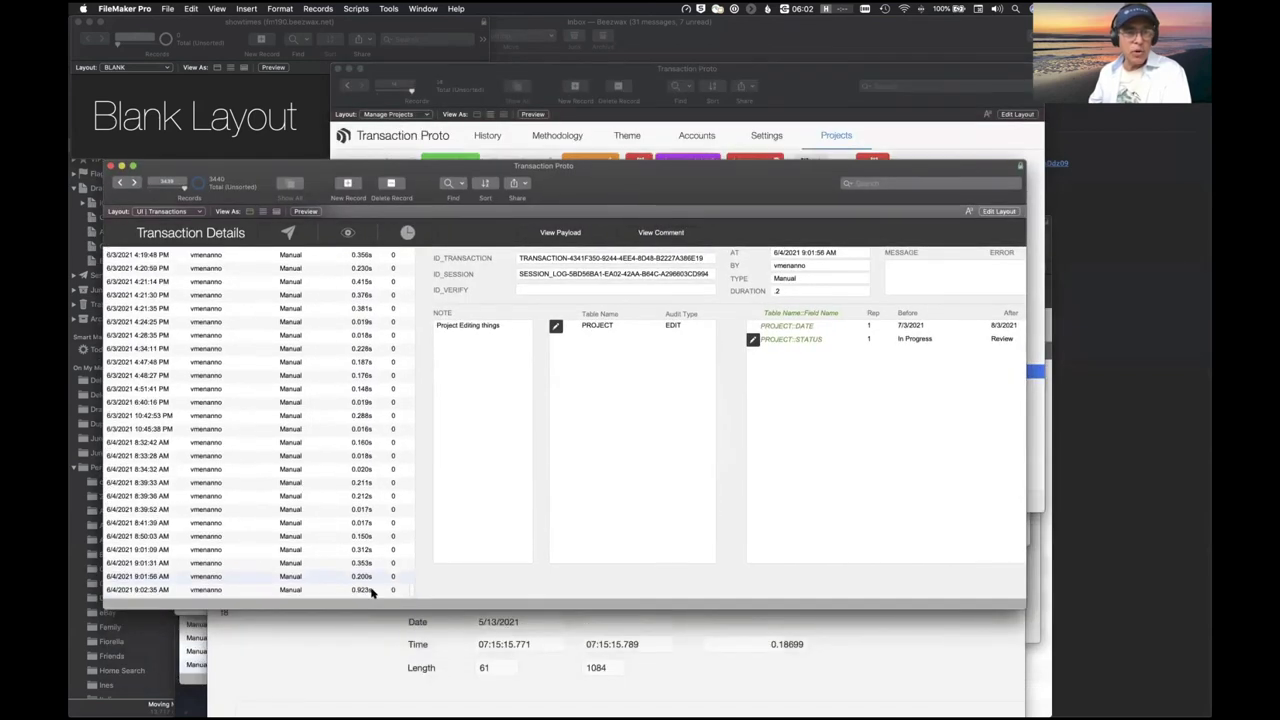
{"action": "left_click", "coordinate": [371, 590]}
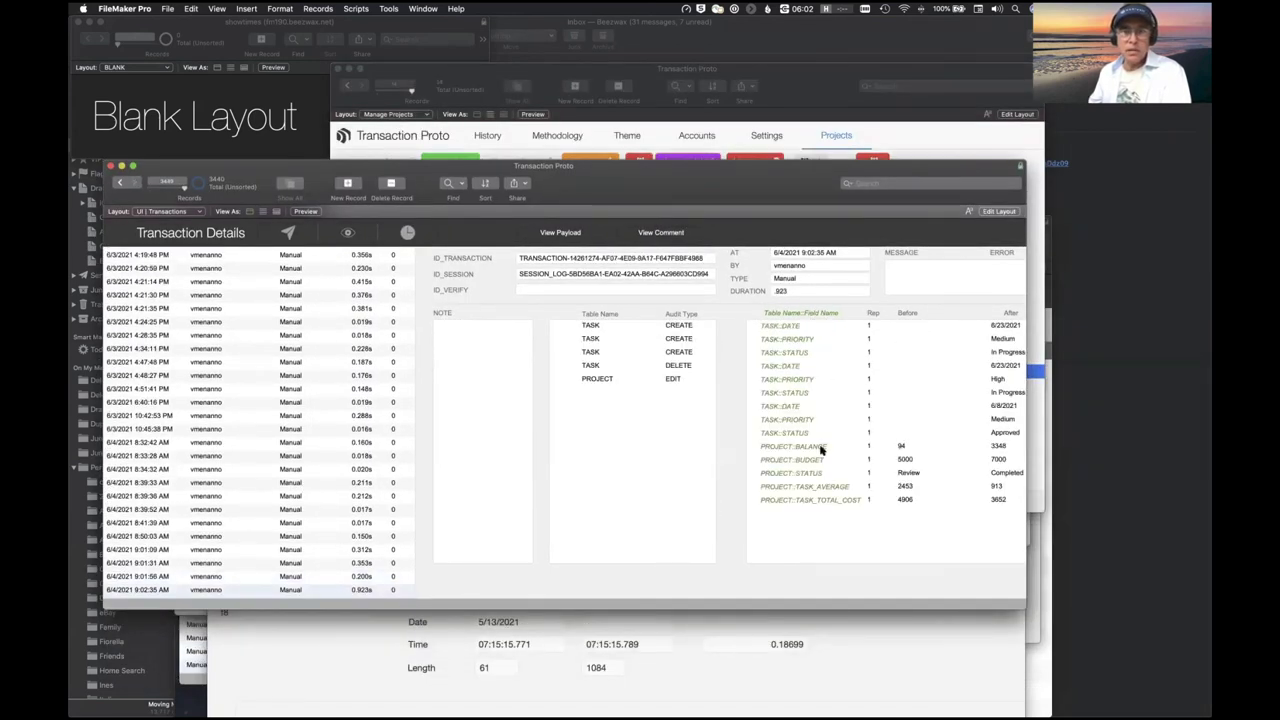
{"action": "left_click_drag", "start_coordinate": [782, 171], "coordinate": [803, 208]}
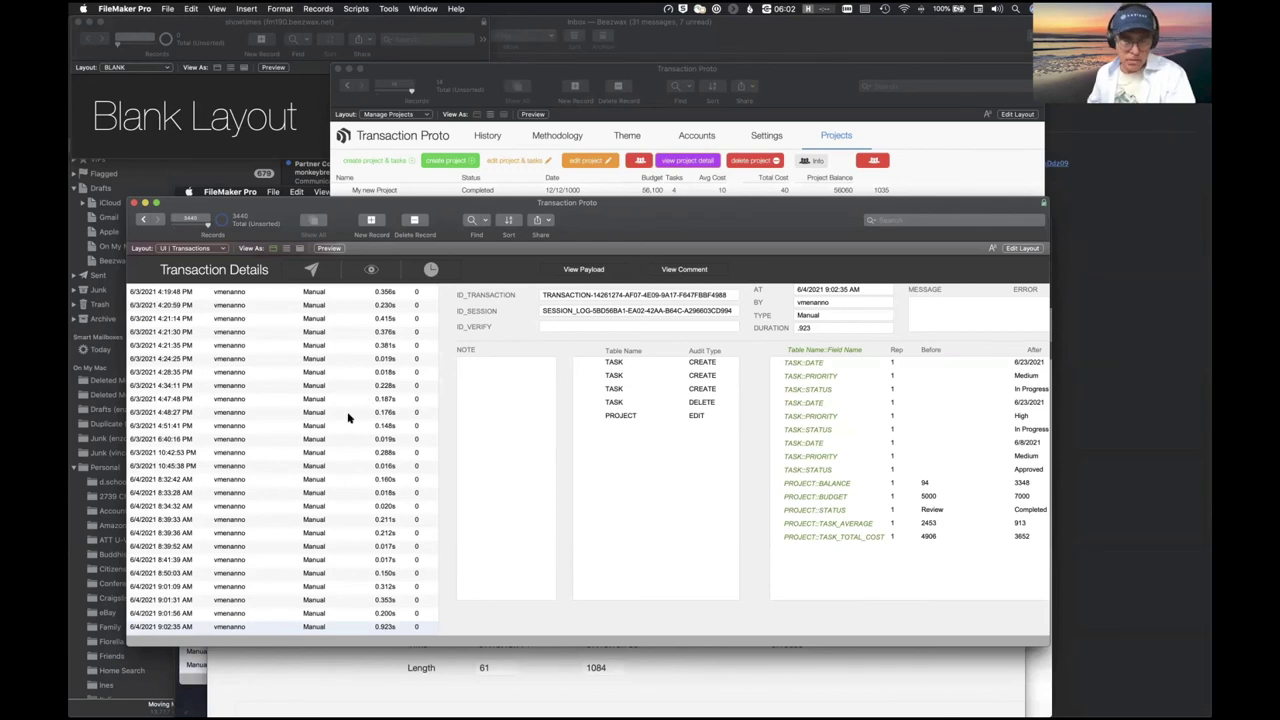
{"action": "left_click_drag", "start_coordinate": [698, 218], "coordinate": [692, 210]}
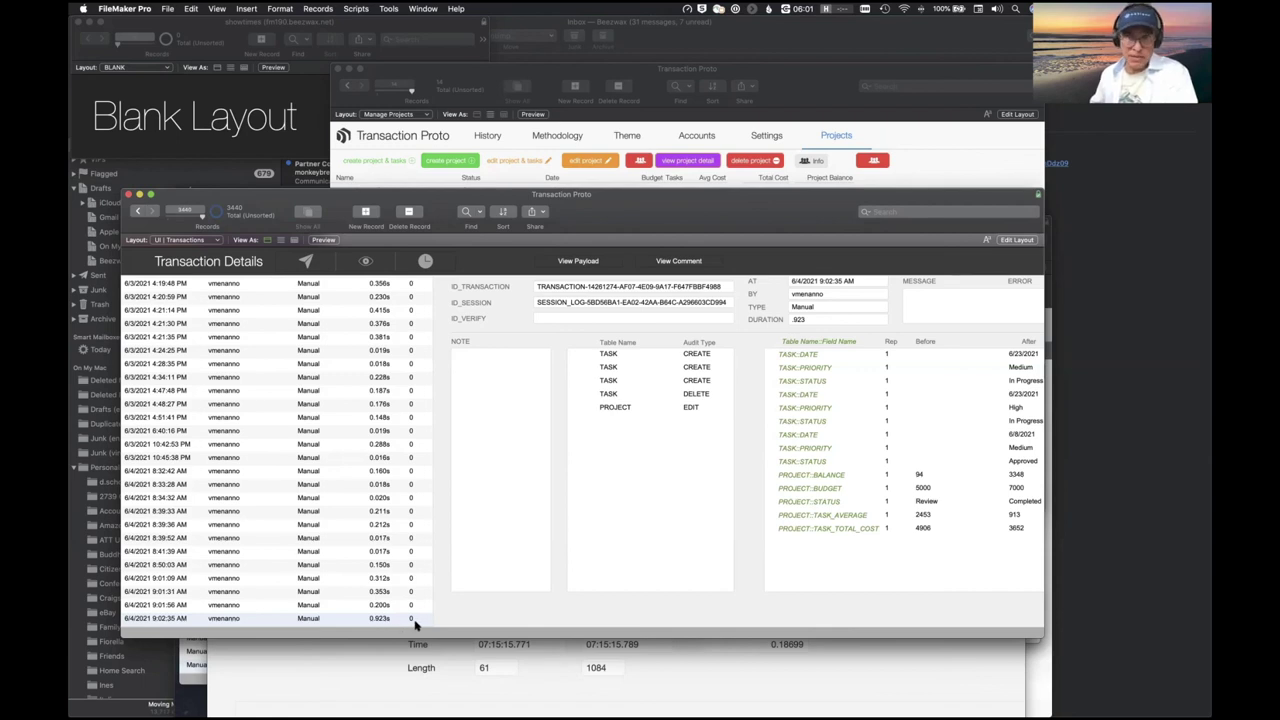
{"action": "mouse_move", "coordinate": [744, 220]}
{"action": "left_mouse_down"}
{"action": "mouse_move", "coordinate": [733, 224]}
{"action": "mouse_move", "coordinate": [745, 218]}
{"action": "left_mouse_up"}
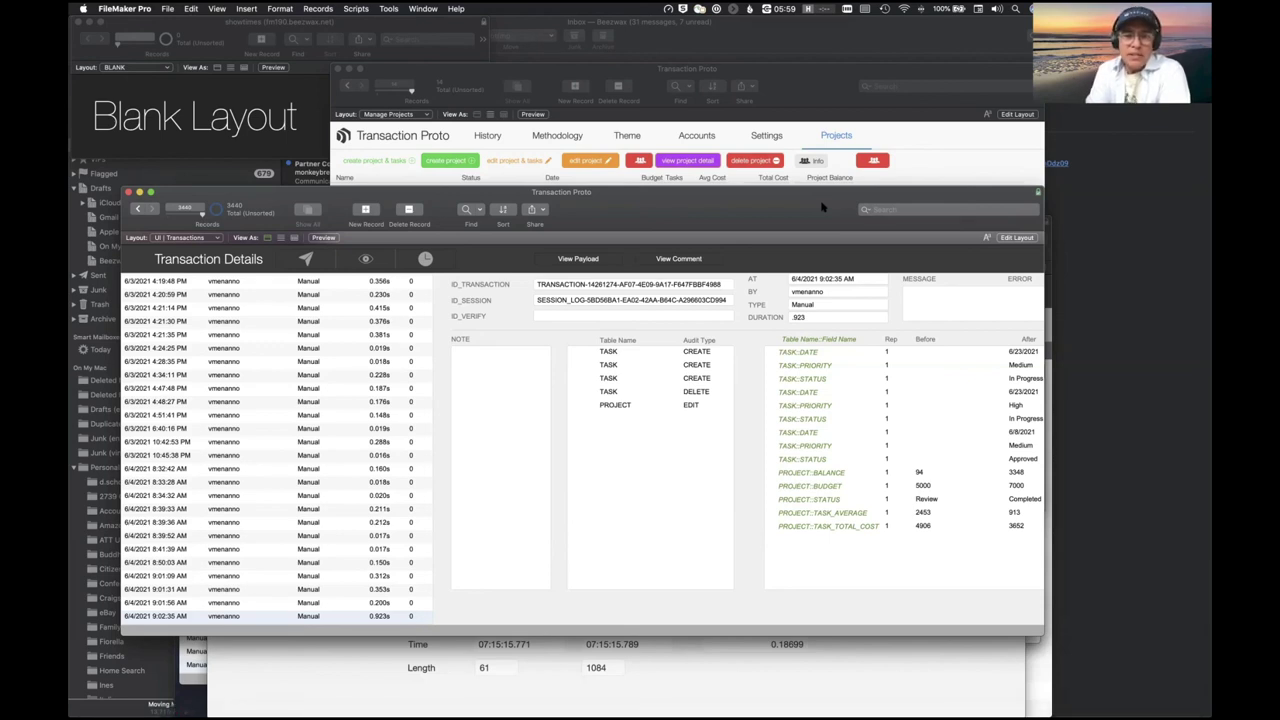
Bring DBDebug Data Master to the front and show the Group View summary of calls, bytes and duration per test
{"action": "left_click", "coordinate": [875, 665]}
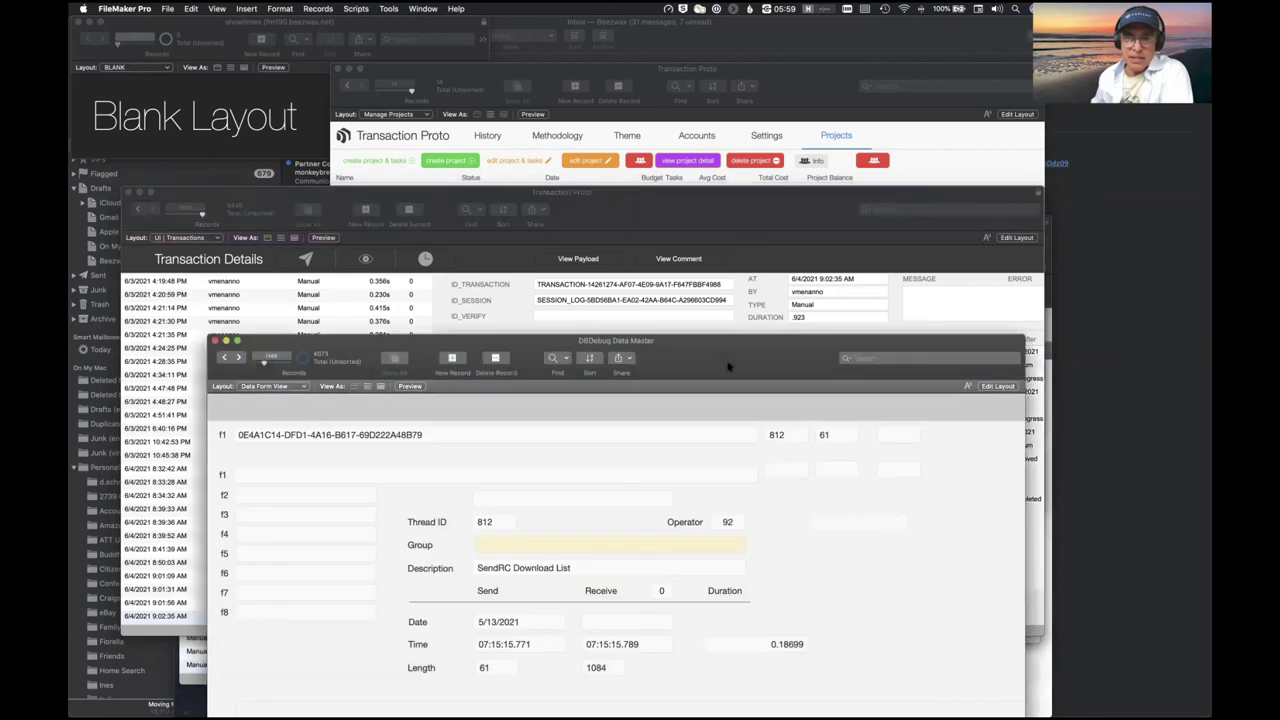
{"action": "left_click_drag", "start_coordinate": [560, 342], "coordinate": [552, 173]}
{"action": "left_click", "coordinate": [284, 216]}
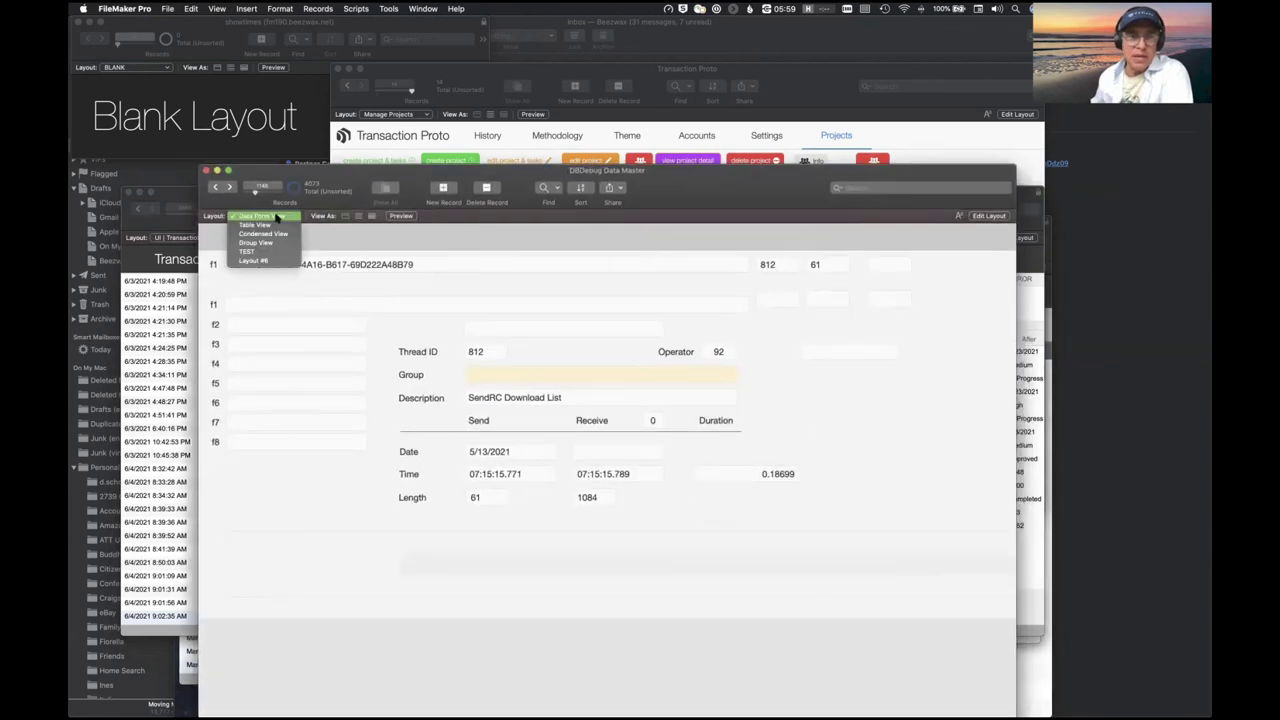
{"action": "left_click", "coordinate": [380, 9]}
{"action": "left_click", "coordinate": [381, 9]}
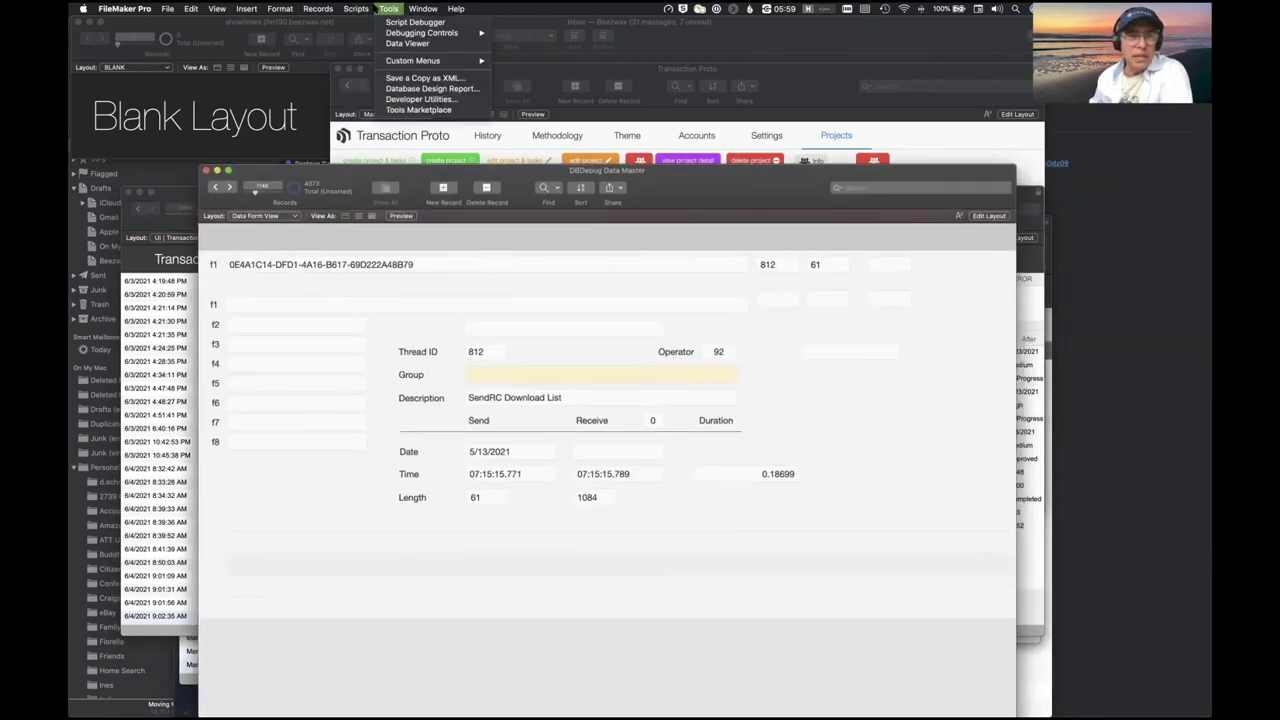
{"action": "left_click", "coordinate": [396, 140]}
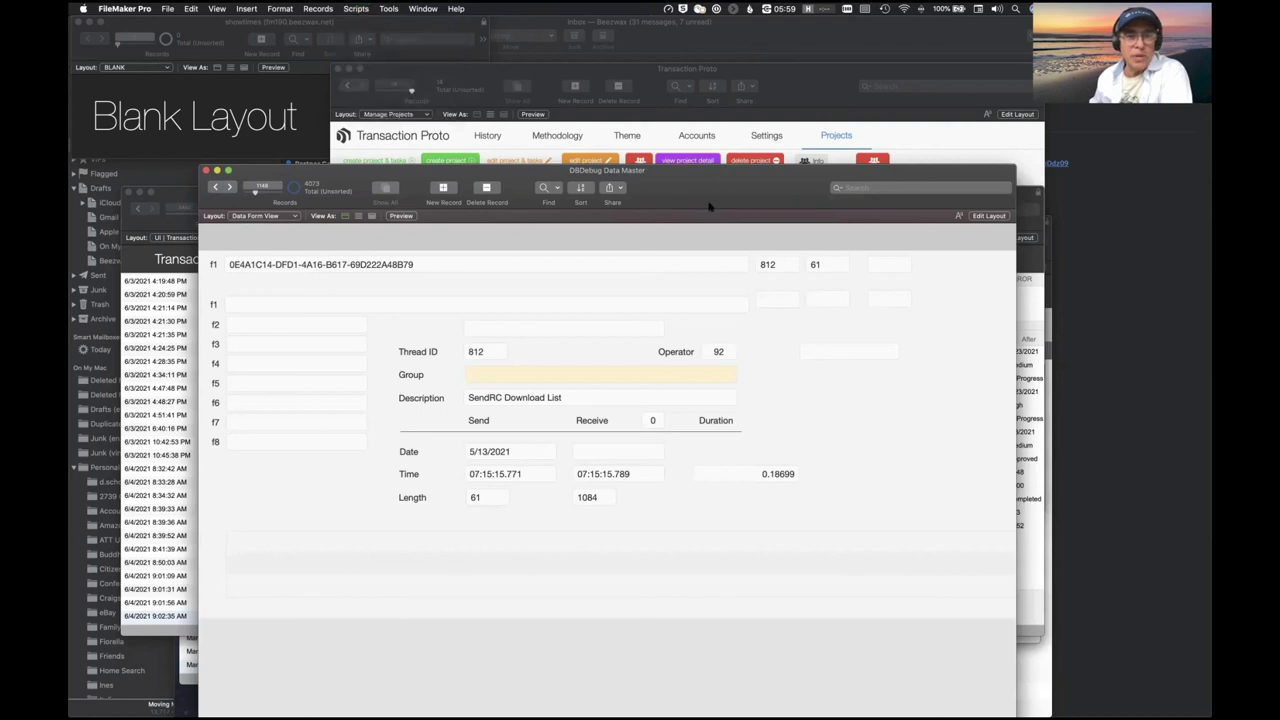
{"action": "left_click_drag", "start_coordinate": [640, 136], "coordinate": [930, 279]}
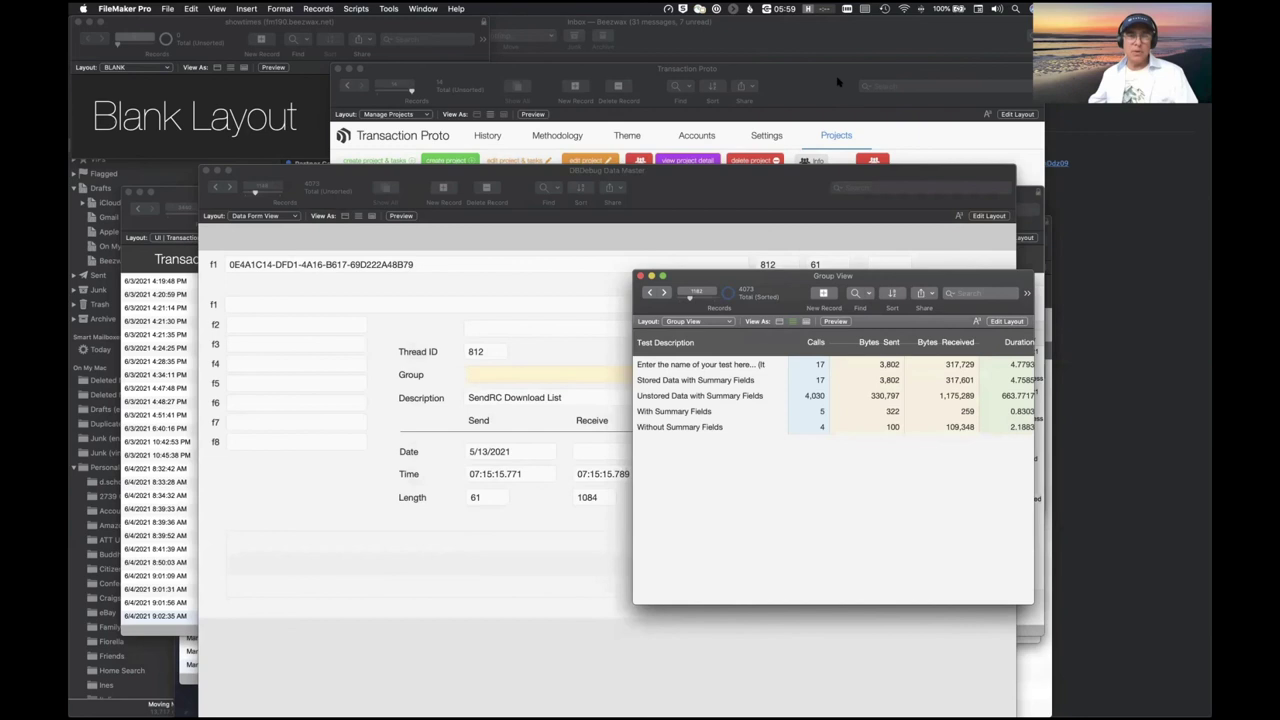
Return to the Transaction Proto project window and show the local data file management settings
{"action": "left_click_drag", "start_coordinate": [826, 77], "coordinate": [619, 75]}
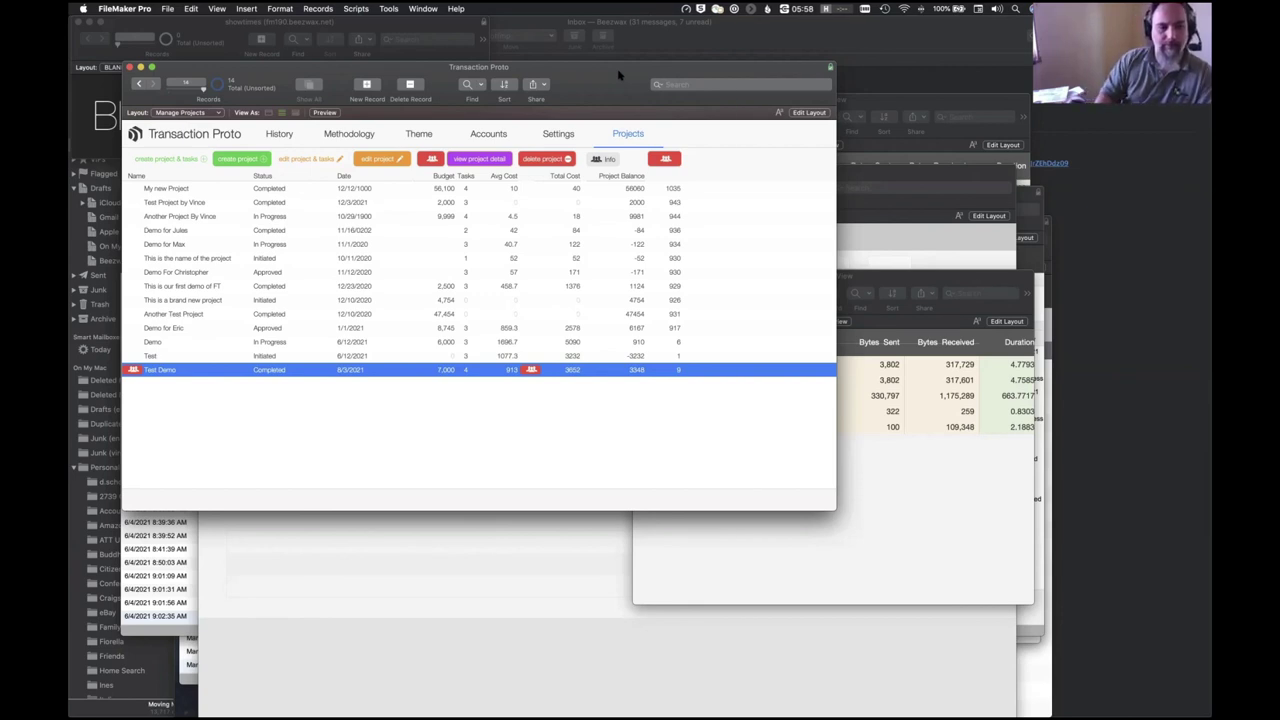
{"action": "left_click", "coordinate": [556, 136]}
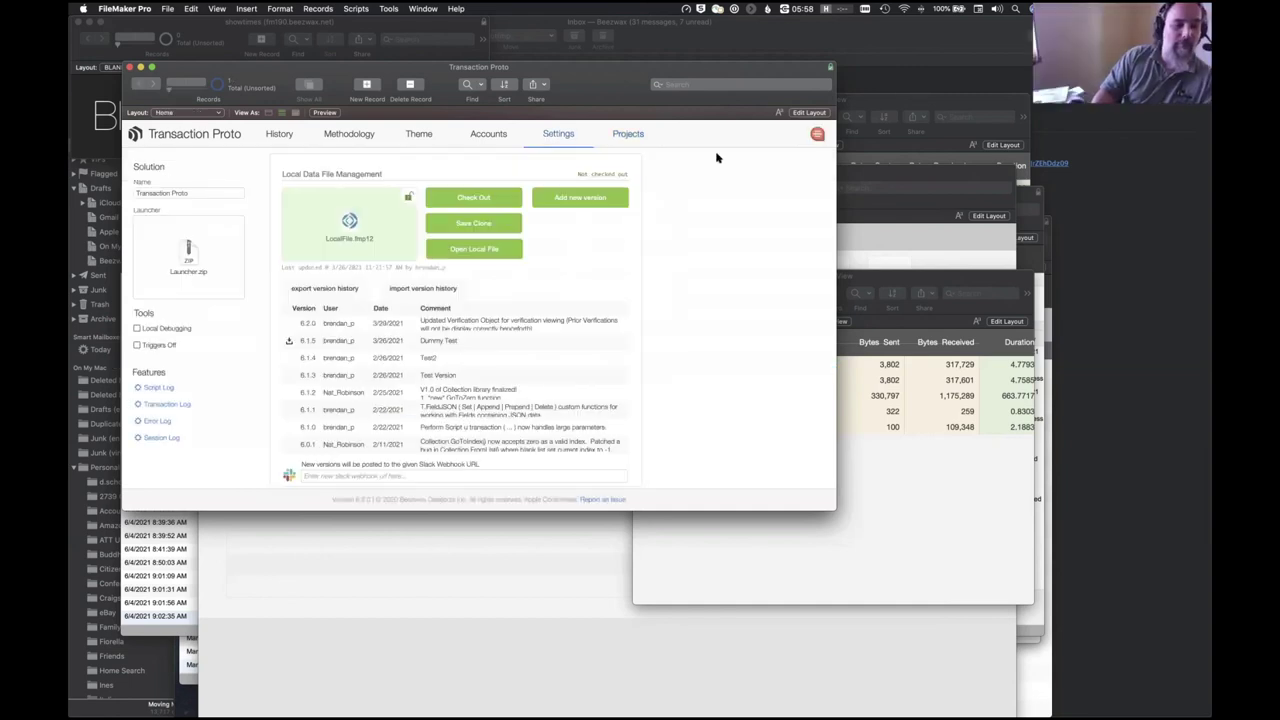
{"action": "left_click_drag", "start_coordinate": [617, 95], "coordinate": [630, 127]}
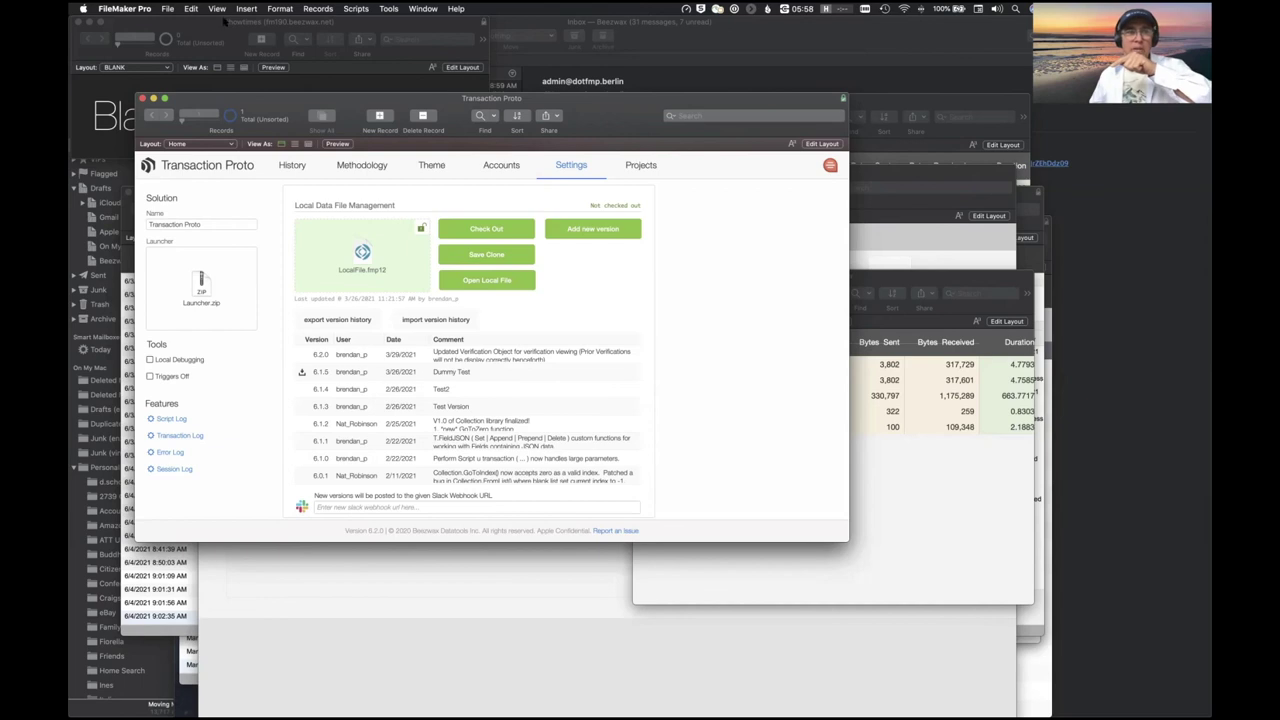
Inspect the file path of the Local File external data source, and leave its definition without changes
{"action": "left_click", "coordinate": [167, 8]}
{"action": "mouse_move", "coordinate": [285, 112]}
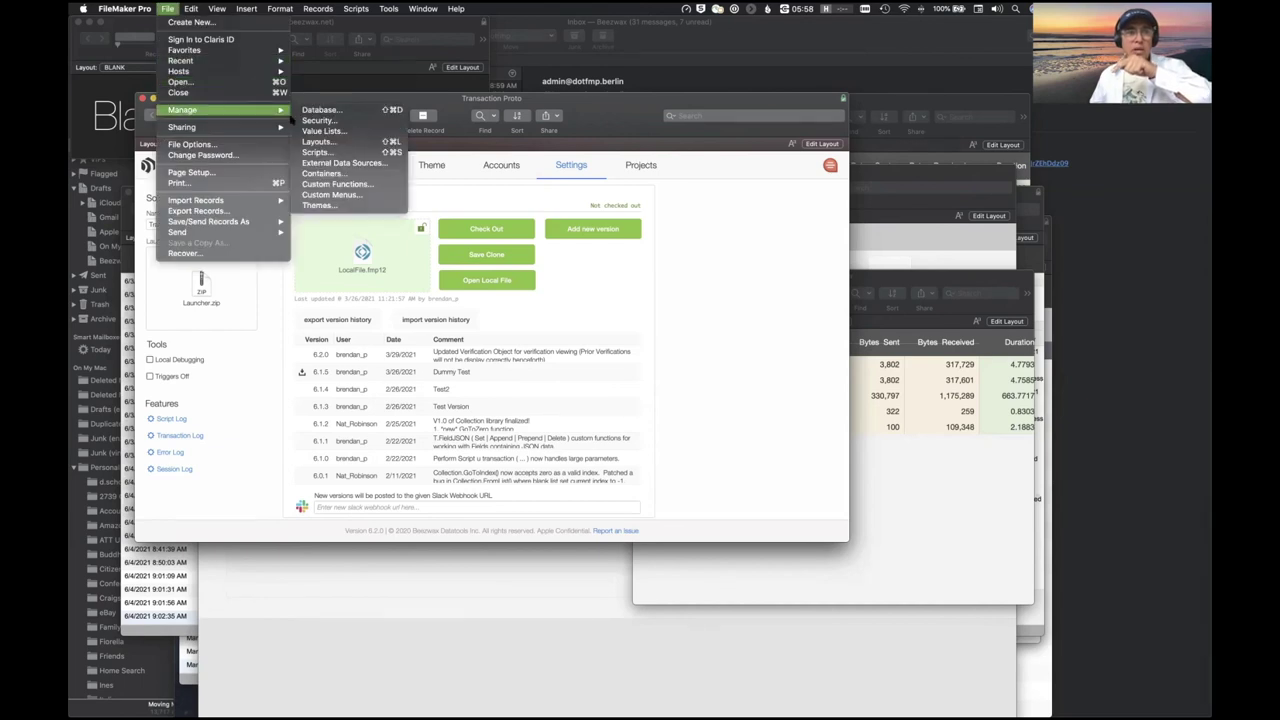
{"action": "left_click", "coordinate": [330, 165]}
{"action": "double_click", "coordinate": [820, 229]}
{"action": "key", "text": "Tab"}
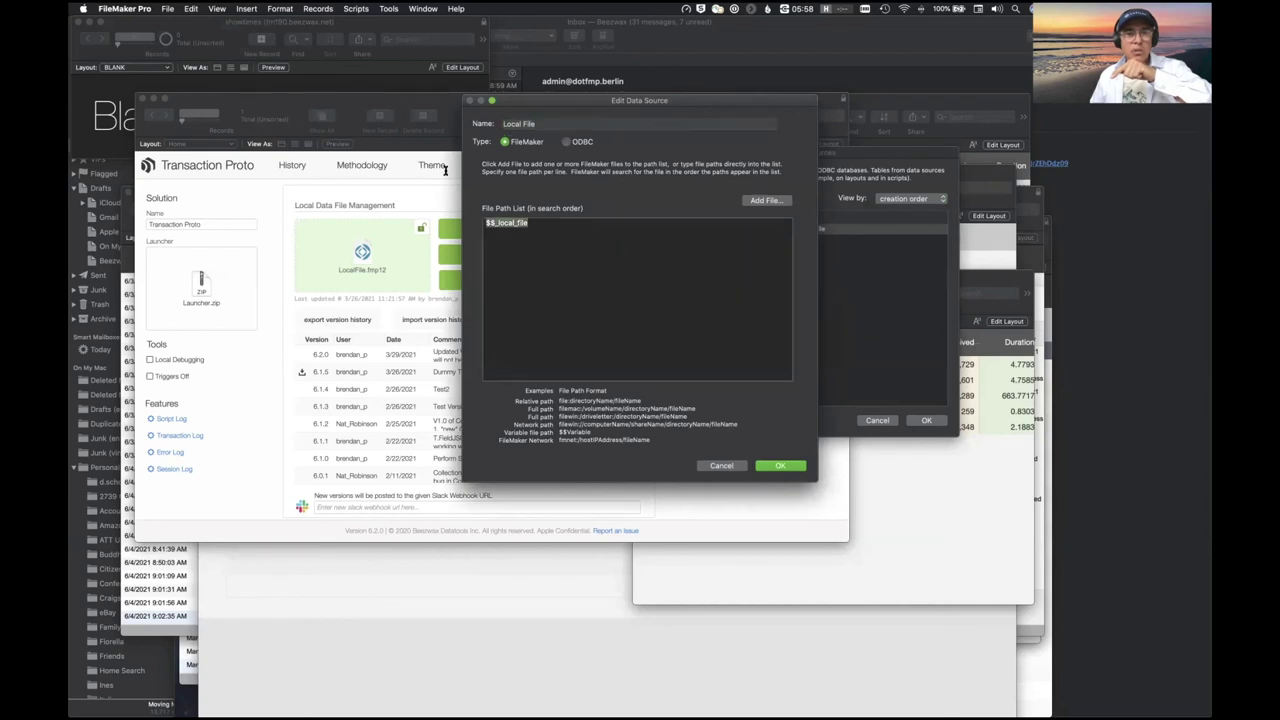
{"action": "left_click", "coordinate": [721, 465]}
{"action": "left_click", "coordinate": [872, 420]}
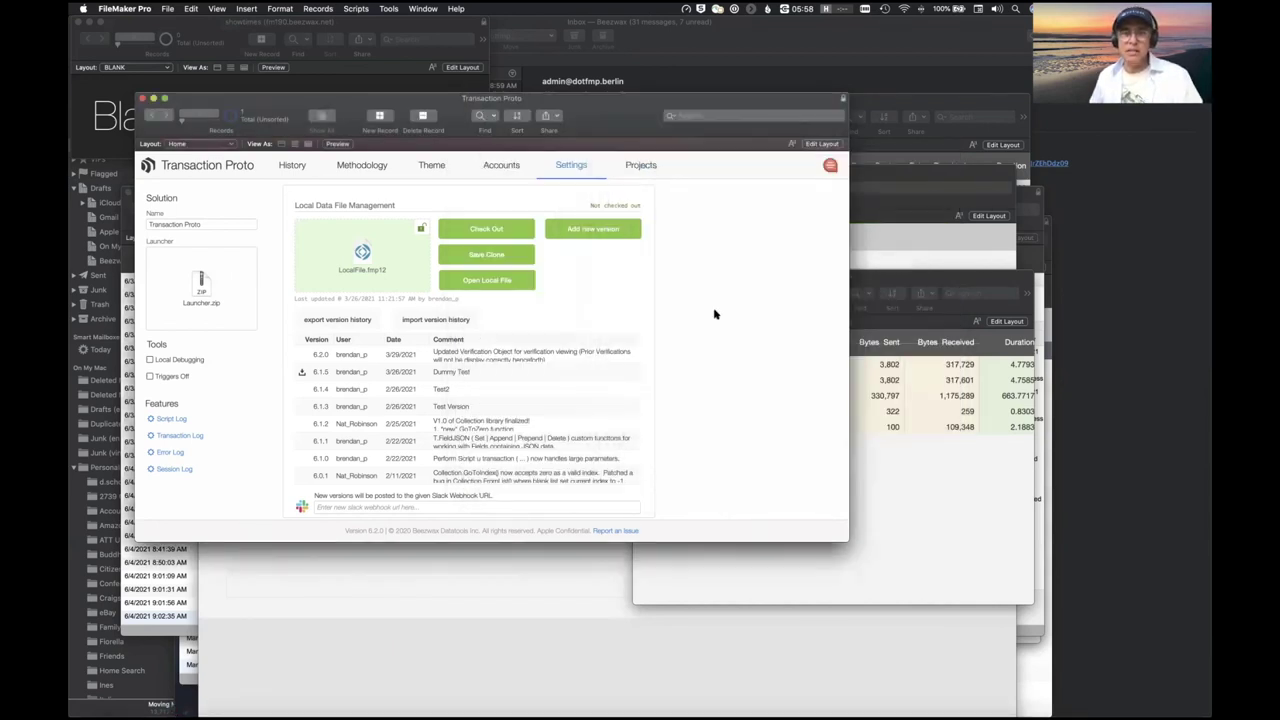
Show the LocalFile window with its PROJECT_CREATE layout, and return to the Transaction Proto settings window
{"action": "left_click", "coordinate": [422, 9]}
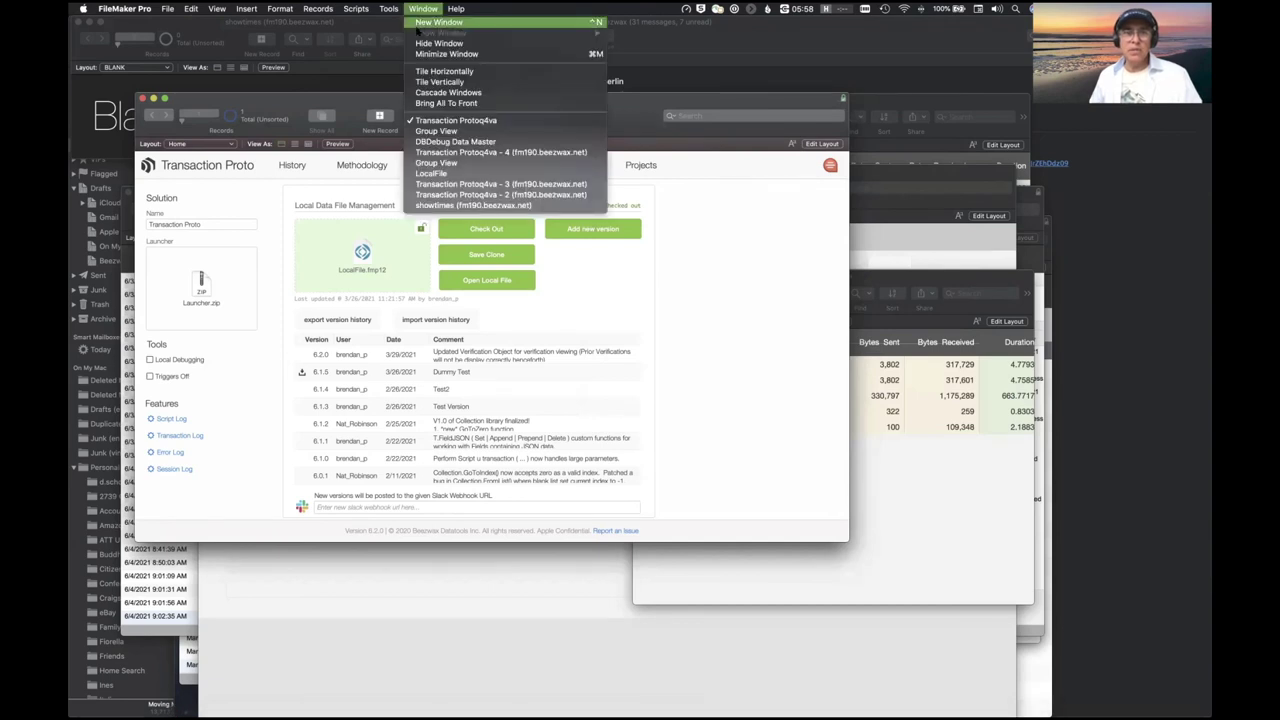
{"action": "left_click", "coordinate": [454, 176]}
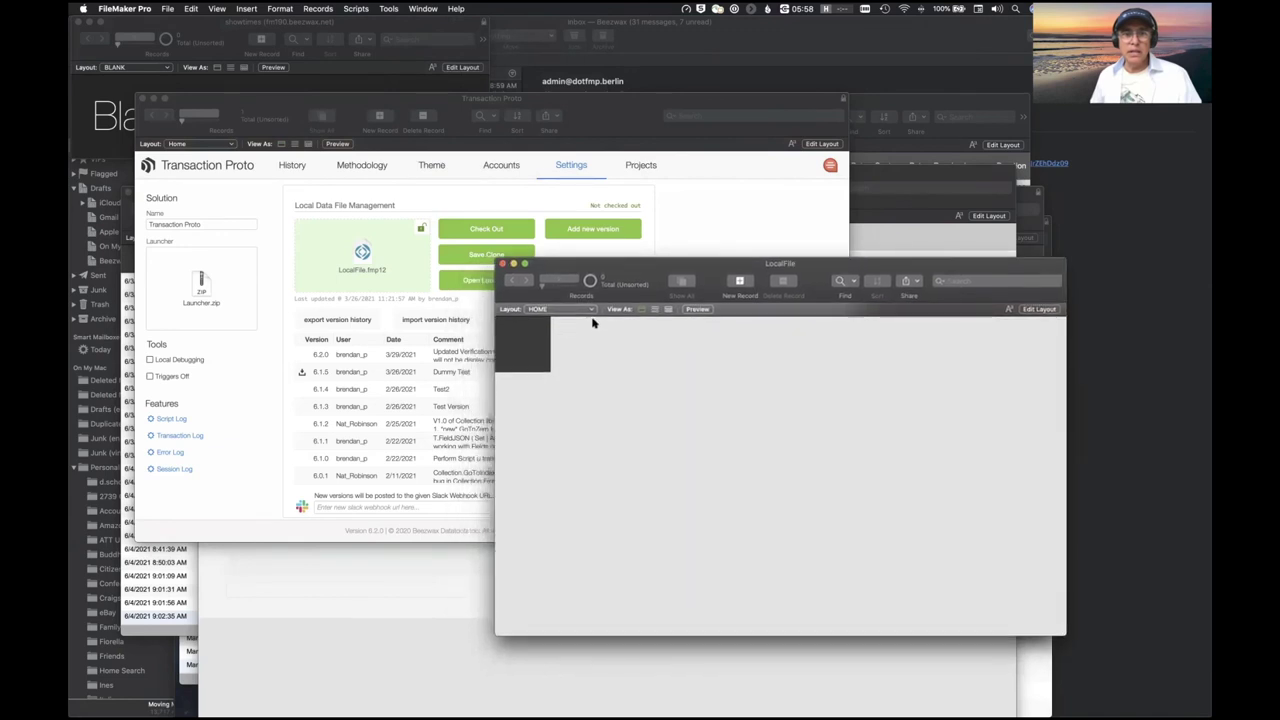
{"action": "left_click", "coordinate": [548, 313]}
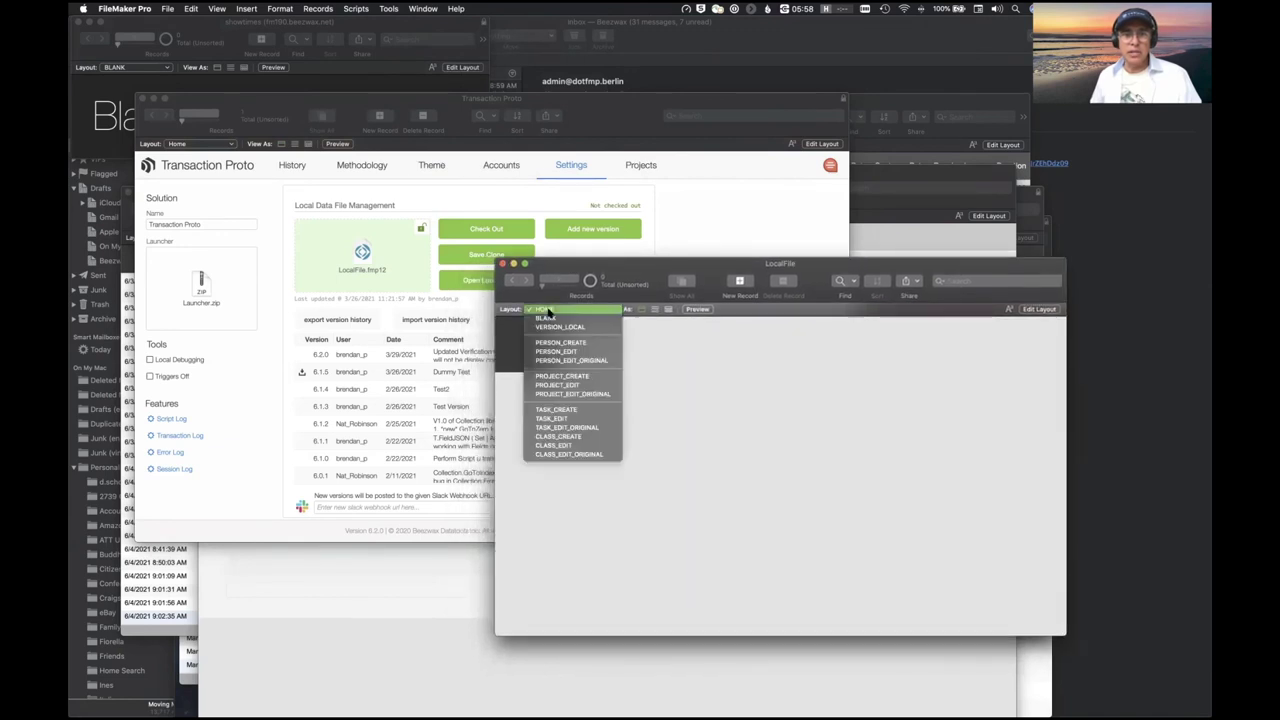
{"action": "left_click", "coordinate": [569, 377]}
{"action": "left_click", "coordinate": [683, 231]}
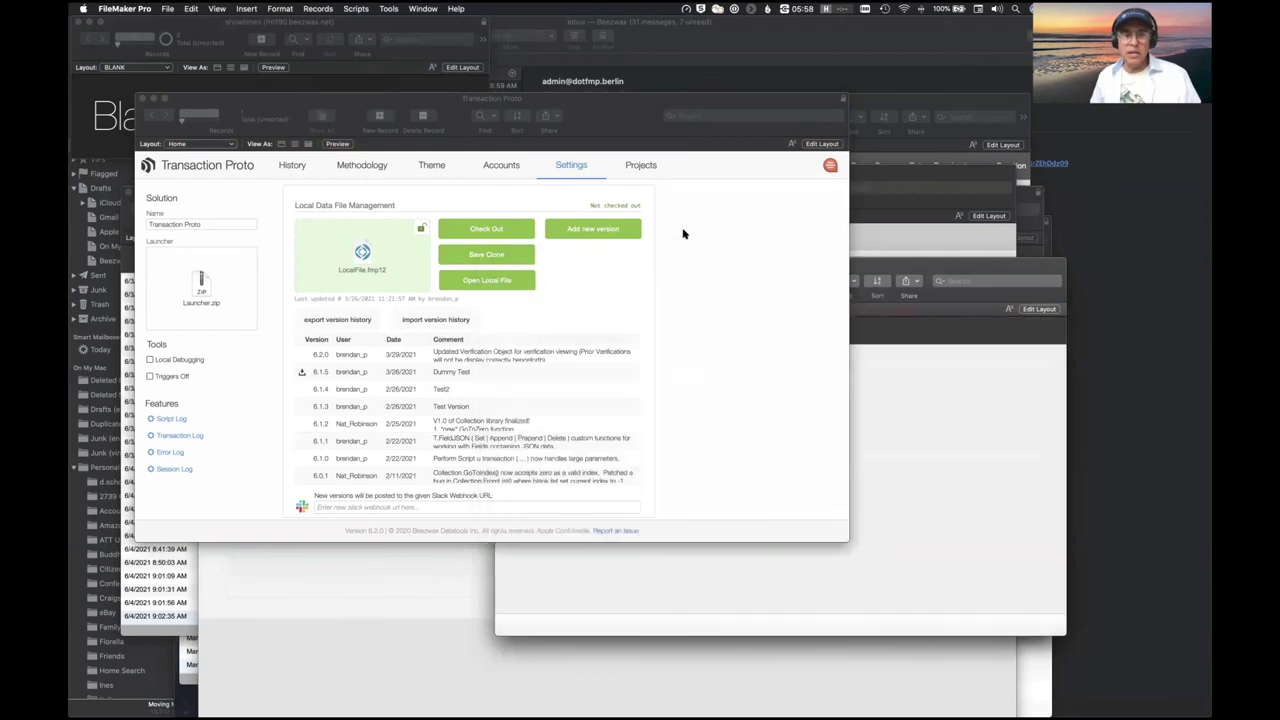
Examine LocalFile's PROJECT_CREATE fields and relationships graph, and close its database definition without changes
{"action": "left_click", "coordinate": [894, 410]}
{"action": "key", "text": "super+shift+d"}
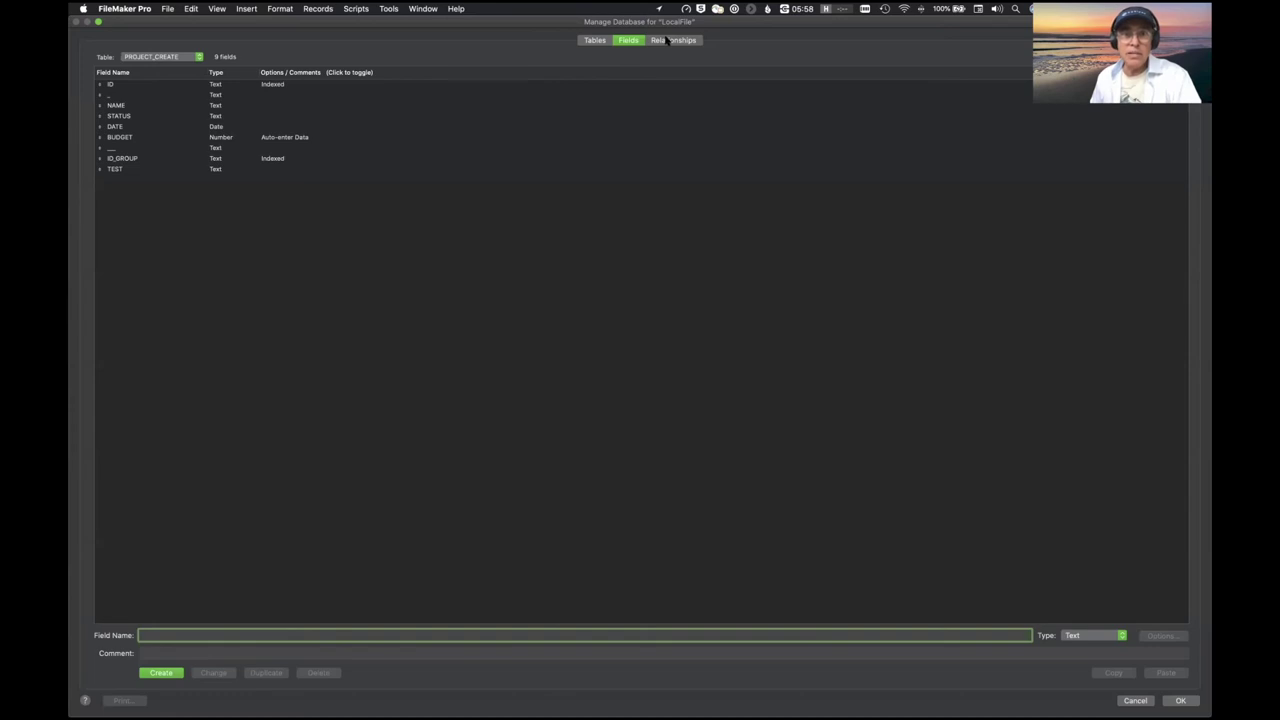
{"action": "left_click_drag", "start_coordinate": [882, 26], "coordinate": [885, 56]}
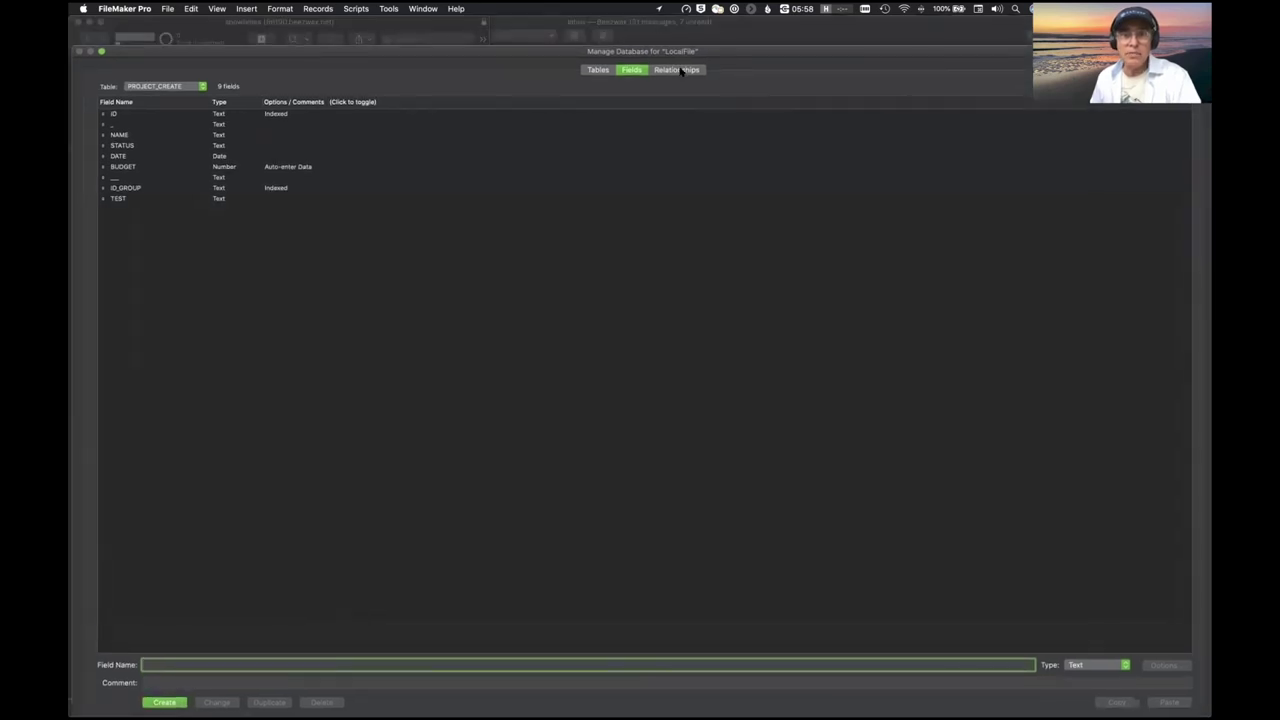
{"action": "left_click", "coordinate": [679, 70]}
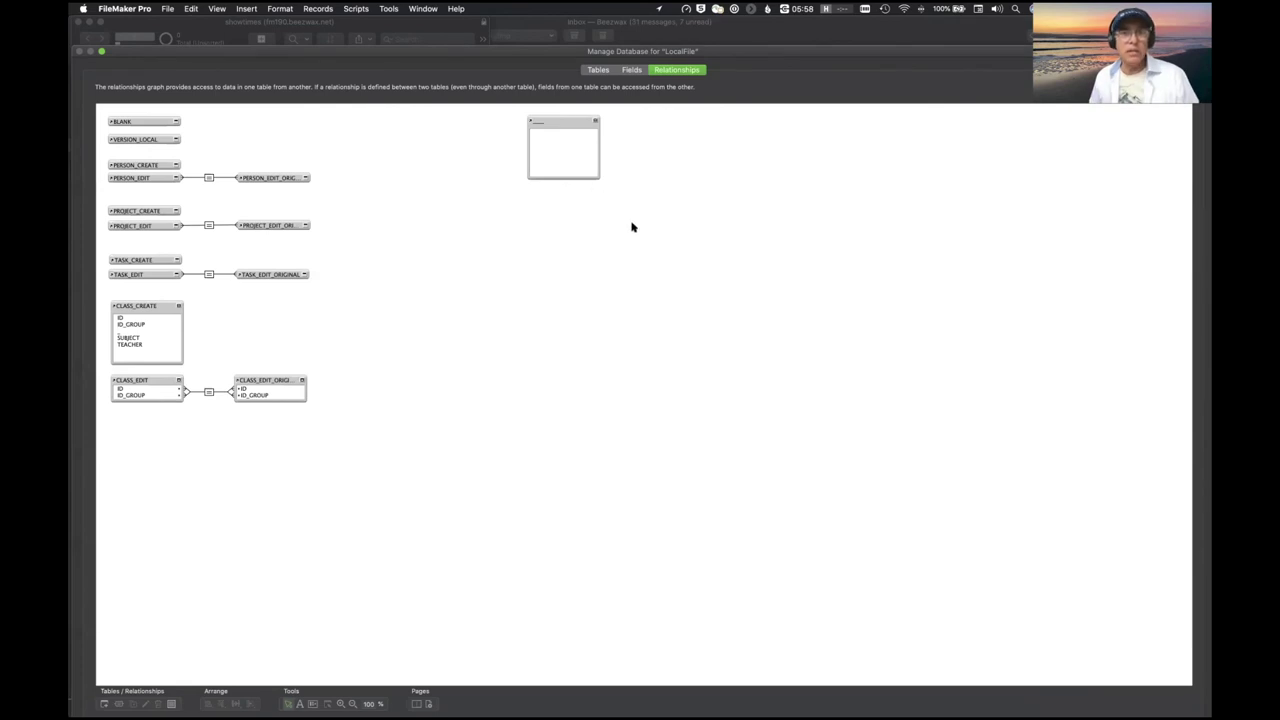
{"action": "left_click_drag", "start_coordinate": [234, 50], "coordinate": [238, 28]}
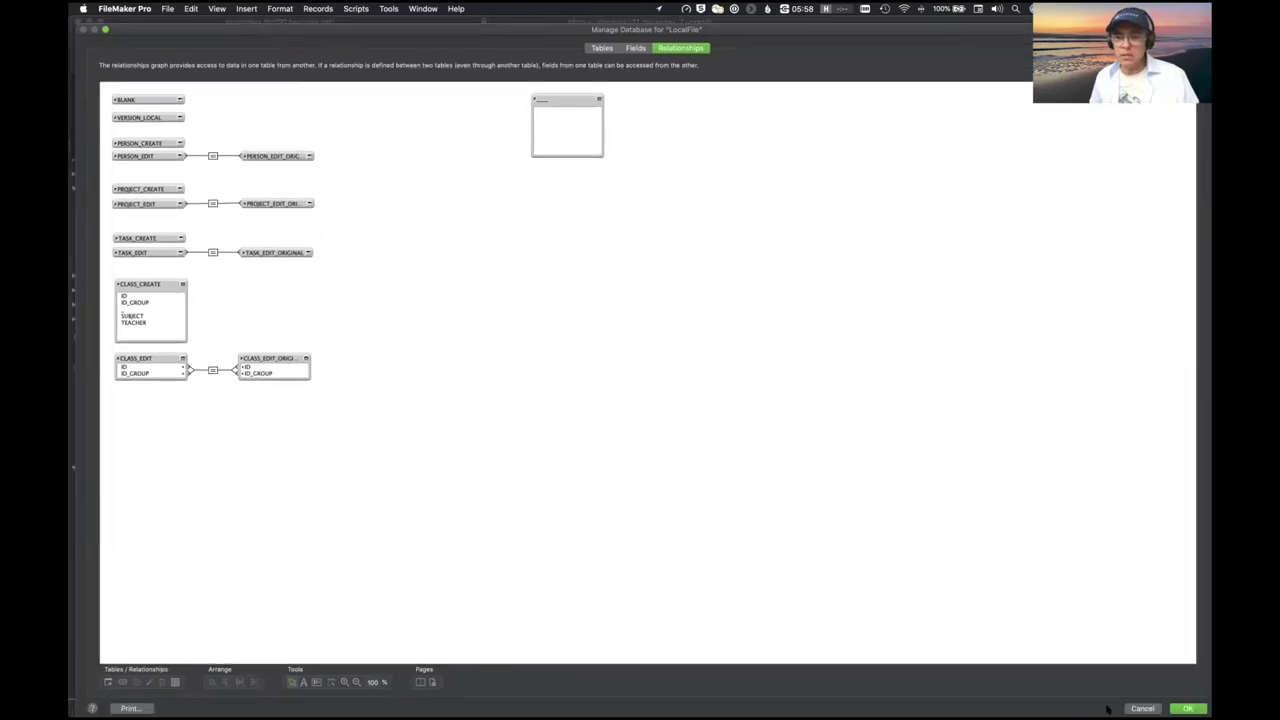
{"action": "left_click", "coordinate": [1142, 708]}
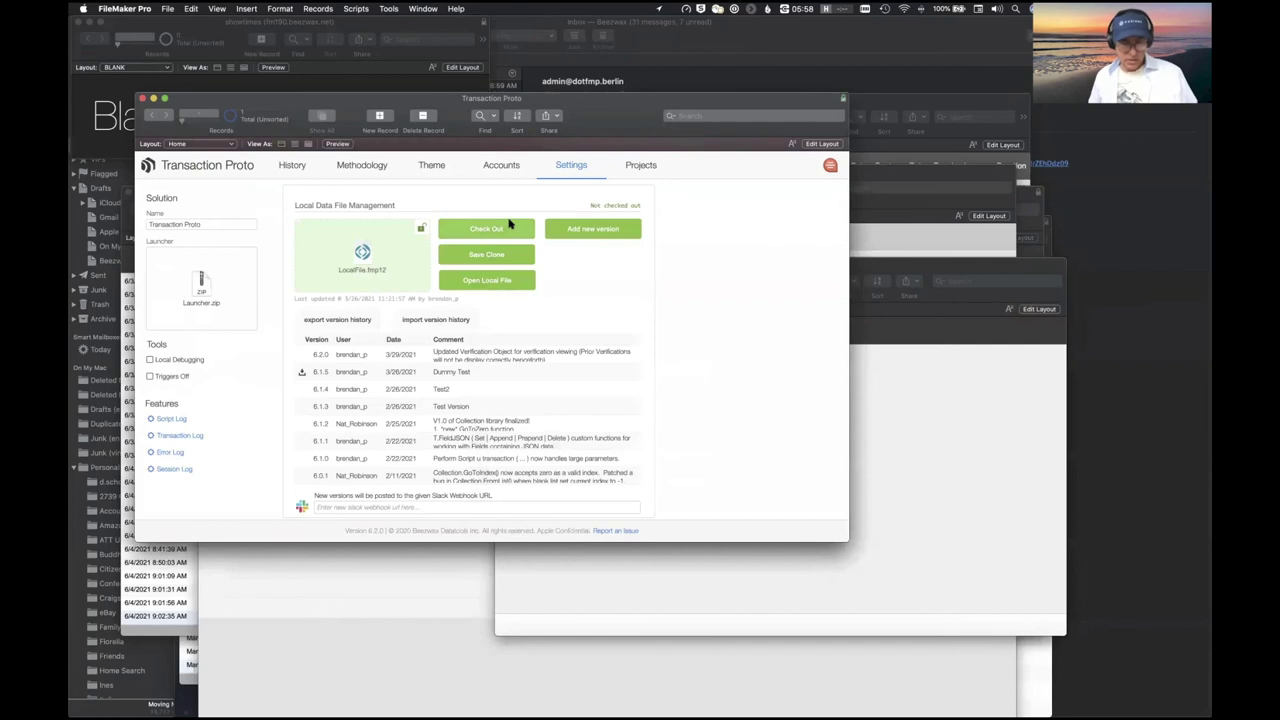
Open TransactionPrototype's relationships graph, inspect PROJECT_EDIT's data source, and select the PROJECT_CREATE table occurrence
{"action": "key", "text": "super+shift+d"}
{"action": "mouse_move", "coordinate": [604, 247]}
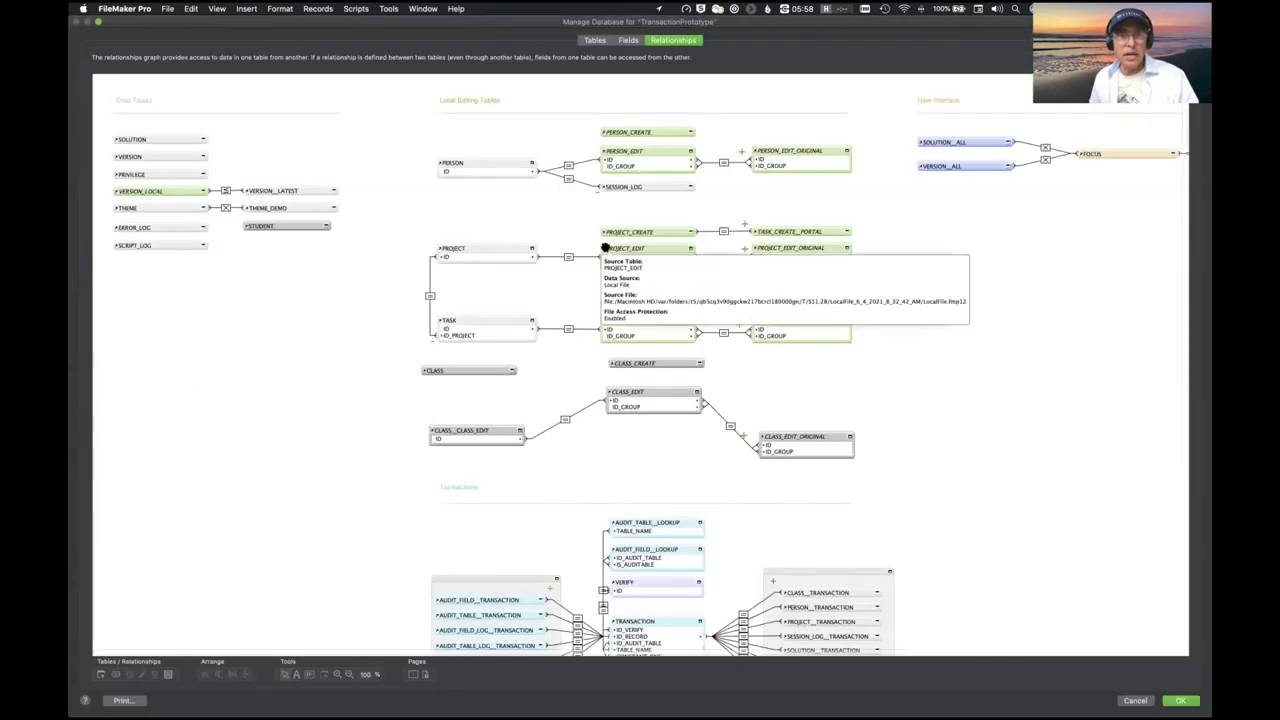
{"action": "left_click", "coordinate": [642, 231]}
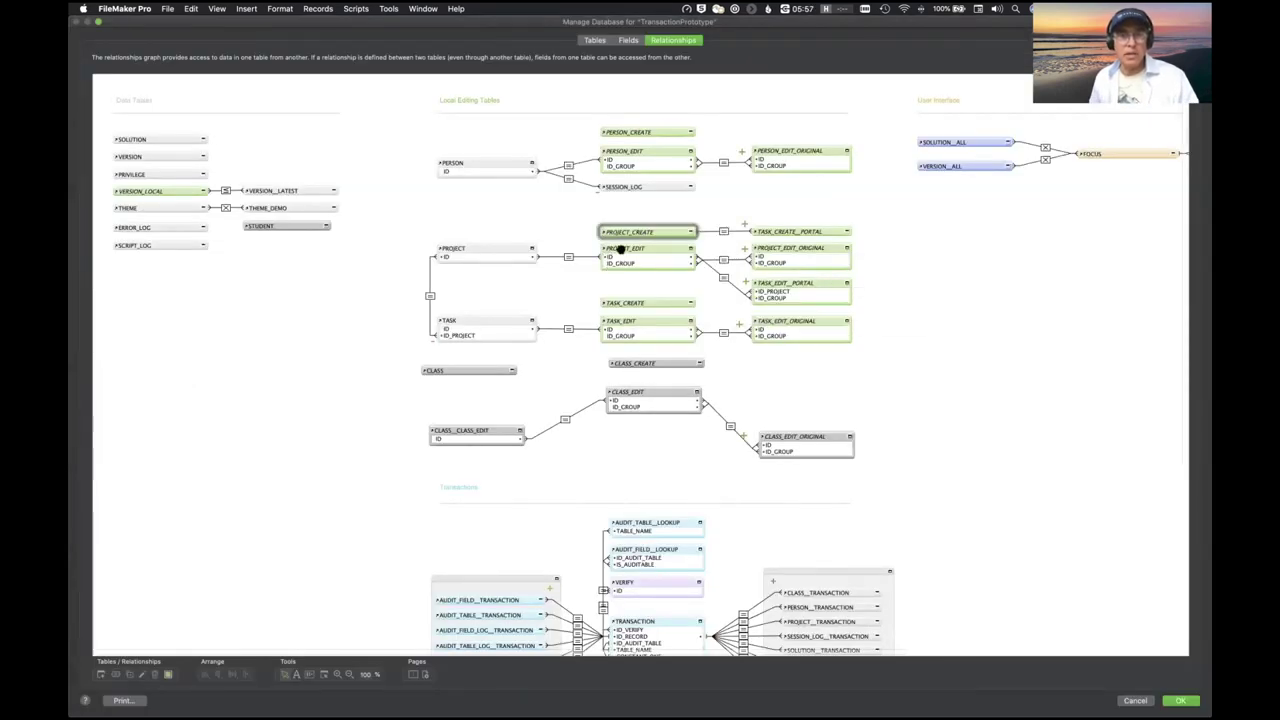
Inspect the PROJECT_CREATE table occurrence's data source, and close the database definition without changes
{"action": "mouse_move", "coordinate": [600, 232]}
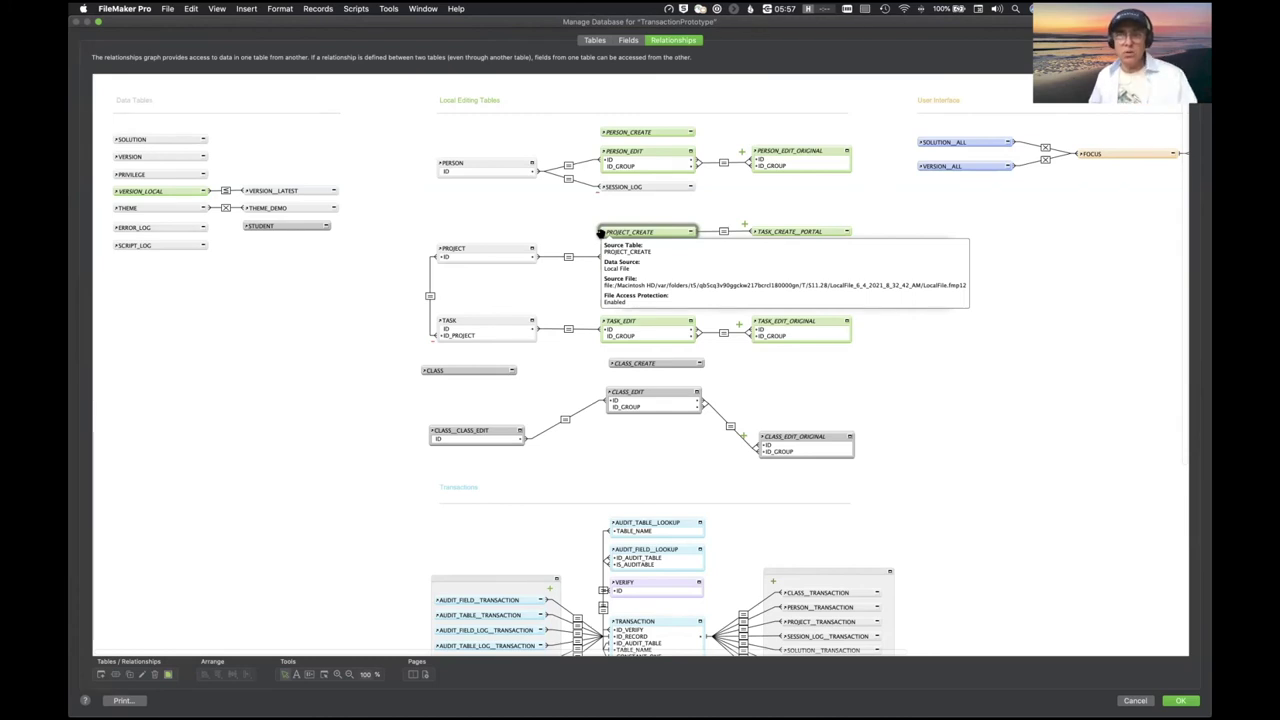
{"action": "key", "text": "Escape"}
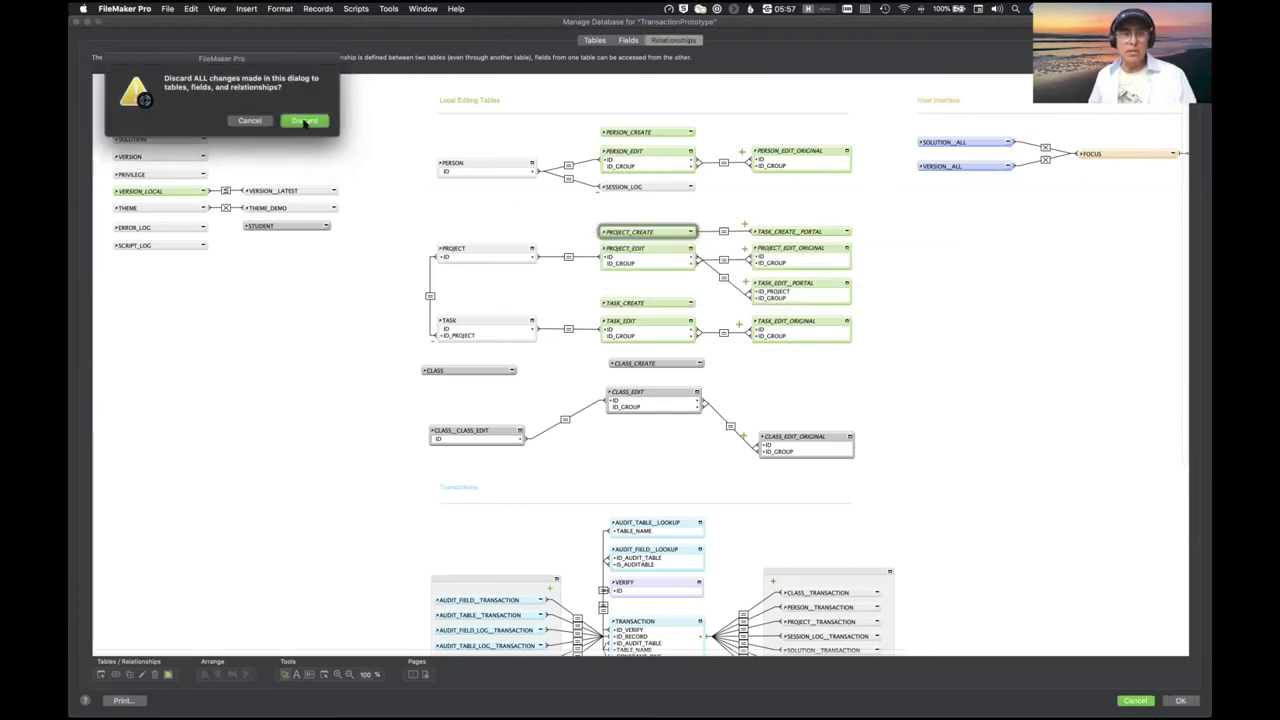
{"action": "left_click", "coordinate": [305, 121]}
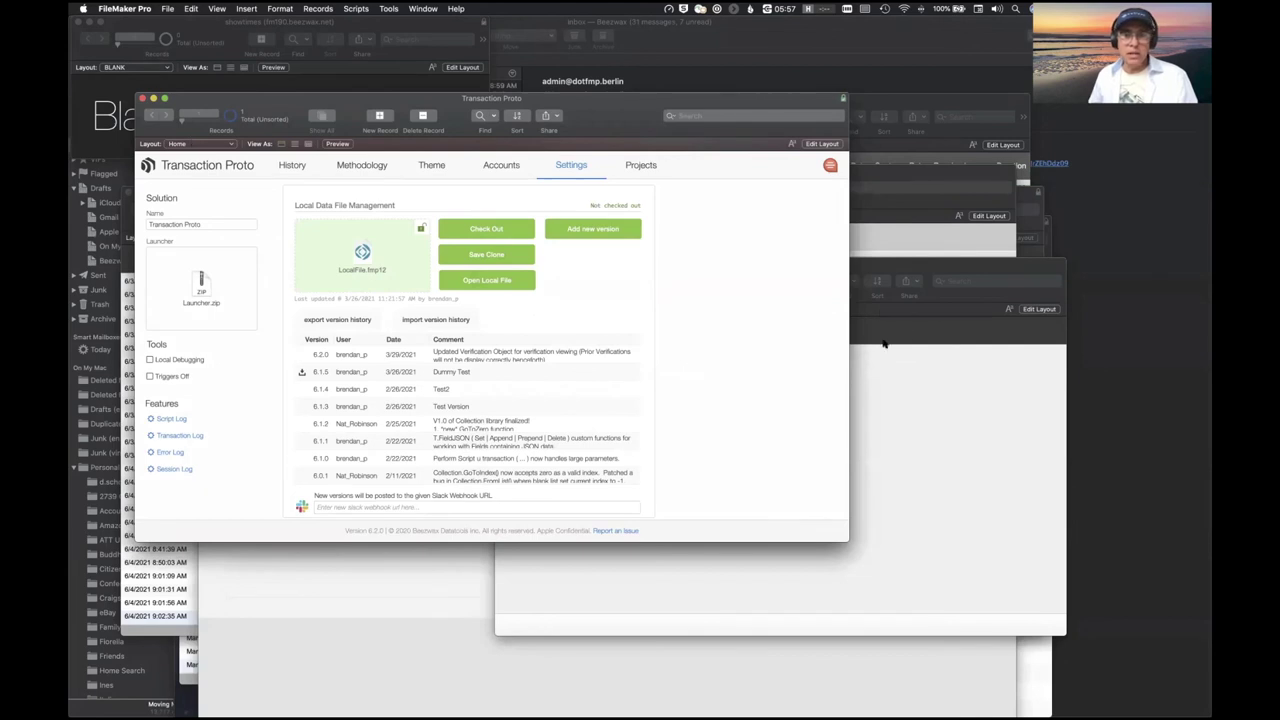
Bring the Transaction Details window forward, and open the Card | Add Project & Tasks layout in Layout mode
{"action": "left_click", "coordinate": [350, 555]}
{"action": "left_click", "coordinate": [207, 171]}
{"action": "left_click", "coordinate": [224, 552]}
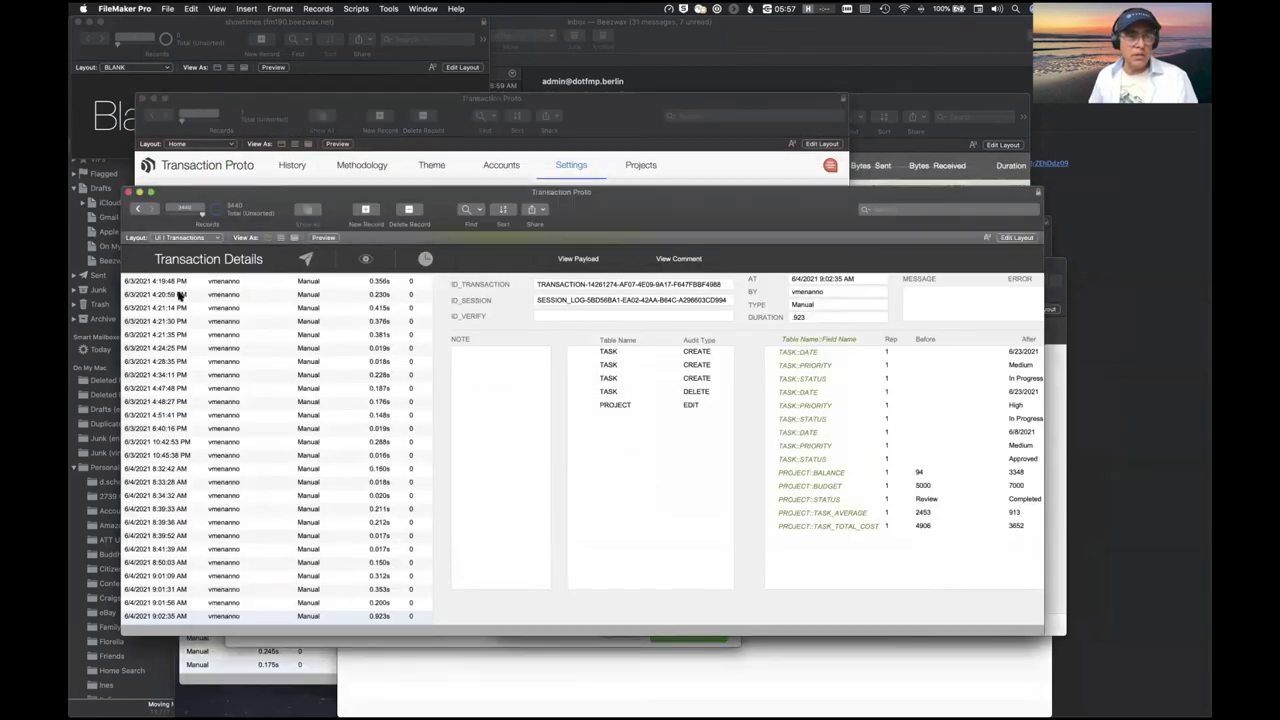
{"action": "left_click", "coordinate": [178, 236]}
{"action": "mouse_move", "coordinate": [180, 247]}
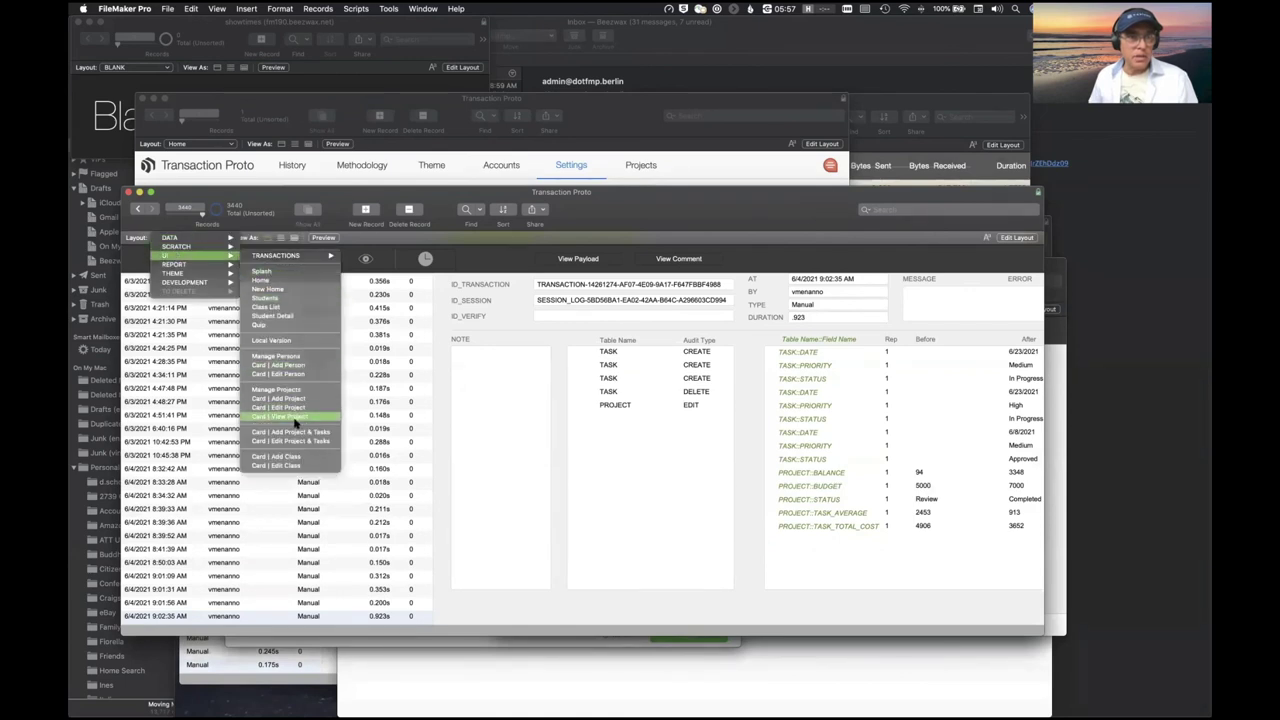
{"action": "left_click", "coordinate": [296, 432]}
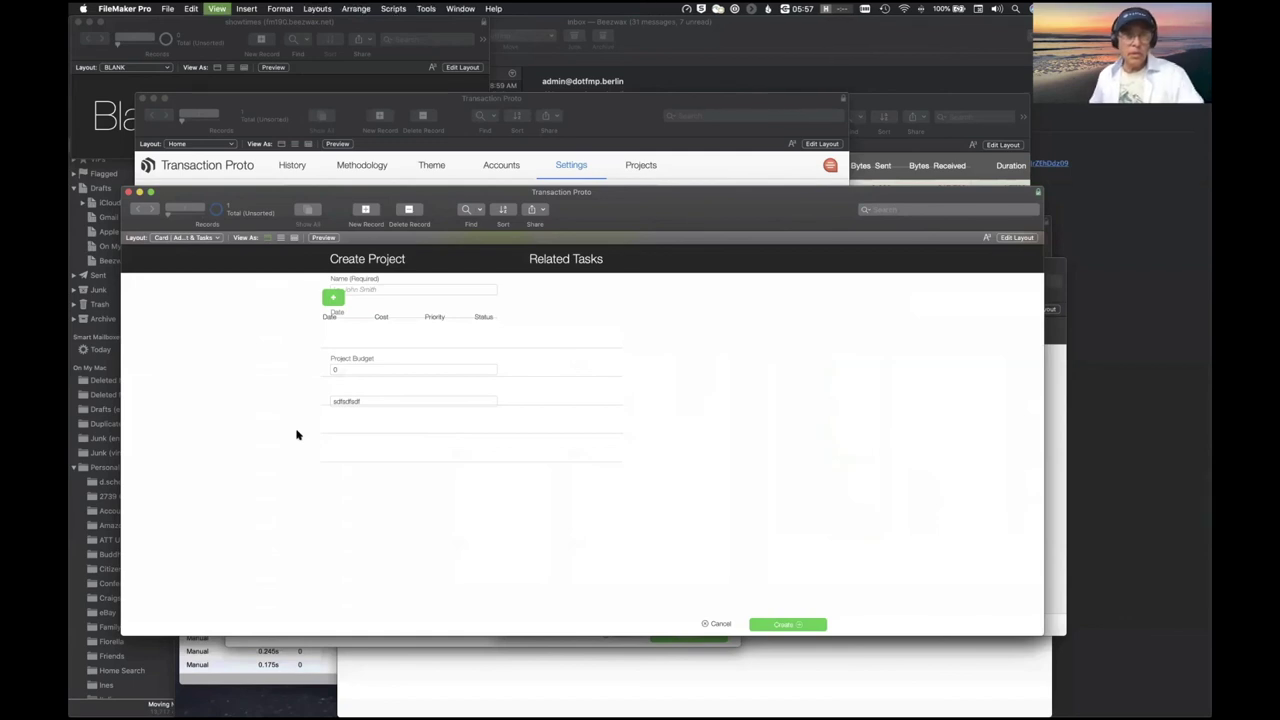
{"action": "key", "text": "super+l"}
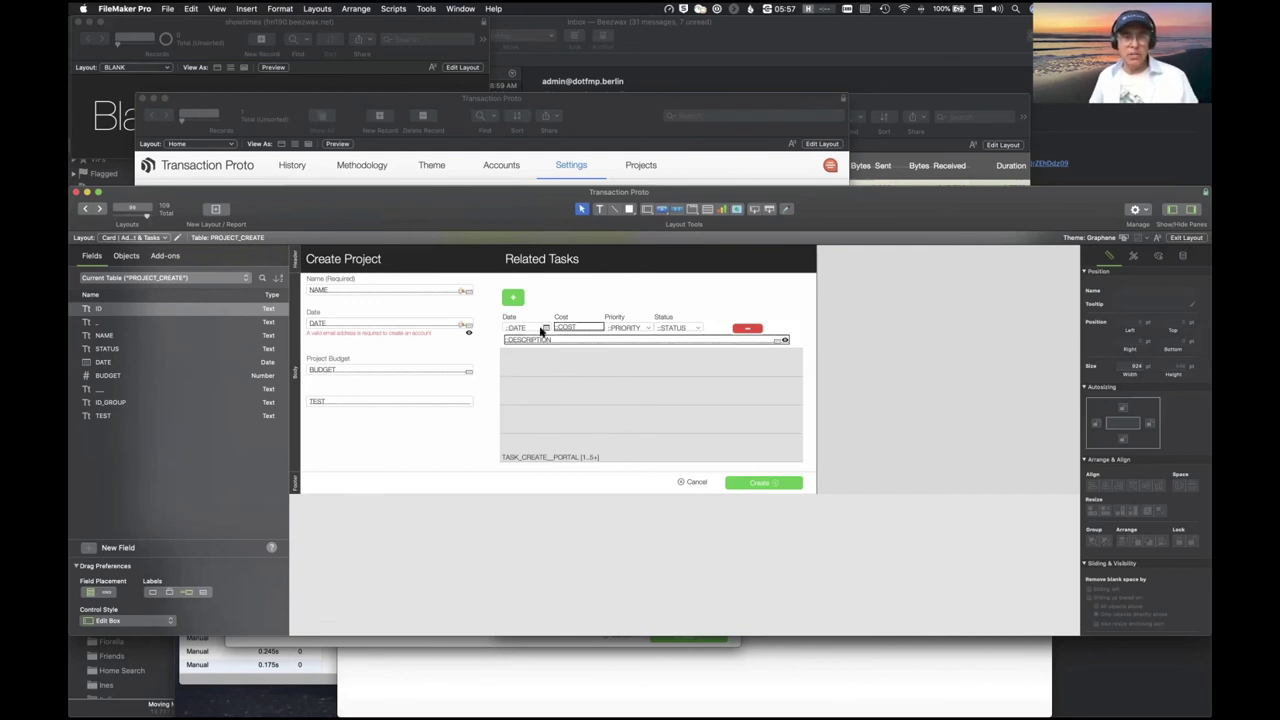
Reopen the relationships graph and select the PROJECT_CREATE and TASK_CREATE__PORTAL table occurrences
{"action": "key", "text": "super+shift+d"}
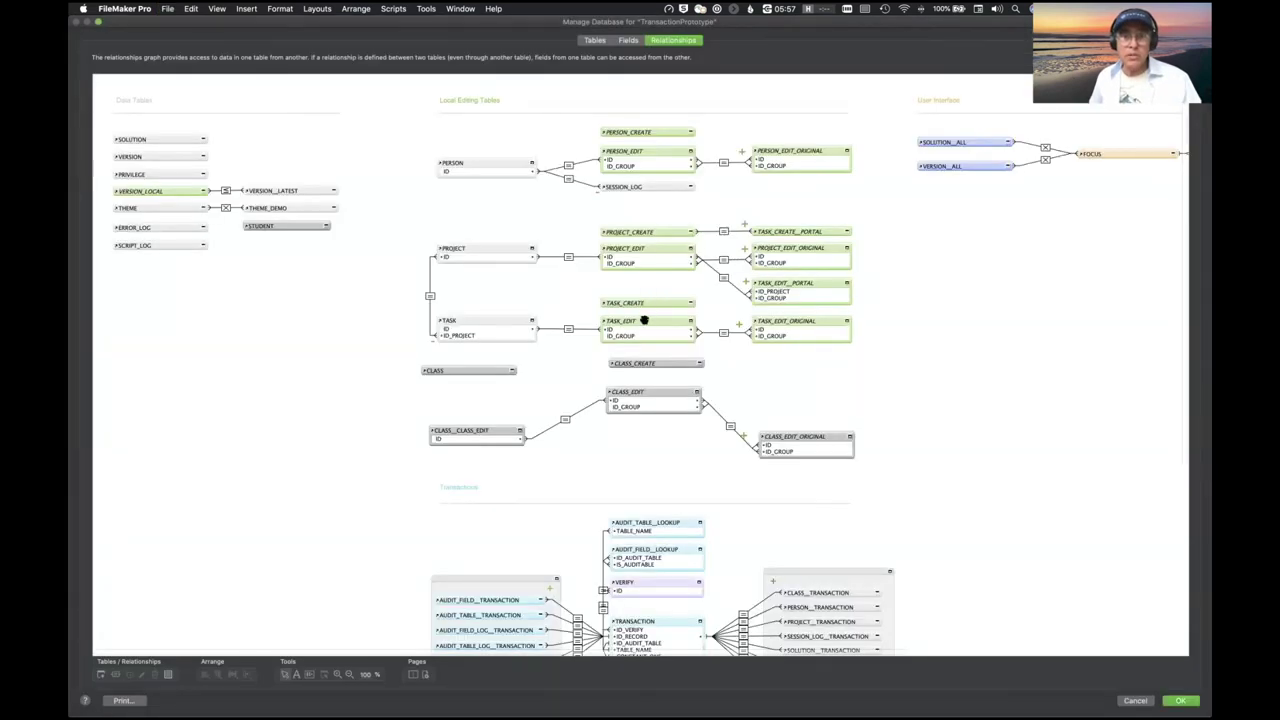
{"action": "key", "text": "Return"}
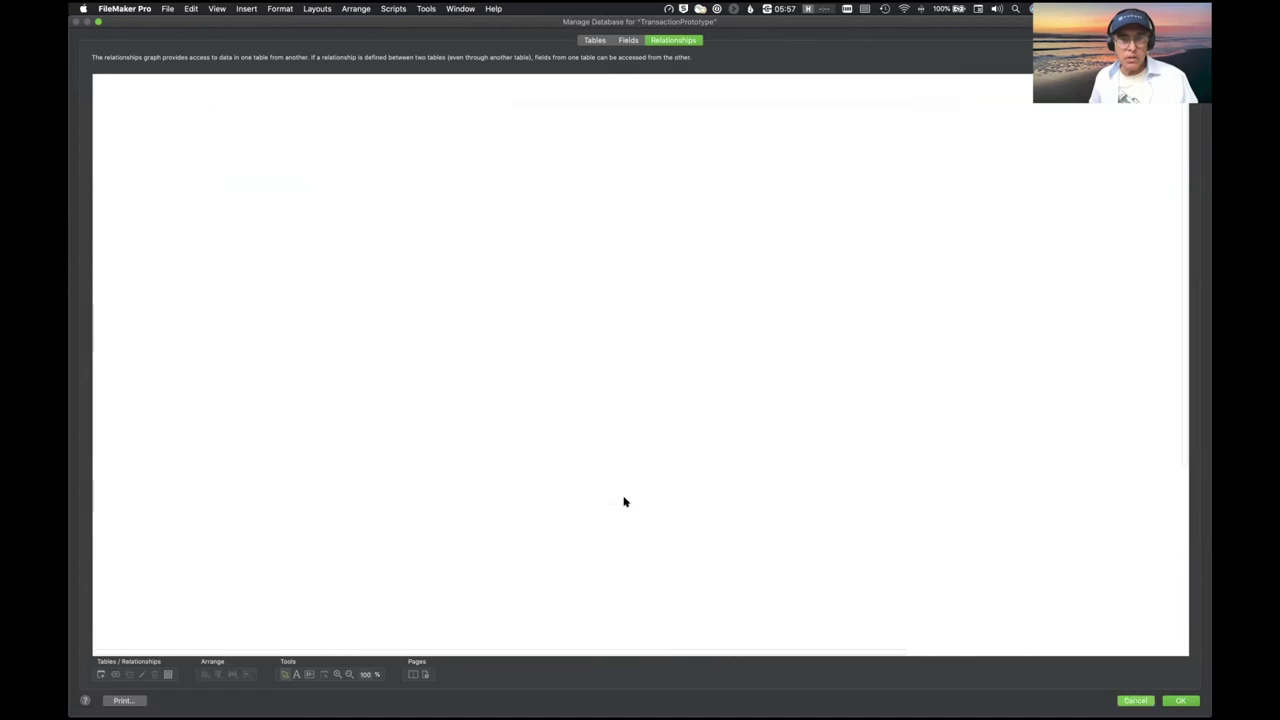
{"action": "key", "text": "super+shift+d"}
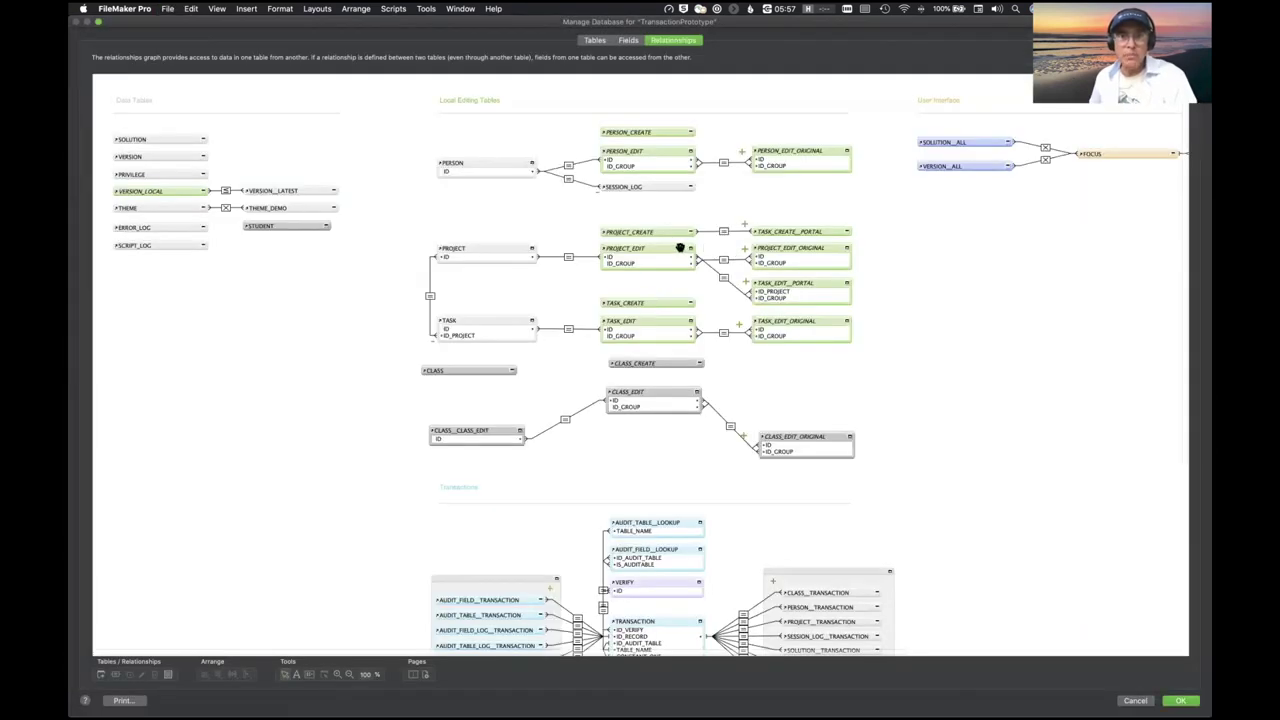
{"action": "left_click_drag", "start_coordinate": [808, 204], "coordinate": [662, 228]}
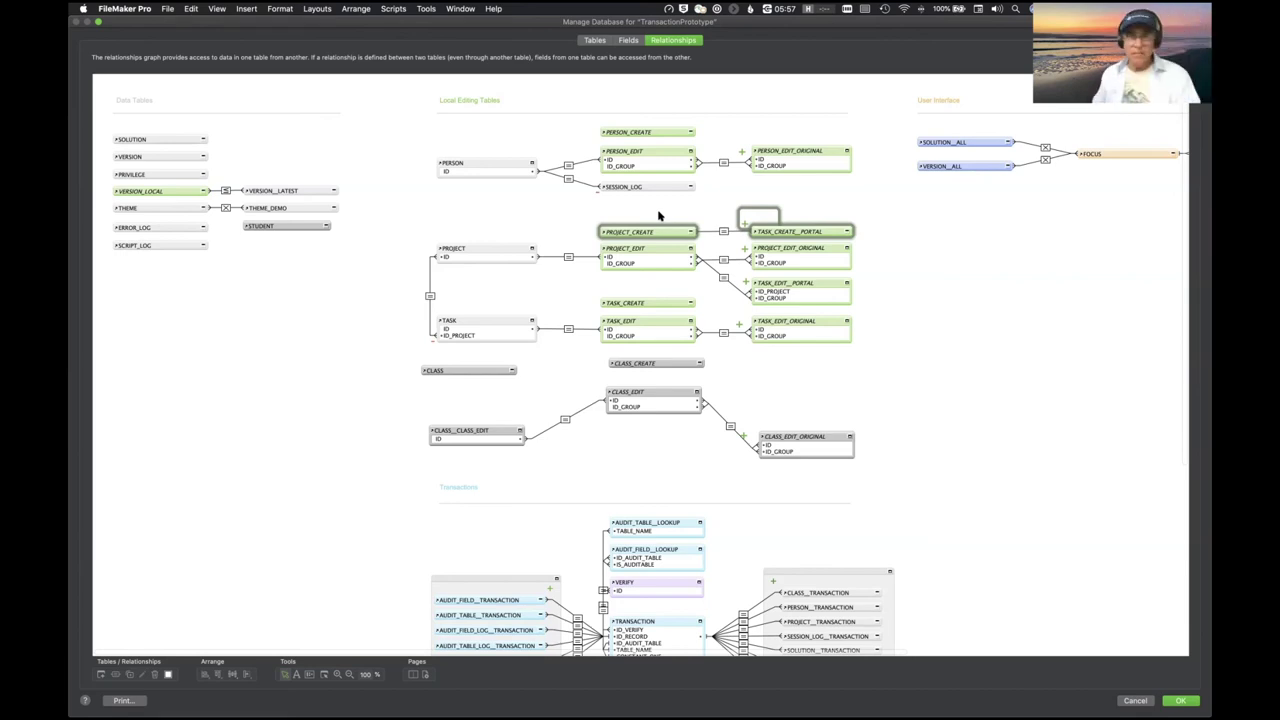
Examine the rest of the relationships graph, selecting the table occurrences around TRANSACTION in the Transactions section and clearing the selection
{"action": "scroll", "coordinate": [660, 215], "scroll_direction": "right", "scroll_amount": 5}
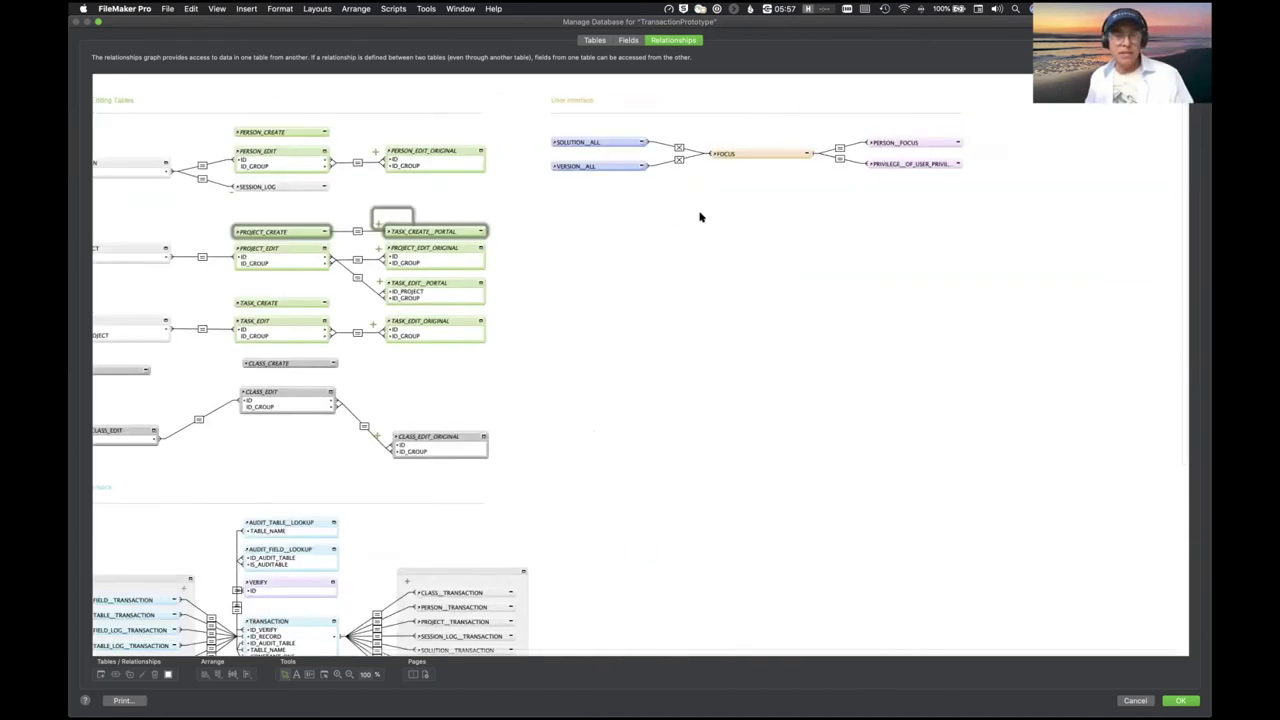
{"action": "scroll", "coordinate": [713, 219], "scroll_direction": "down", "scroll_amount": 1}
{"action": "scroll", "coordinate": [743, 217], "scroll_direction": "left", "scroll_amount": 5}
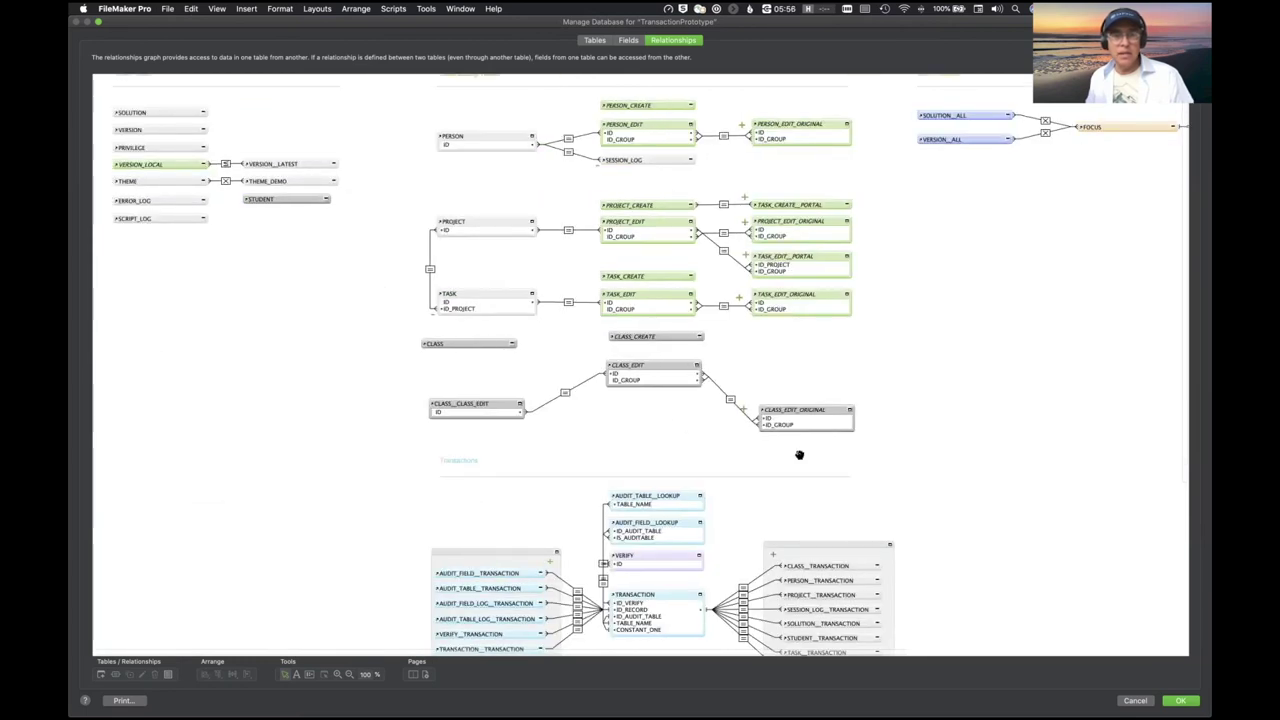
{"action": "scroll", "coordinate": [800, 452], "scroll_direction": "down", "scroll_amount": 5}
{"action": "mouse_move", "coordinate": [946, 492]}
{"action": "left_mouse_down"}
{"action": "mouse_move", "coordinate": [606, 380]}
{"action": "mouse_move", "coordinate": [391, 346]}
{"action": "mouse_move", "coordinate": [387, 298]}
{"action": "left_mouse_up"}
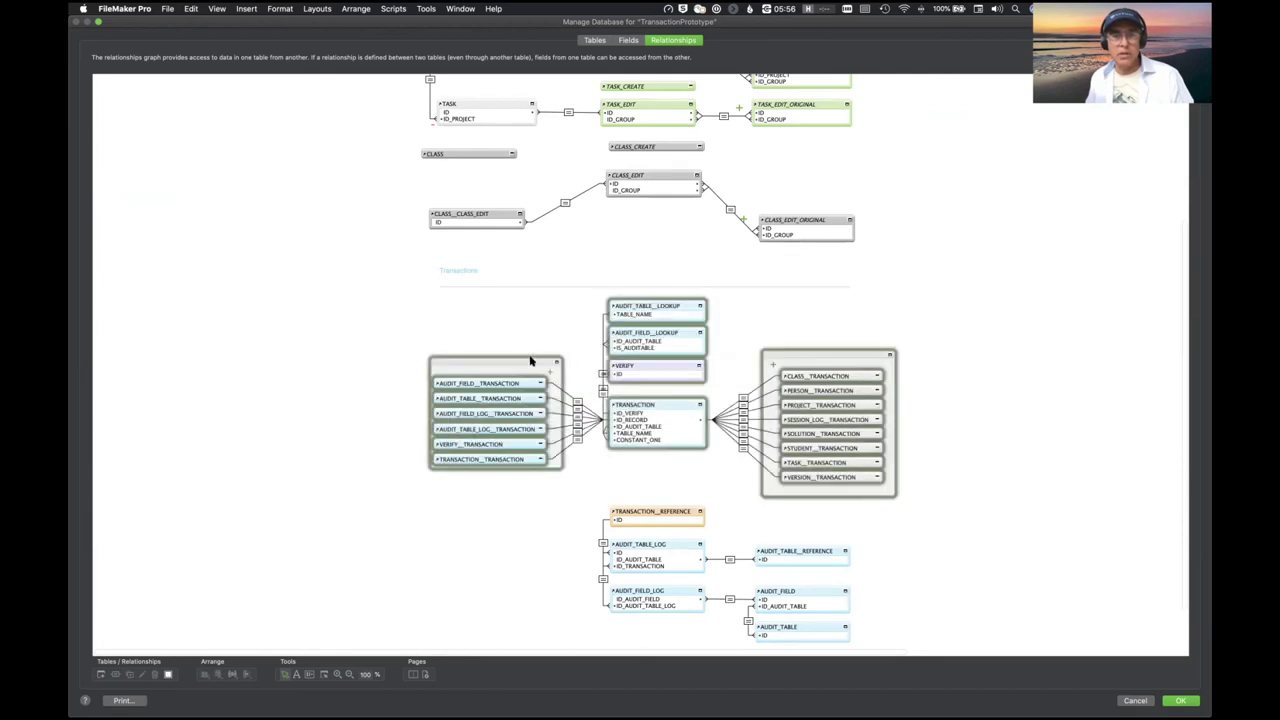
{"action": "left_click", "coordinate": [755, 317]}
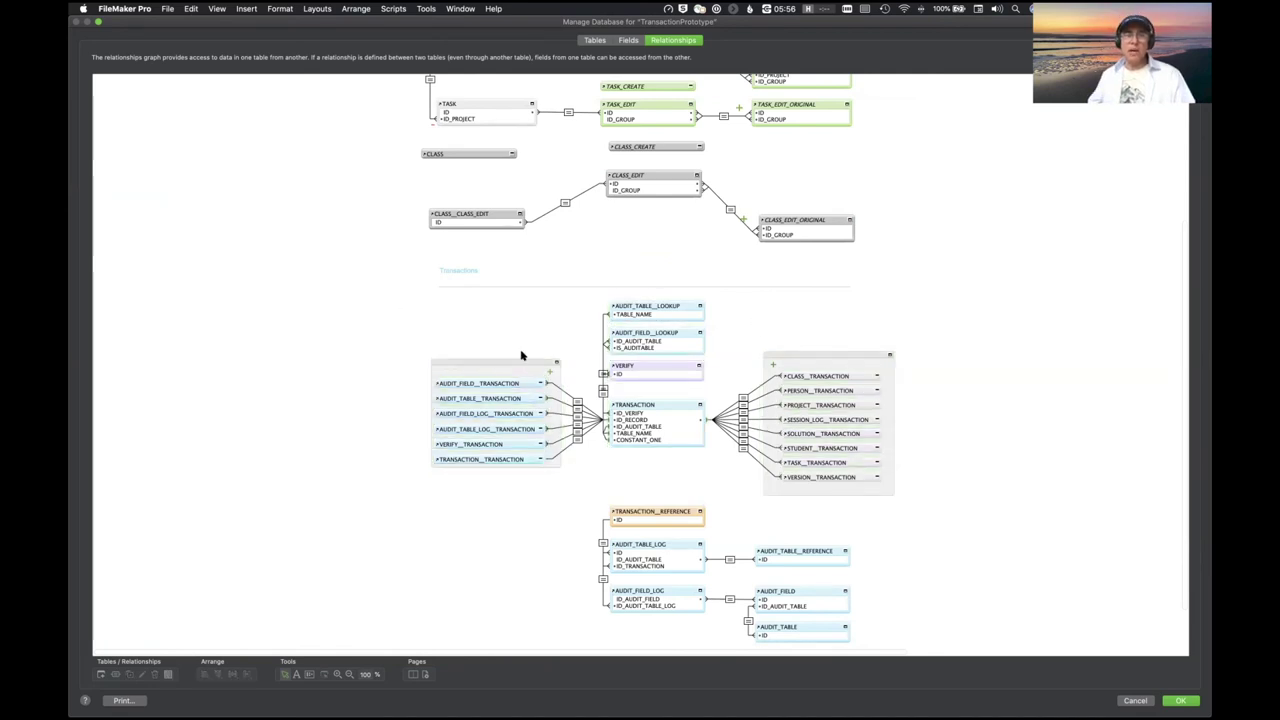
Close the database definition without changes, and return the Create Project layout to Browse mode with its window moved clear of Settings
{"action": "key", "text": "Escape"}
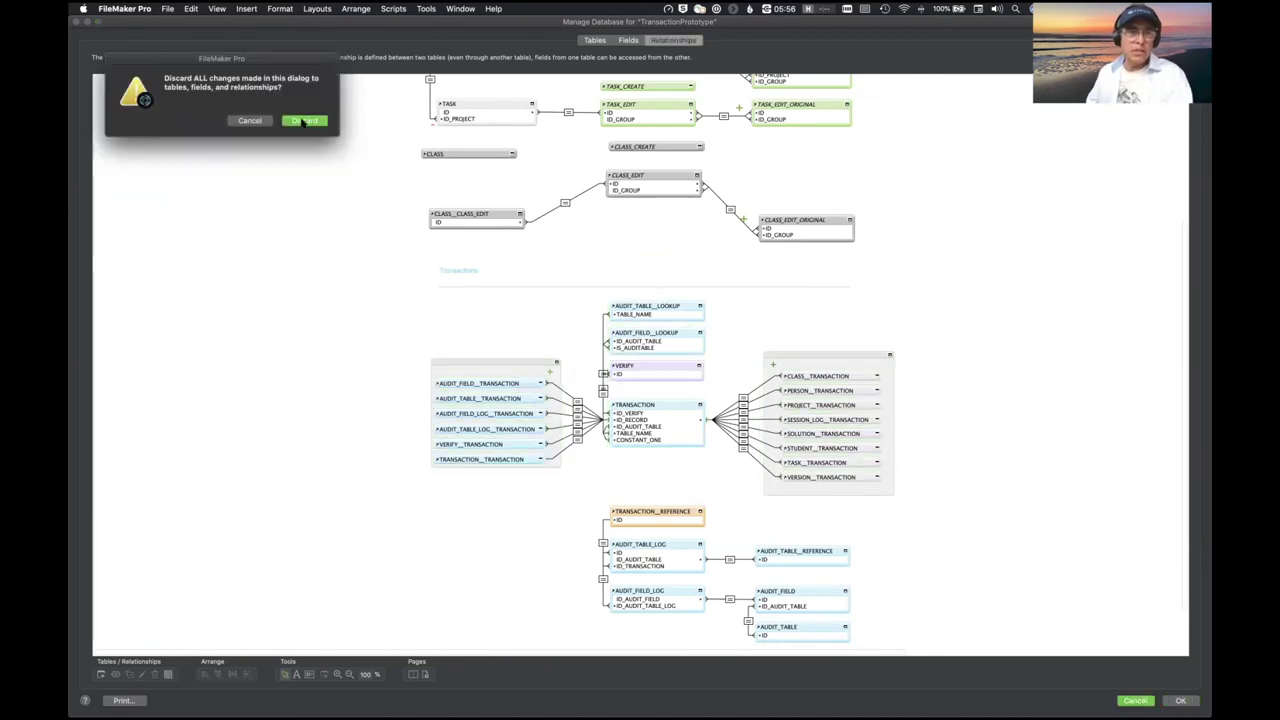
{"action": "left_click", "coordinate": [305, 120]}
{"action": "key", "text": "super+b"}
{"action": "left_click_drag", "start_coordinate": [600, 200], "coordinate": [430, 348]}
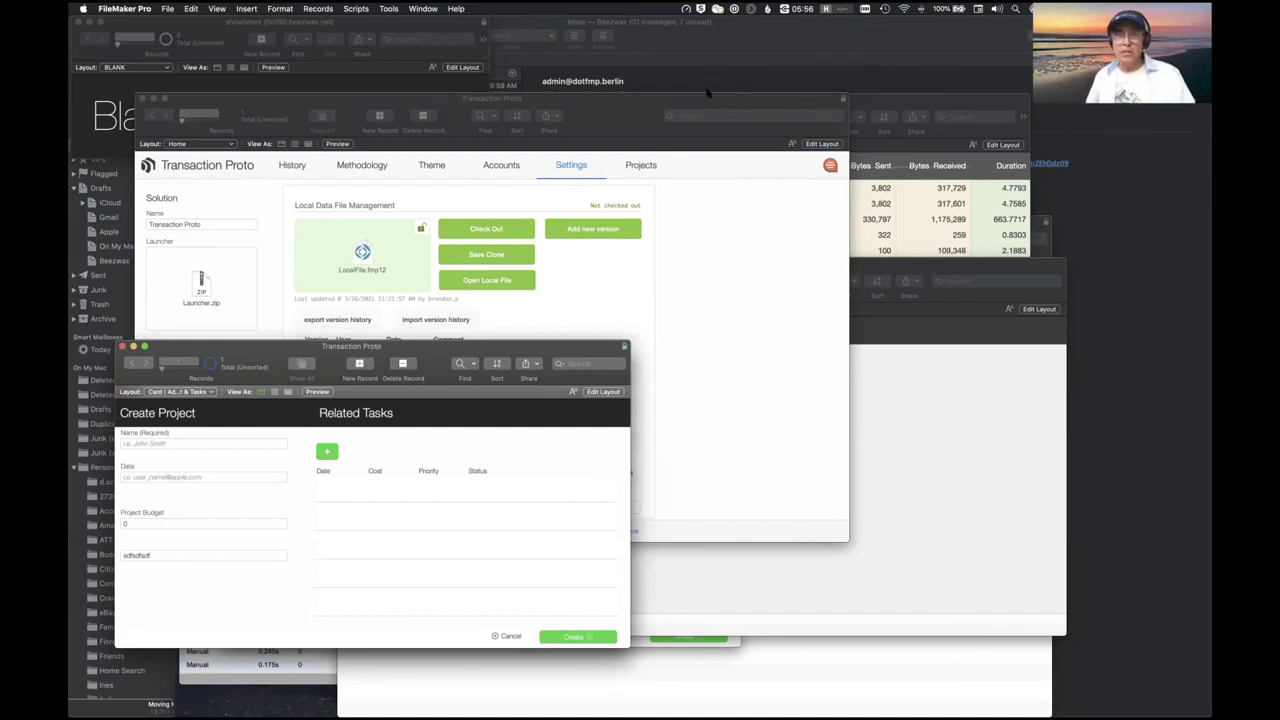
Switch to Keynote and play The Benefits and Value of Transactions Part II from the Movies and Demos slide
{"action": "key", "text": "super+Tab"}
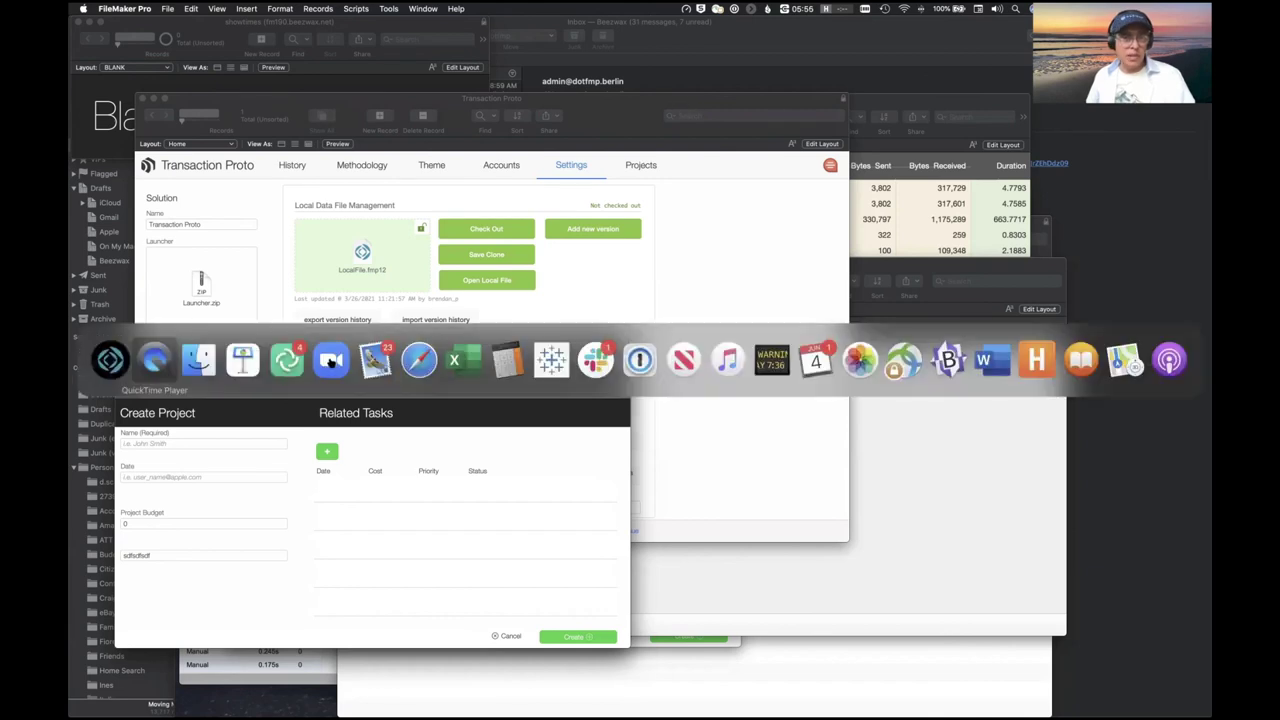
{"action": "left_click", "coordinate": [232, 364]}
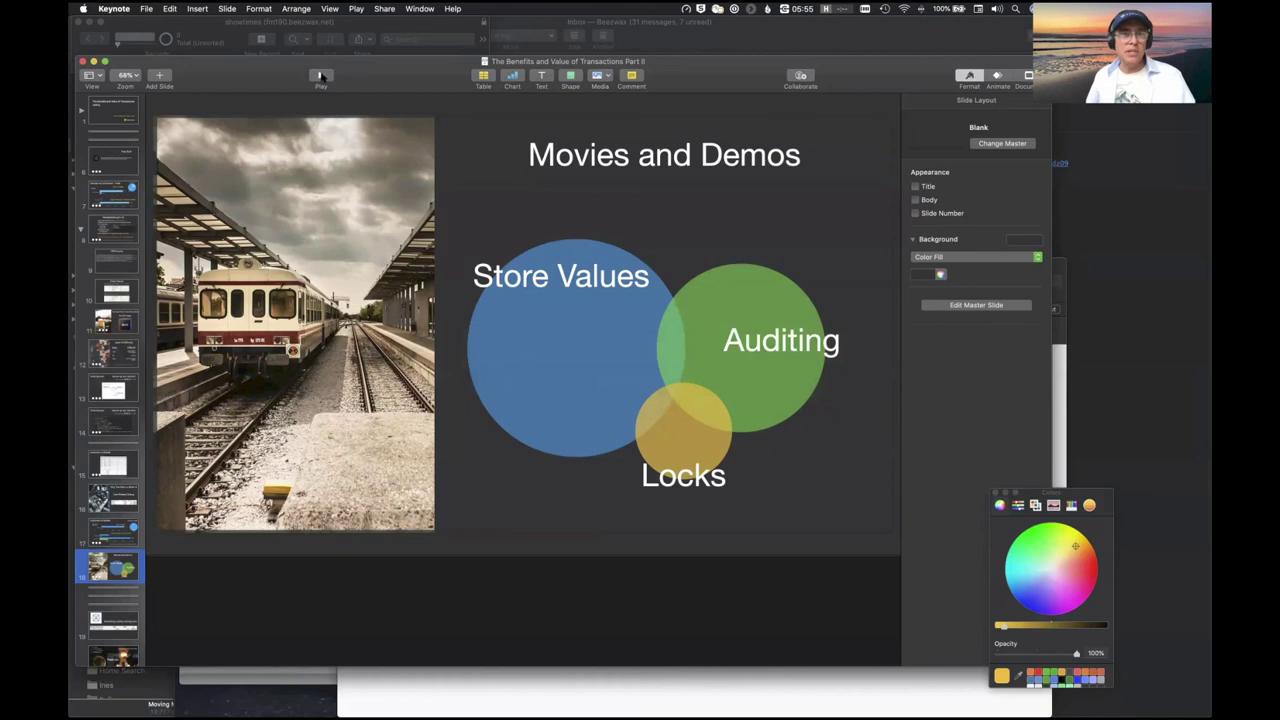
{"action": "left_click", "coordinate": [356, 8]}
{"action": "left_click", "coordinate": [364, 33]}
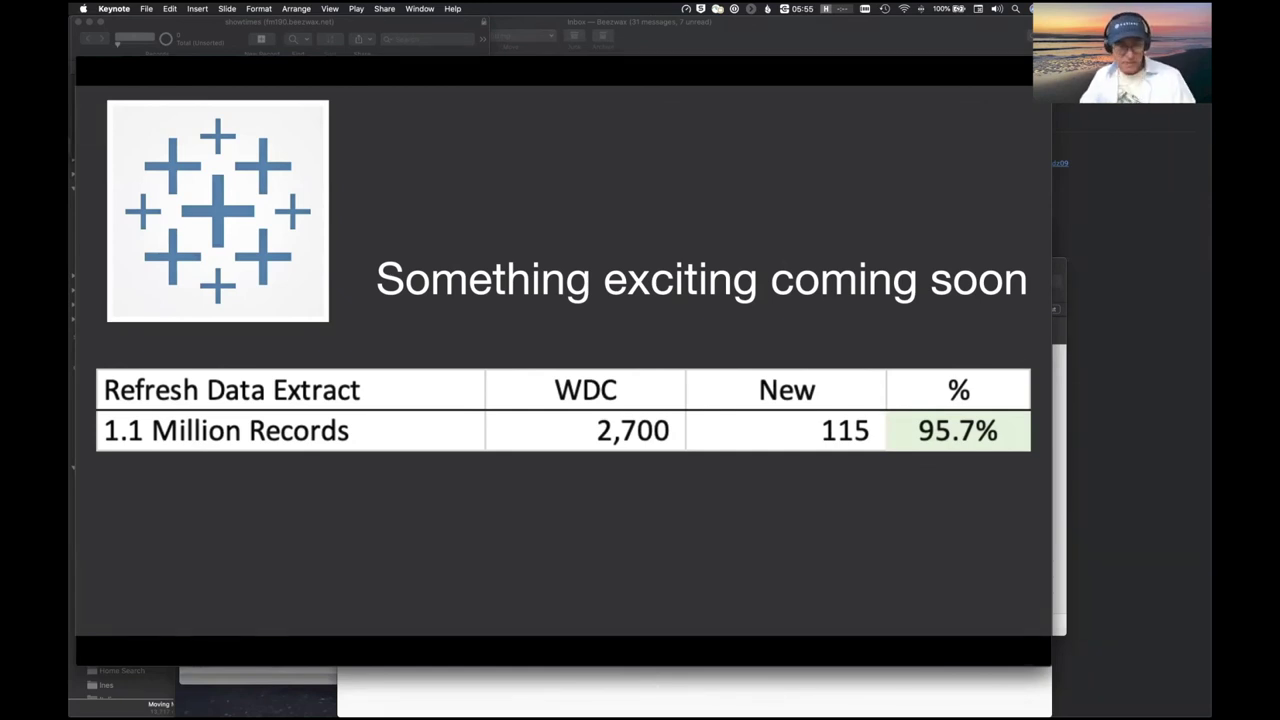
Advance the slideshow to the closing Thank you slide and reveal the presenter's contact details
{"action": "key", "text": "Right"}
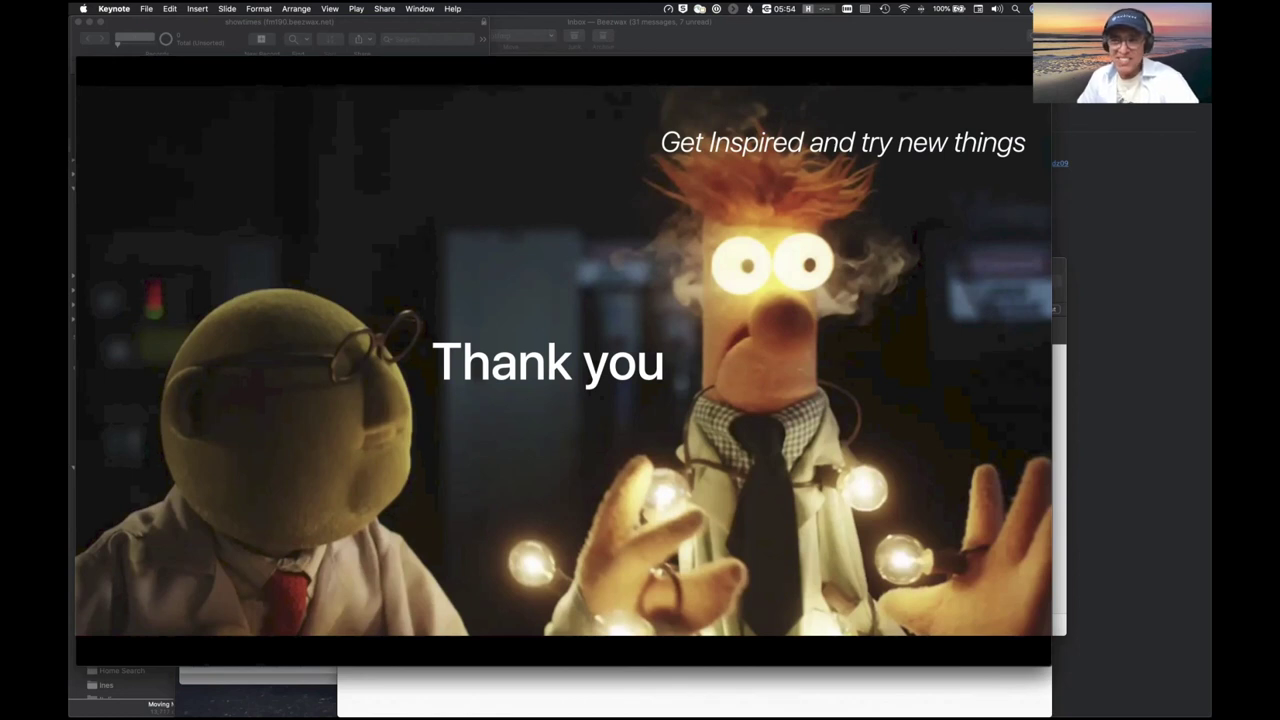
{"action": "key", "text": "Right"}
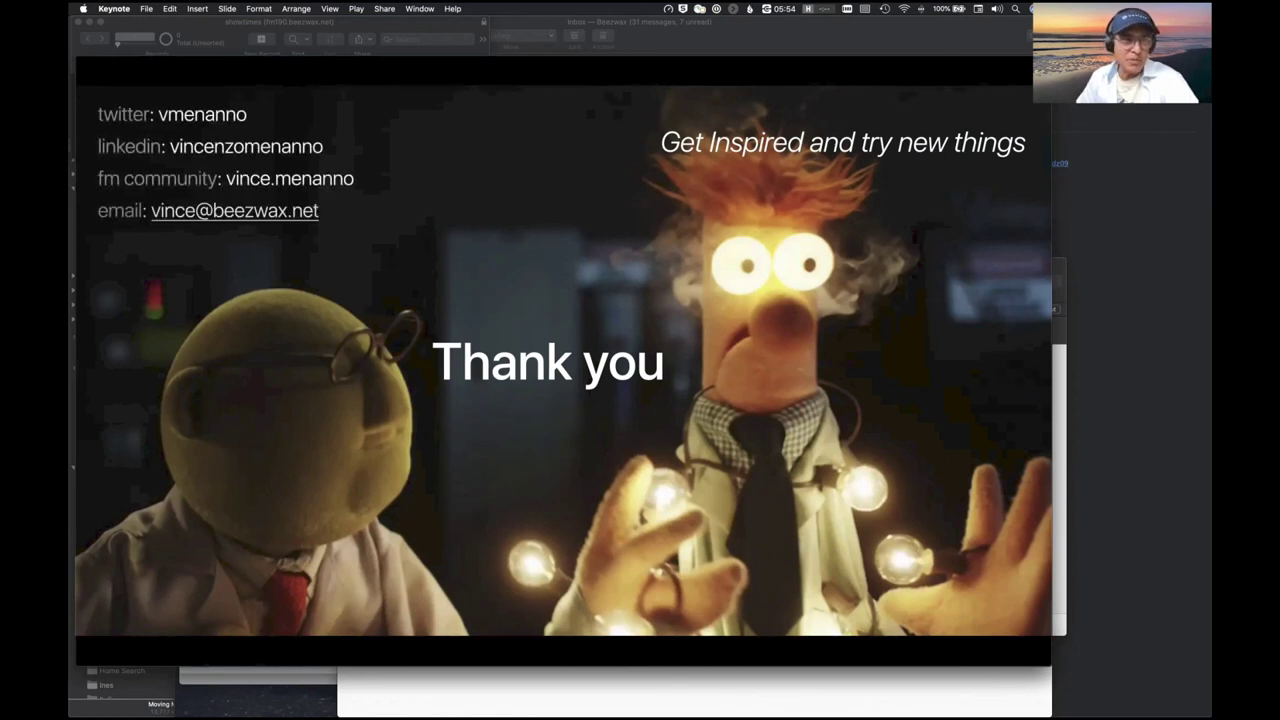